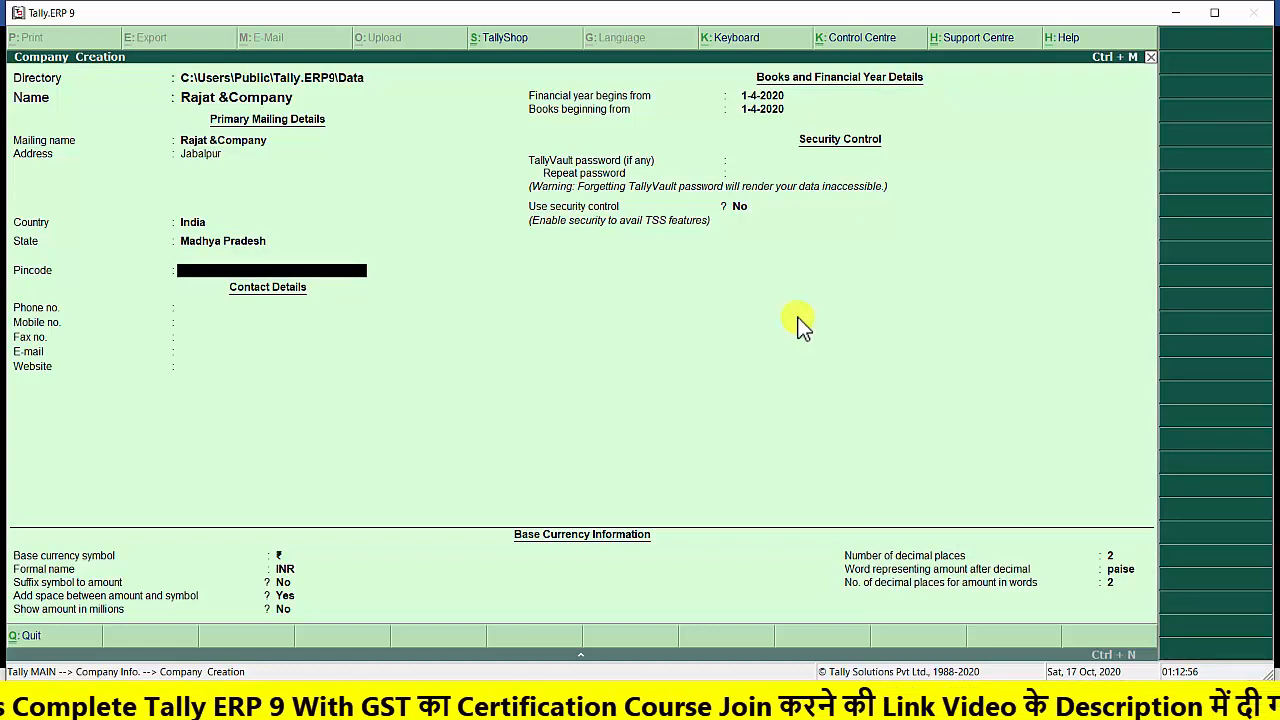
Enter the company's postal pincode and leave all of its contact details blank
{"action": "type", "text": "482001"}
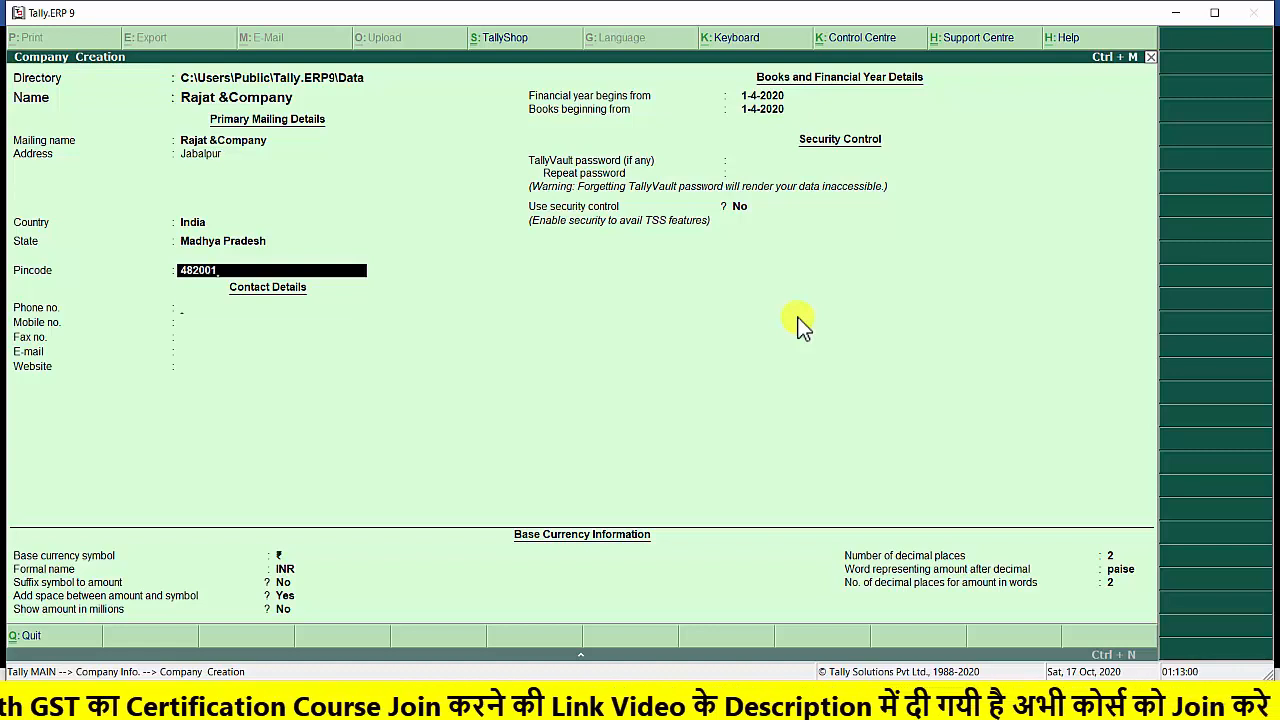
{"action": "key", "text": "Return"}
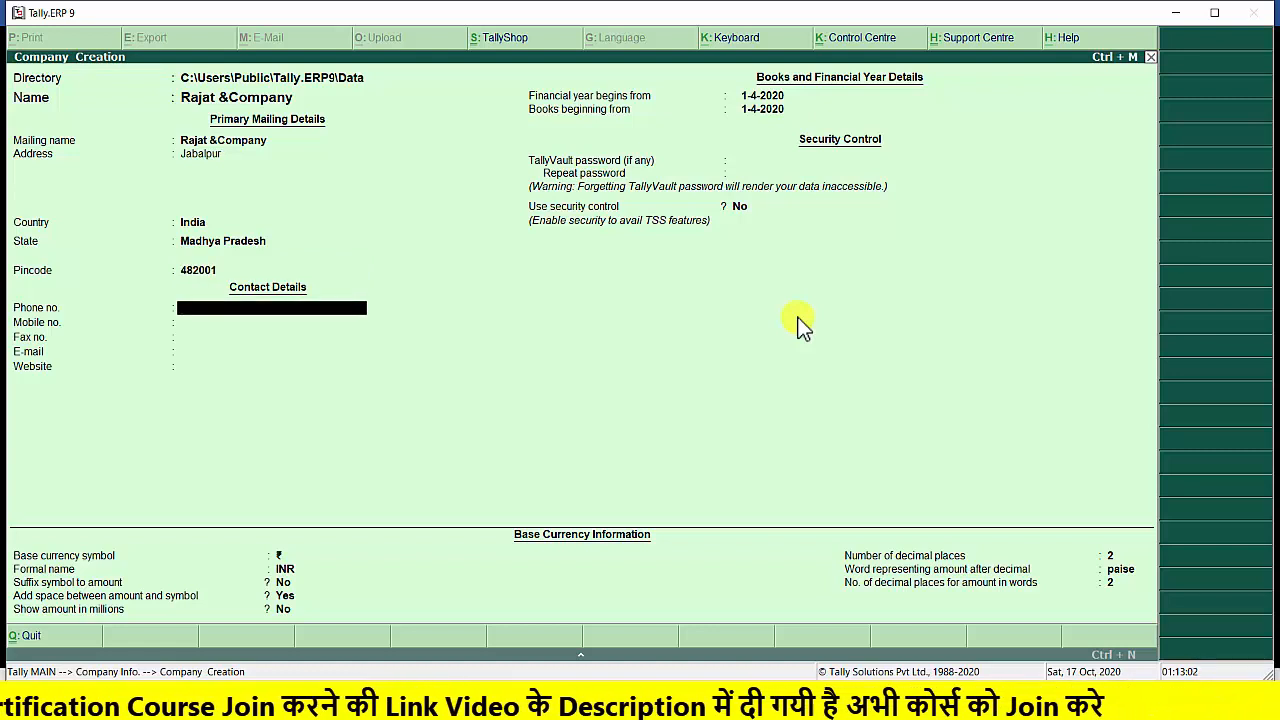
{"action": "key", "text": "Return"}
{"action": "key", "text": "Return"}
{"action": "key", "text": "Return"}
{"action": "key", "text": "Return"}
{"action": "key", "text": "Return"}
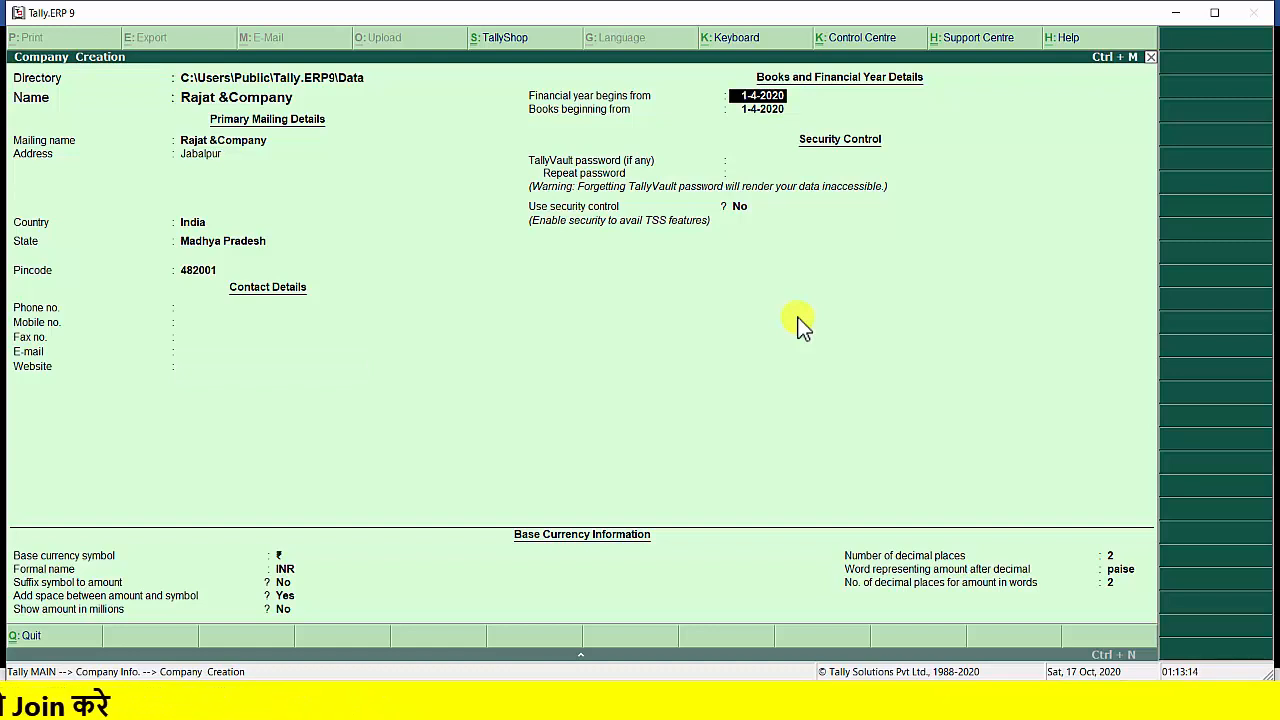
Create the company with its financial year and books beginning 1-4-2020, no security control, and the default INR base currency settings
{"action": "key", "text": "Return"}
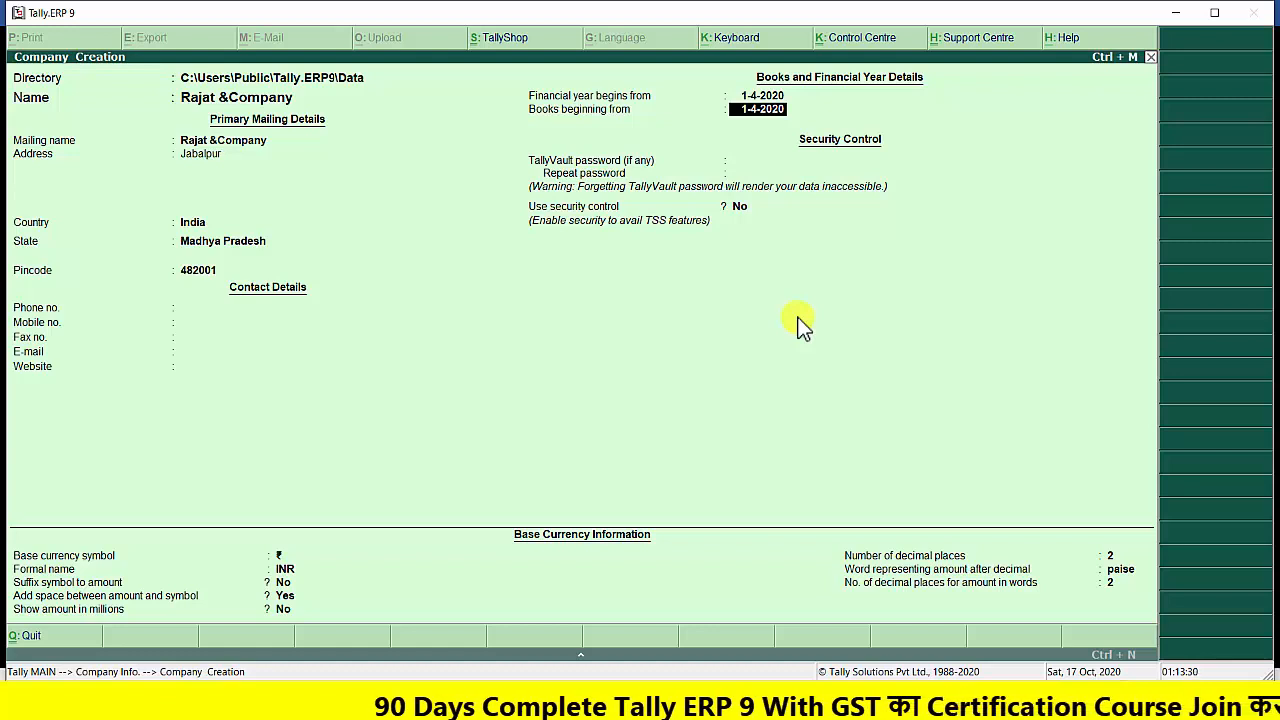
{"action": "key", "text": "Return"}
{"action": "key", "text": "Return"}
{"action": "key", "text": "Return"}
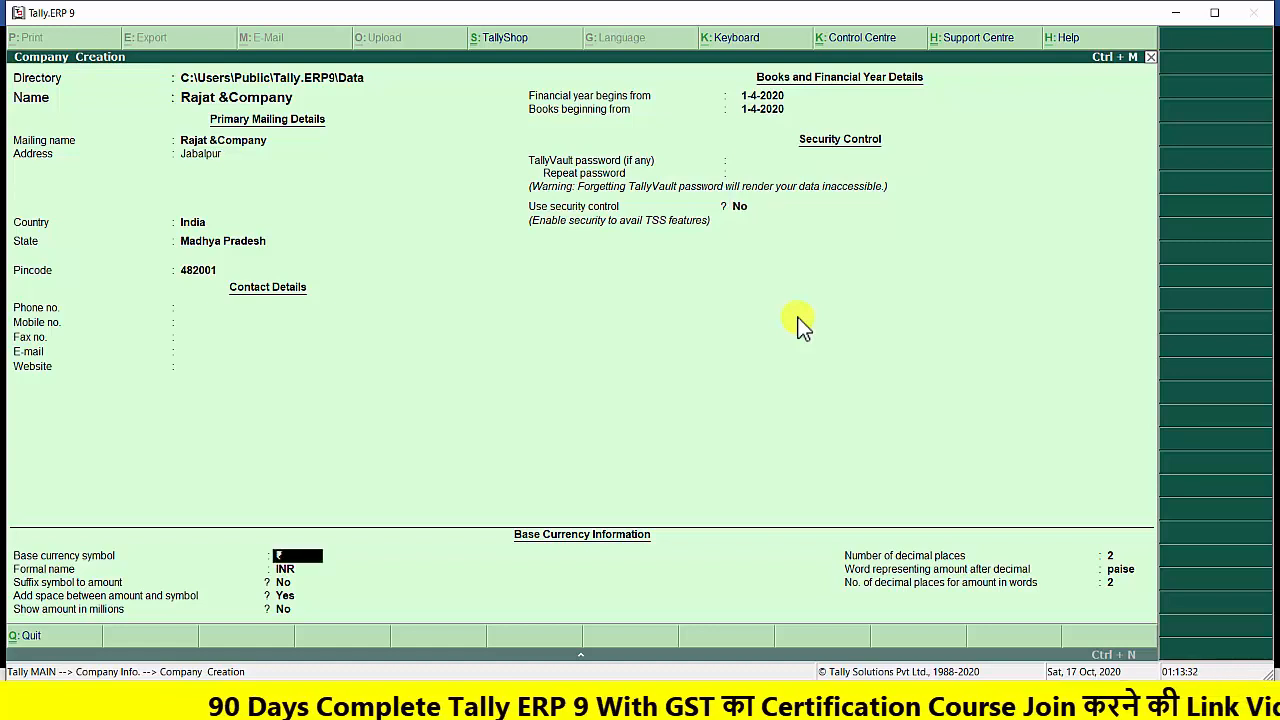
{"action": "key", "text": "Return"}
{"action": "key", "text": "Return"}
{"action": "key", "text": "Return"}
{"action": "key", "text": "Return"}
{"action": "key", "text": "Return"}
{"action": "key", "text": "Return"}
{"action": "key", "text": "Return"}
{"action": "key", "text": "Return"}
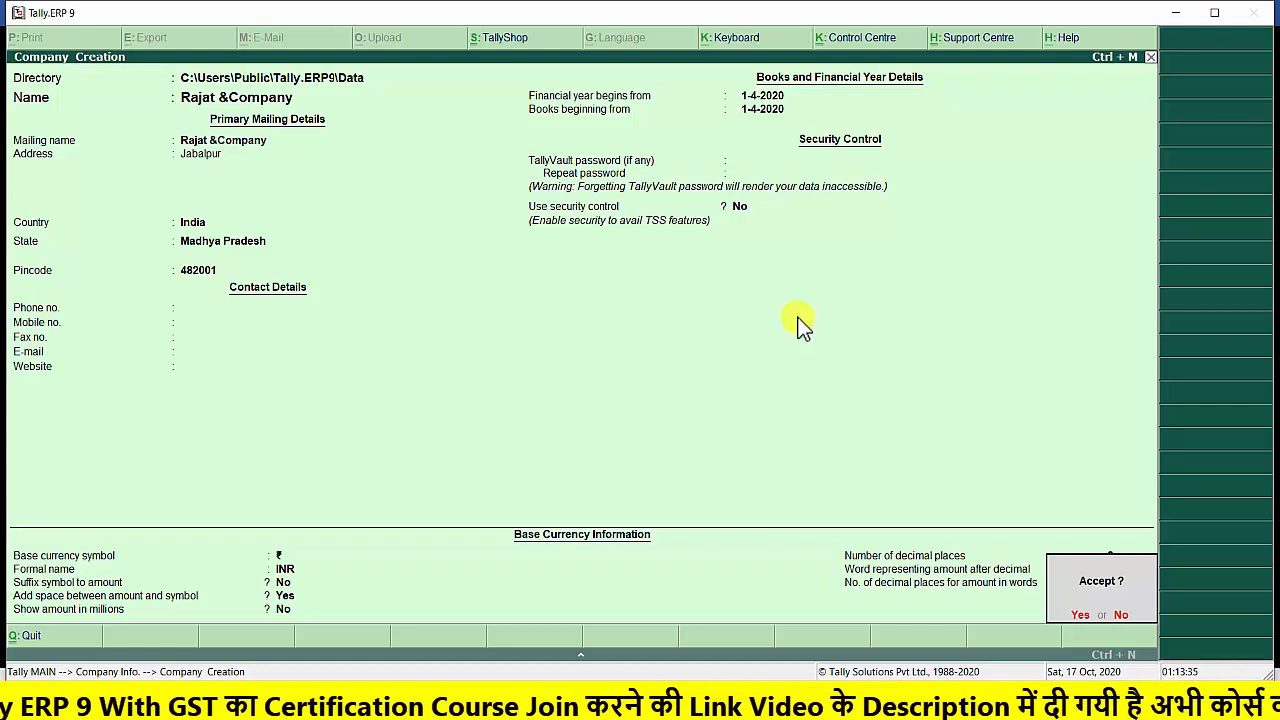
{"action": "key", "text": "Return"}
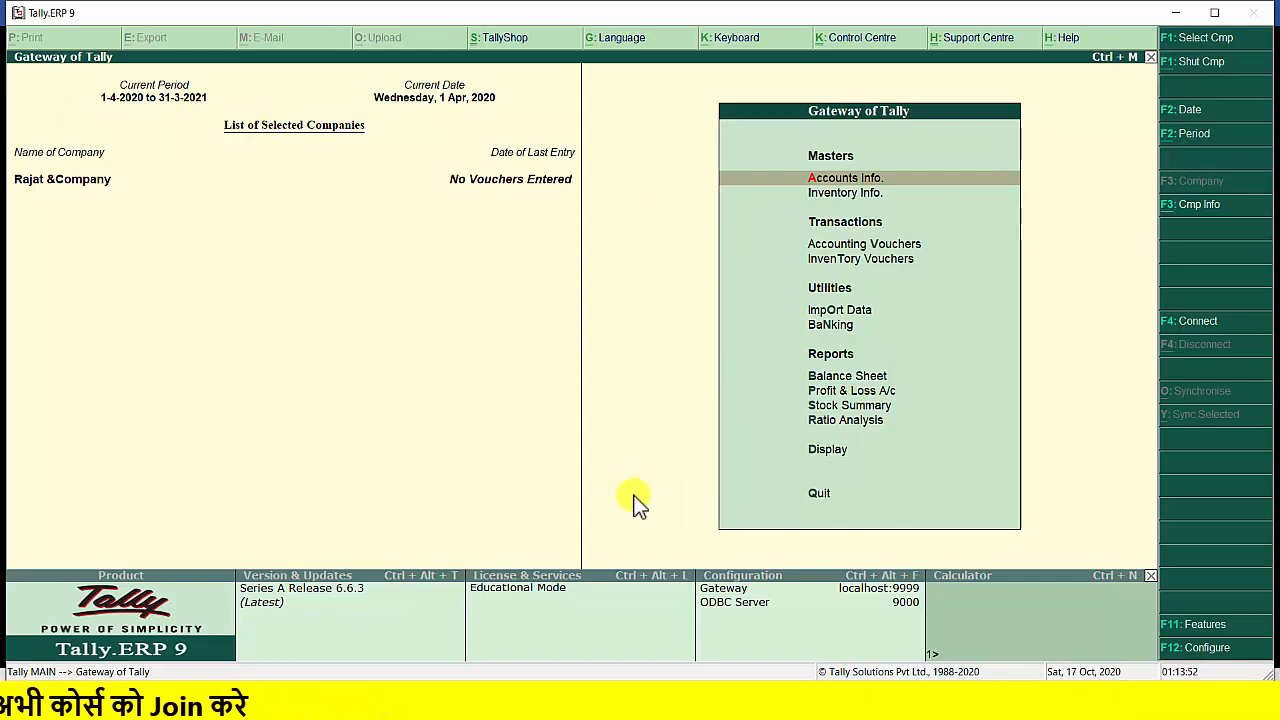
Create a single ledger named Capital under the Capital Account group, keeping the other ledger details at their defaults
{"action": "key", "text": "Return"}
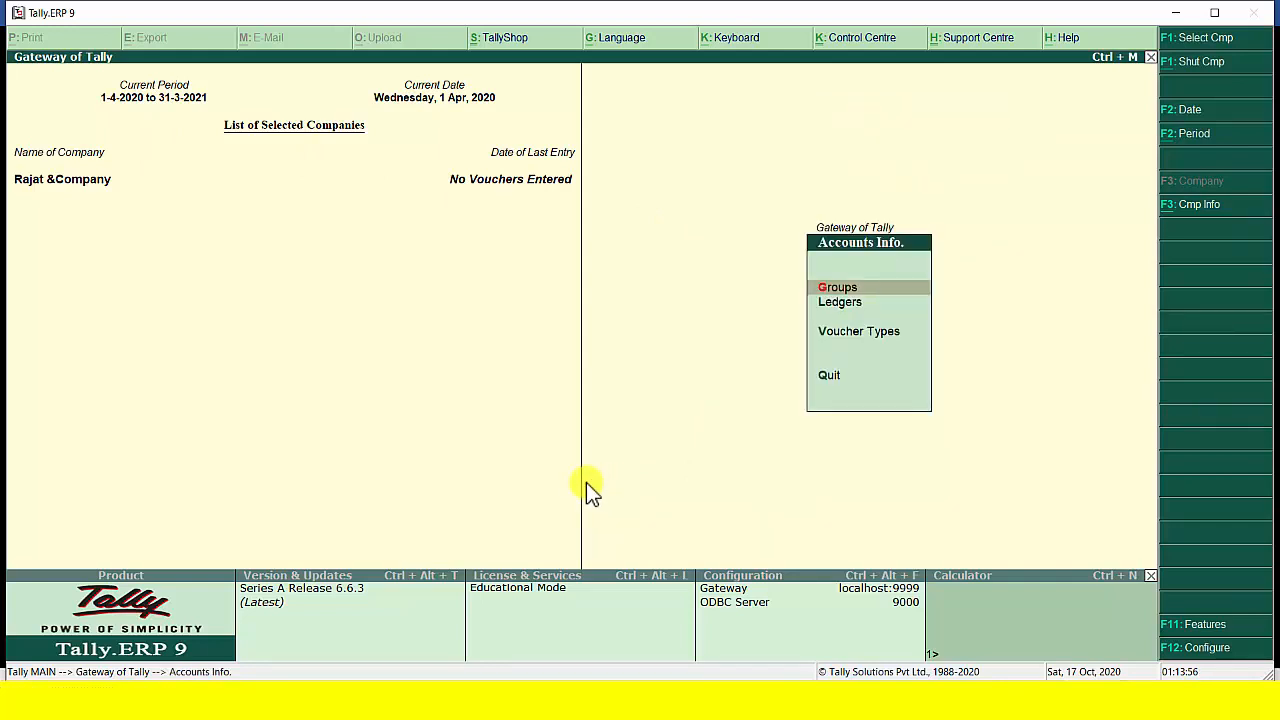
{"action": "key", "text": "Down"}
{"action": "key", "text": "Return"}
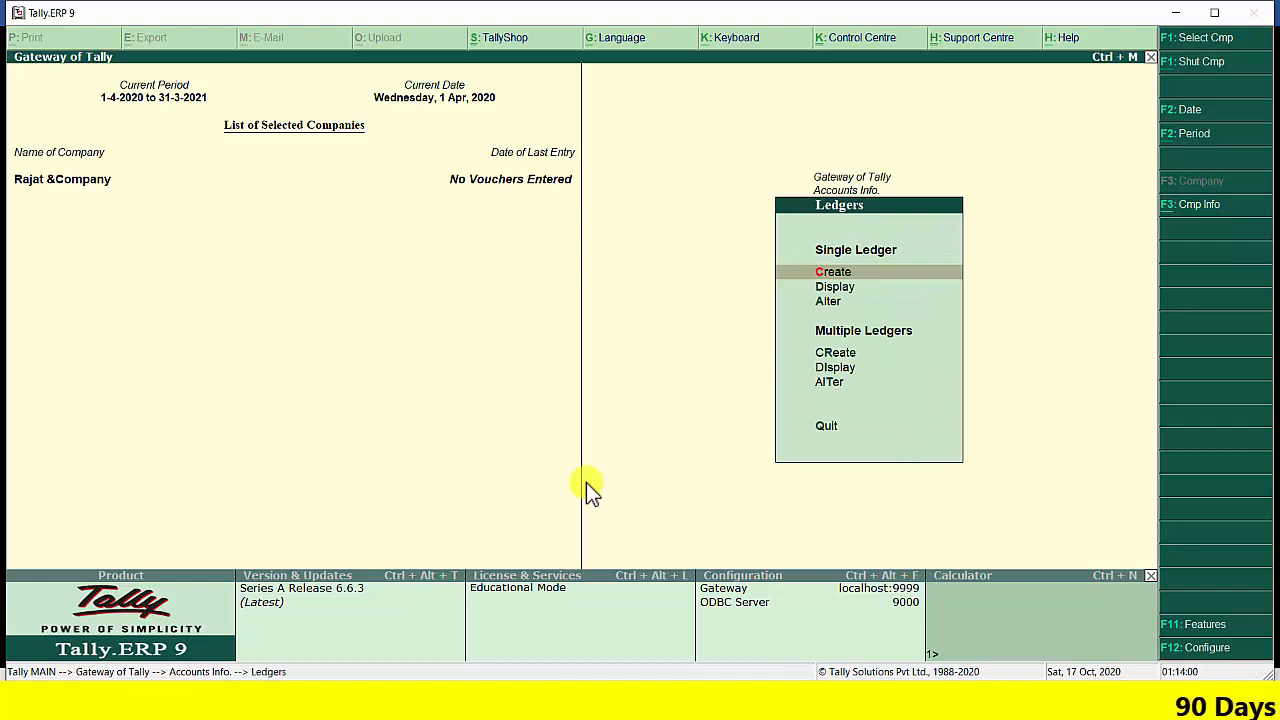
{"action": "key", "text": "Return"}
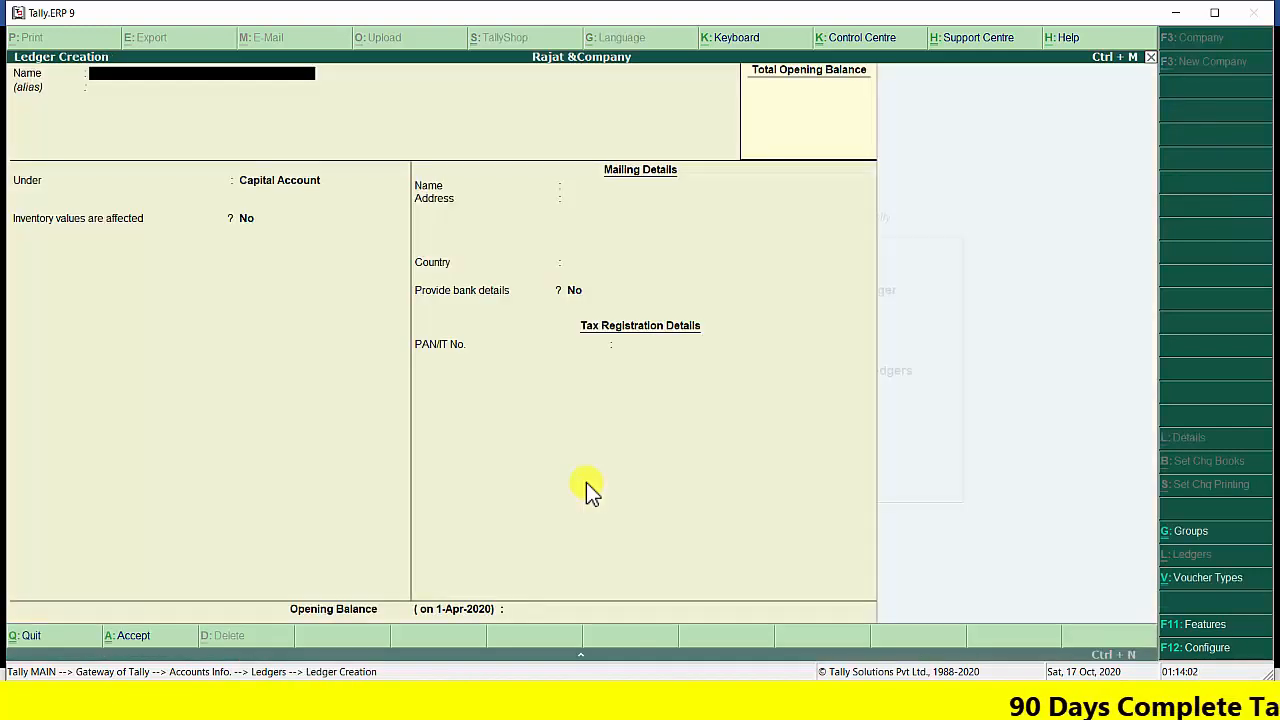
{"action": "type", "text": "C"}
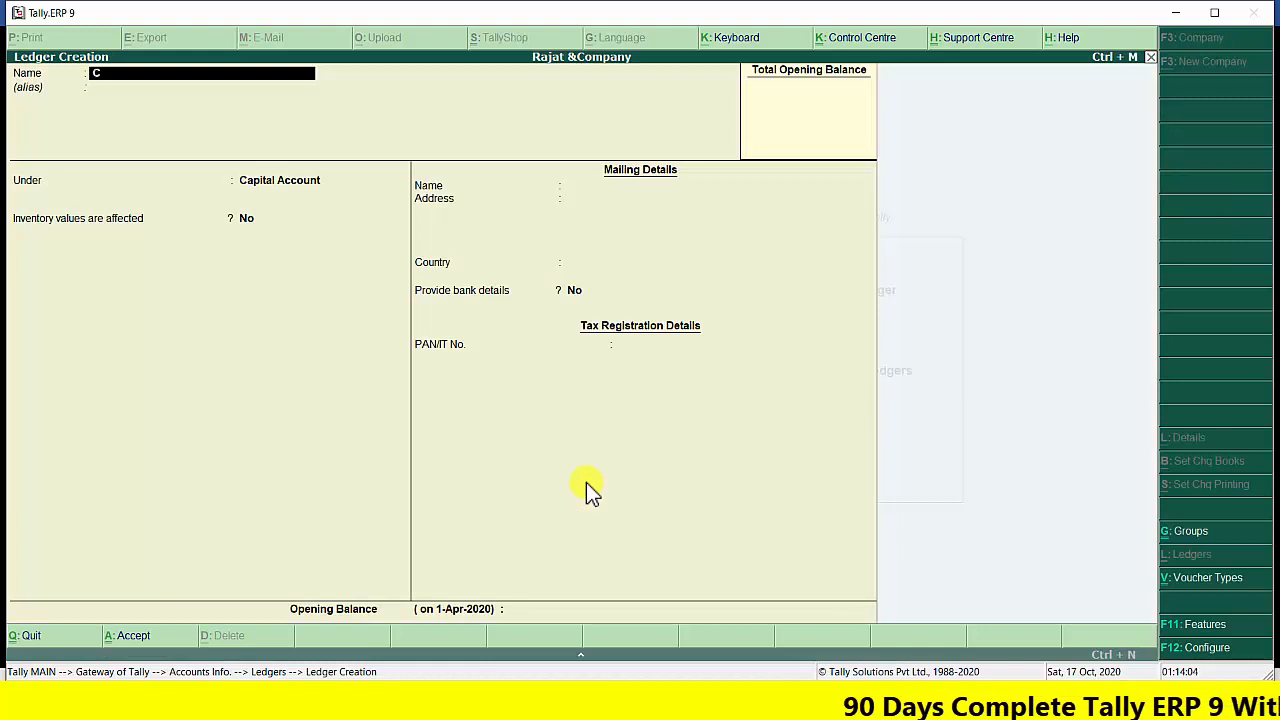
{"action": "type", "text": "apita"}
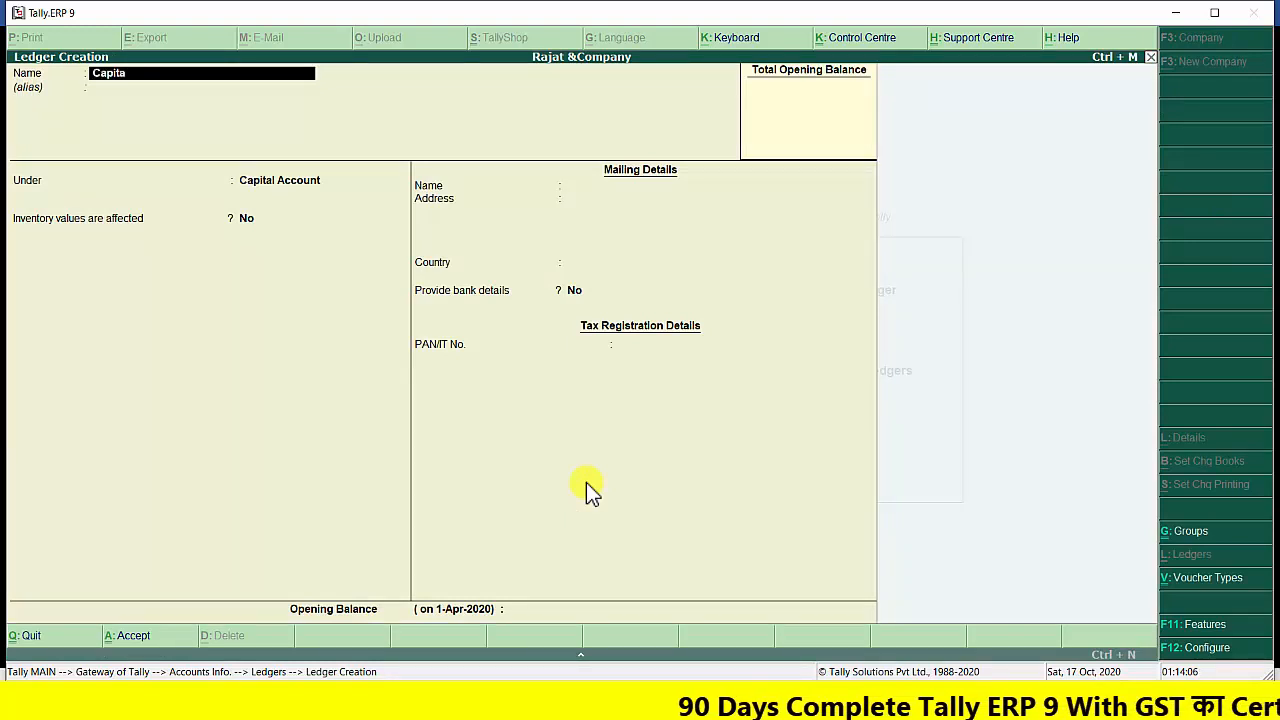
{"action": "key", "text": "Return"}
{"action": "key", "text": "Return"}
{"action": "key", "text": "Return"}
{"action": "key", "text": "Return"}
{"action": "key", "text": "Return"}
{"action": "key", "text": "Return"}
{"action": "key", "text": "Return"}
{"action": "key", "text": "Return"}
{"action": "key", "text": "Return"}
{"action": "key", "text": "Return"}
{"action": "key", "text": "Return"}
{"action": "key", "text": "Return"}
Create a ledger named Bank under Bank Accounts, leaving cheque books and cheque printing configuration set to No
{"action": "key", "text": "Return"}
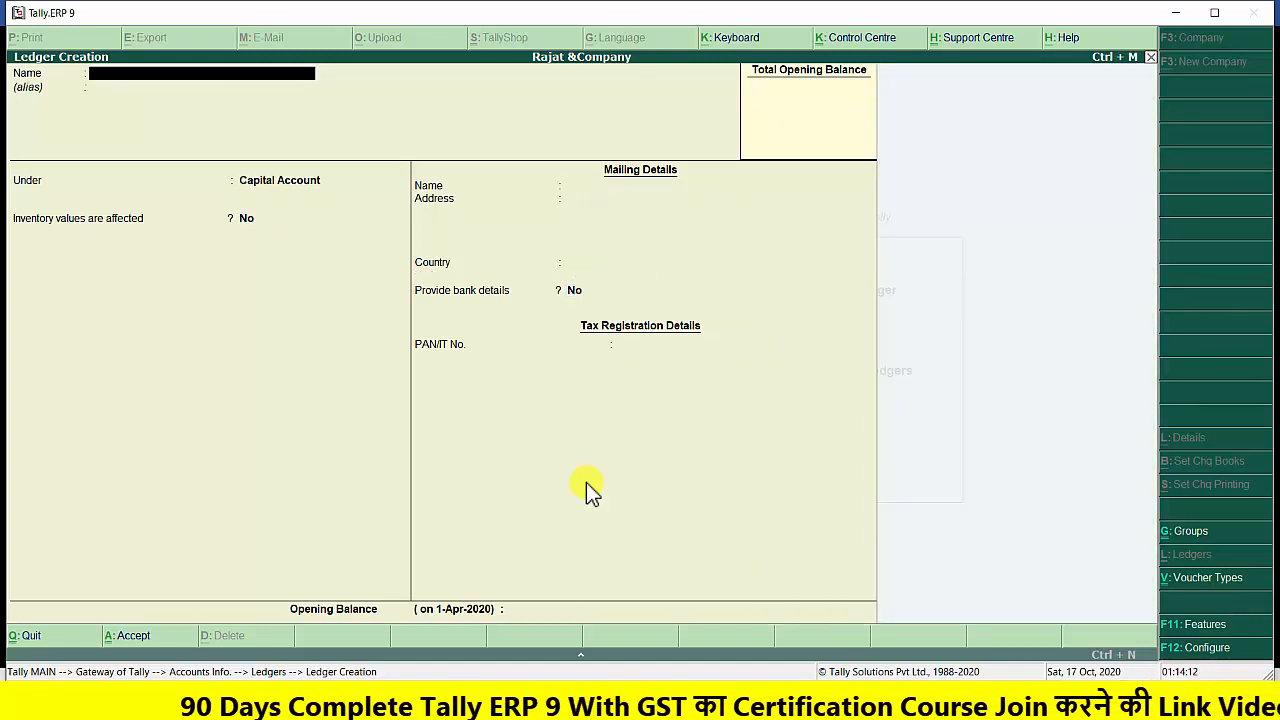
{"action": "type", "text": "Bank"}
{"action": "key", "text": "Return"}
{"action": "key", "text": "Return"}
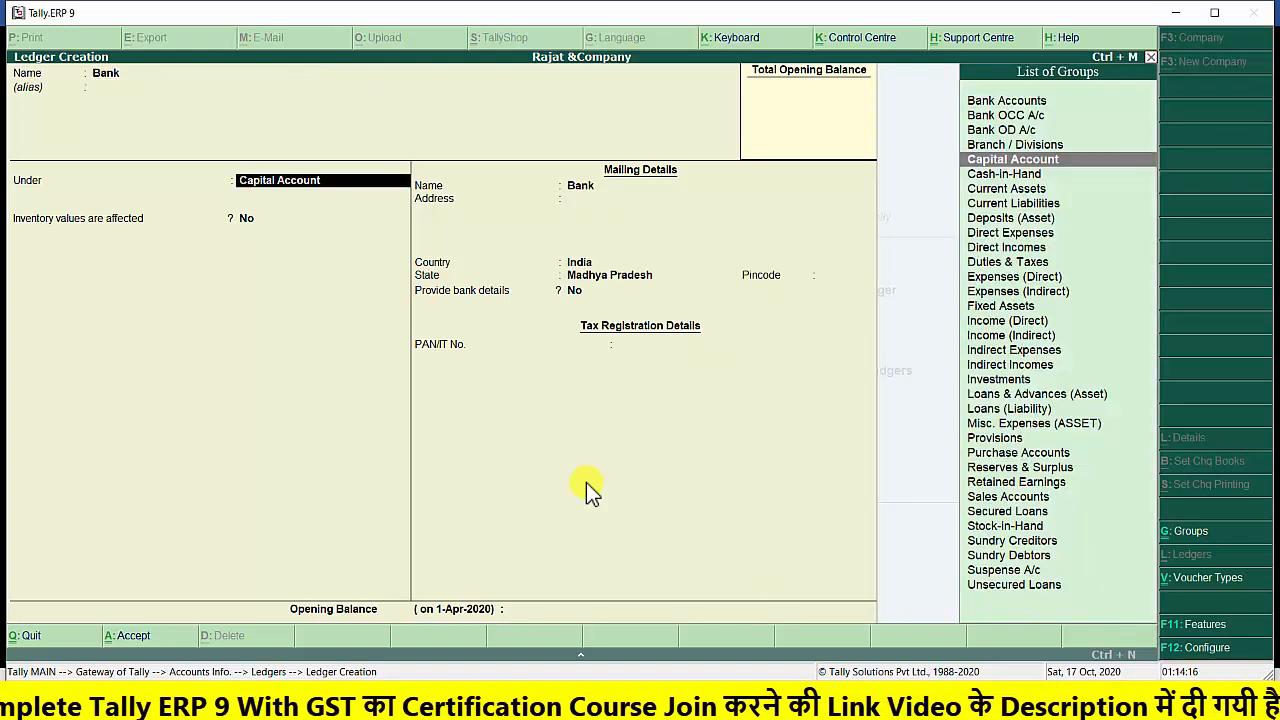
{"action": "type", "text": "B"}
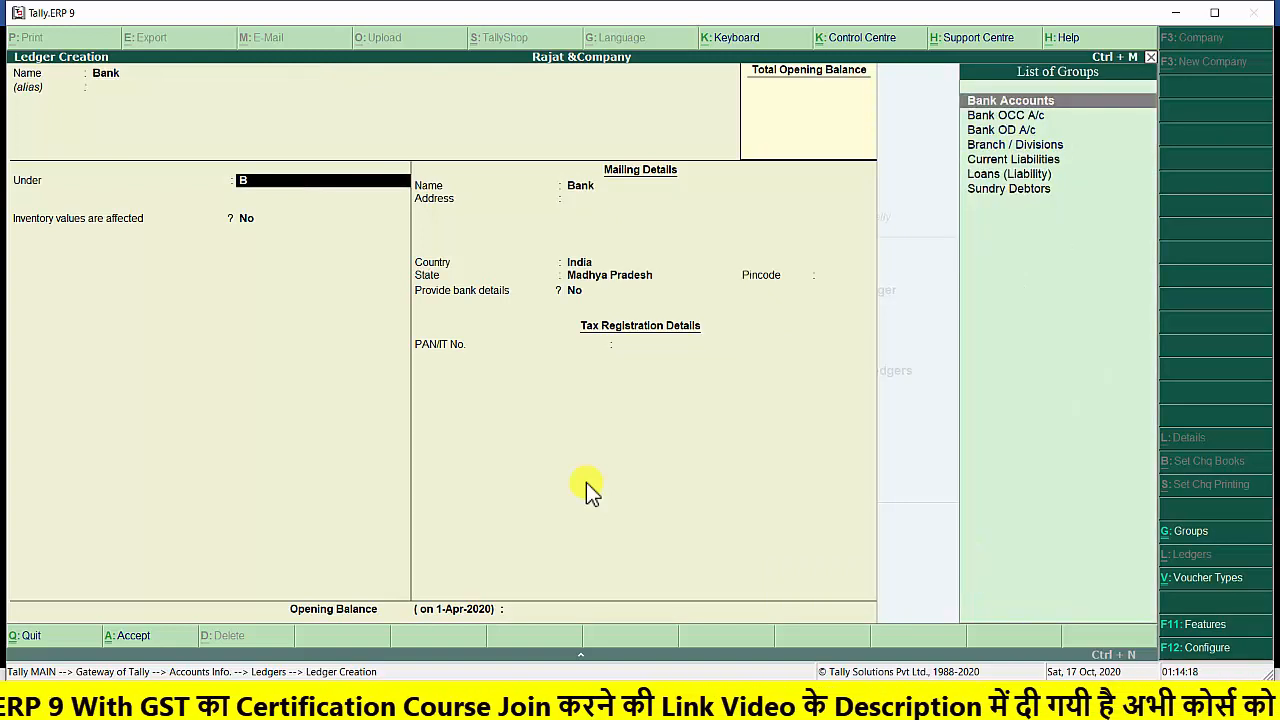
{"action": "key", "text": "Return"}
{"action": "key", "text": "Return"}
{"action": "key", "text": "Return"}
{"action": "key", "text": "Return"}
{"action": "key", "text": "Return"}
{"action": "key", "text": "Return"}
{"action": "key", "text": "Return"}
{"action": "key", "text": "Return"}
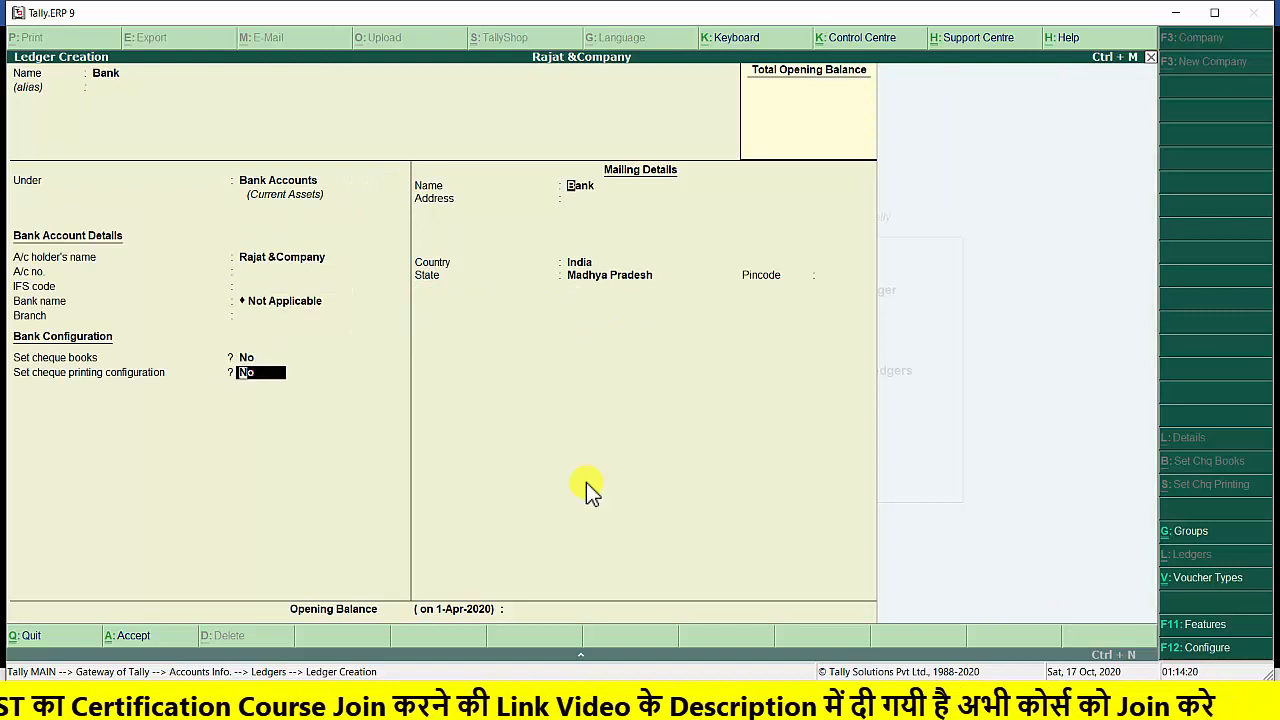
{"action": "key", "text": "Return"}
{"action": "key", "text": "Return"}
{"action": "key", "text": "Return"}
{"action": "key", "text": "Return"}
{"action": "key", "text": "Return"}
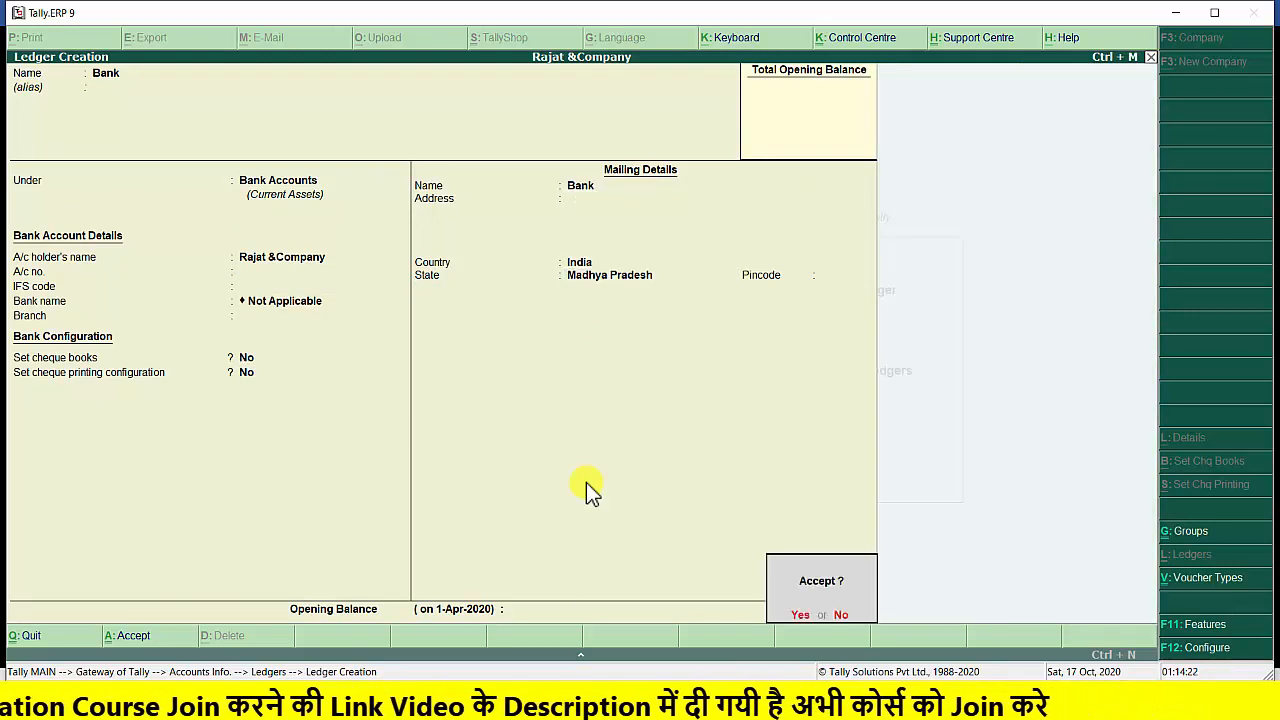
{"action": "key", "text": "Return"}
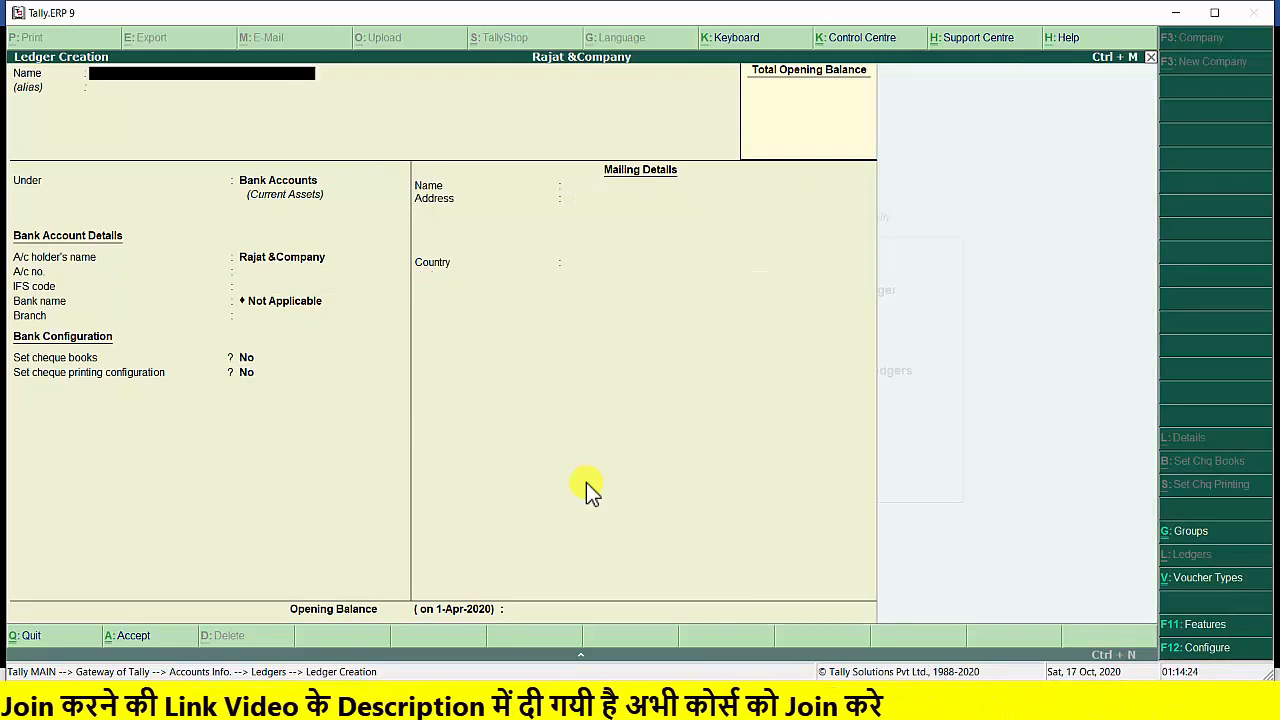
Create a ledger named Furniture under the Fixed Assets group, with inventory values affected and bank details both set to No
{"action": "type", "text": "Fu"}
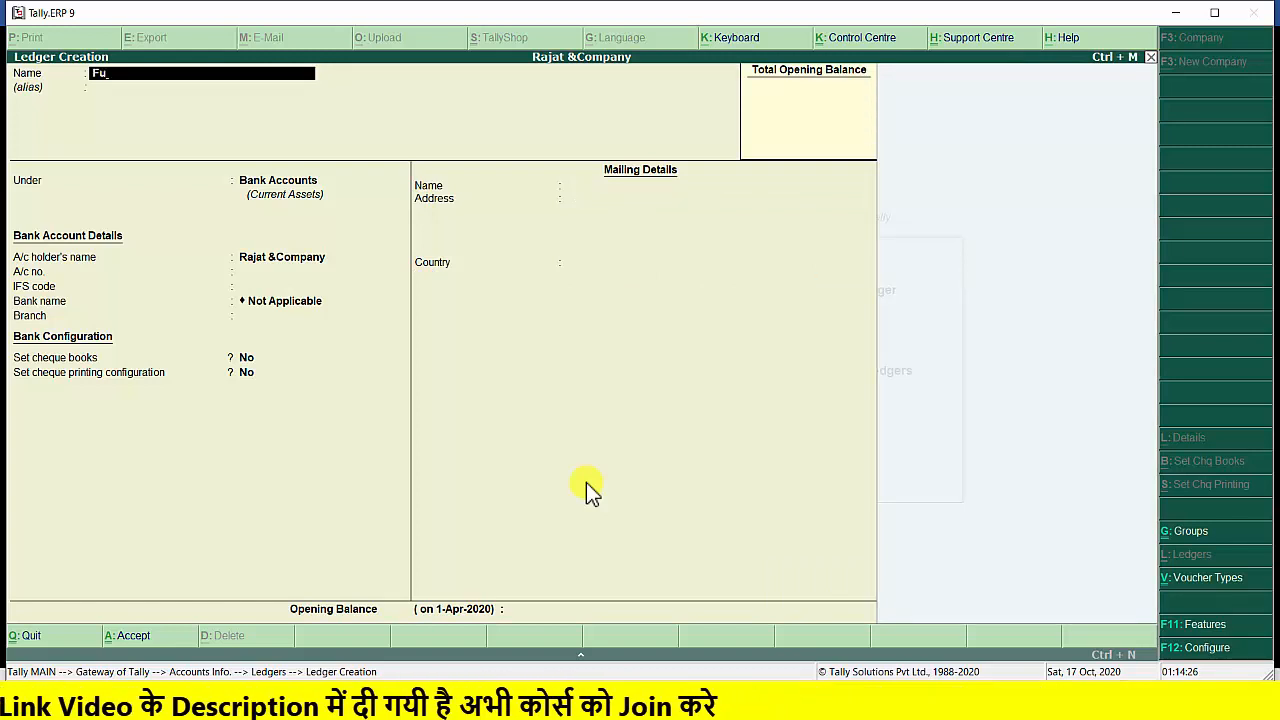
{"action": "type", "text": "rniture"}
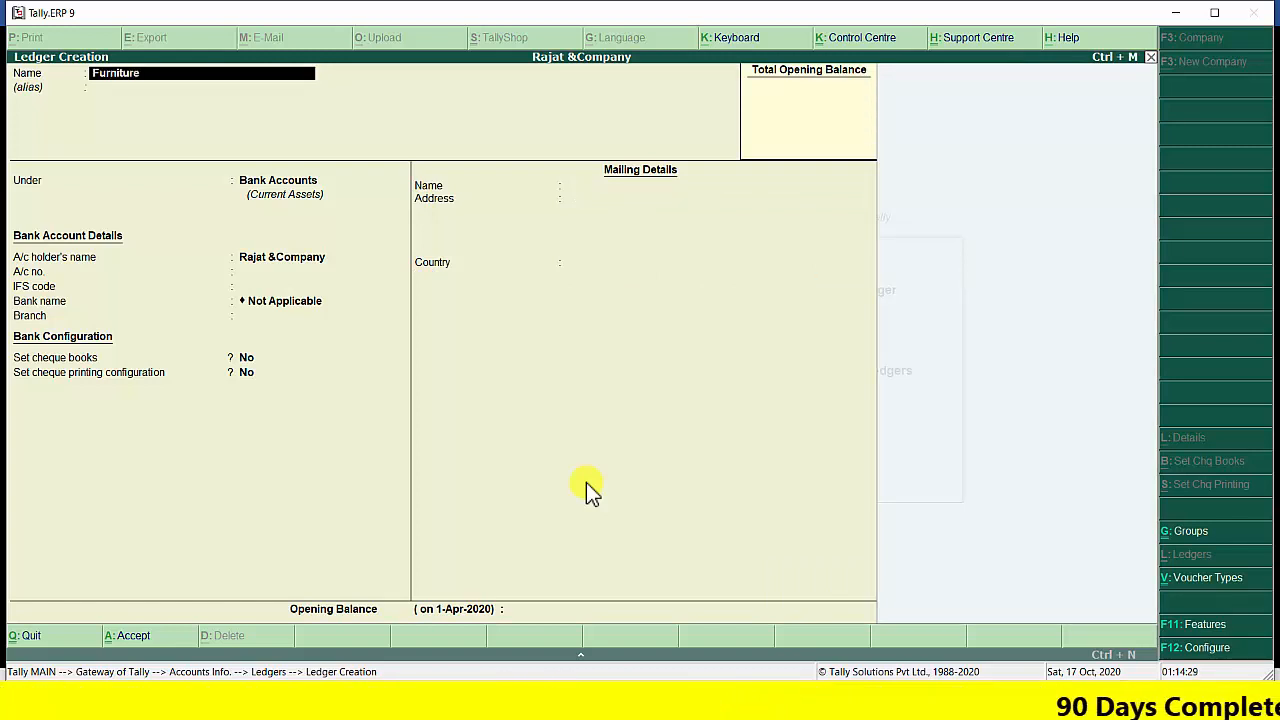
{"action": "key", "text": "Return"}
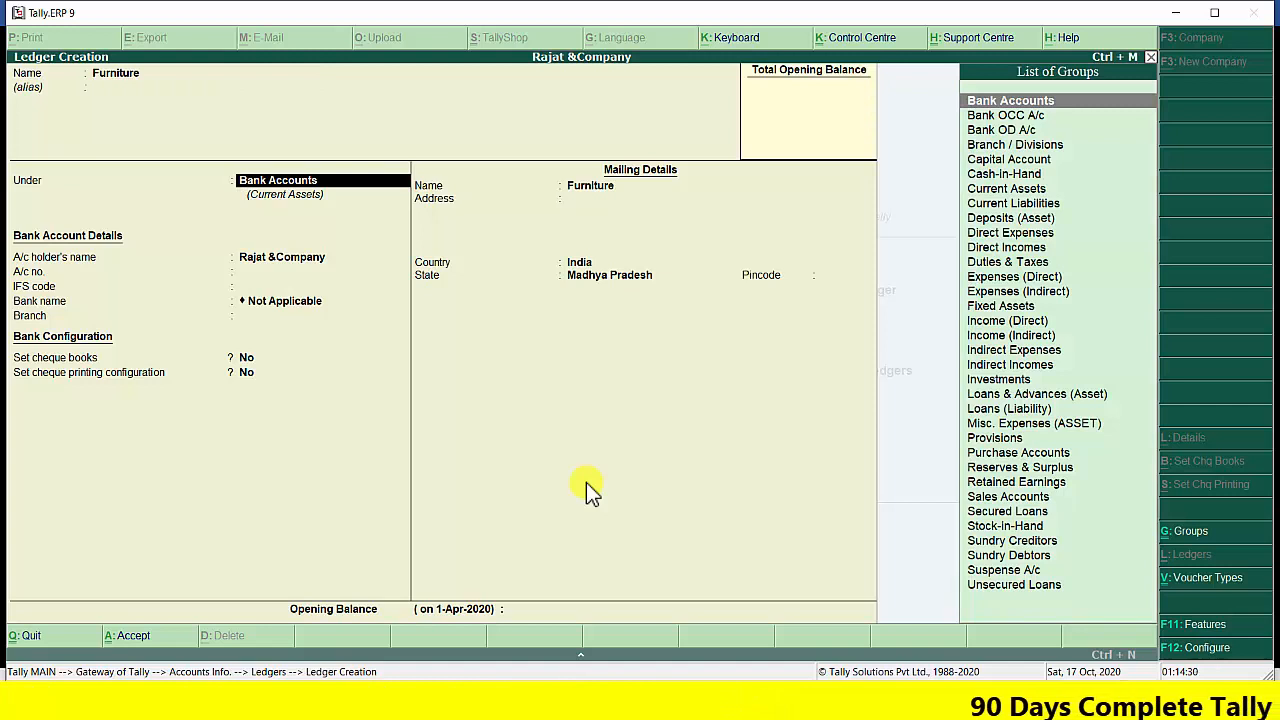
{"action": "type", "text": "F"}
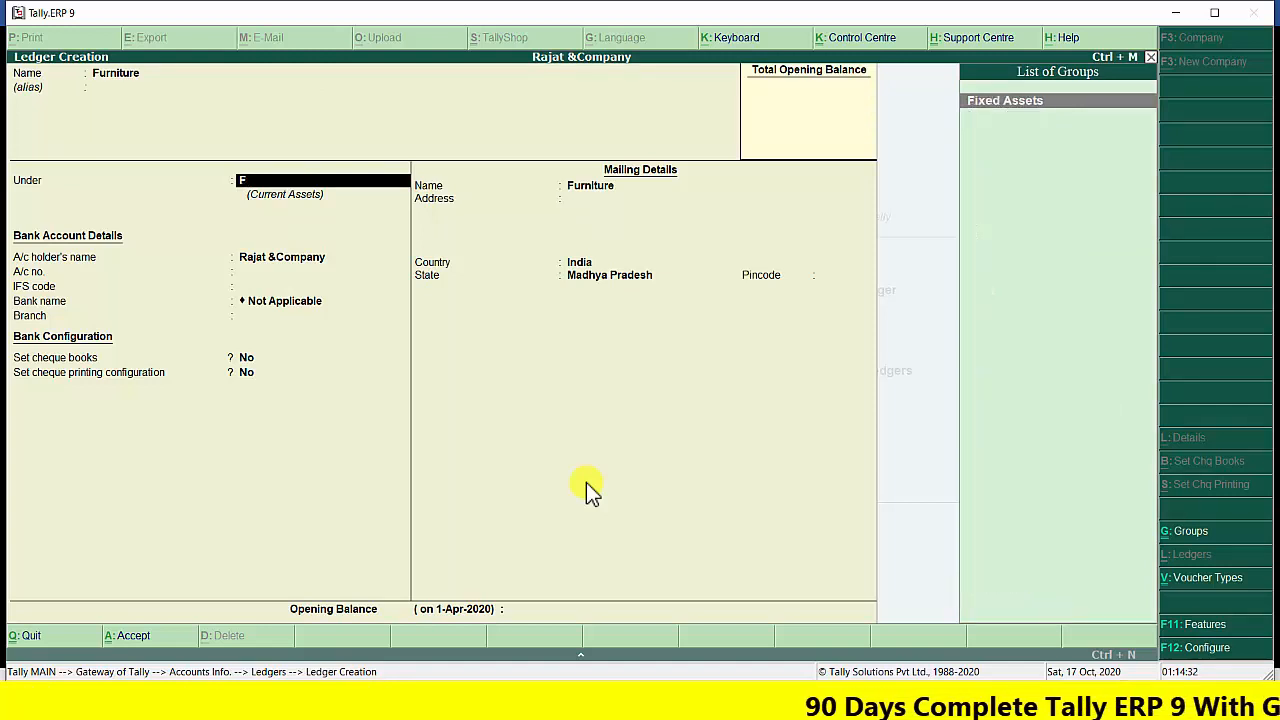
{"action": "key", "text": "Return"}
{"action": "key", "text": "Return"}
{"action": "key", "text": "Return"}
{"action": "key", "text": "Return"}
{"action": "key", "text": "Return"}
{"action": "key", "text": "Return"}
{"action": "key", "text": "Return"}
{"action": "key", "text": "Return"}
{"action": "key", "text": "Return"}
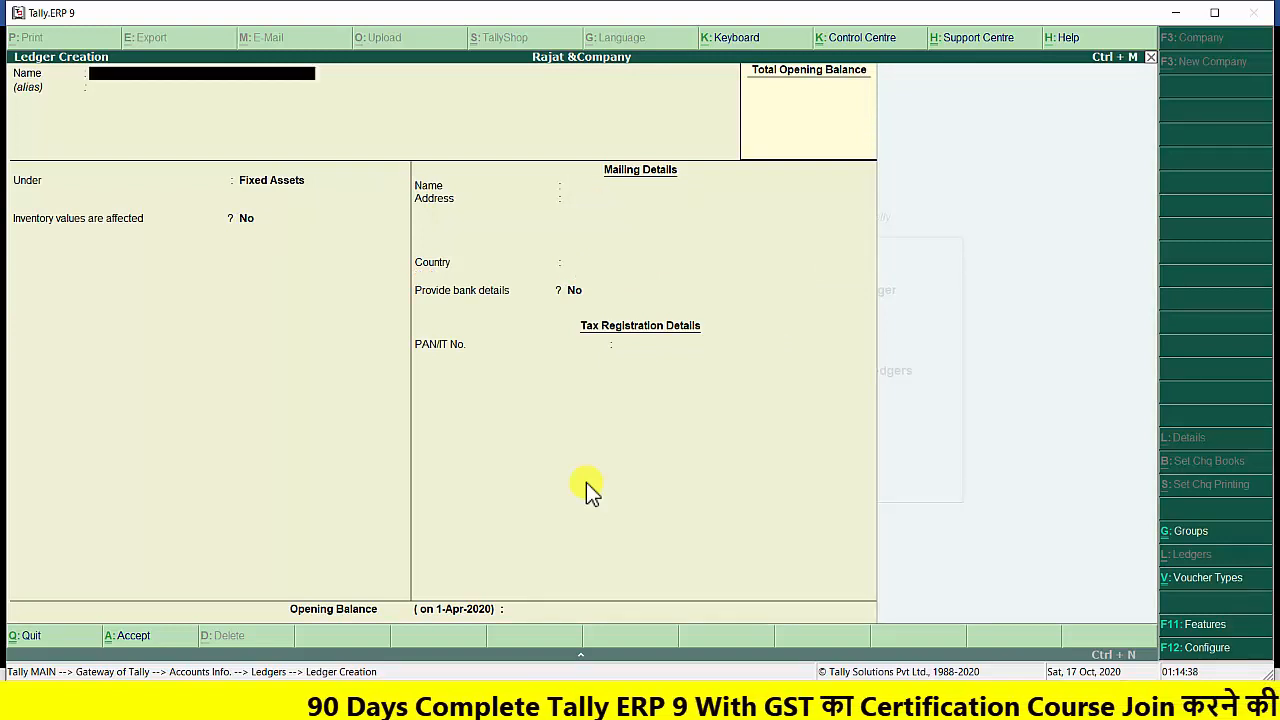
Create a ledger named Plant &Machinary under Fixed Assets, keeping its mailing and tax details at the defaults
{"action": "type", "text": "Plant"}
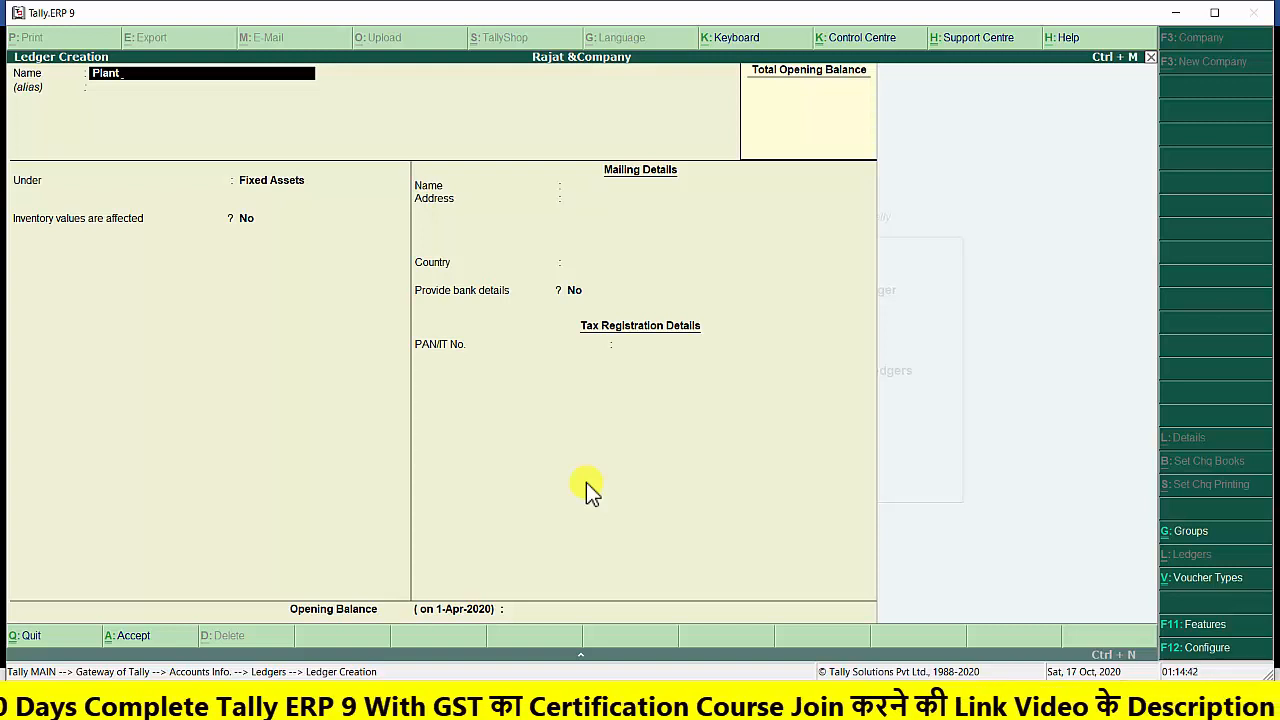
{"action": "type", "text": " &"}
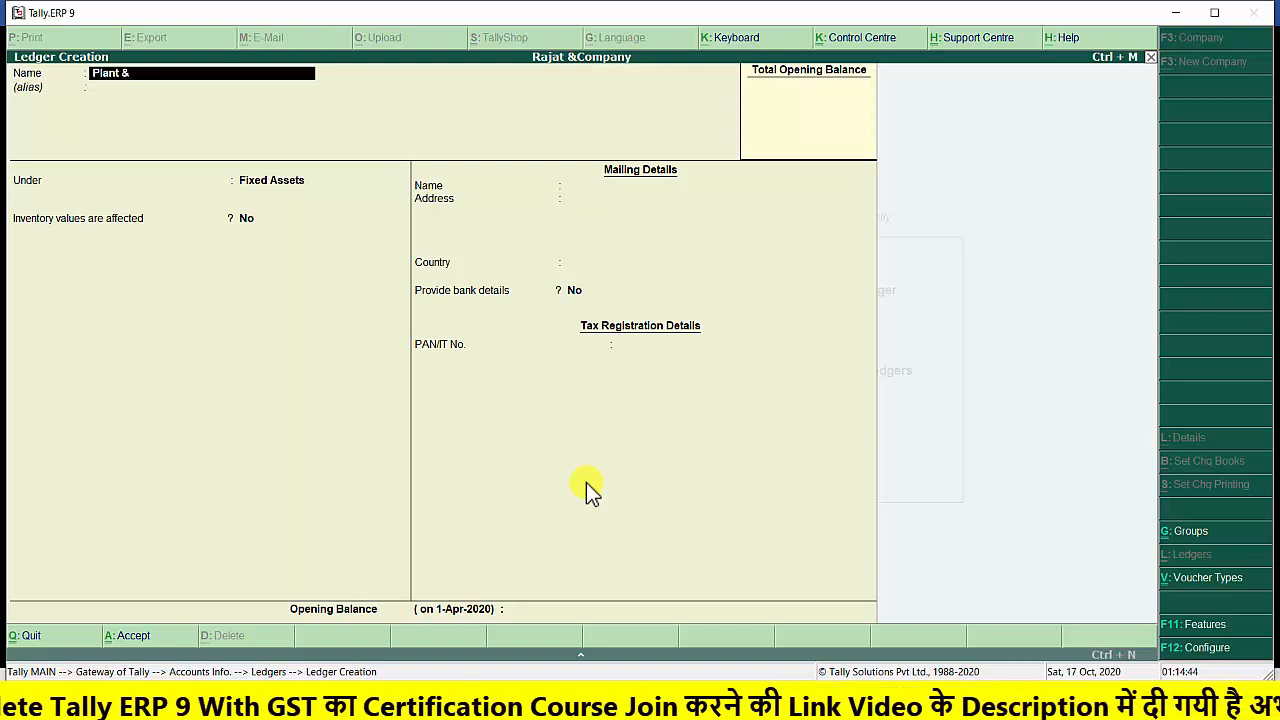
{"action": "type", "text": "Mac"}
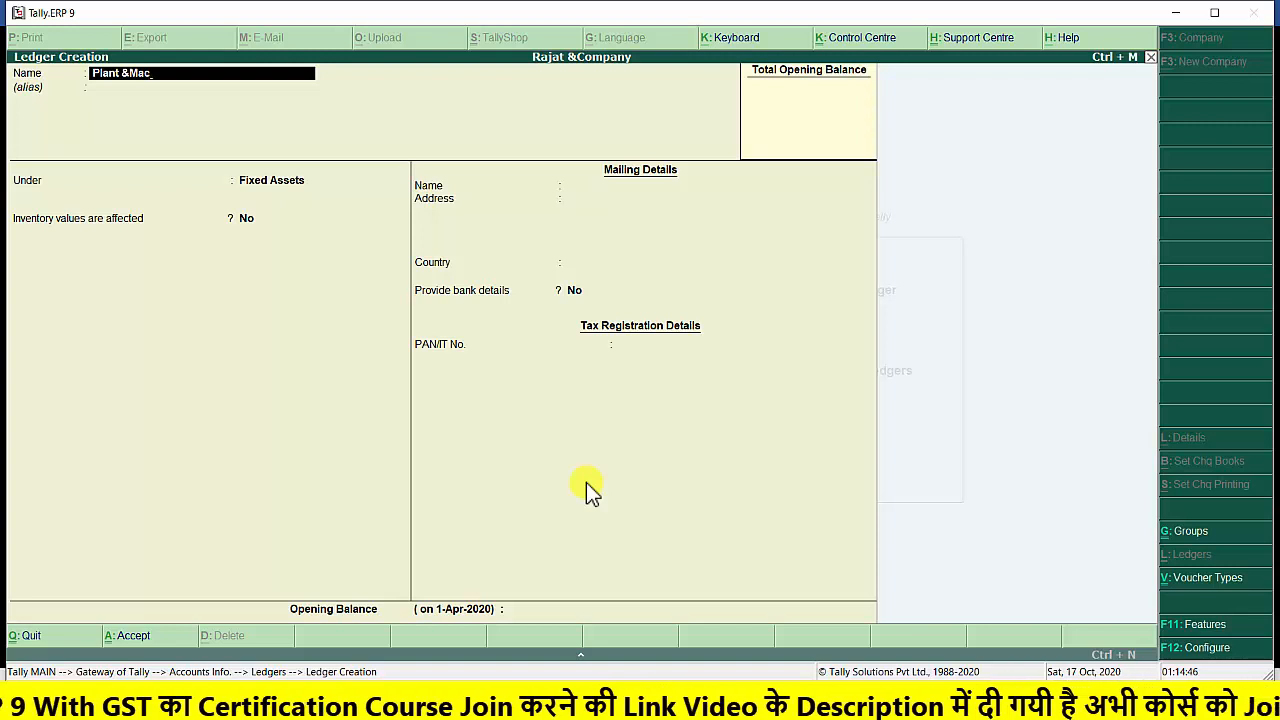
{"action": "type", "text": "hinary"}
{"action": "key", "text": "Return"}
{"action": "key", "text": "Return"}
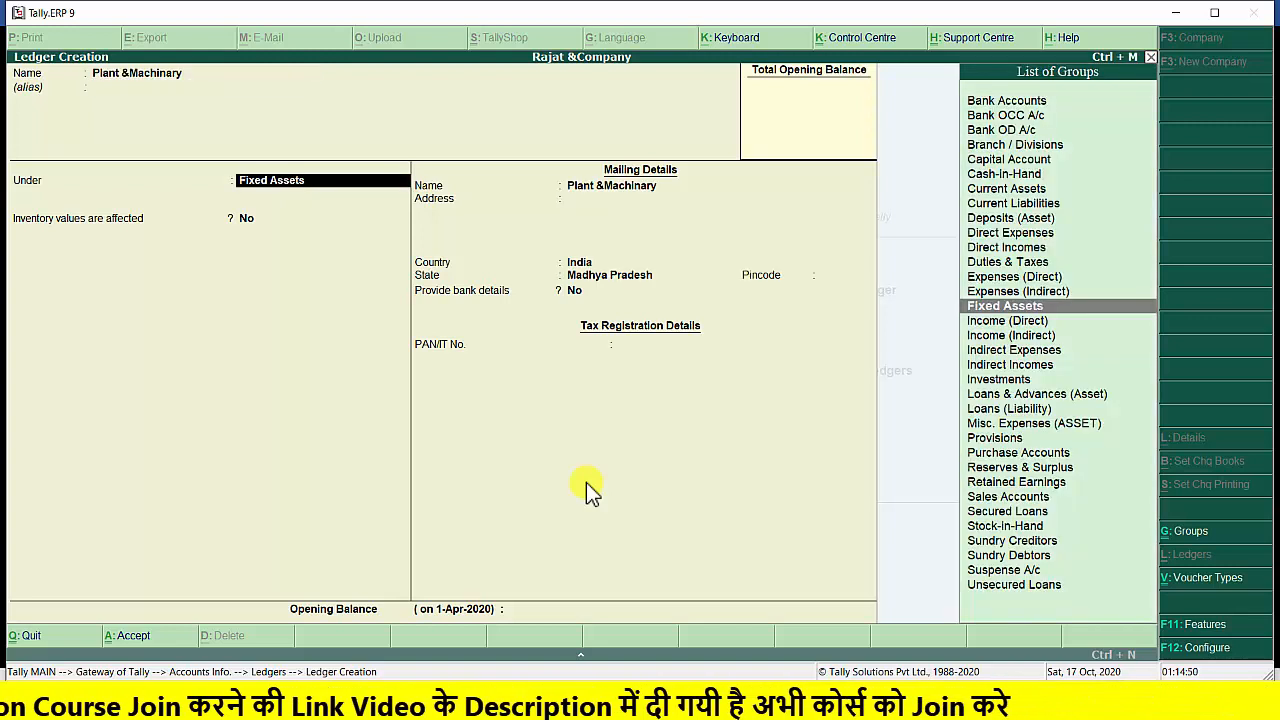
{"action": "key", "text": "Return"}
{"action": "key", "text": "Return"}
{"action": "key", "text": "Return"}
{"action": "key", "text": "Return"}
{"action": "key", "text": "Return"}
{"action": "key", "text": "Return"}
{"action": "key", "text": "Return"}
{"action": "key", "text": "Return"}
{"action": "key", "text": "Return"}
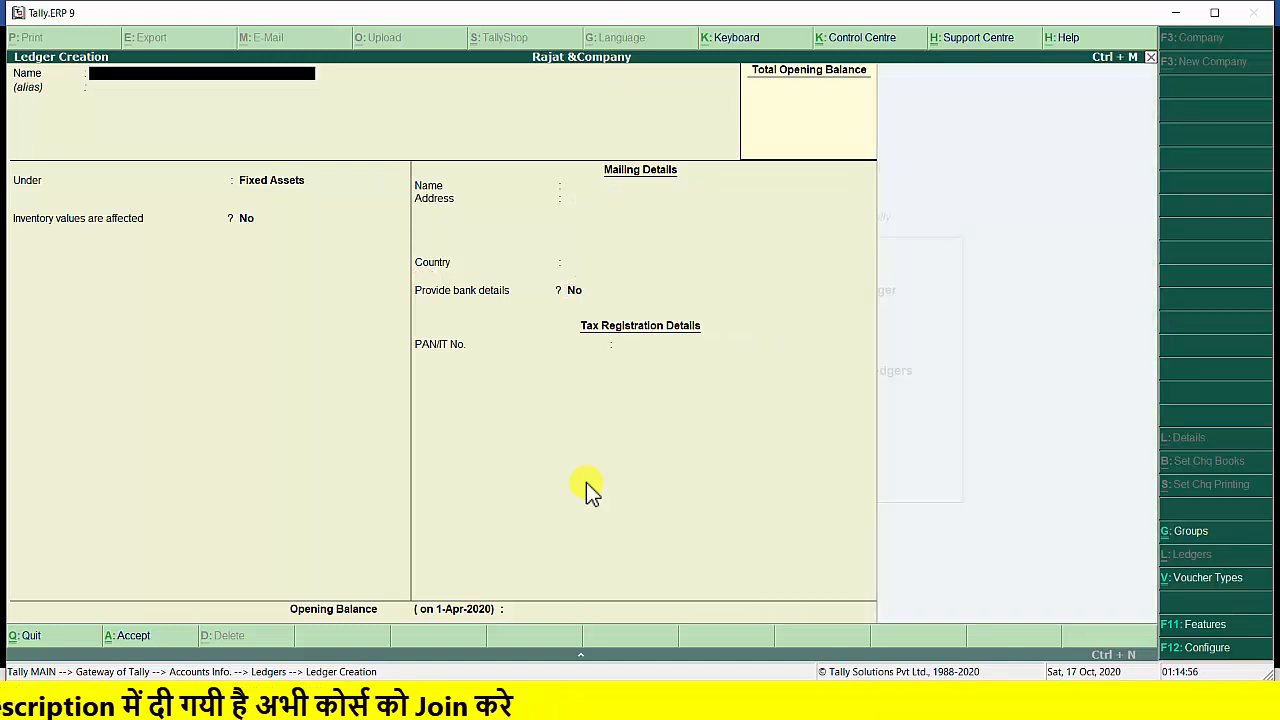
Name the new ledger Khandelwal Brothers without an alias and place it under the Sundry Creditors group
{"action": "type", "text": "Khan"}
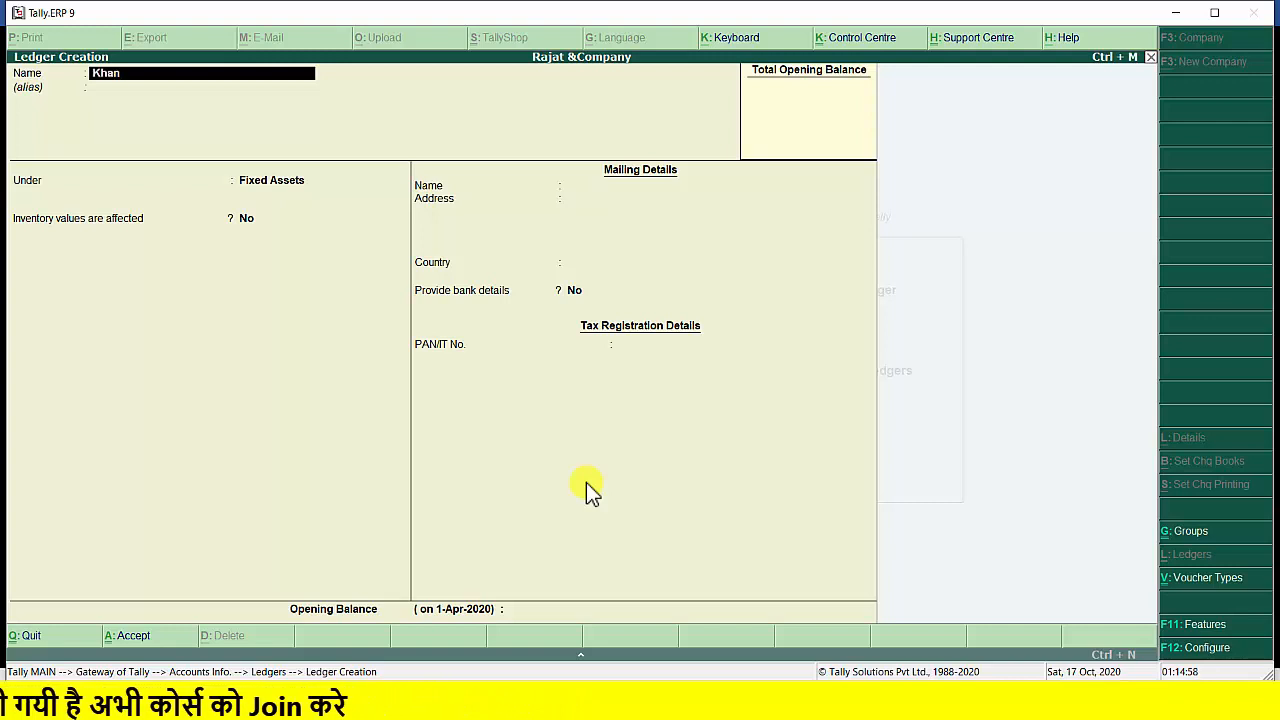
{"action": "type", "text": "delwal"}
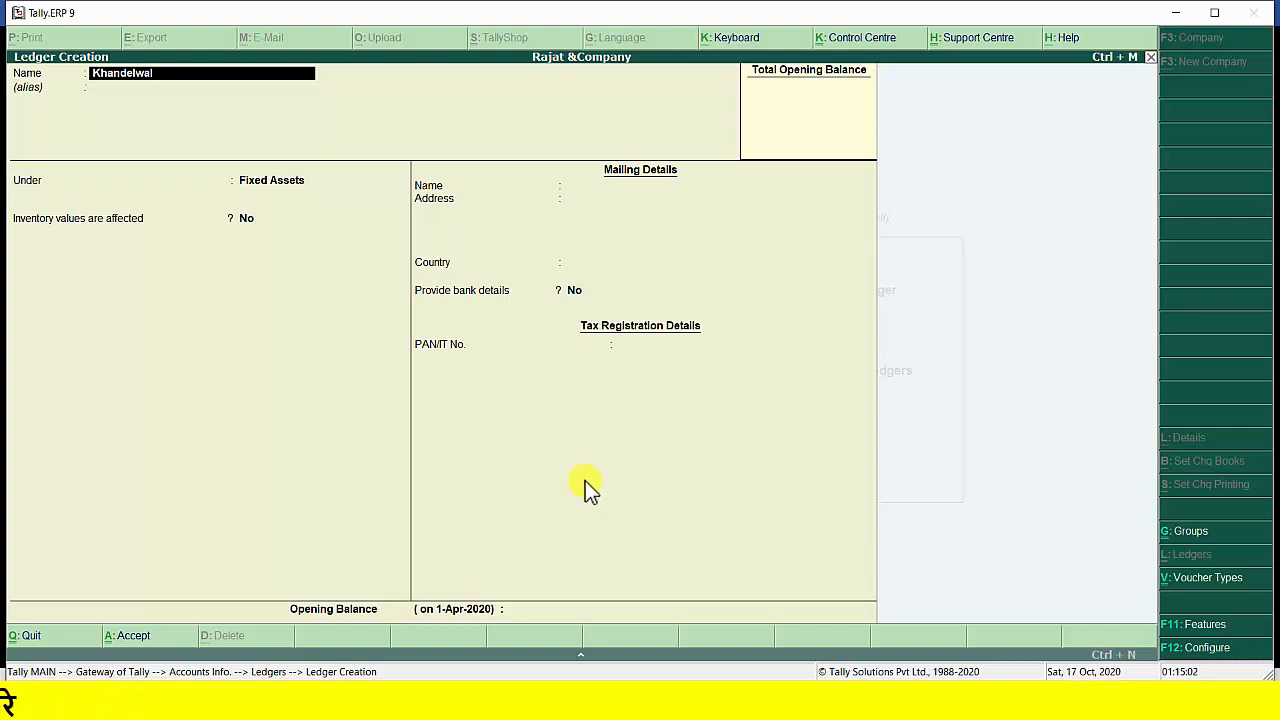
{"action": "type", "text": " Brothers"}
{"action": "key", "text": "Return"}
{"action": "key", "text": "Return"}
{"action": "type", "text": "s"}
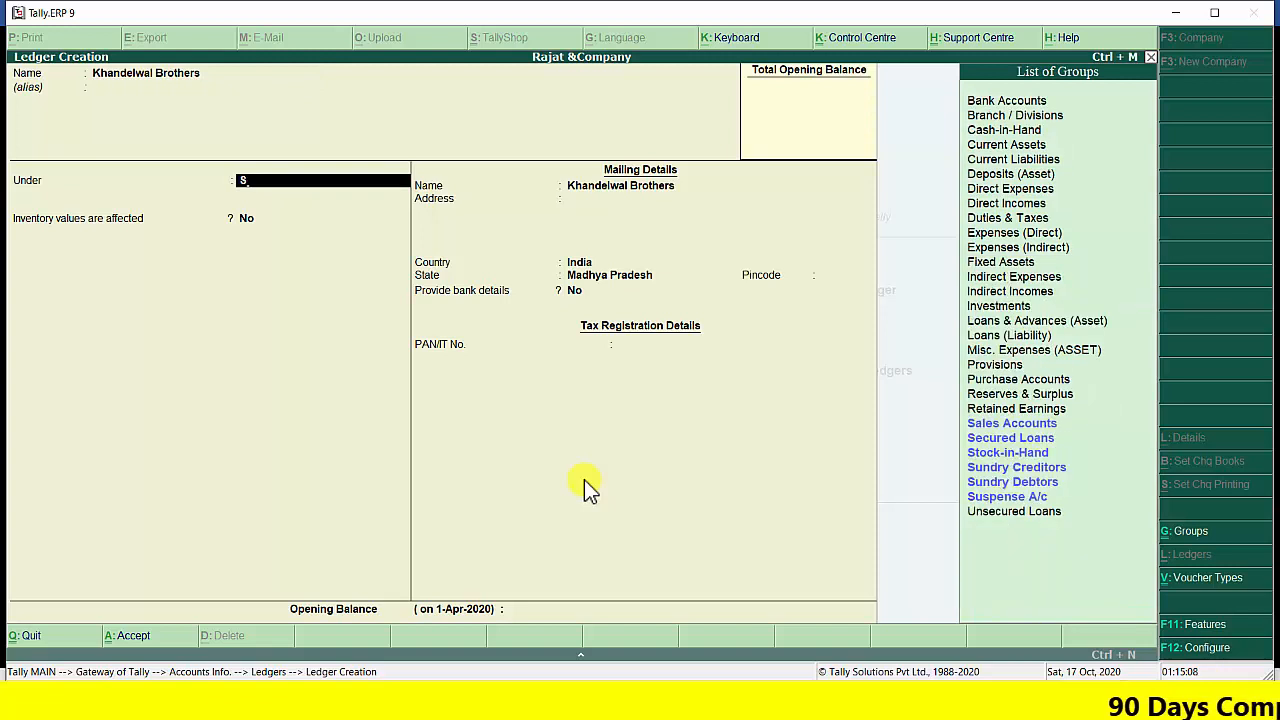
{"action": "key", "text": "Down"}
{"action": "key", "text": "Down"}
{"action": "key", "text": "Down"}
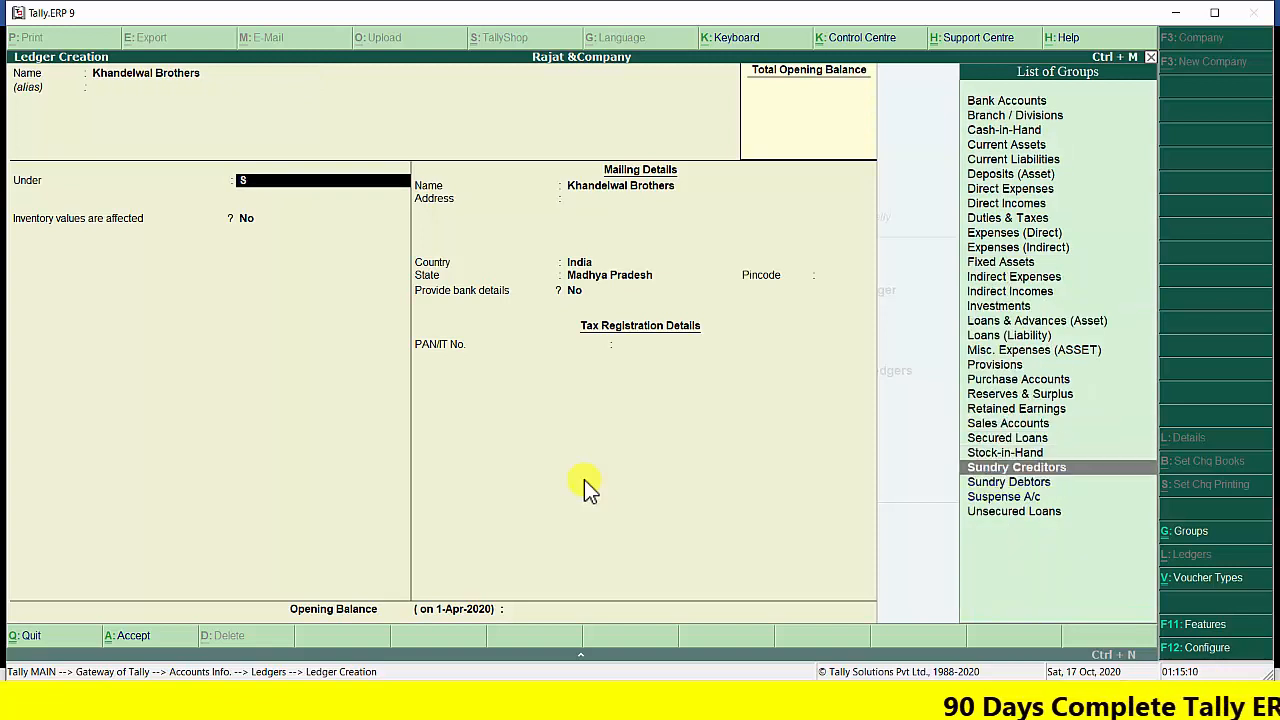
{"action": "key", "text": "Return"}
{"action": "key", "text": "Return"}
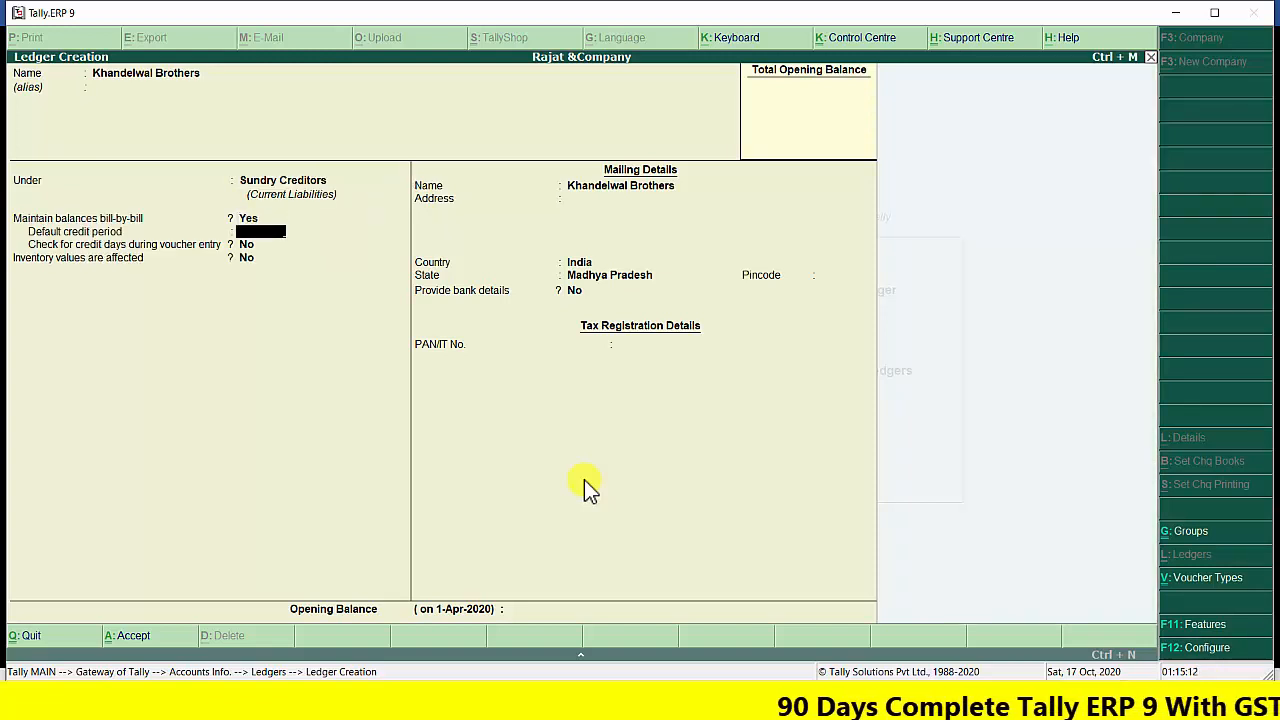
Keep bill-by-bill balances on for Khandelwal Brothers, set a 7 Days default credit period, and enable checking credit days during voucher entry
{"action": "key", "text": "BackSpace"}
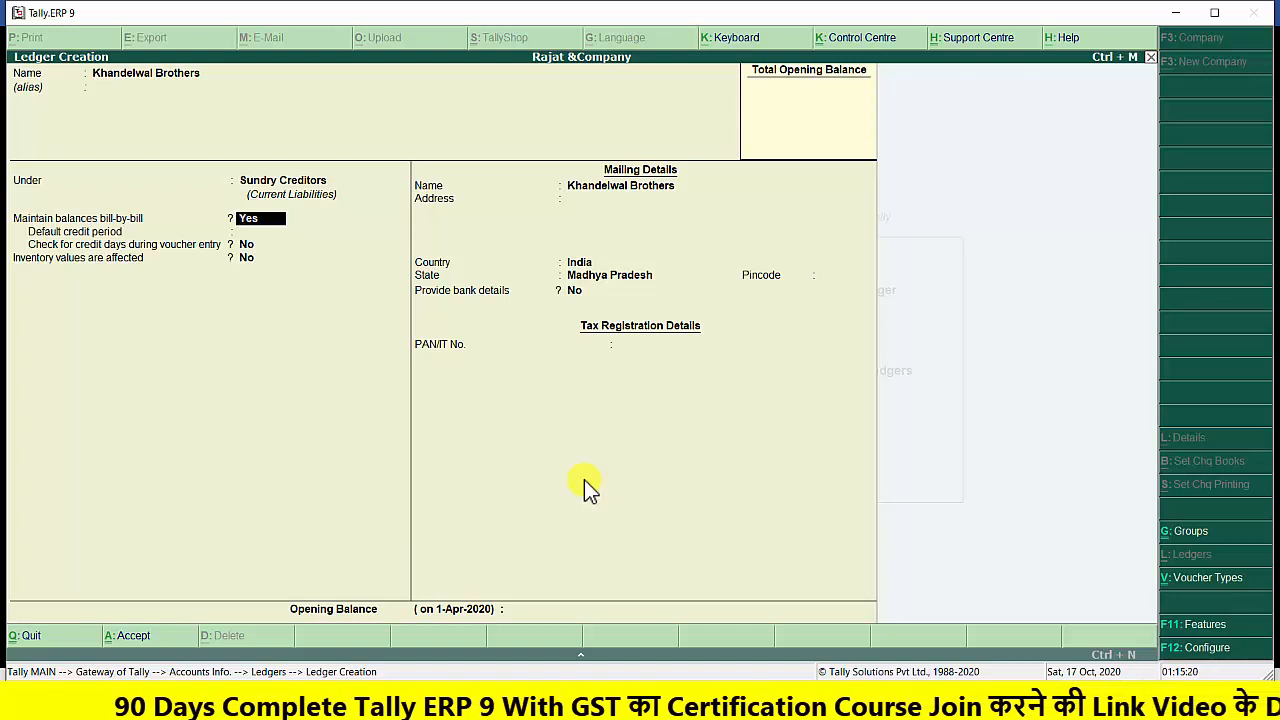
{"action": "key", "text": "Return"}
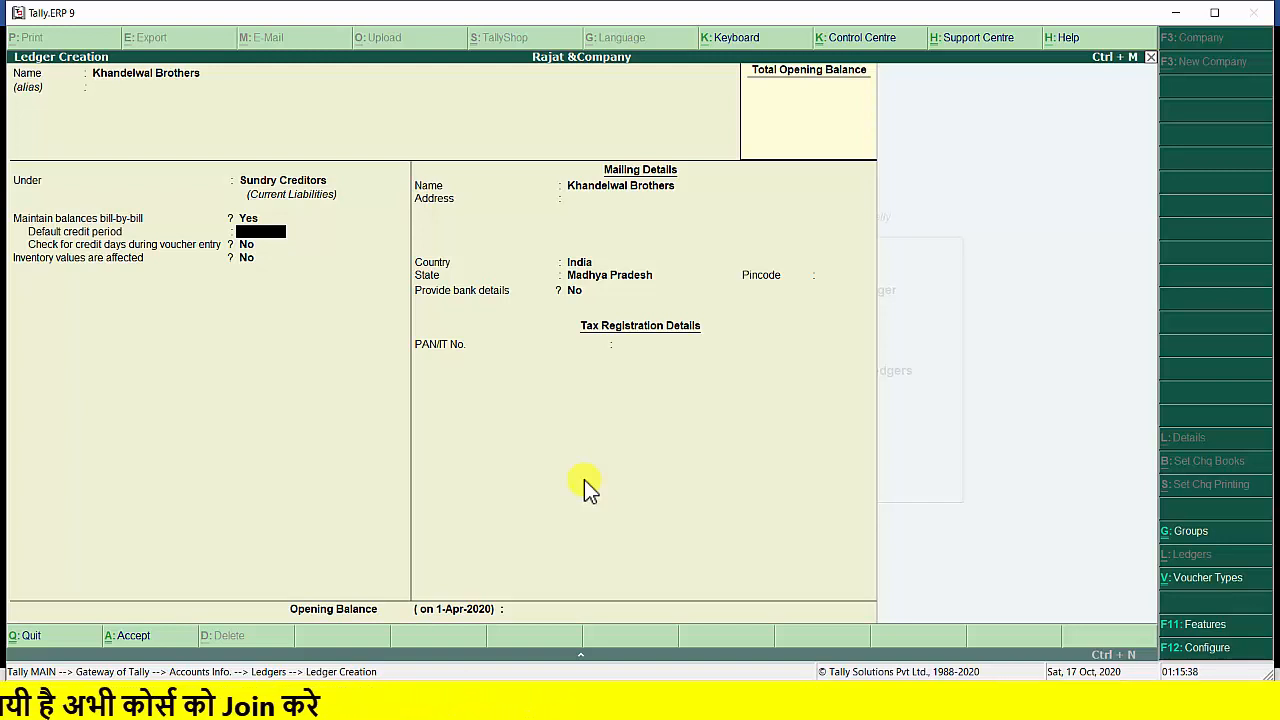
{"action": "type", "text": "da"}
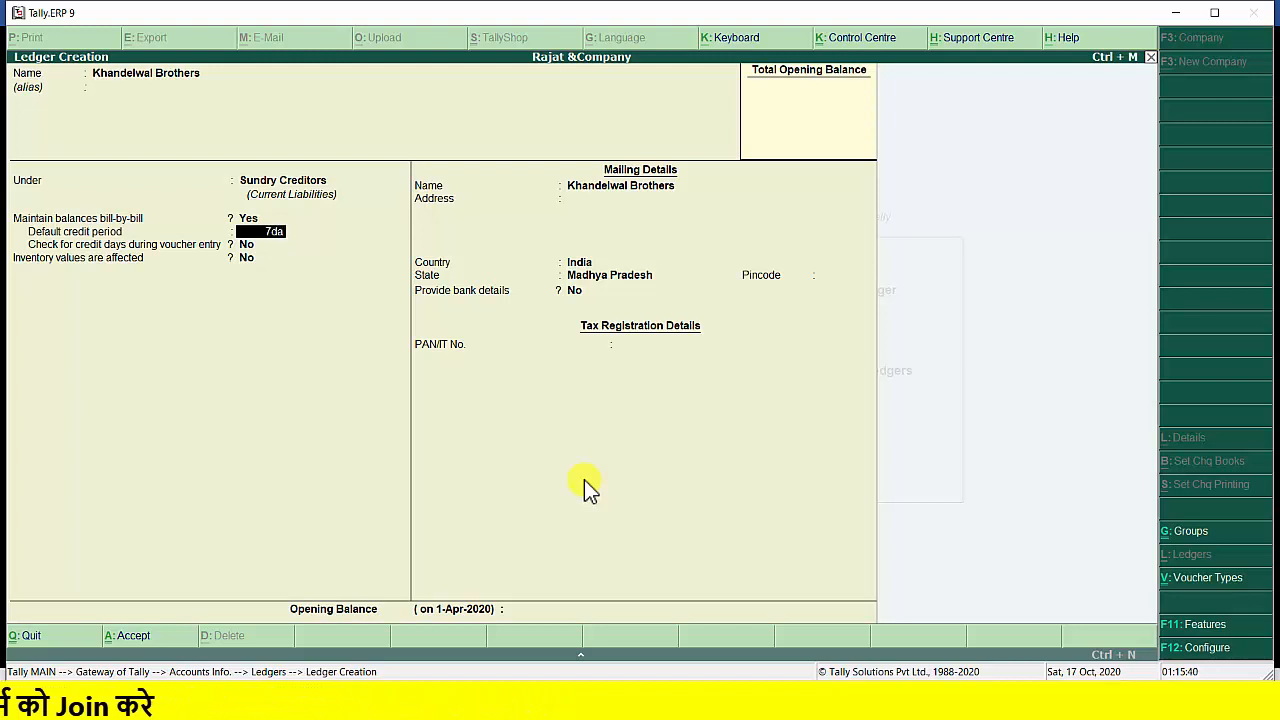
{"action": "type", "text": "ys"}
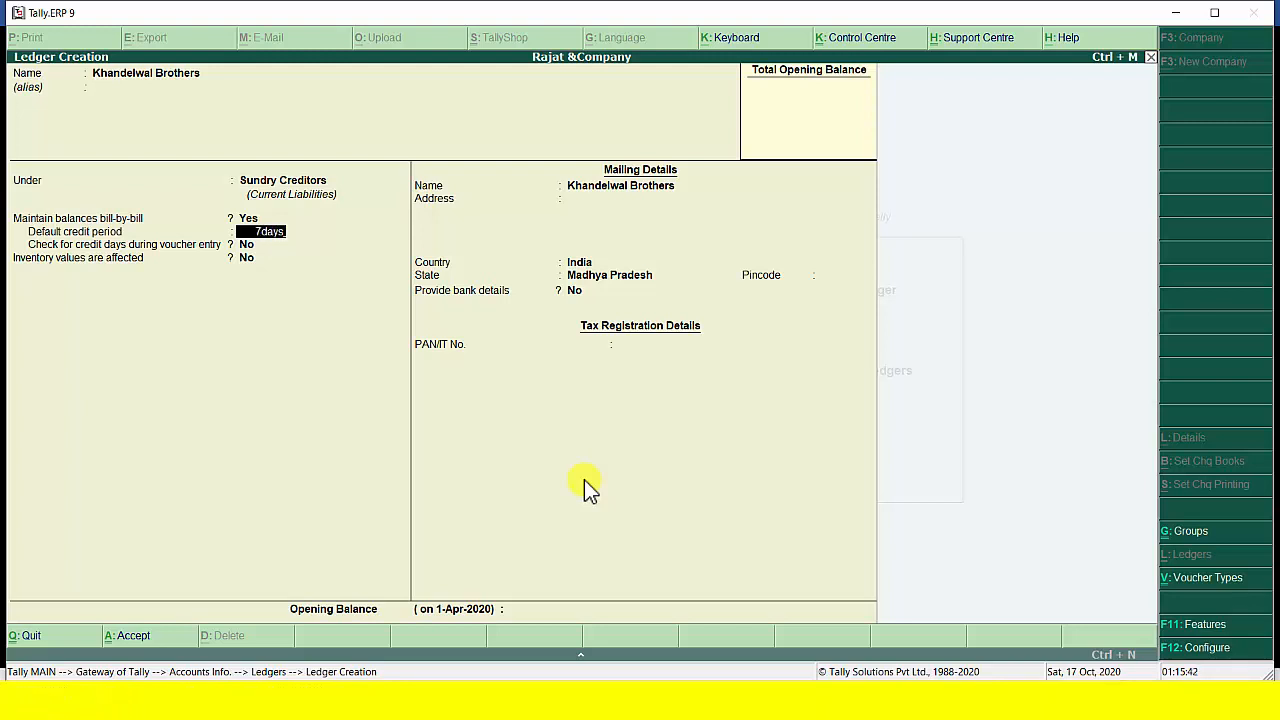
{"action": "key", "text": "Return"}
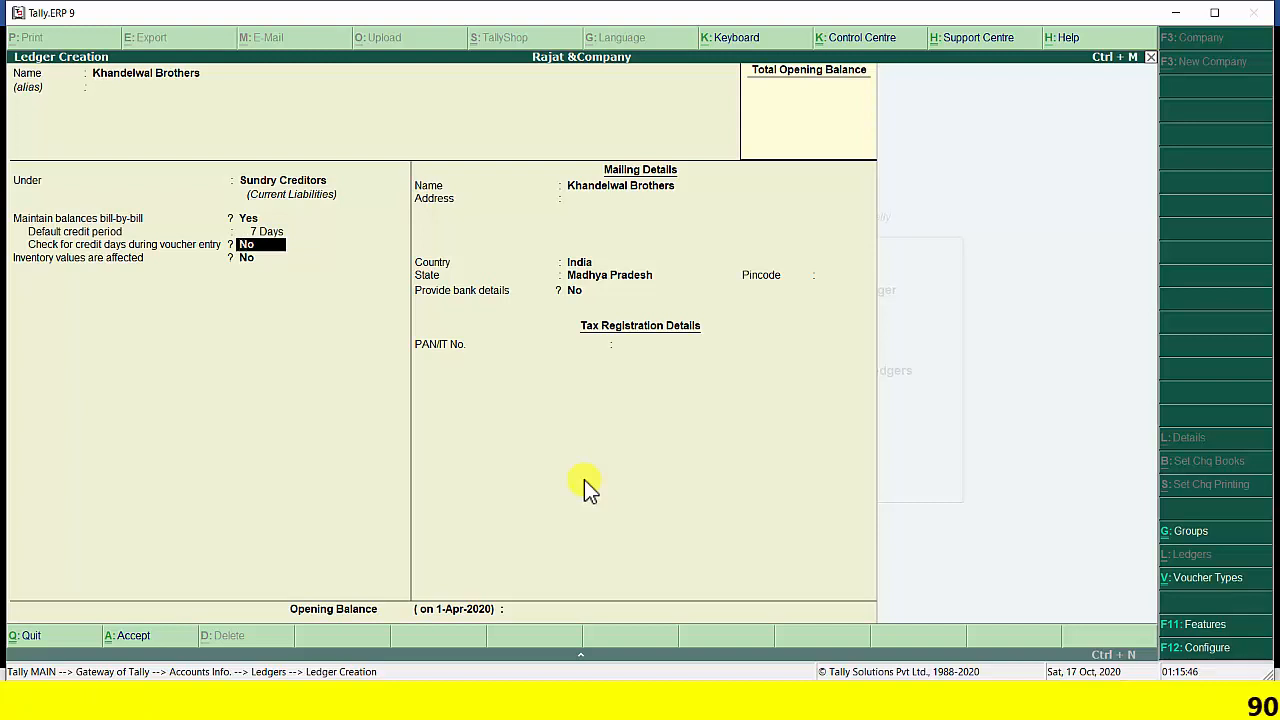
{"action": "type", "text": "y"}
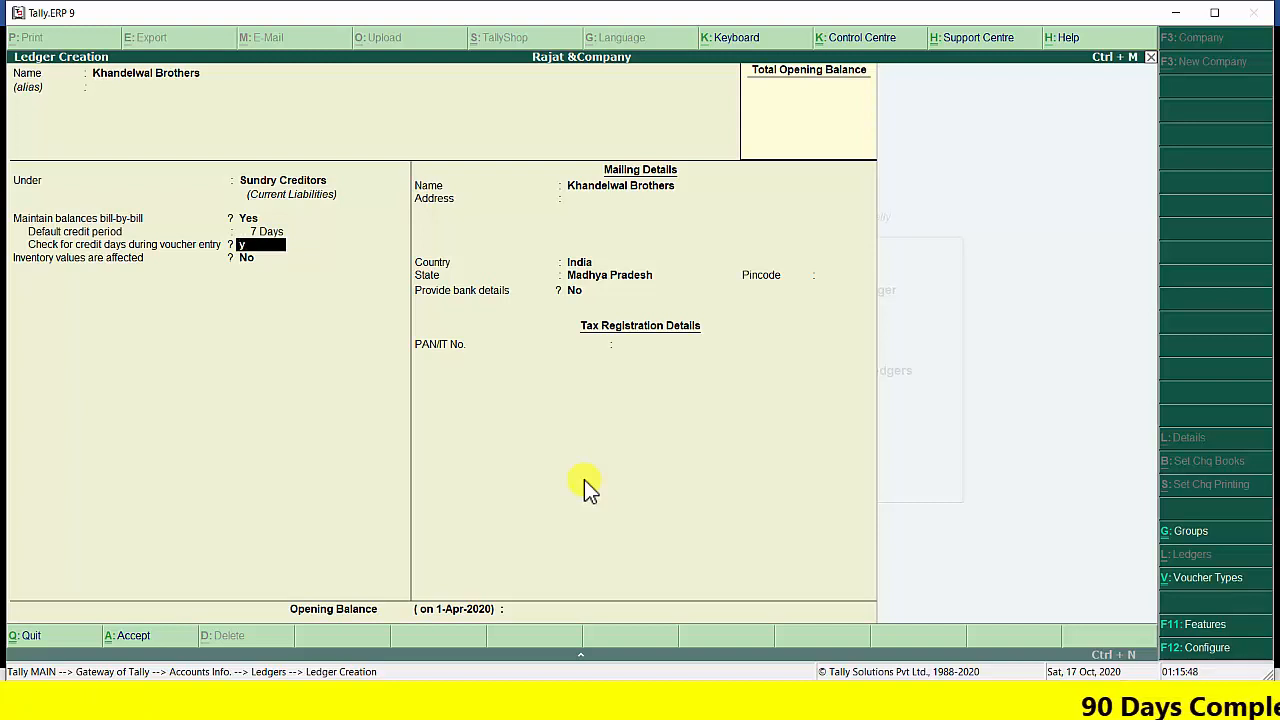
{"action": "key", "text": "Return"}
{"action": "key", "text": "Return"}
{"action": "key", "text": "Return"}
{"action": "key", "text": "Return"}
{"action": "key", "text": "Return"}
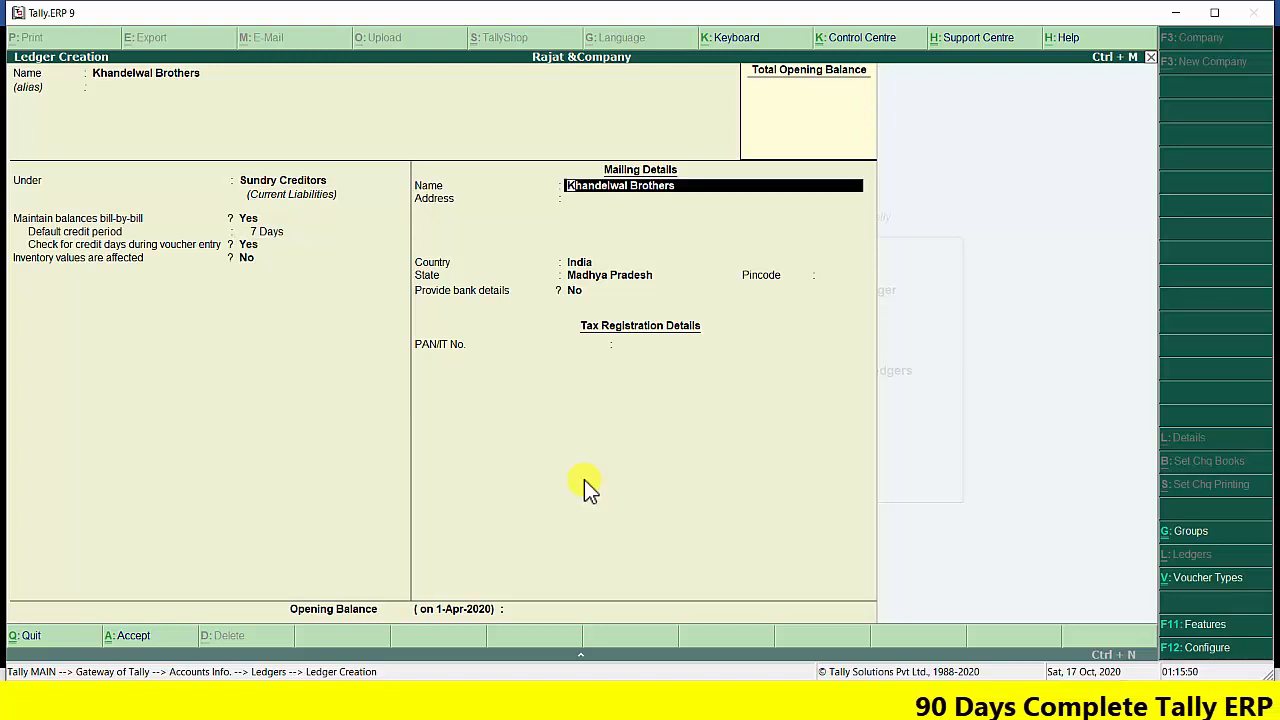
Save the Khandelwal Brothers ledger with its mailing, bank and tax details at the defaults and no opening balance
{"action": "key", "text": "Return"}
{"action": "key", "text": "Return"}
{"action": "key", "text": "Return"}
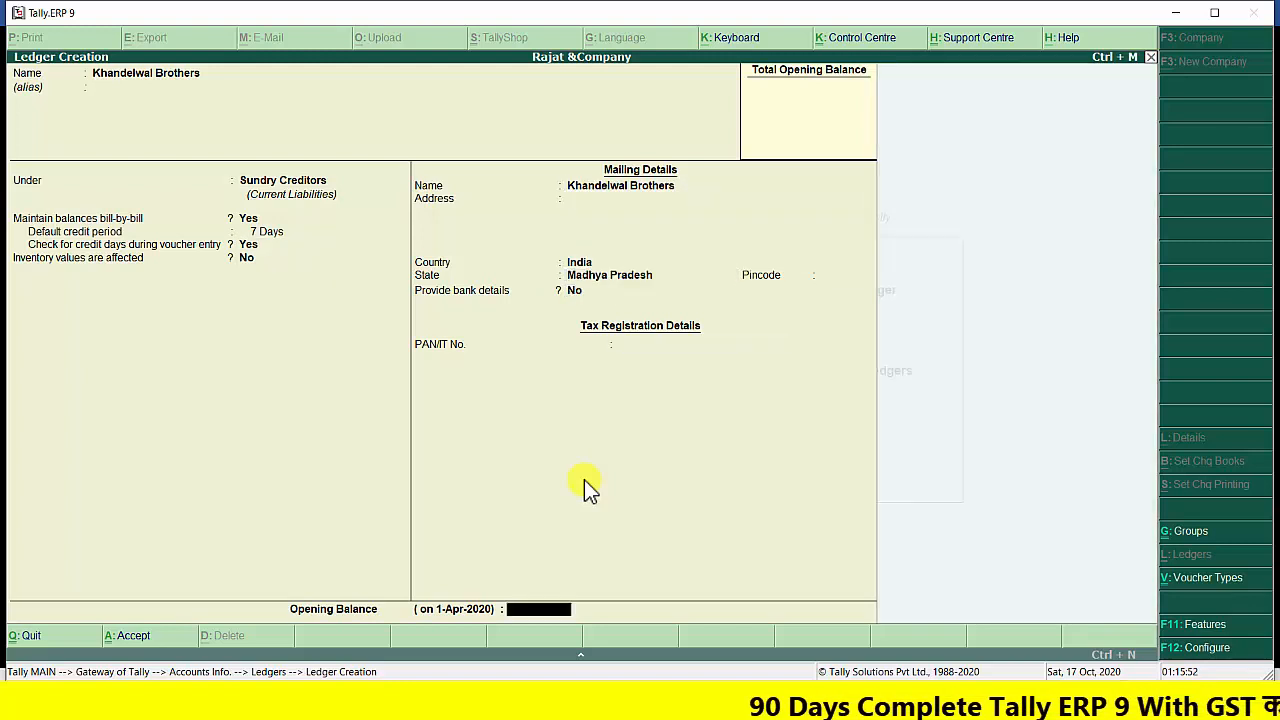
{"action": "key", "text": "Return"}
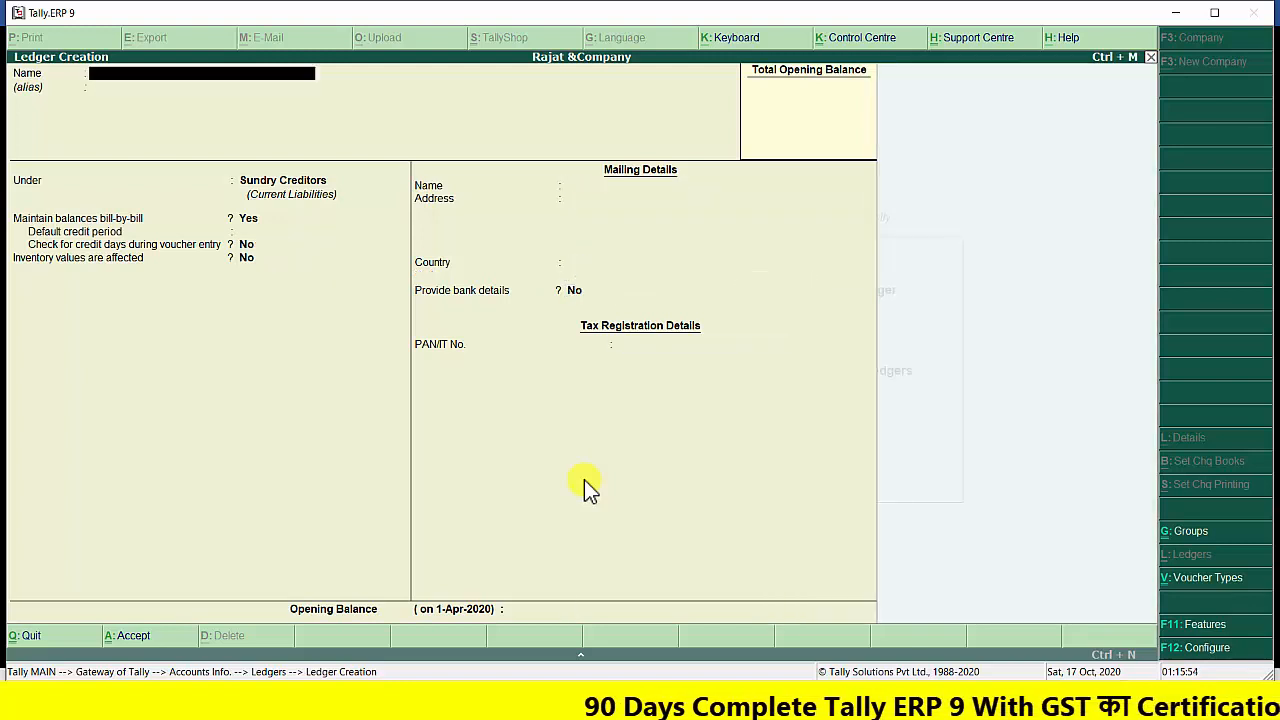
Name the new ledger Vijay Genral without an alias and place it under the Sundry Debtors group
{"action": "type", "text": "Vija"}
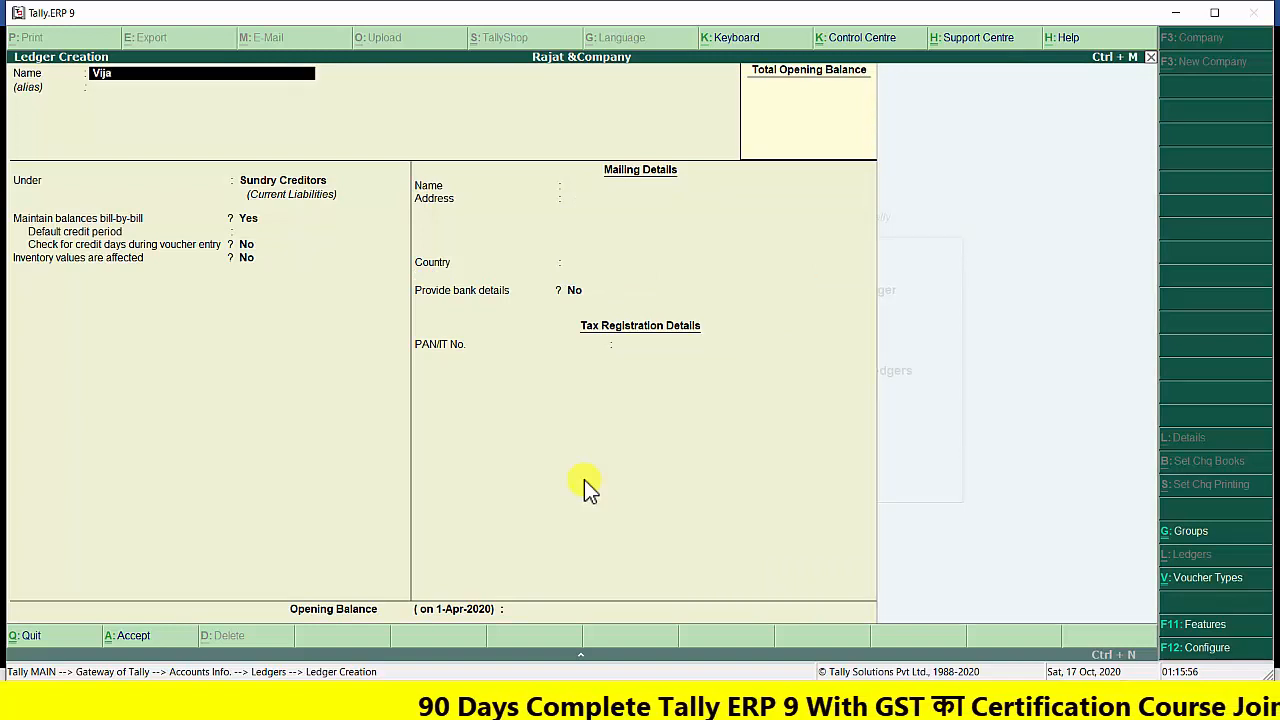
{"action": "type", "text": "y Genral"}
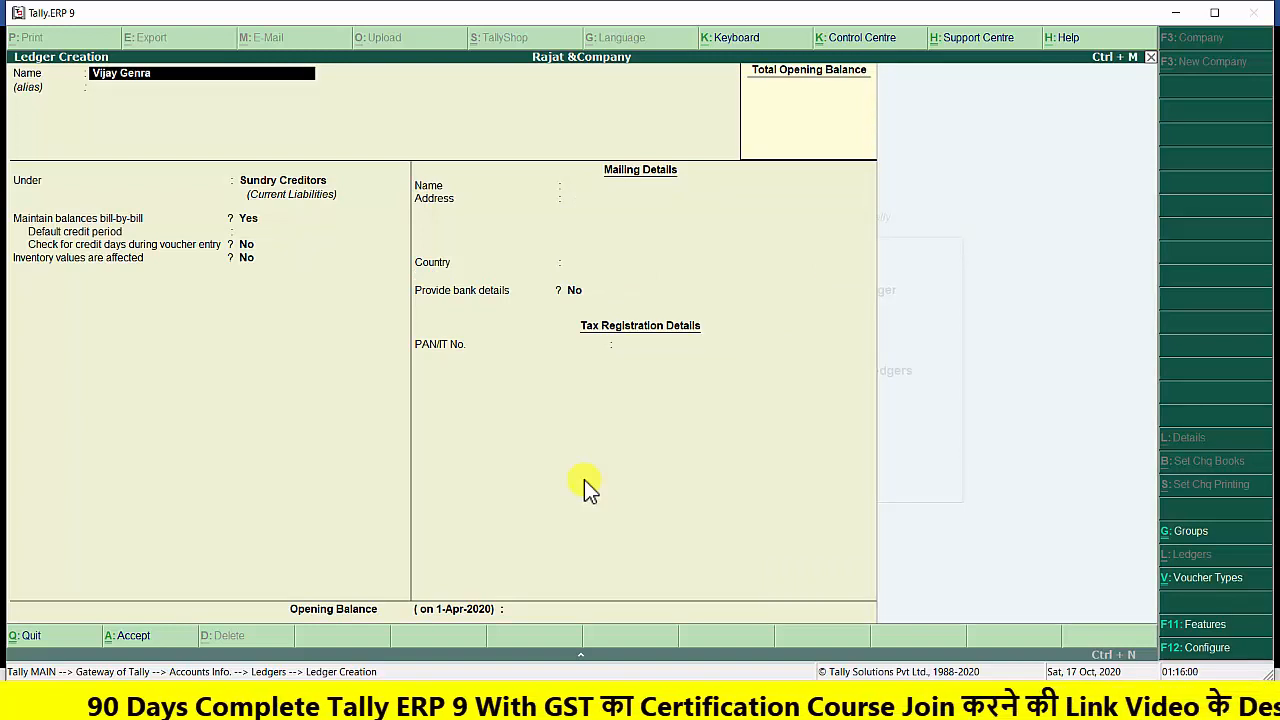
{"action": "key", "text": "Return"}
{"action": "key", "text": "Return"}
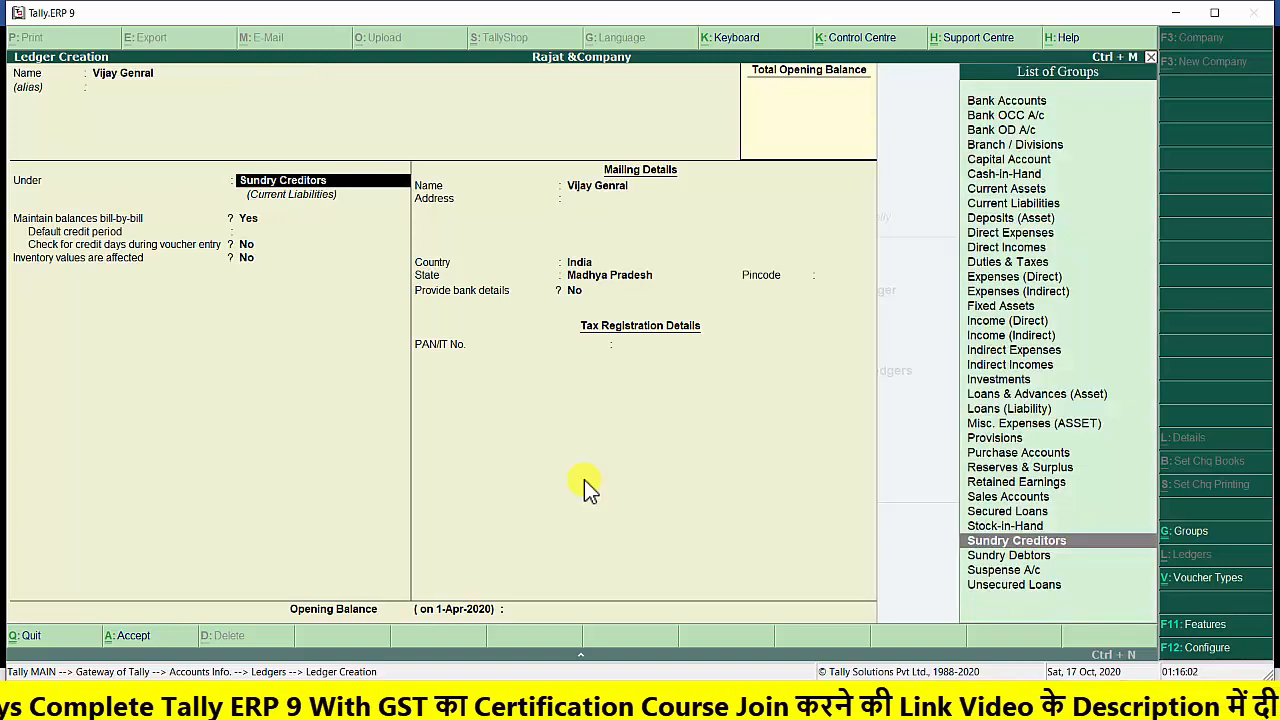
{"action": "key", "text": "Down"}
{"action": "key", "text": "Down"}
{"action": "key", "text": "Up"}
{"action": "key", "text": "Return"}
{"action": "key", "text": "Return"}
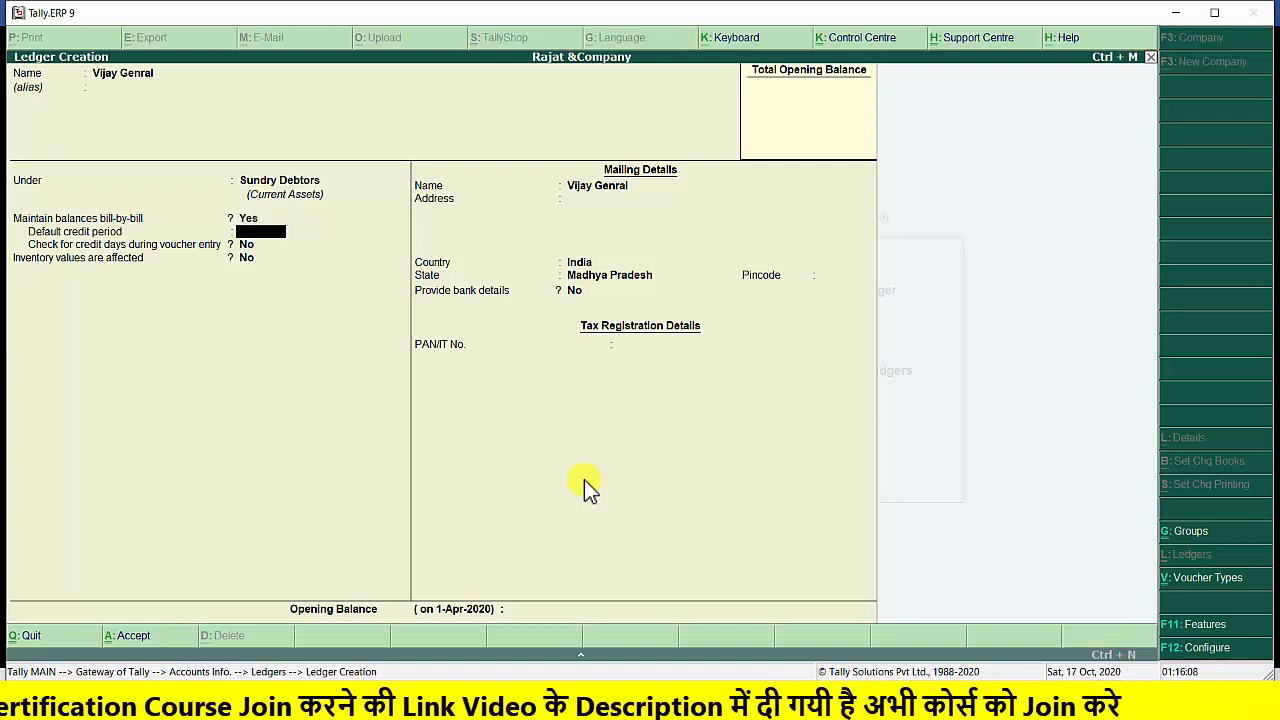
Keep bill-by-bill balances on for Vijay Genral, set a 7 Days default credit period, and enable checking credit days during voucher entry
{"action": "type", "text": "7 d"}
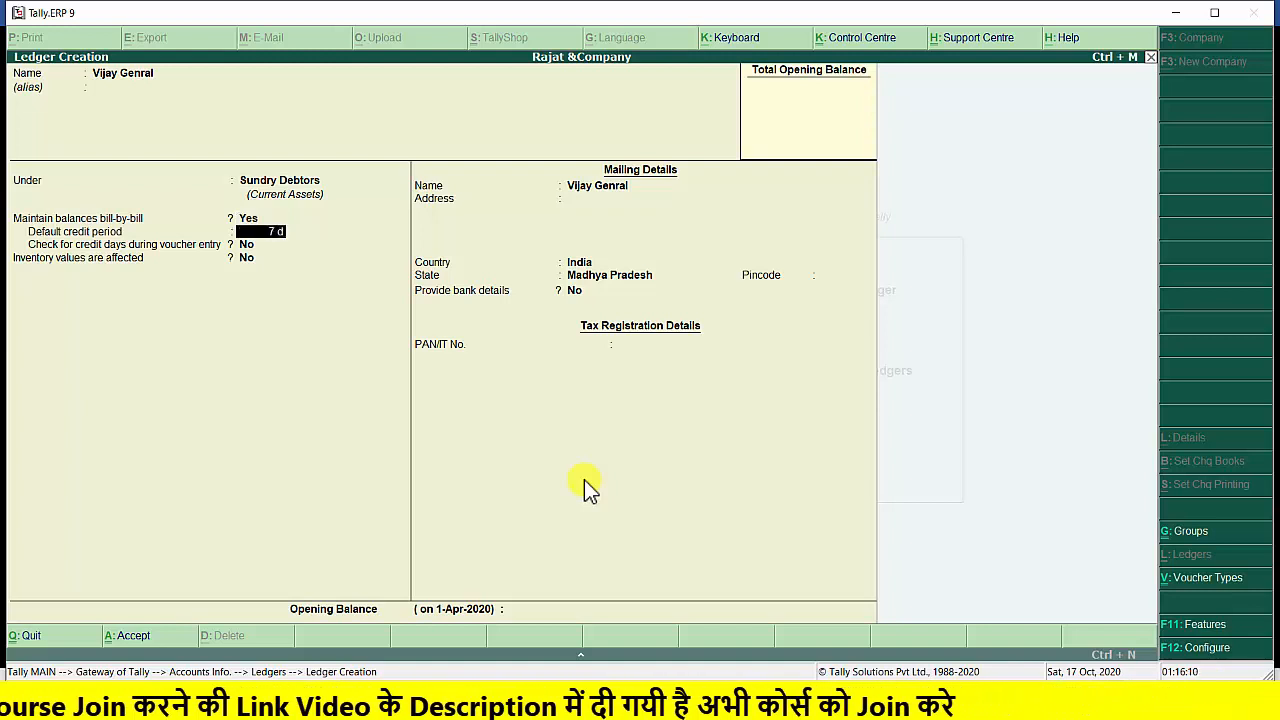
{"action": "type", "text": "ays"}
{"action": "key", "text": "Return"}
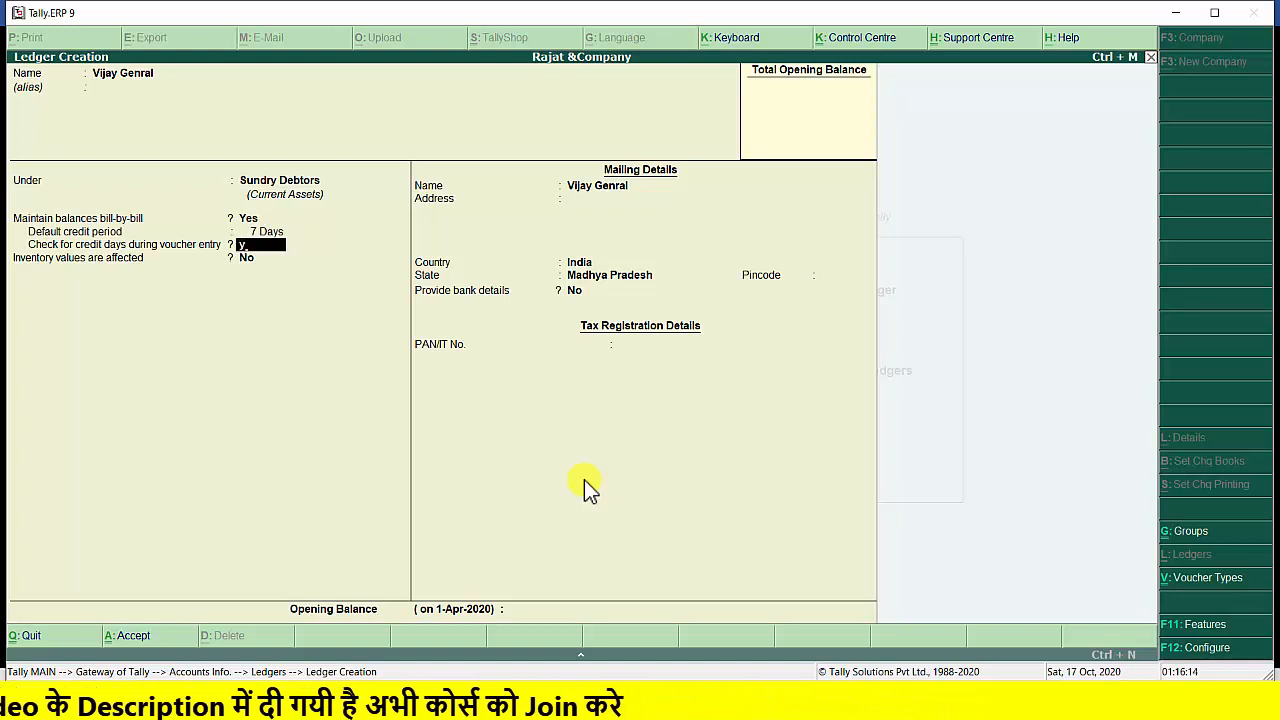
{"action": "type", "text": "y"}
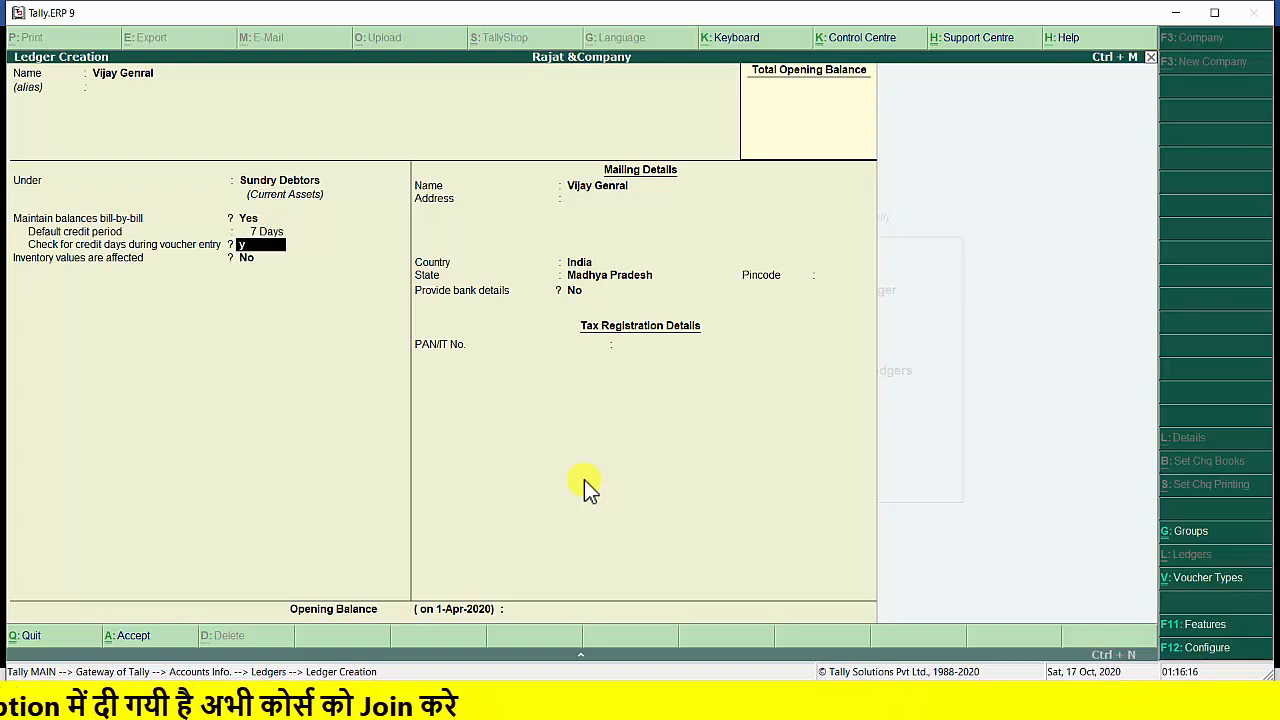
{"action": "key", "text": "Return"}
Save the Vijay Genral ledger with its mailing, bank and tax details at the defaults and no opening balance
{"action": "key", "text": "Return"}
{"action": "key", "text": "Return"}
{"action": "key", "text": "Return"}
{"action": "key", "text": "Return"}
{"action": "key", "text": "Return"}
{"action": "key", "text": "Return"}
{"action": "key", "text": "Return"}
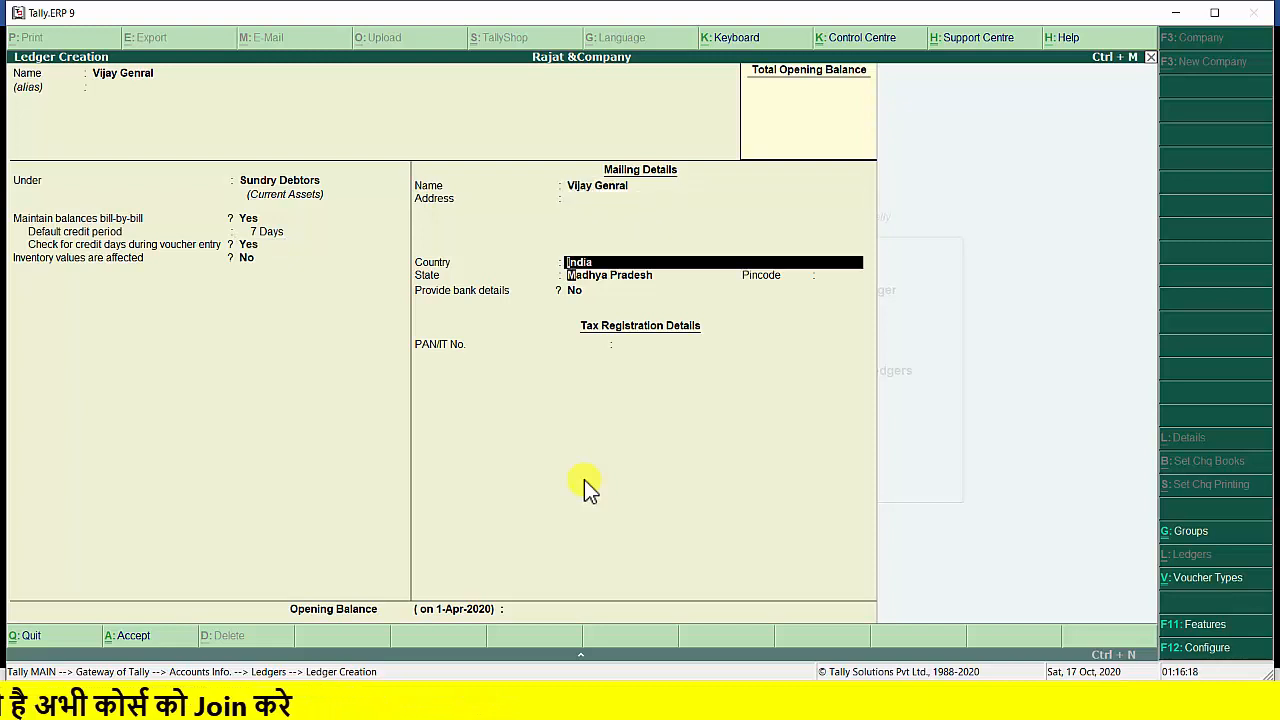
{"action": "key", "text": "Return"}
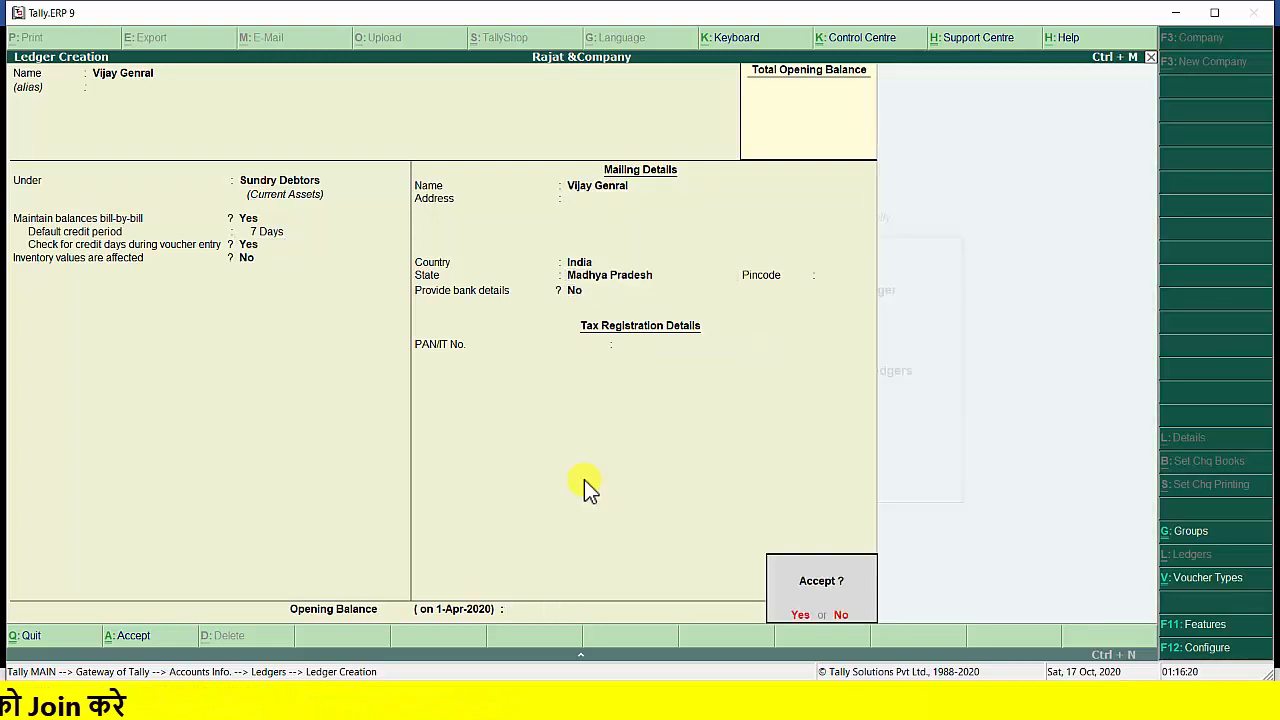
{"action": "key", "text": "y"}
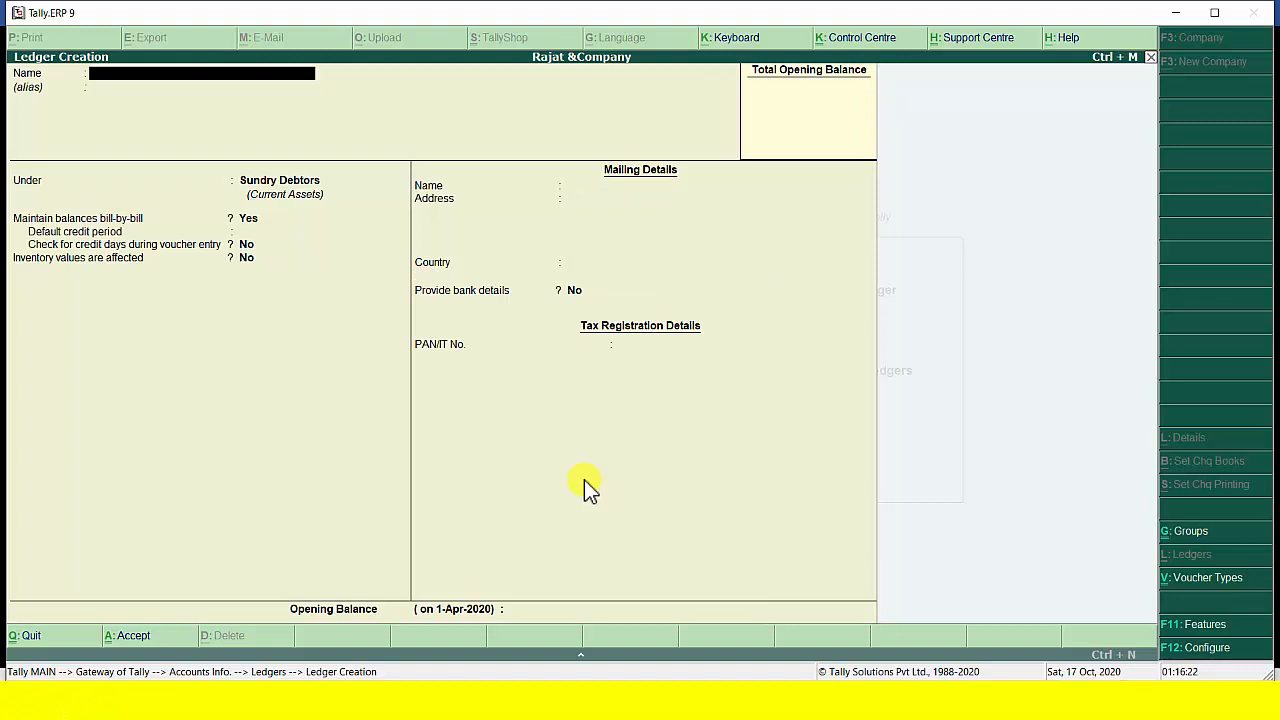
Create a ledger named Purchase under Purchase Accounts, with inventory values affected set to Yes and type of ledger Not Applicable
{"action": "type", "text": "Purchase"}
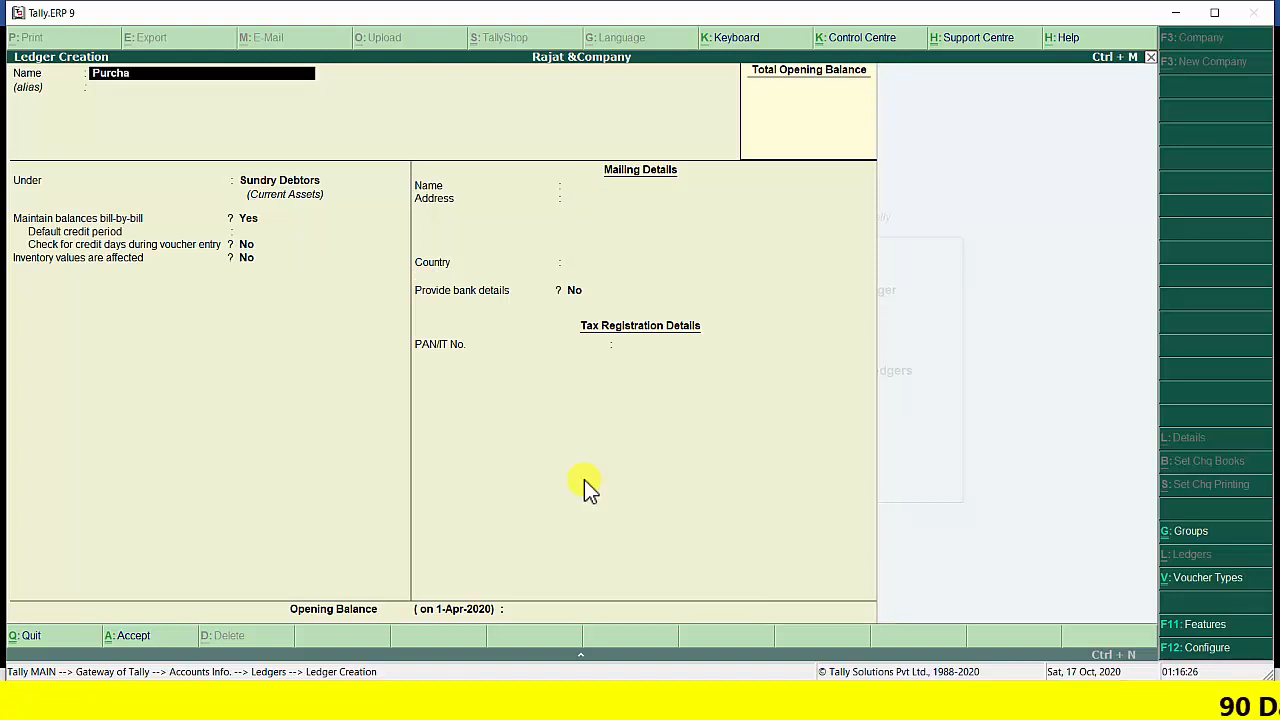
{"action": "key", "text": "Return"}
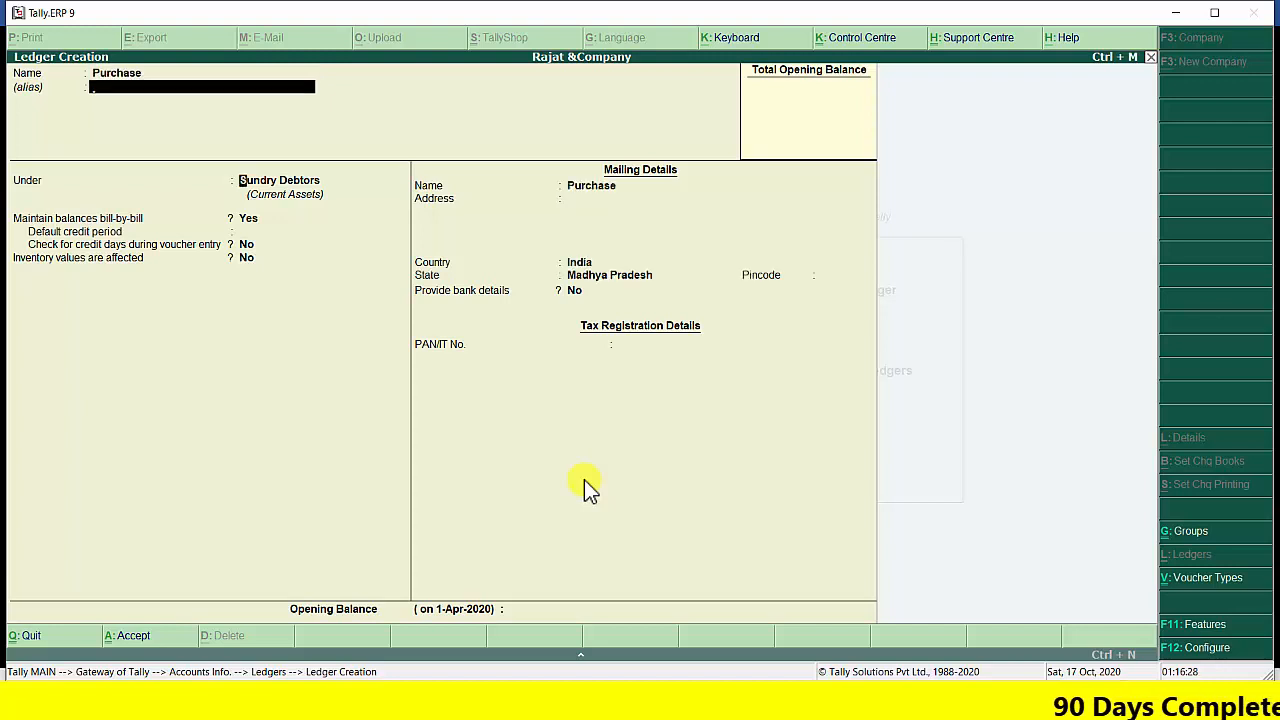
{"action": "key", "text": "Return"}
{"action": "type", "text": "P"}
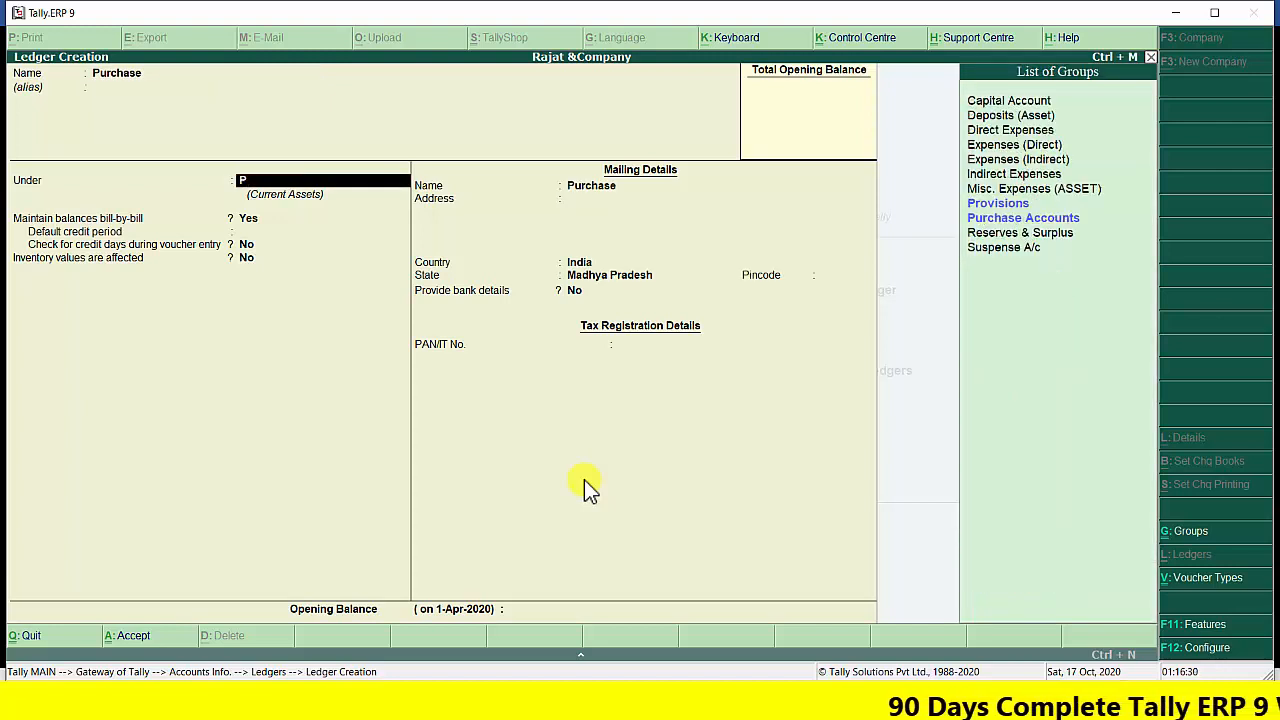
{"action": "key", "text": "Down"}
{"action": "key", "text": "Return"}
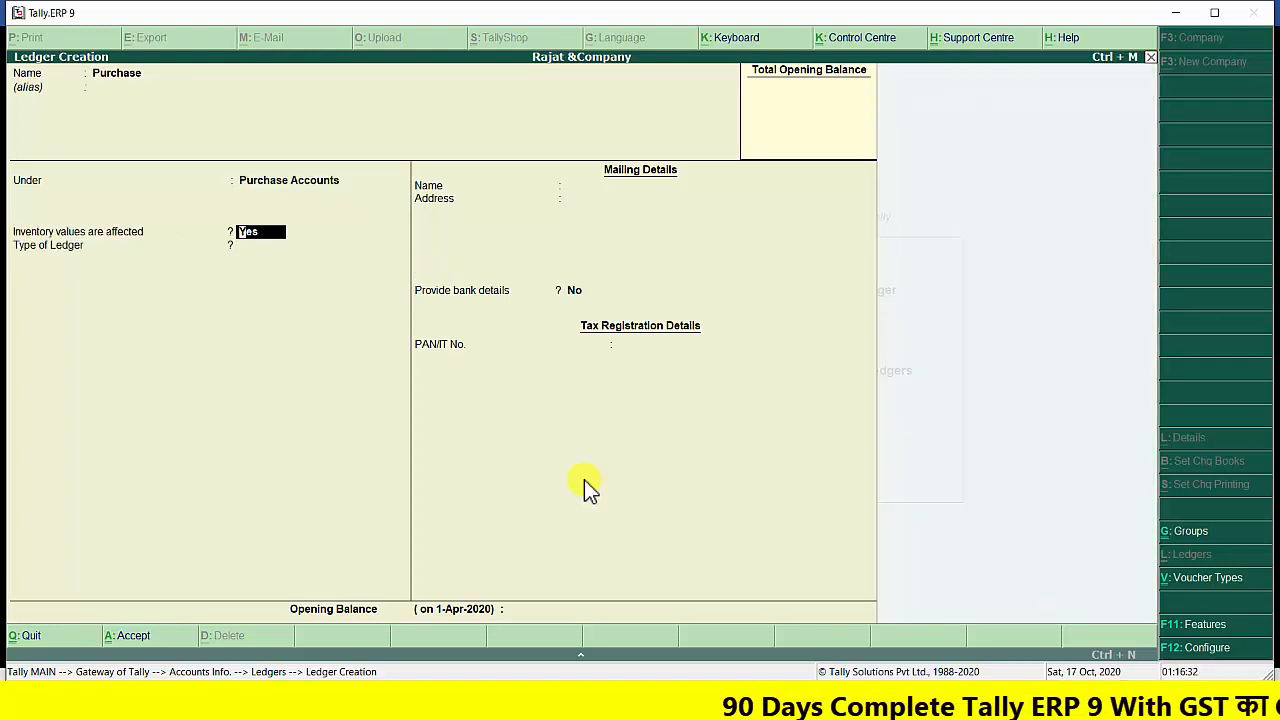
{"action": "key", "text": "Return"}
{"action": "key", "text": "Return"}
{"action": "key", "text": "Return"}
{"action": "key", "text": "Return"}
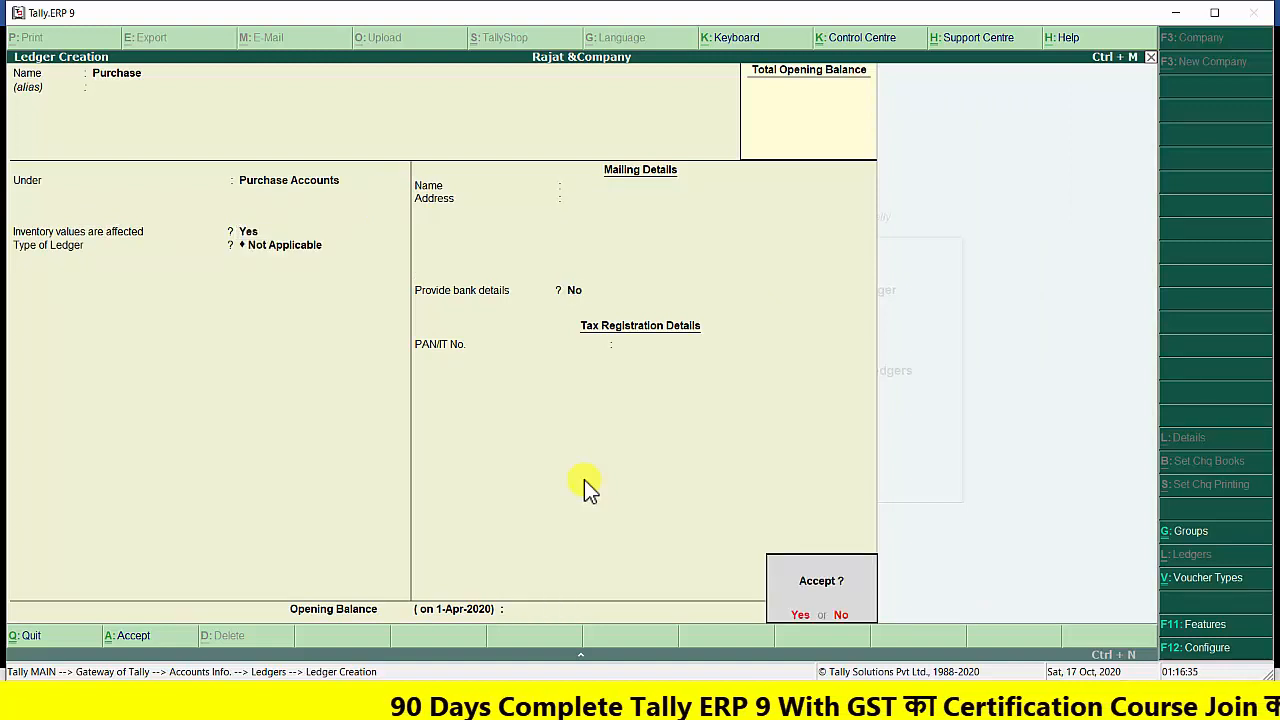
Create a ledger named Sale under Sales Accounts, with inventory values affected set to Yes and type of ledger Not Applicable
{"action": "key", "text": "Return"}
{"action": "type", "text": "Sale"}
{"action": "key", "text": "Return"}
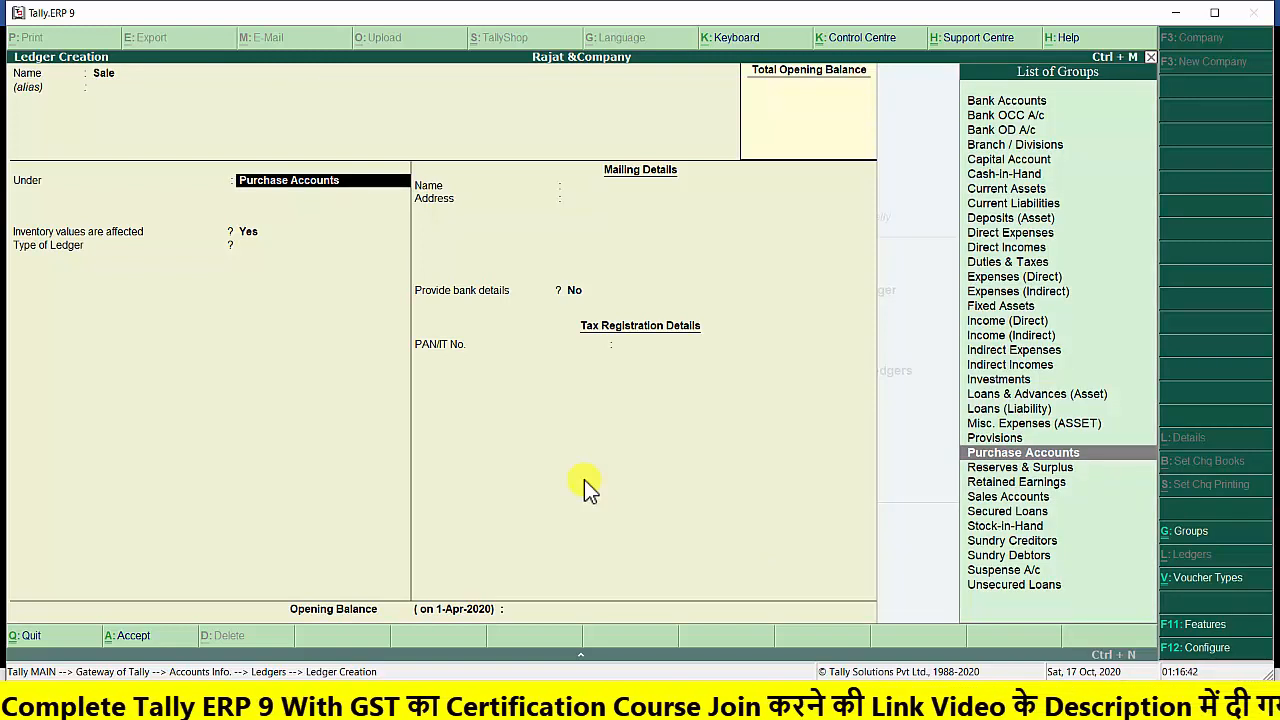
{"action": "type", "text": "S"}
{"action": "key", "text": "Down"}
{"action": "key", "text": "Up"}
{"action": "key", "text": "Return"}
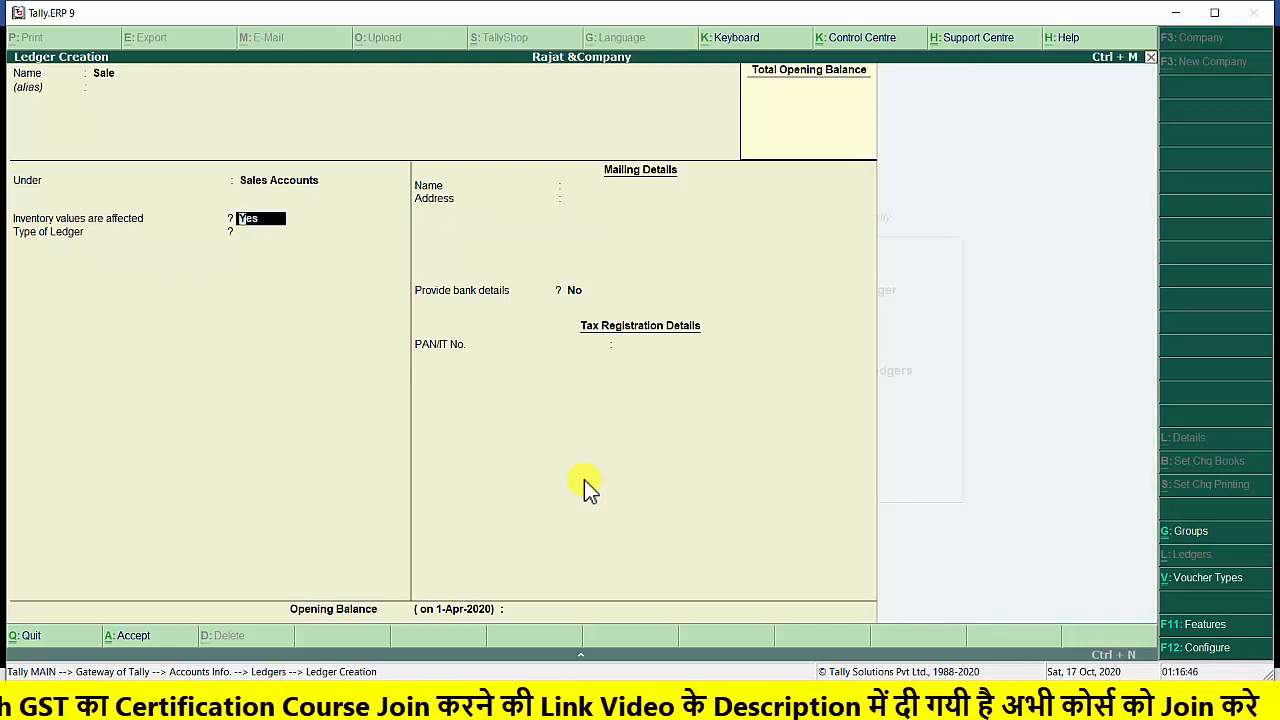
{"action": "key", "text": "Return"}
{"action": "key", "text": "Return"}
{"action": "key", "text": "Return"}
{"action": "key", "text": "Return"}
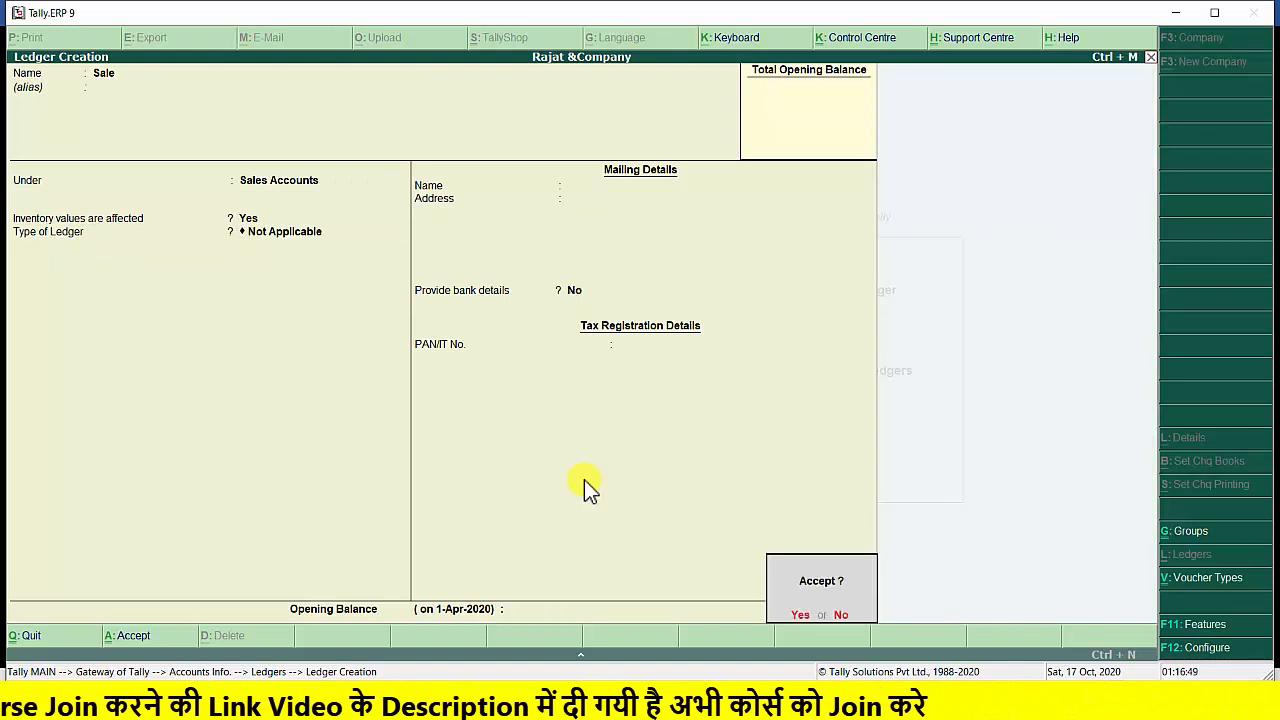
{"action": "key", "text": "Return"}
Create a ledger named Purchase Return under Purchase Accounts, with inventory values affected set to Yes and type of ledger Not Applicable
{"action": "type", "text": "Pu"}
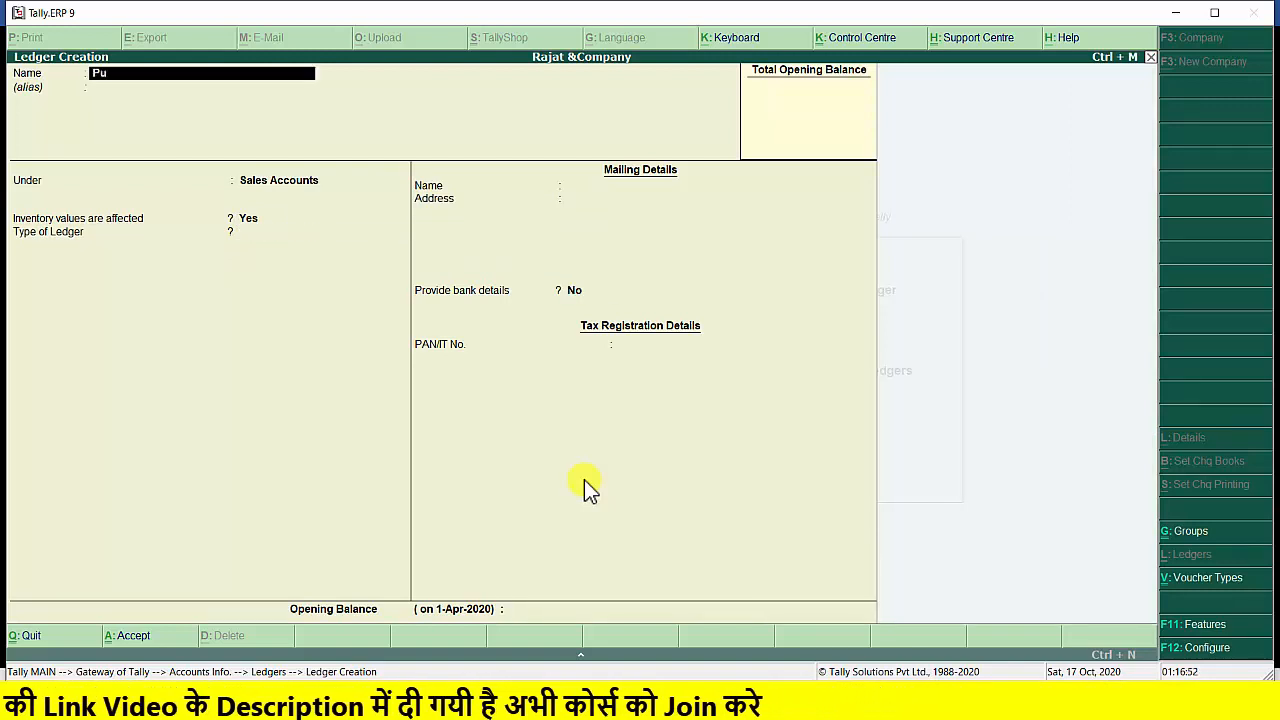
{"action": "type", "text": "rcha"}
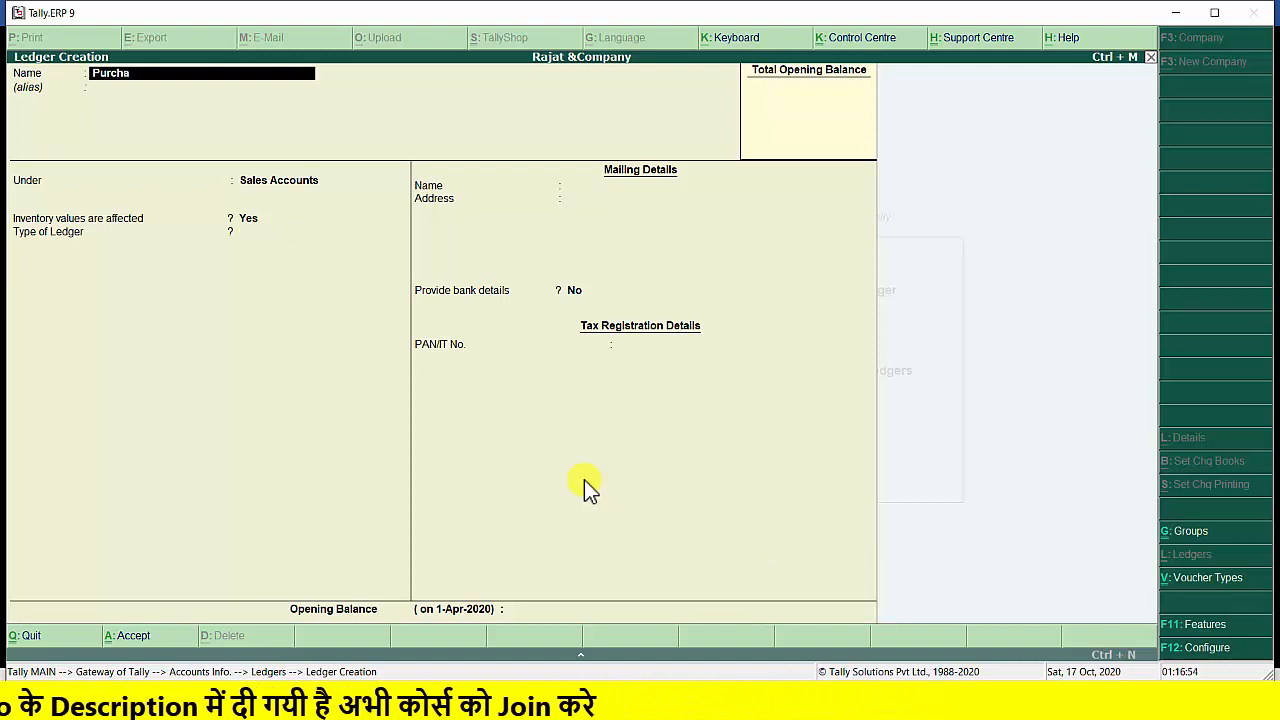
{"action": "type", "text": "se Return"}
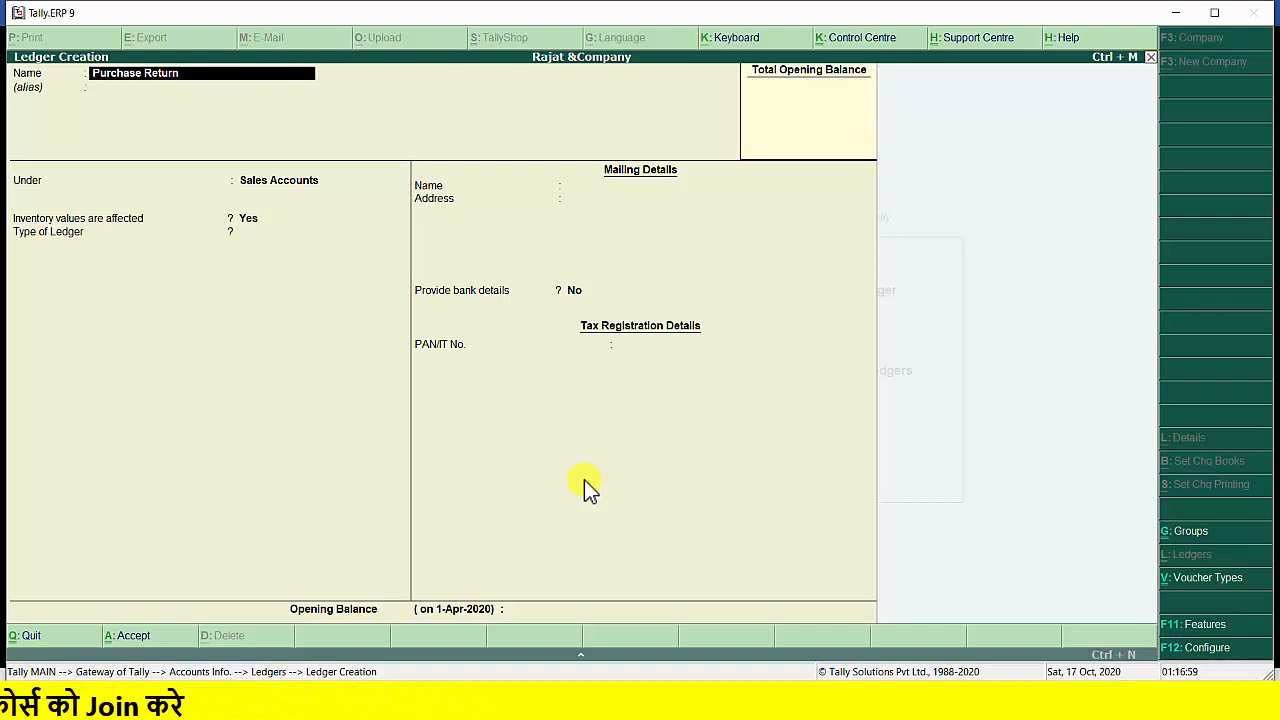
{"action": "key", "text": "Return"}
{"action": "key", "text": "Return"}
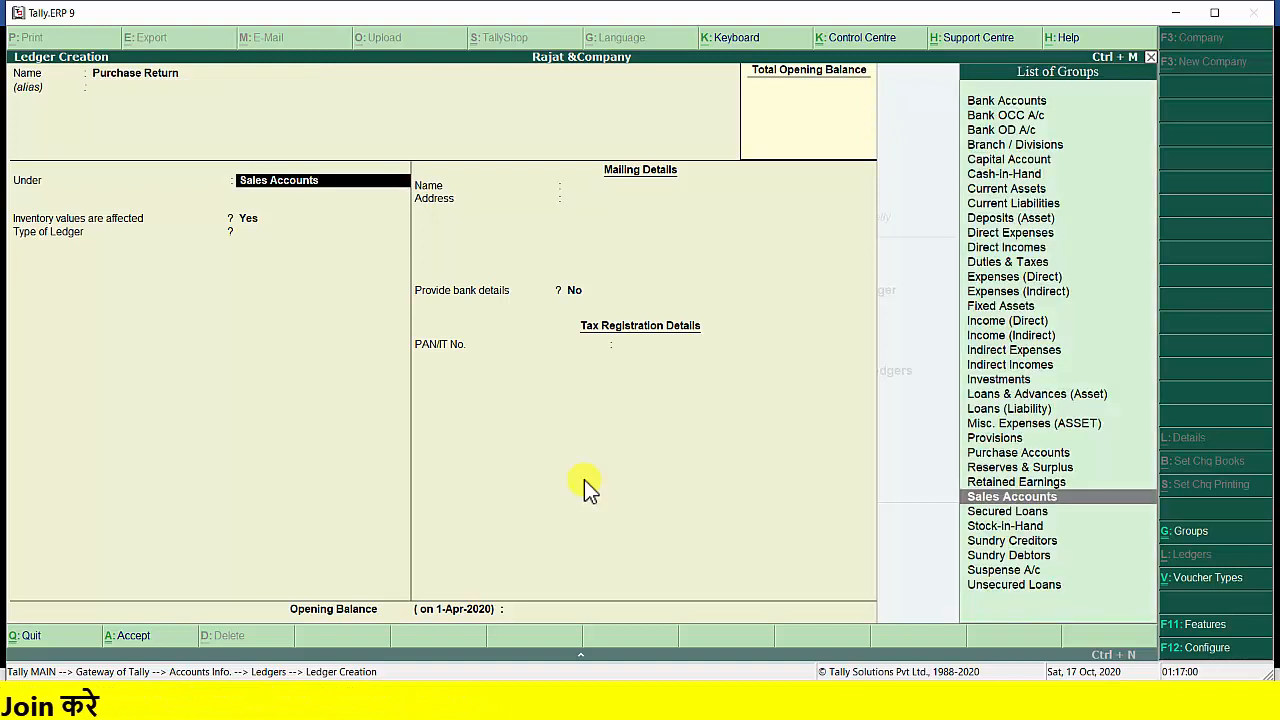
{"action": "type", "text": "P"}
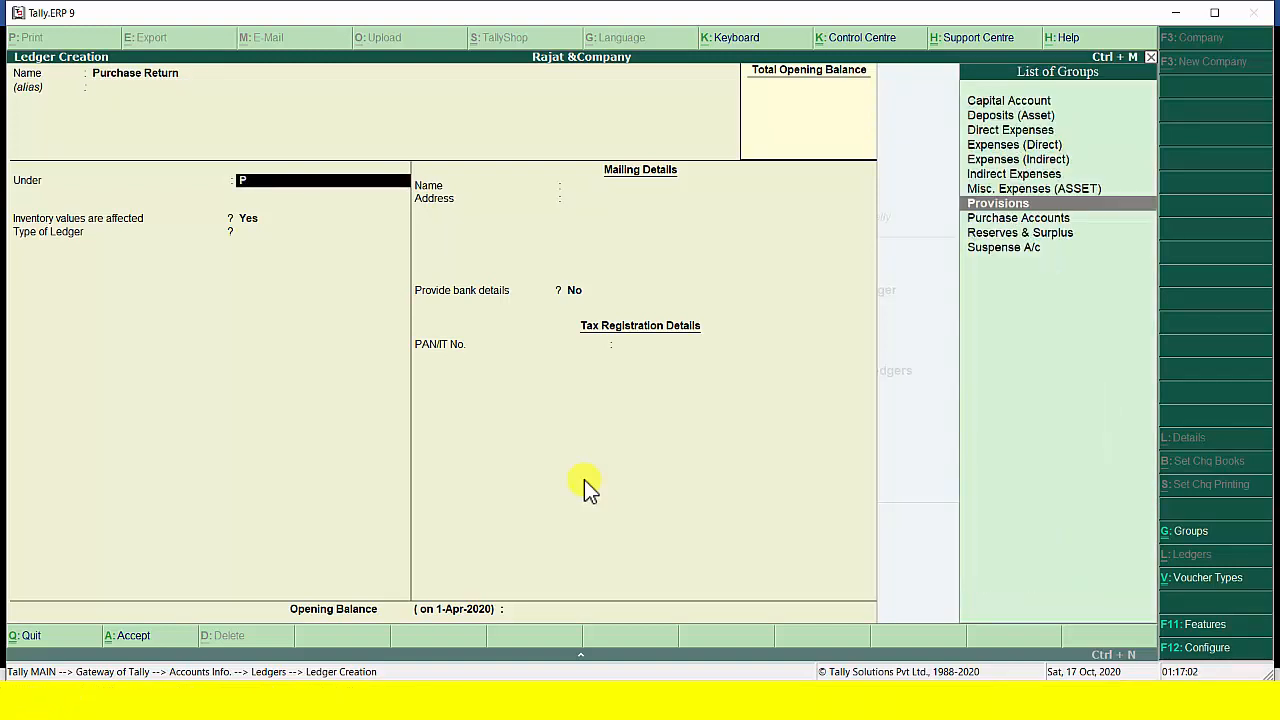
{"action": "key", "text": "Down"}
{"action": "key", "text": "Return"}
{"action": "key", "text": "Return"}
{"action": "key", "text": "Return"}
{"action": "key", "text": "Return"}
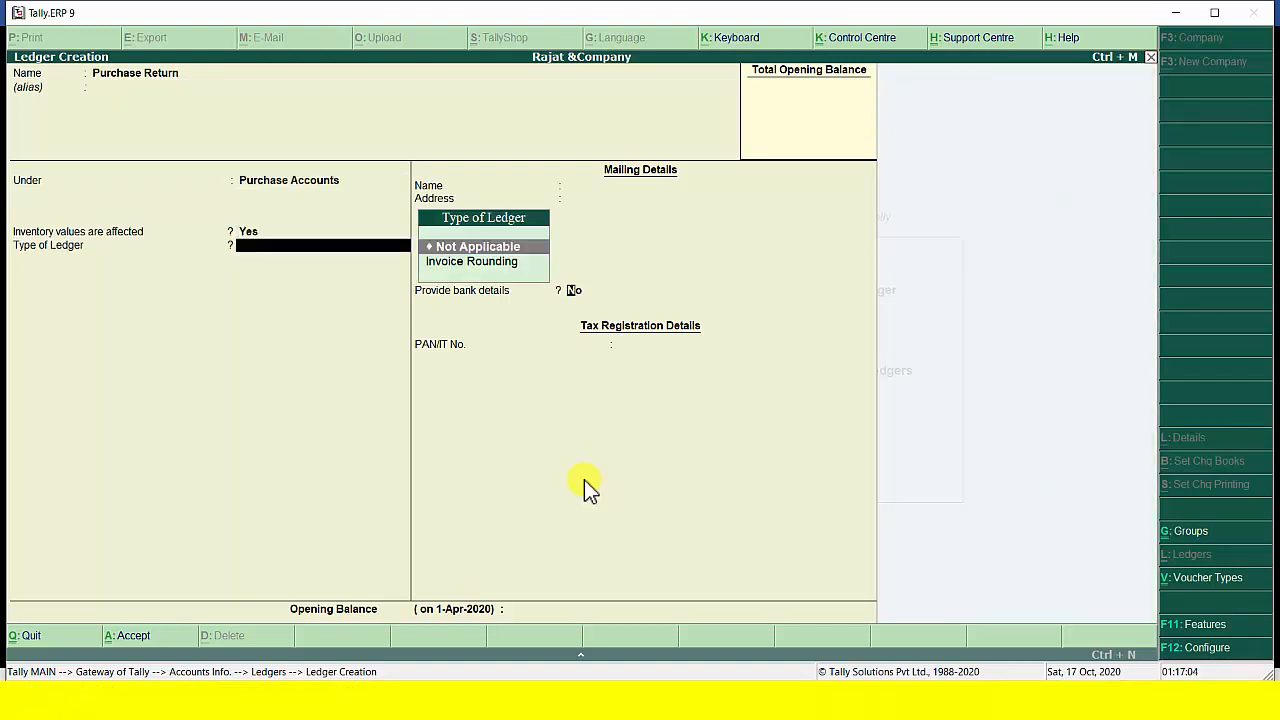
{"action": "key", "text": "Return"}
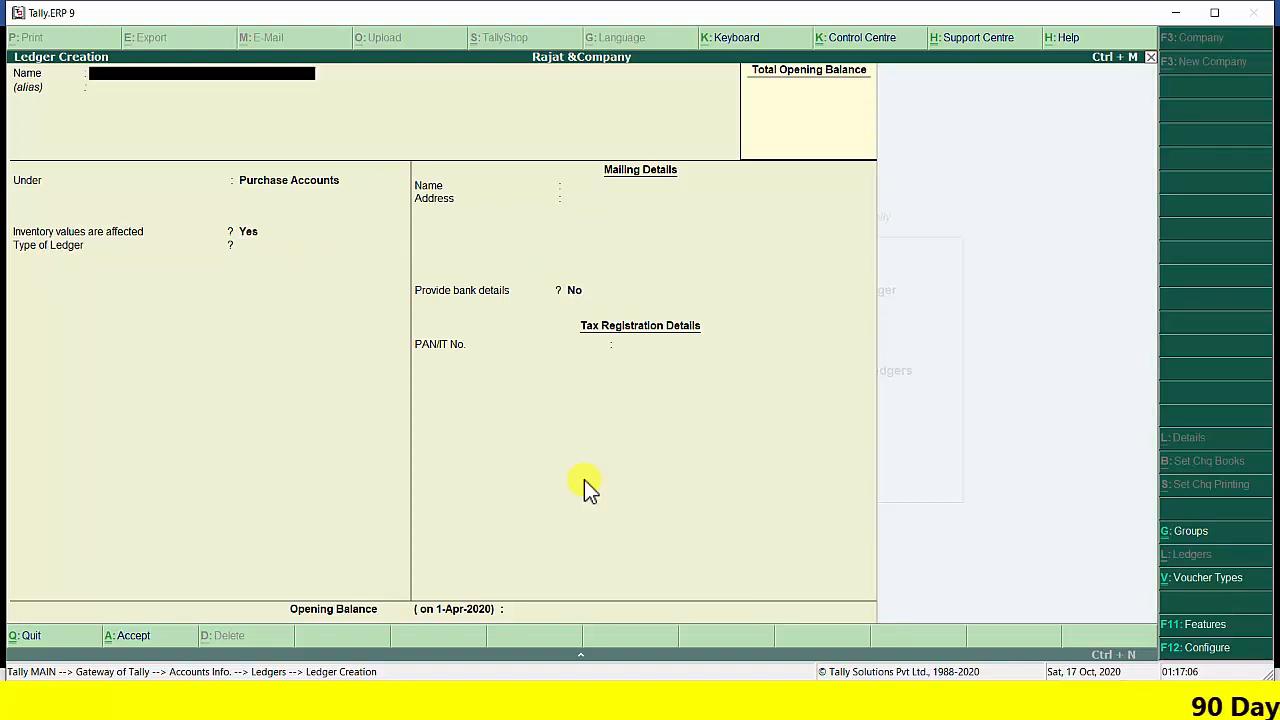
Create a ledger named Sale Return under Sales Accounts, with inventory values affected Yes and type of ledger Not Applicable, and leave ledger creation
{"action": "type", "text": "Sale Retu"}
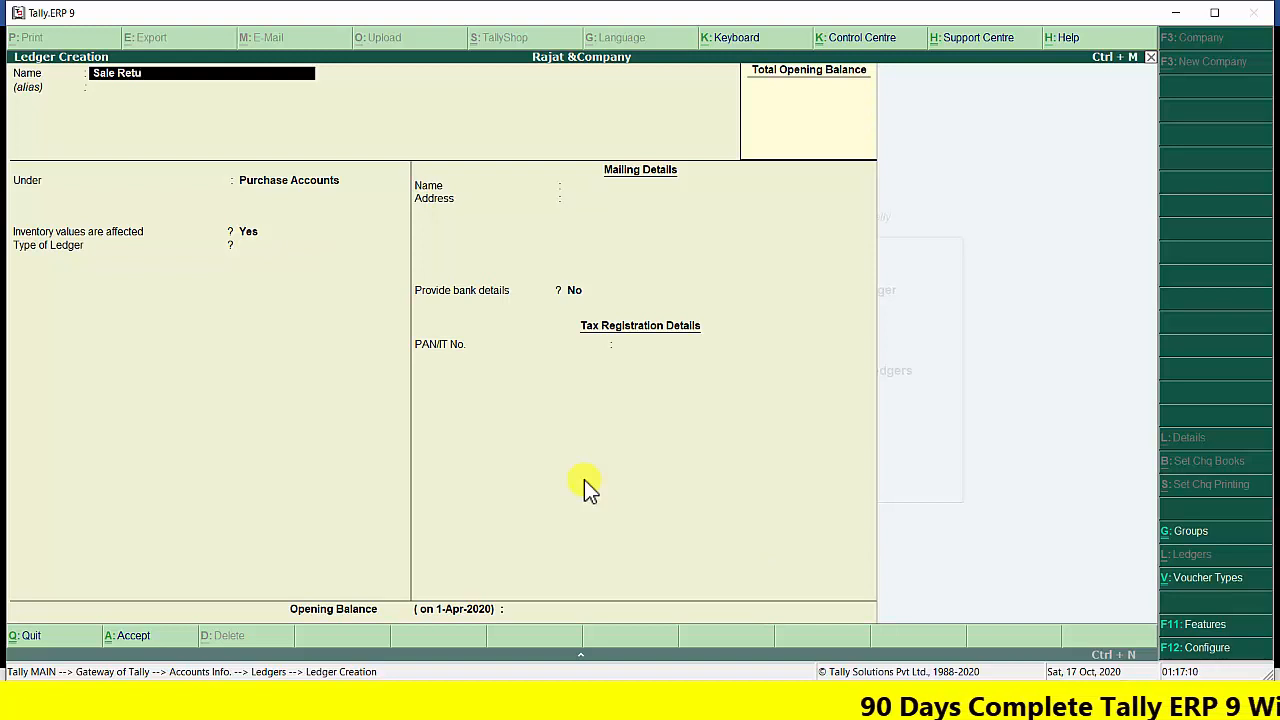
{"action": "type", "text": "rn"}
{"action": "key", "text": "Return"}
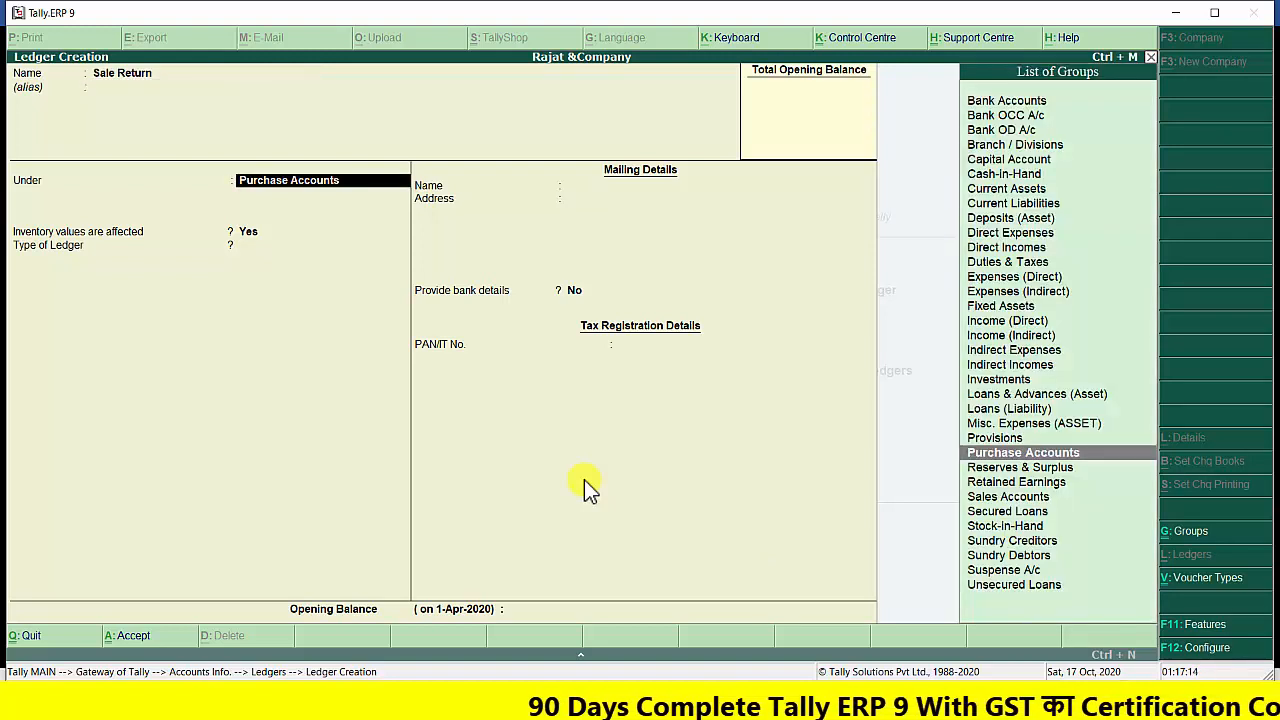
{"action": "type", "text": "S"}
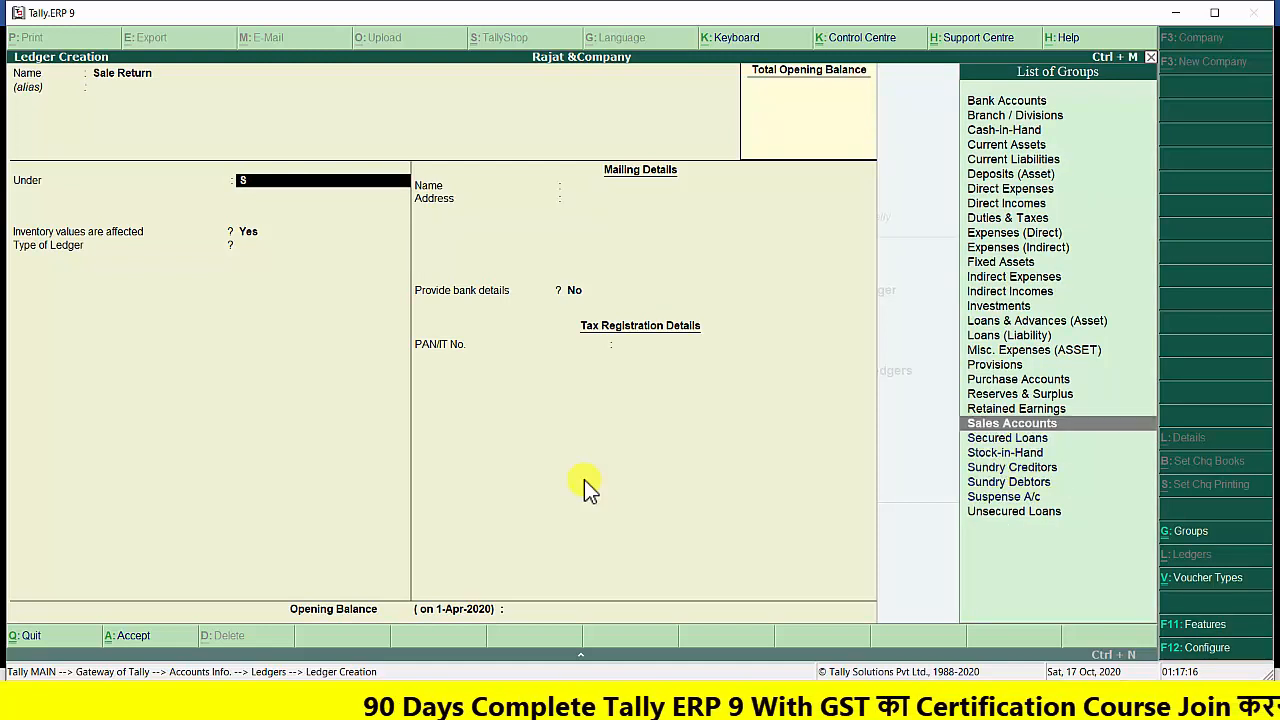
{"action": "key", "text": "Return"}
{"action": "key", "text": "Return"}
{"action": "key", "text": "Return"}
{"action": "key", "text": "Return"}
{"action": "key", "text": "Return"}
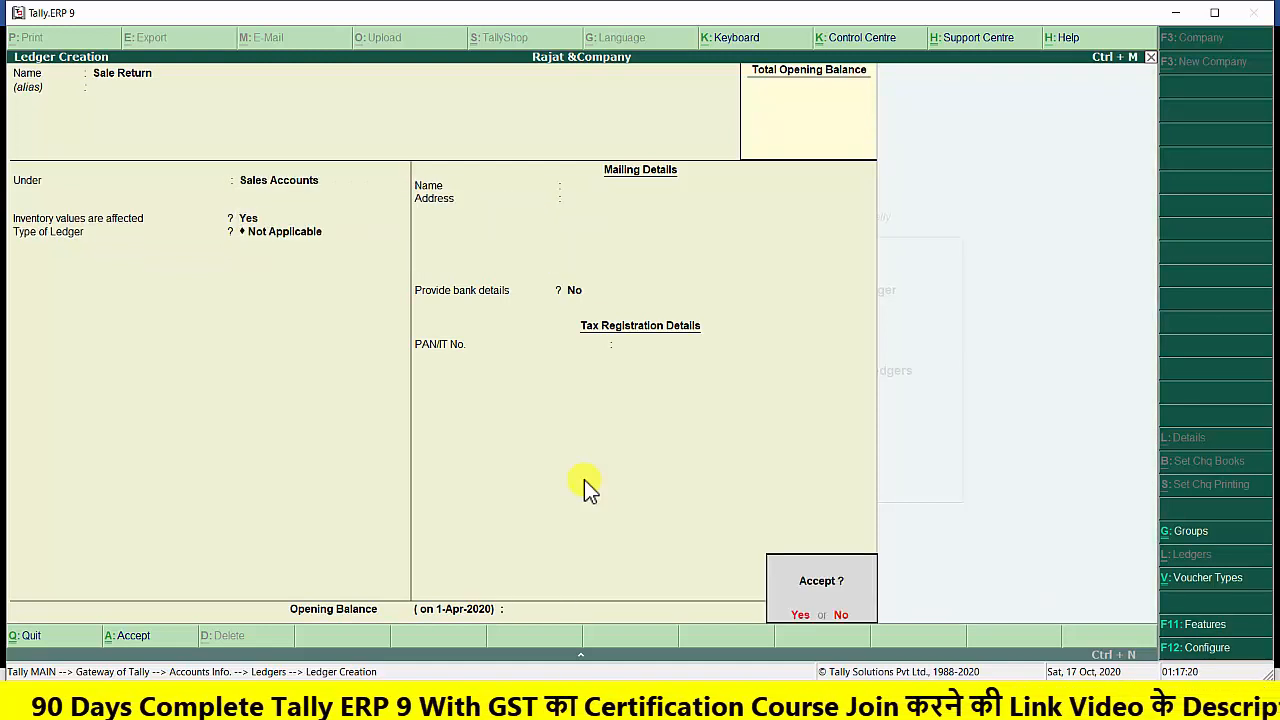
{"action": "key", "text": "Return"}
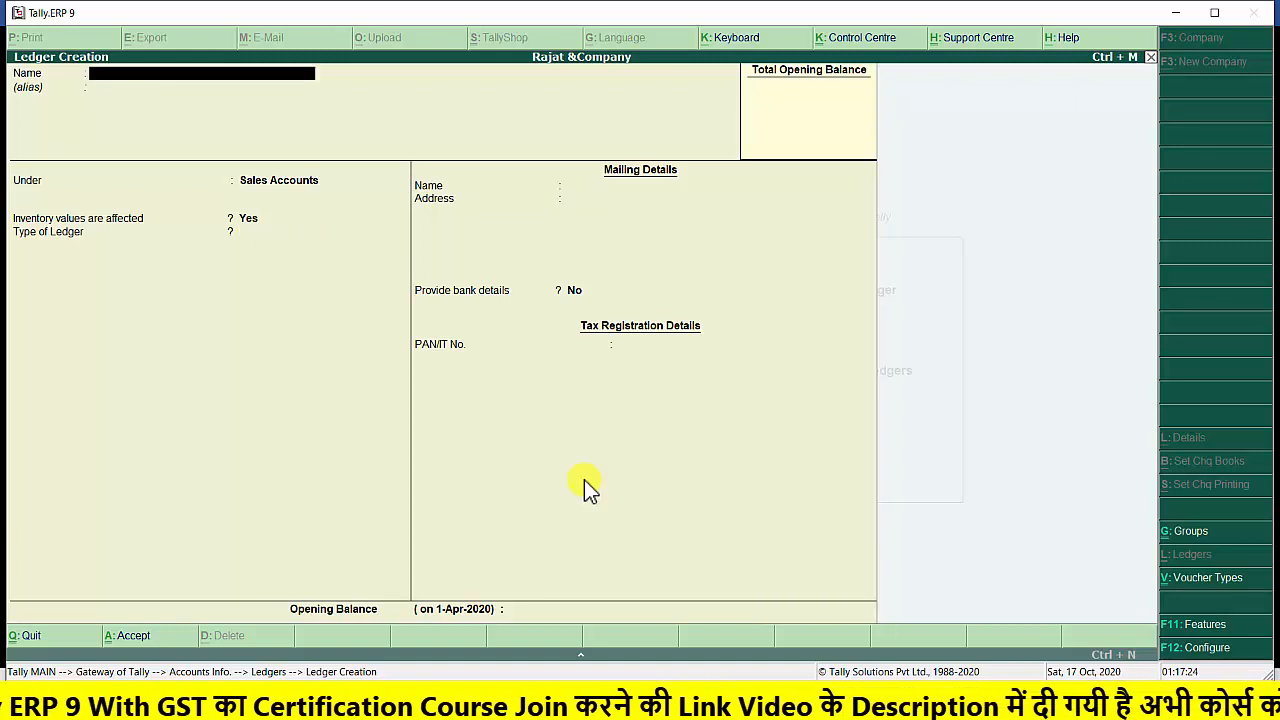
{"action": "key", "text": "Escape"}
{"action": "key", "text": "Return"}
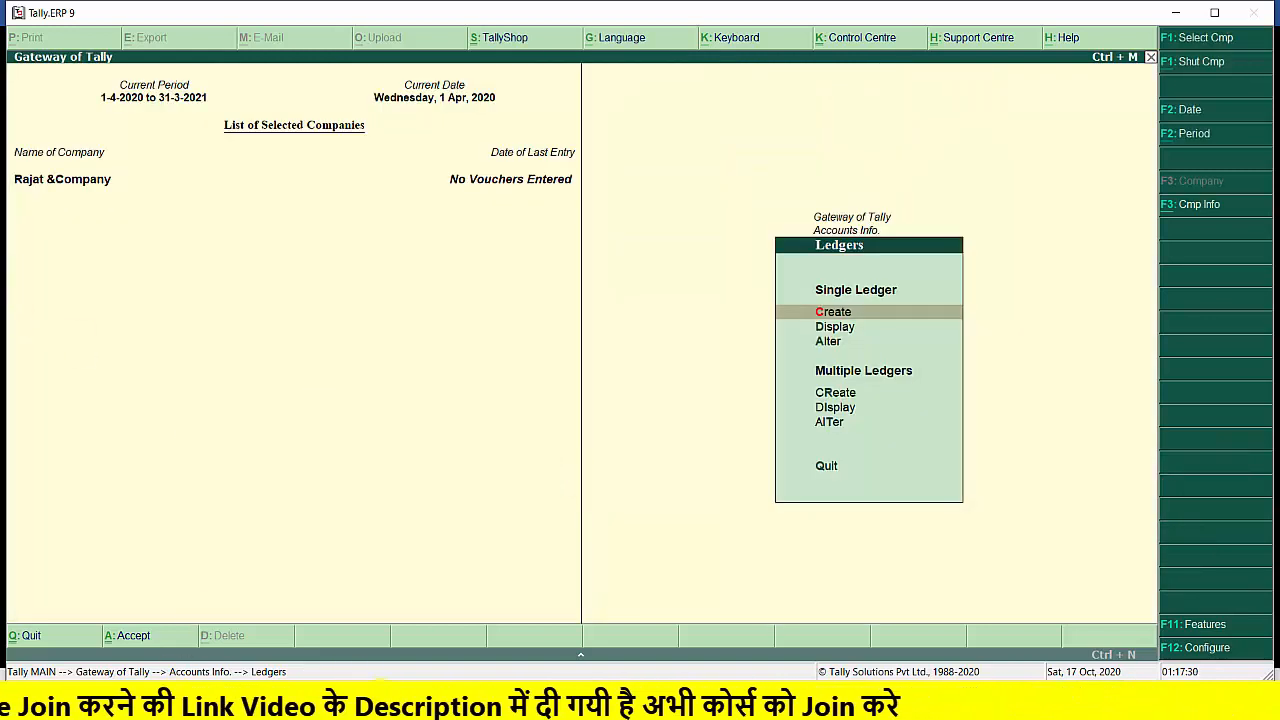
Check the transactions and stock items in the PRACTICAL EXERCISE 2FOR INVENTORY document in Word and return to Tally.ERP 9
{"action": "left_click", "coordinate": [362, 700]}
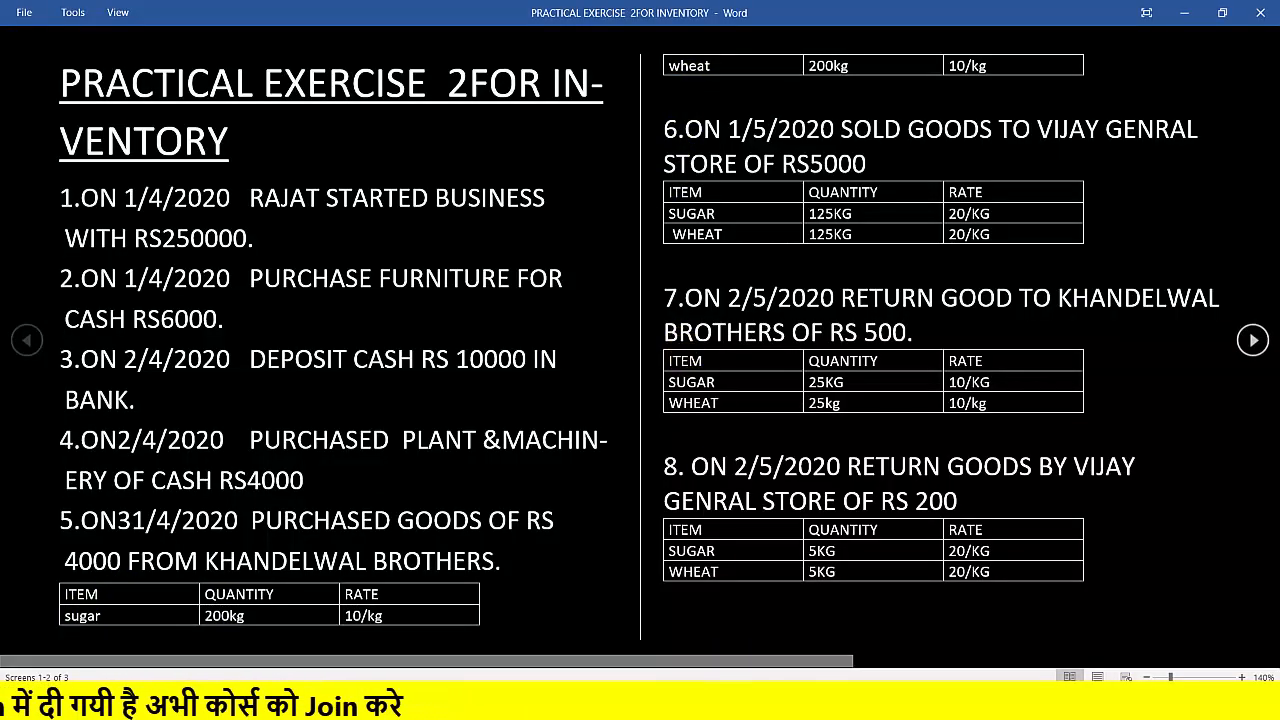
{"action": "mouse_move", "coordinate": [595, 700]}
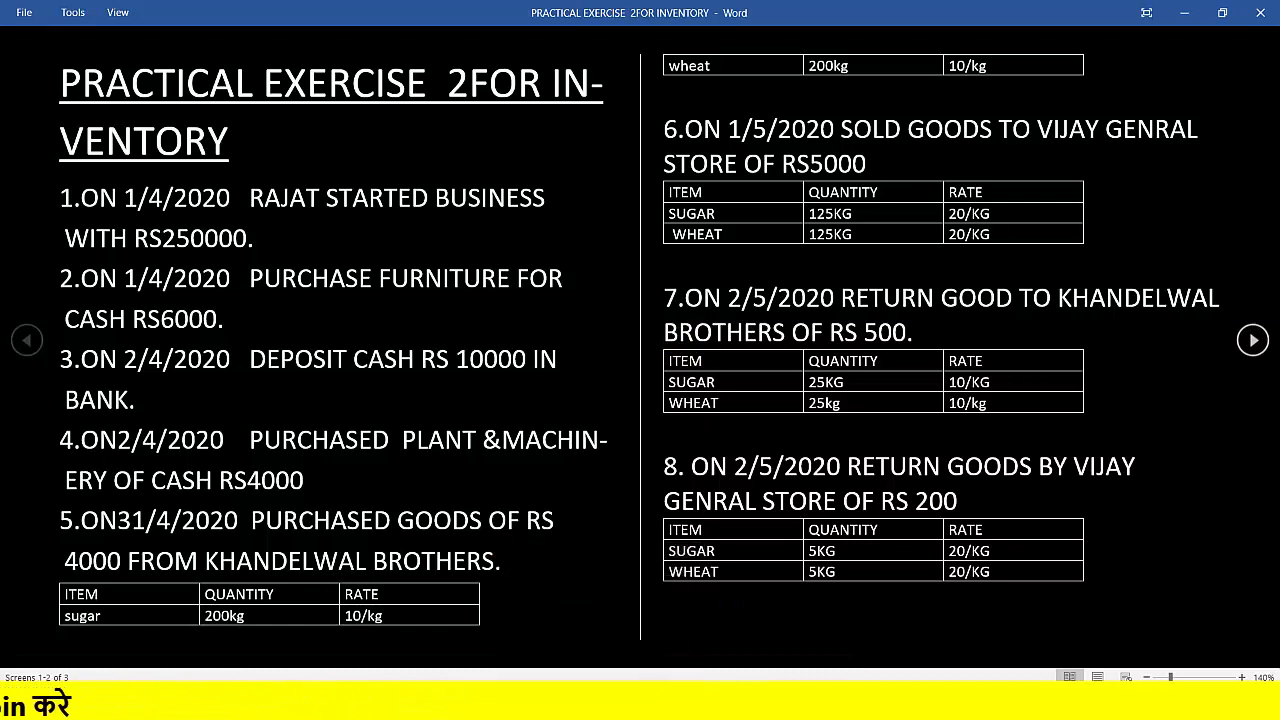
{"action": "left_click", "coordinate": [640, 700]}
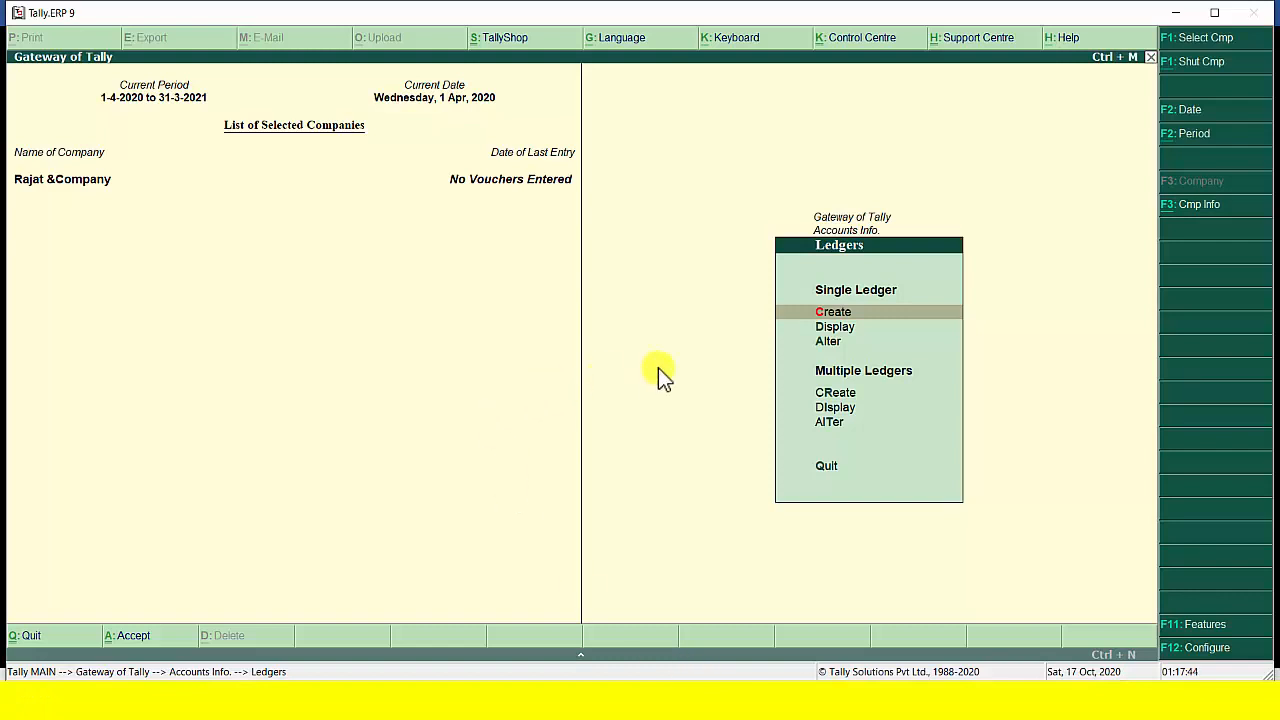
Start creating a simple unit of measure in the inventory masters with the symbol kg
{"action": "key", "text": "Escape"}
{"action": "key", "text": "Escape"}
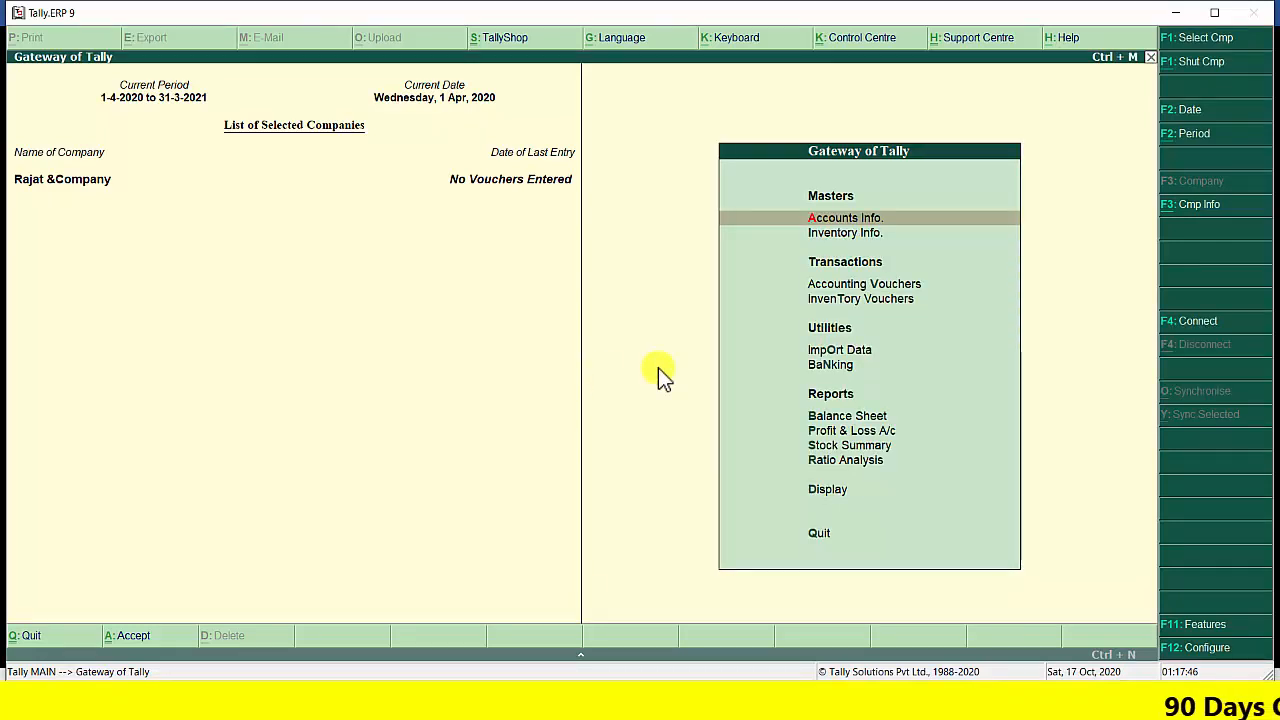
{"action": "key", "text": "Down"}
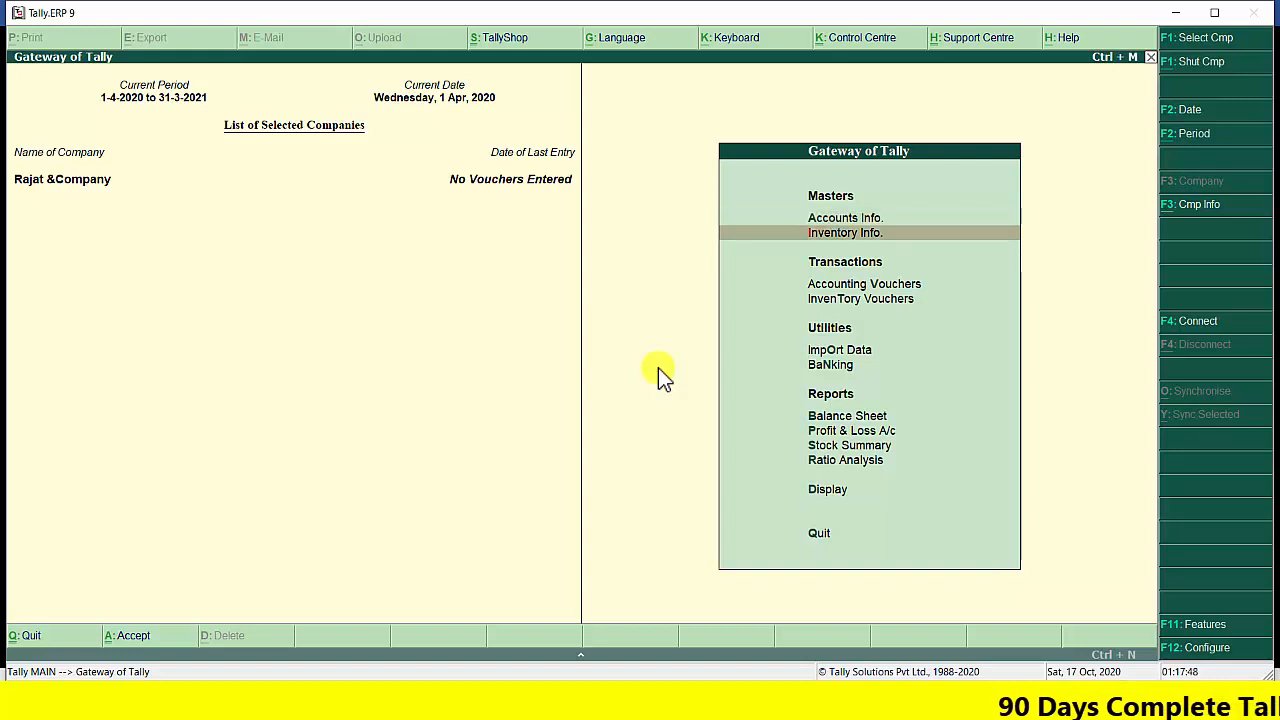
{"action": "key", "text": "Return"}
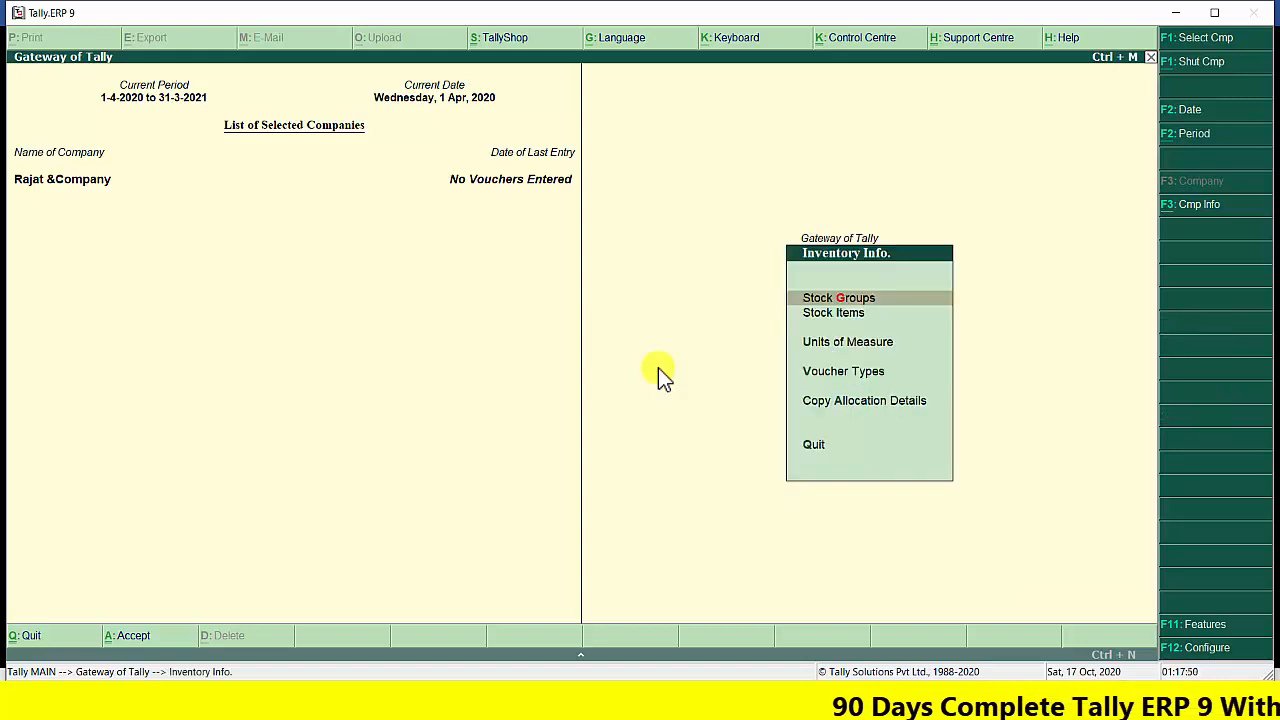
{"action": "key", "text": "Down"}
{"action": "key", "text": "Down"}
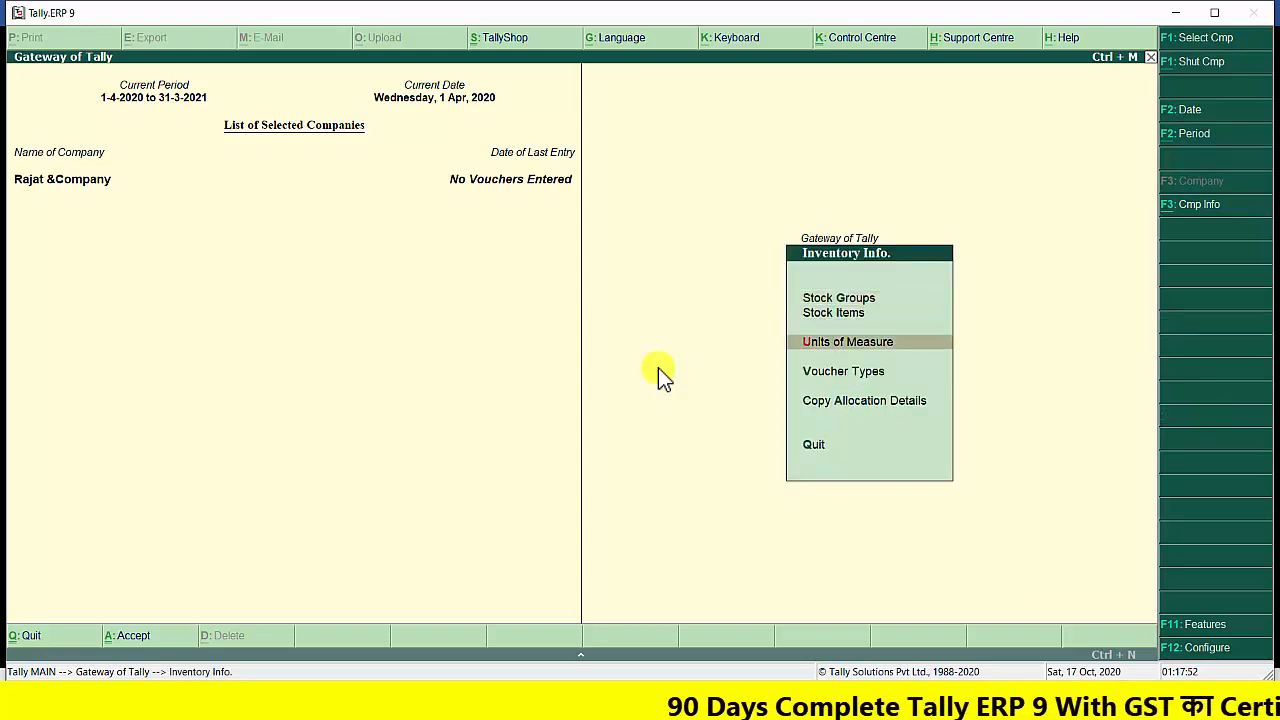
{"action": "key", "text": "Return"}
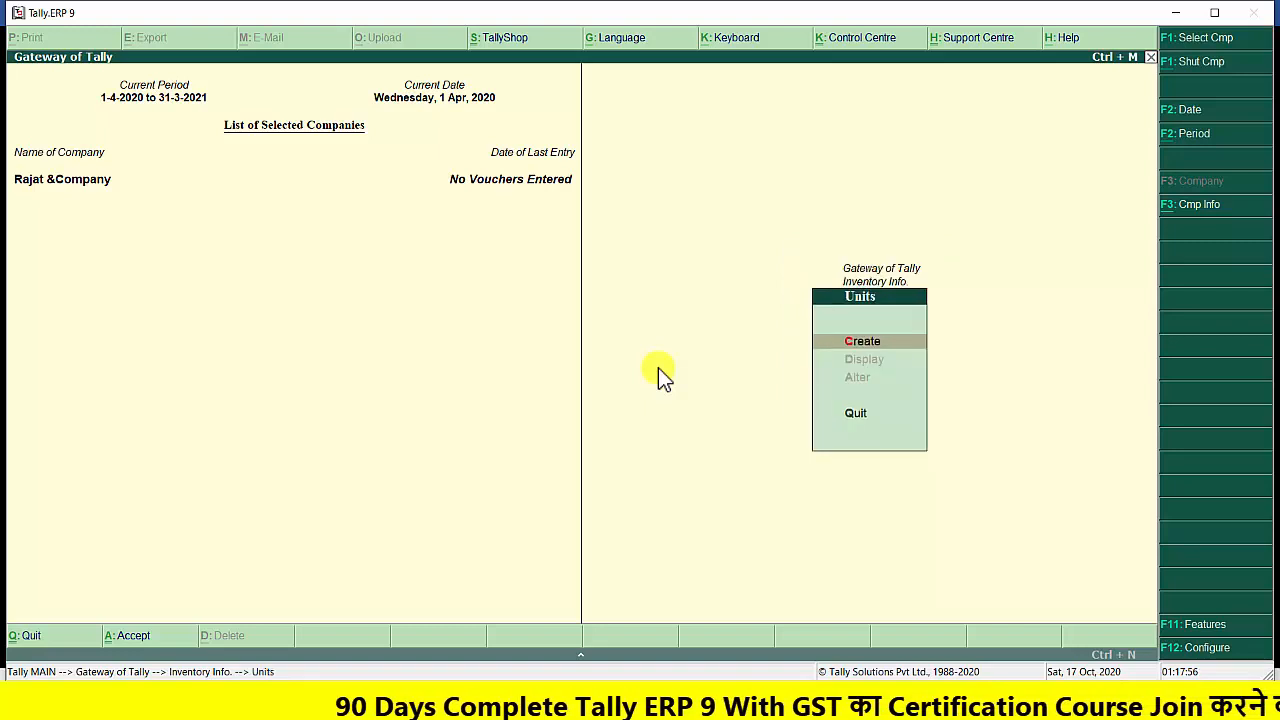
{"action": "key", "text": "Return"}
{"action": "type", "text": "kg"}
{"action": "key", "text": "Return"}
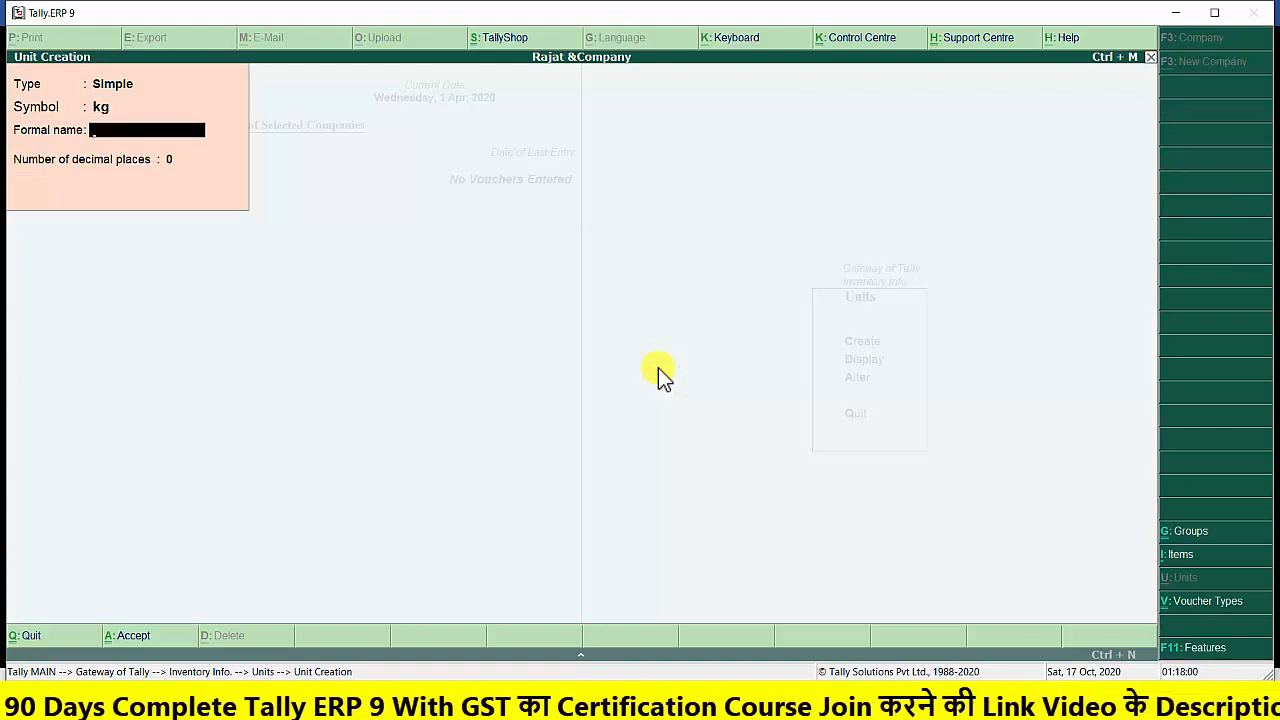
Give the kg unit the formal name Kilogram, keep 0 decimal places, and save it, leaving unit creation
{"action": "type", "text": "Kilogram"}
{"action": "key", "text": "Return"}
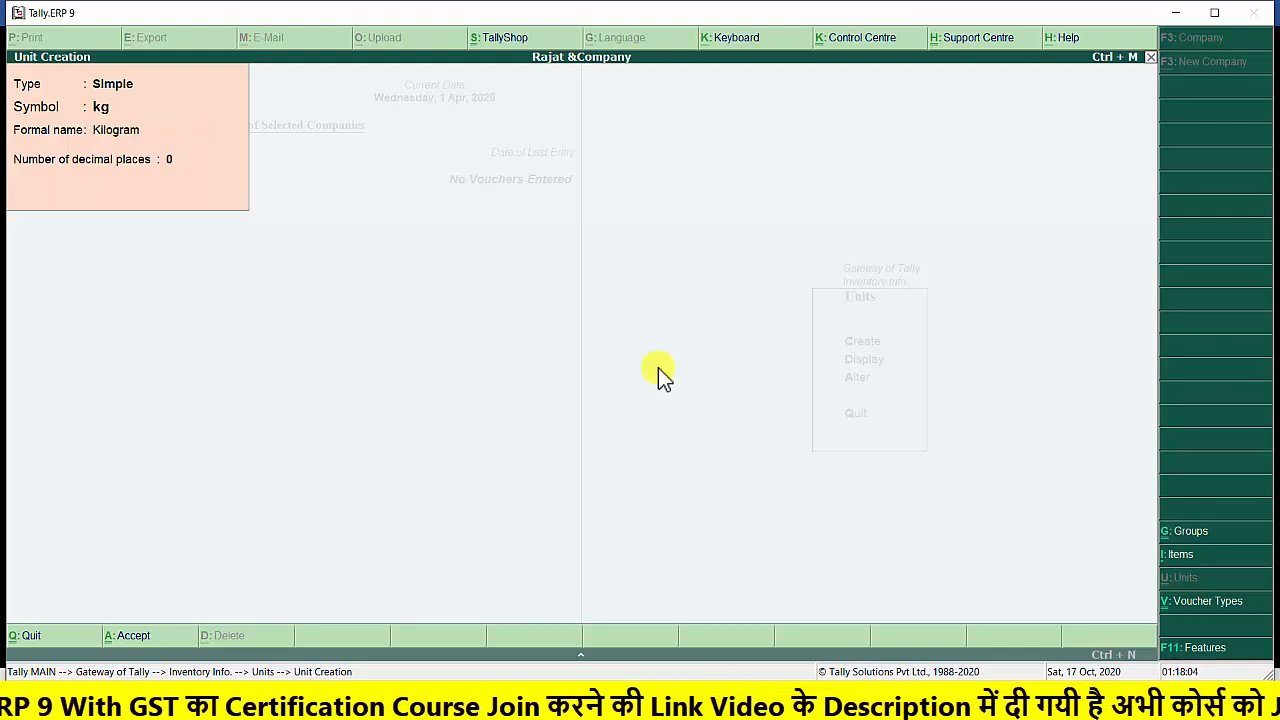
{"action": "key", "text": "Return"}
{"action": "key", "text": "Return"}
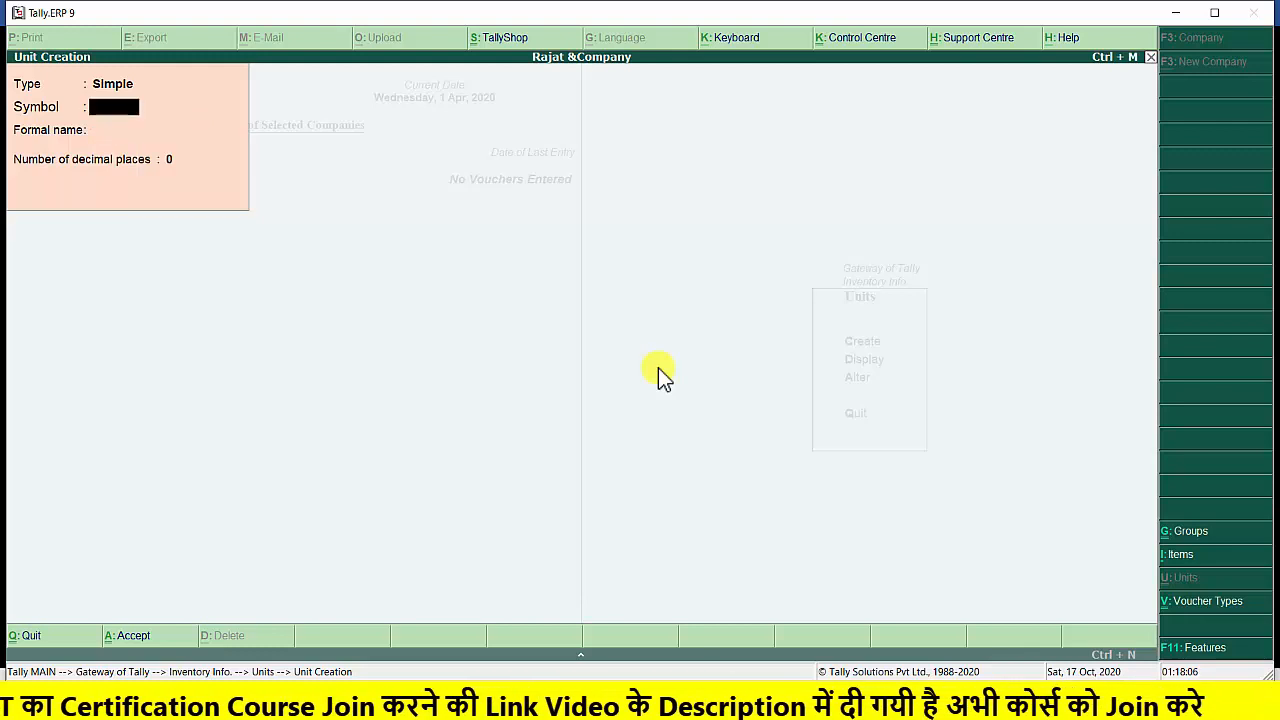
{"action": "key", "text": "Escape"}
{"action": "key", "text": "y"}
{"action": "key", "text": "Escape"}
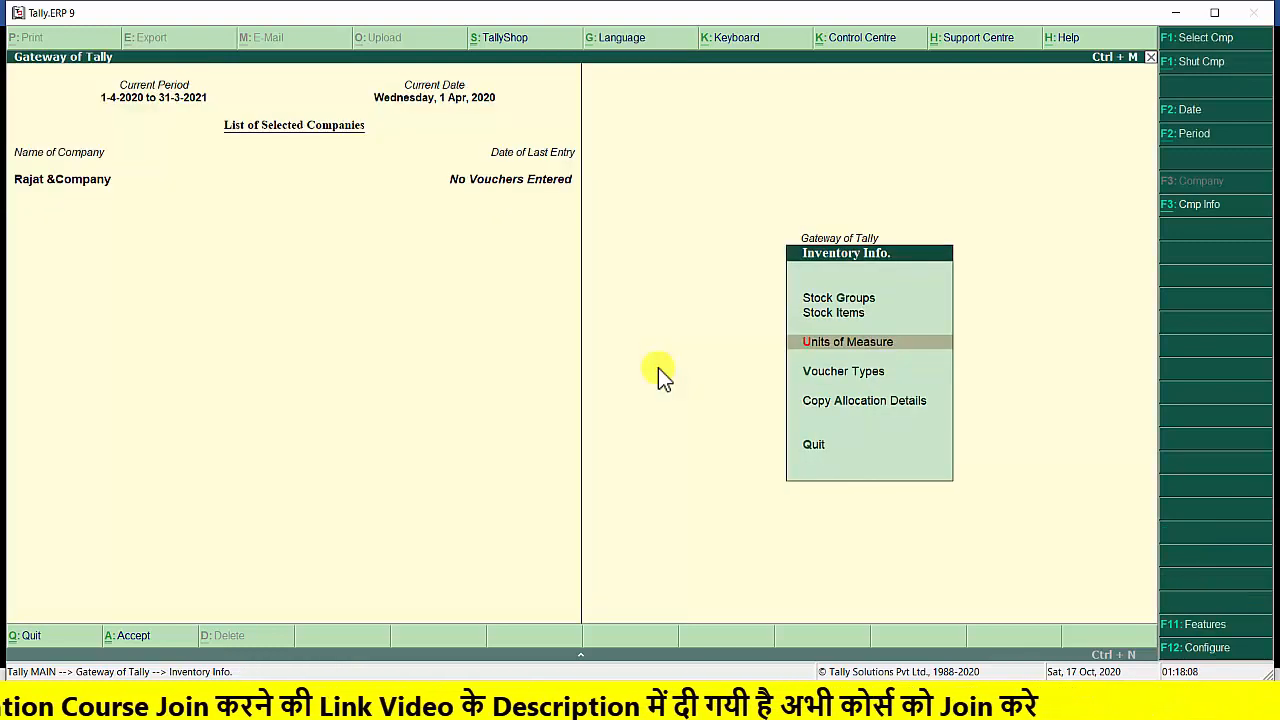
Create a single stock group named Cereals under Primary with no alias, and leave stock group creation
{"action": "key", "text": "Up"}
{"action": "key", "text": "Up"}
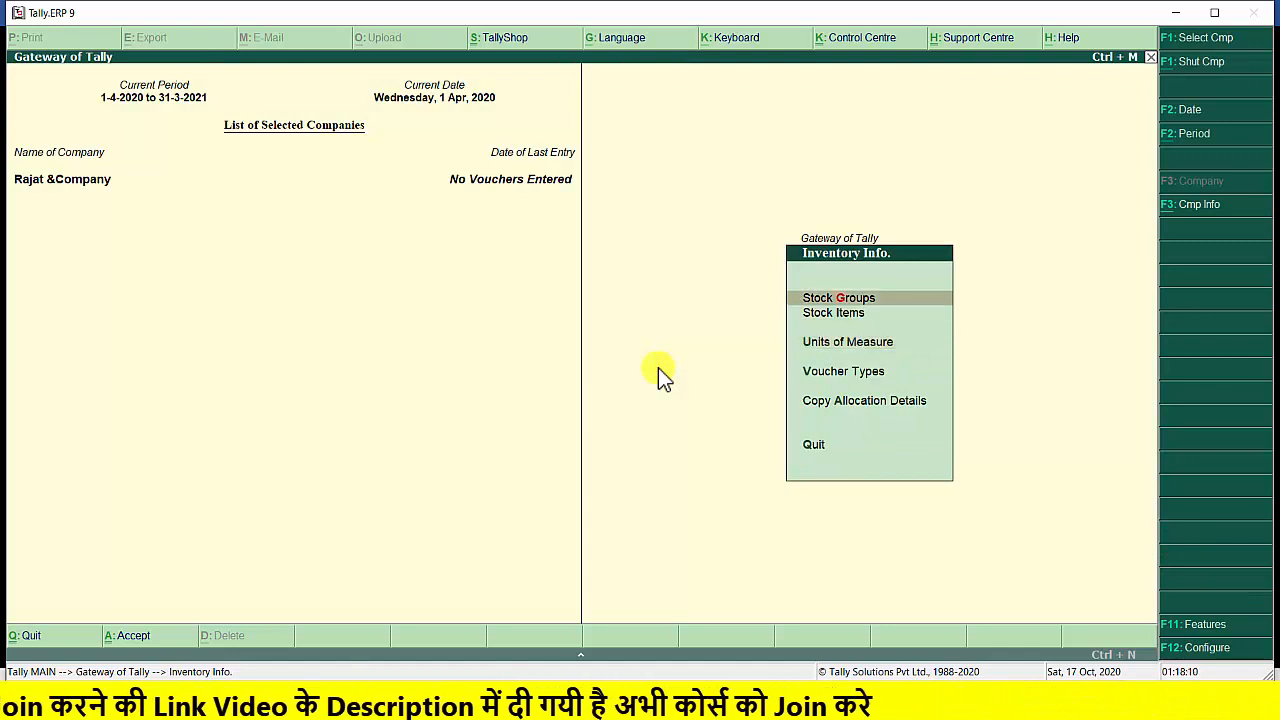
{"action": "key", "text": "Return"}
{"action": "key", "text": "Return"}
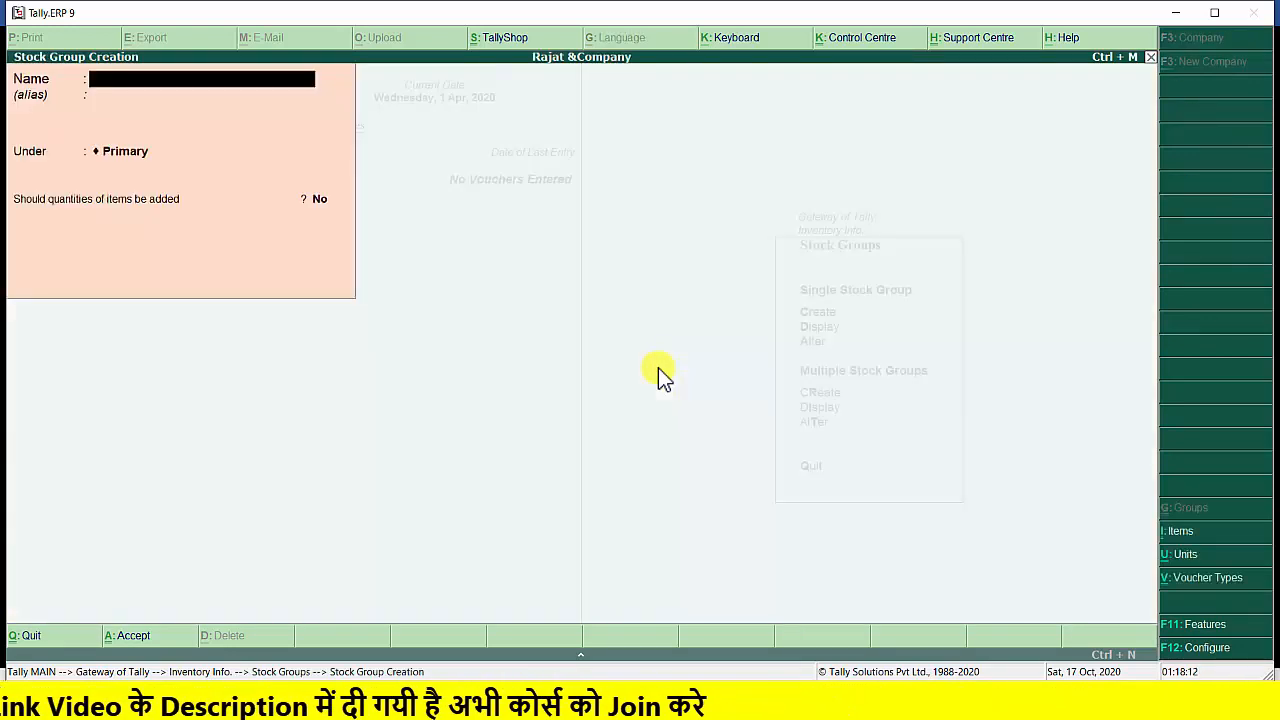
{"action": "type", "text": "Cerea"}
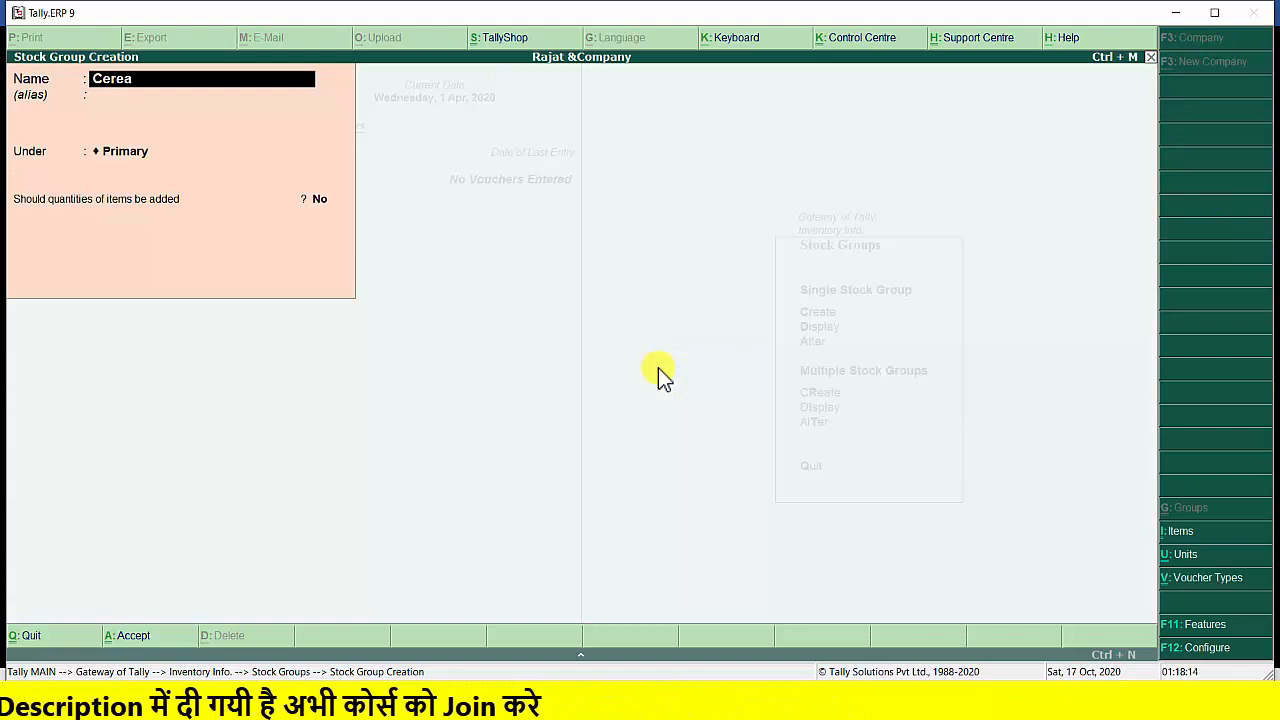
{"action": "type", "text": "ls"}
{"action": "key", "text": "Return"}
{"action": "key", "text": "Return"}
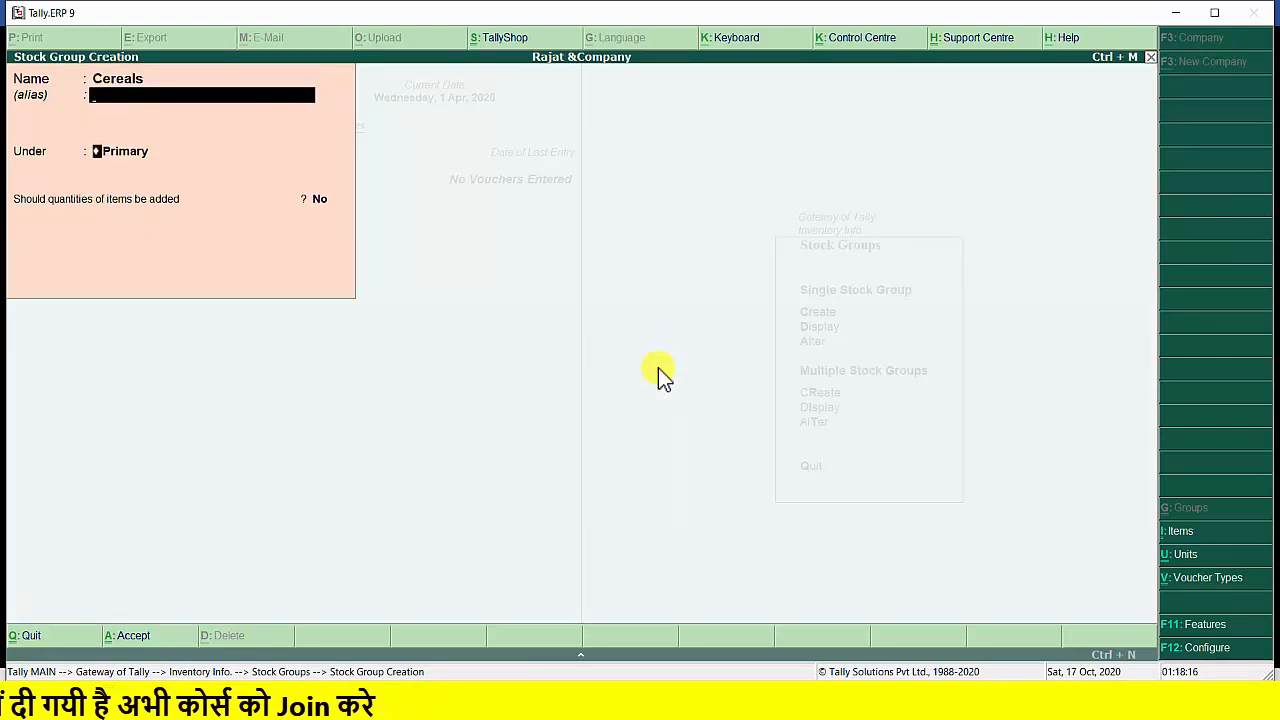
{"action": "key", "text": "Return"}
{"action": "key", "text": "y"}
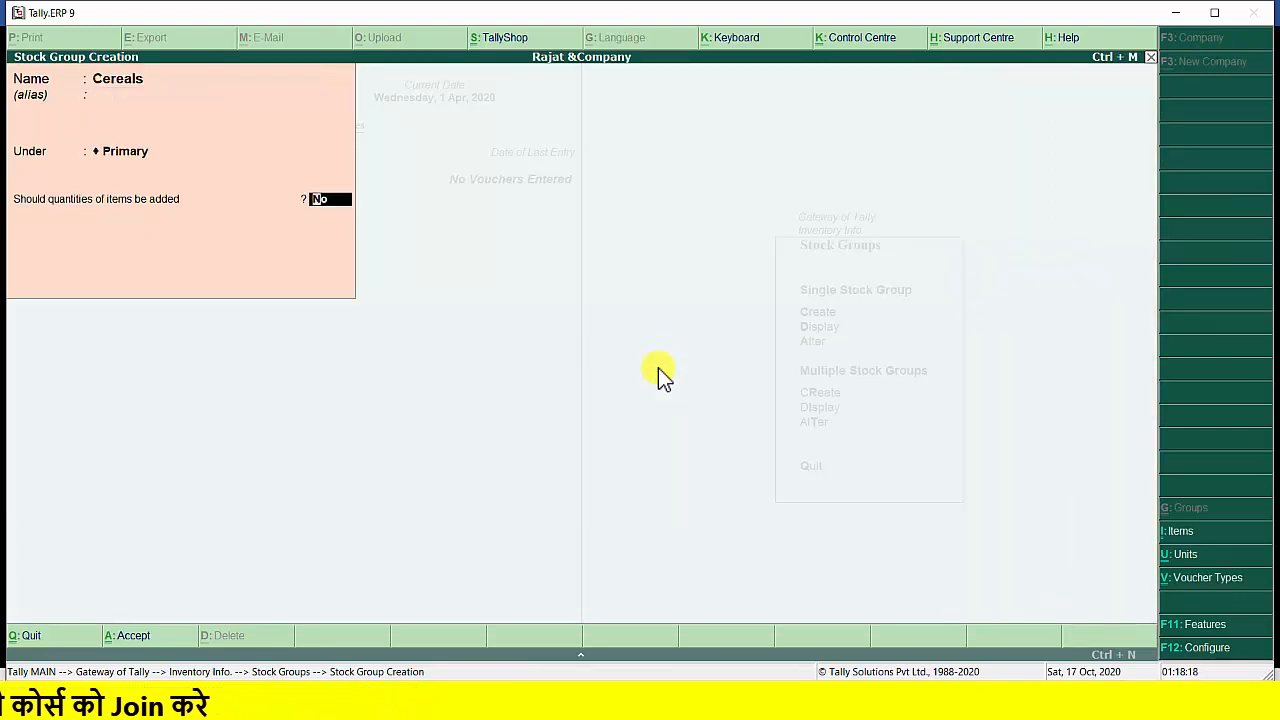
{"action": "key", "text": "Return"}
{"action": "key", "text": "y"}
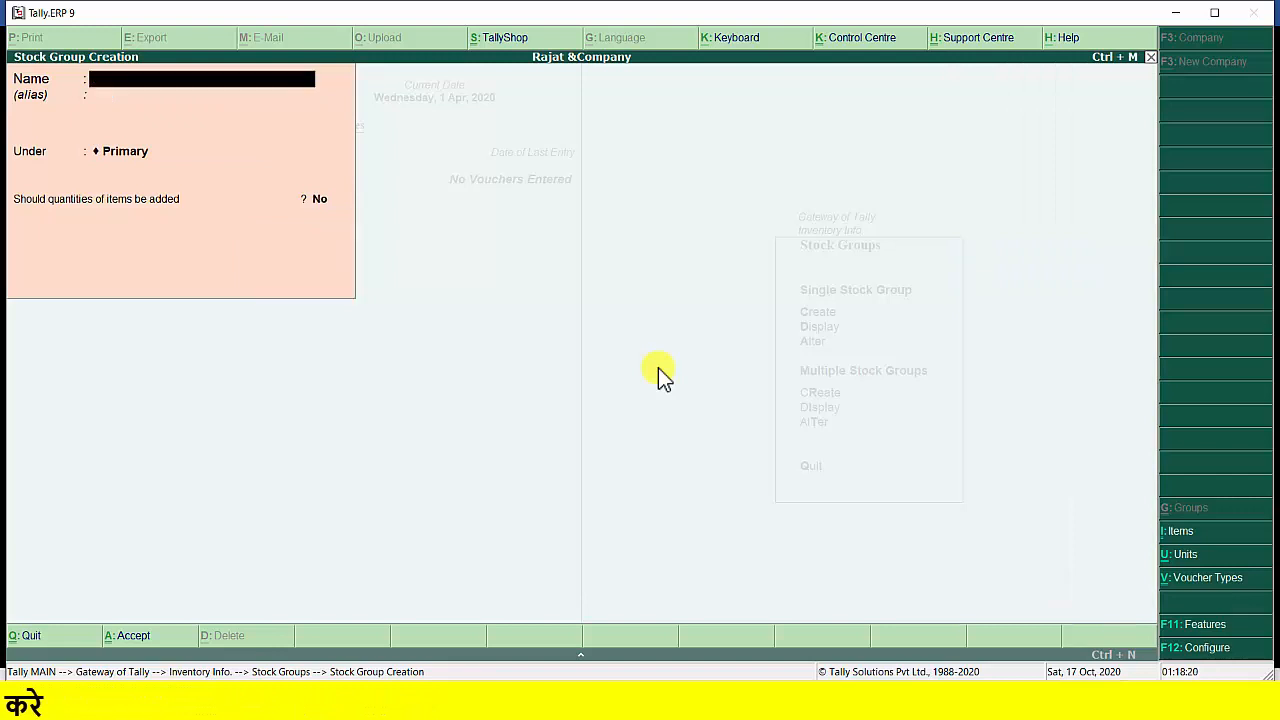
{"action": "key", "text": "Escape"}
{"action": "key", "text": "y"}
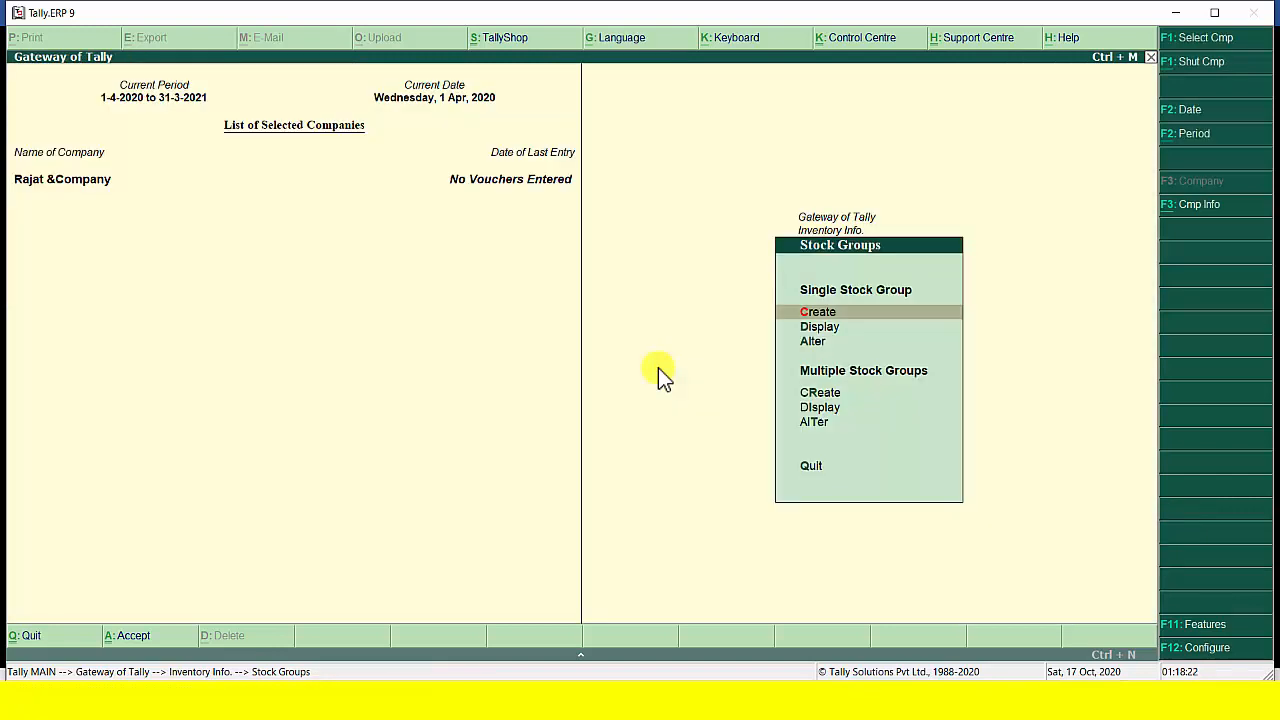
Start creating a single stock item in the inventory masters and name it Sugar
{"action": "key", "text": "Escape"}
{"action": "key", "text": "Down"}
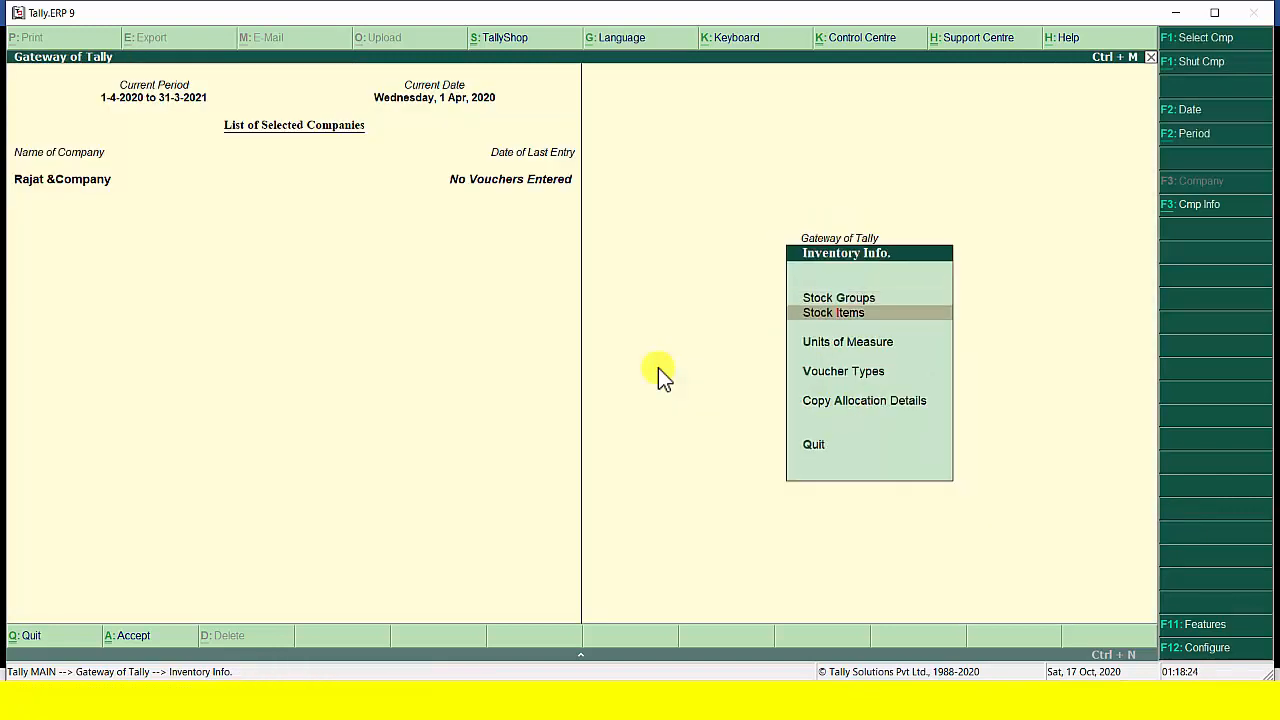
{"action": "key", "text": "Return"}
{"action": "key", "text": "Return"}
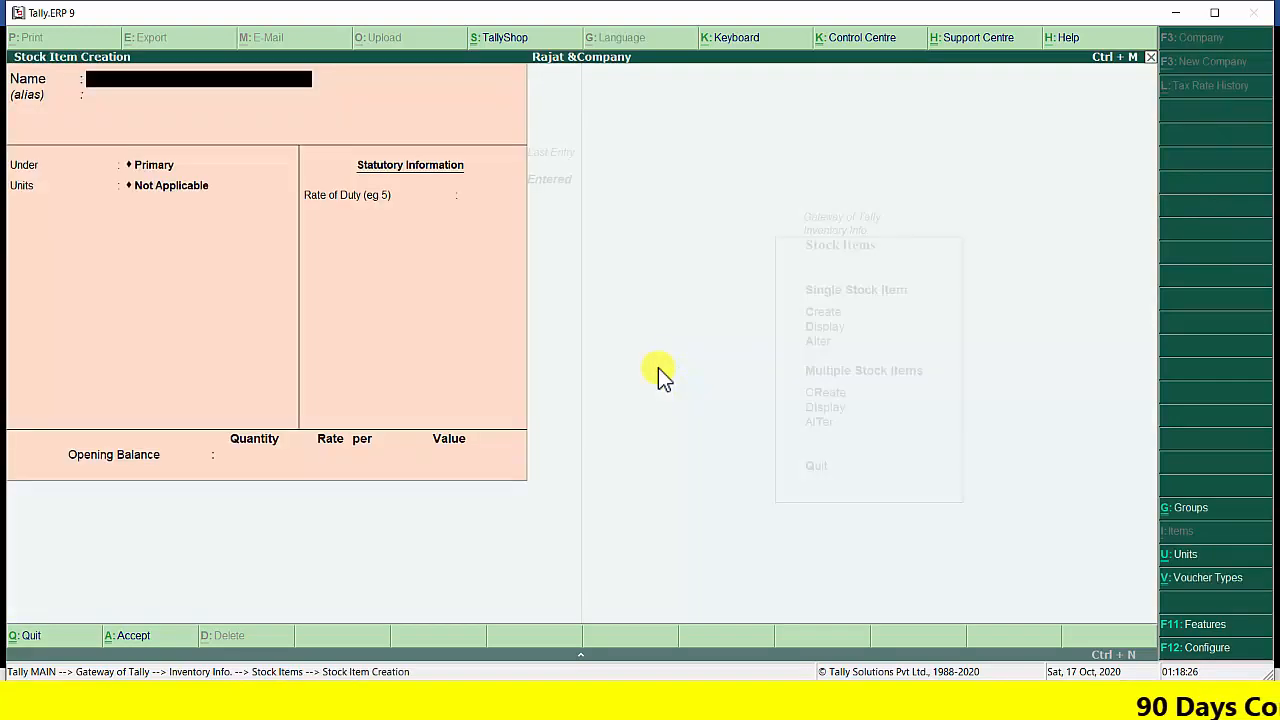
{"action": "type", "text": "Sugar"}
Place the Sugar item under the Cereals group with kg as its unit, without an alias or opening balance, and save it
{"action": "key", "text": "Return"}
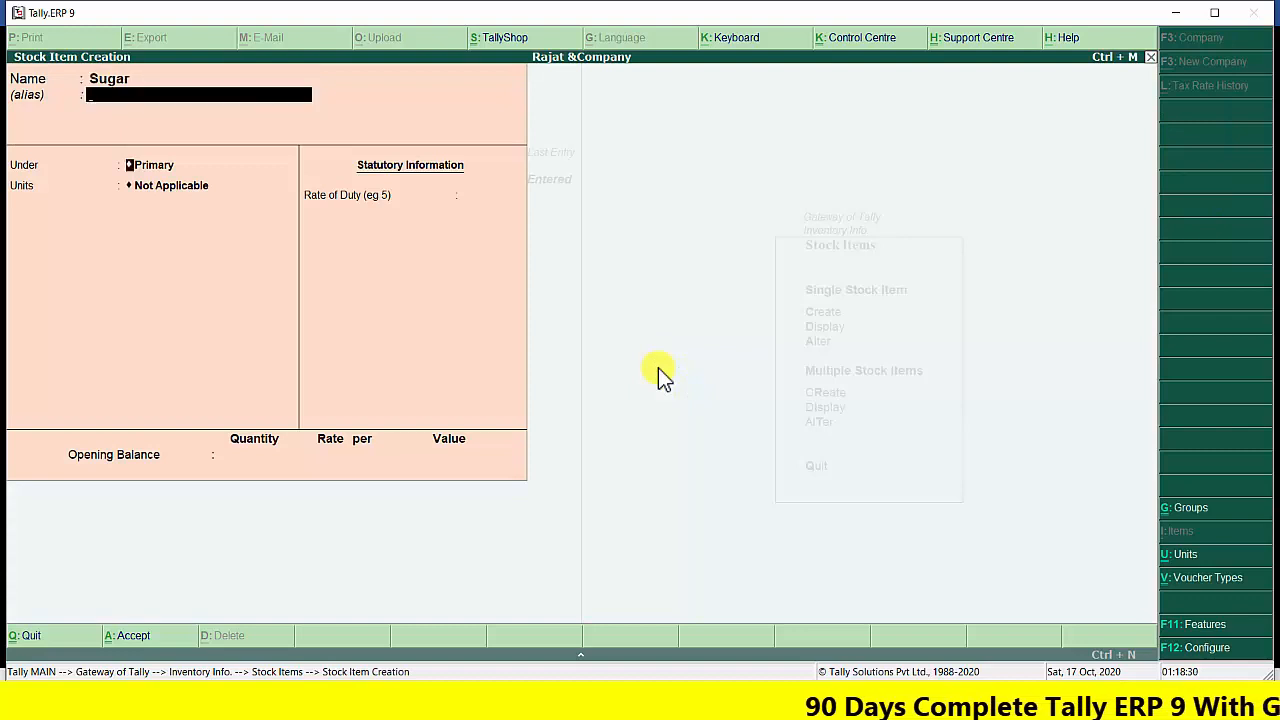
{"action": "key", "text": "Return"}
{"action": "key", "text": "Down"}
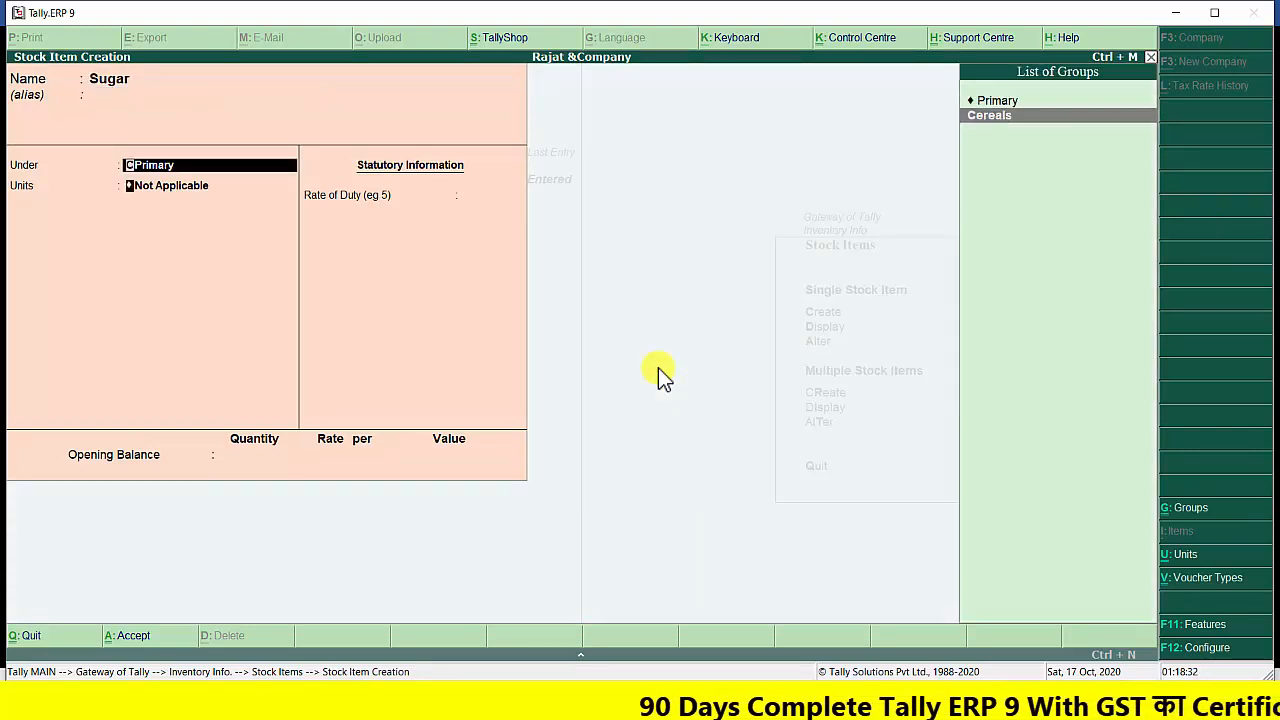
{"action": "key", "text": "Return"}
{"action": "key", "text": "Down"}
{"action": "key", "text": "Return"}
{"action": "key", "text": "Return"}
{"action": "key", "text": "Return"}
{"action": "key", "text": "Return"}
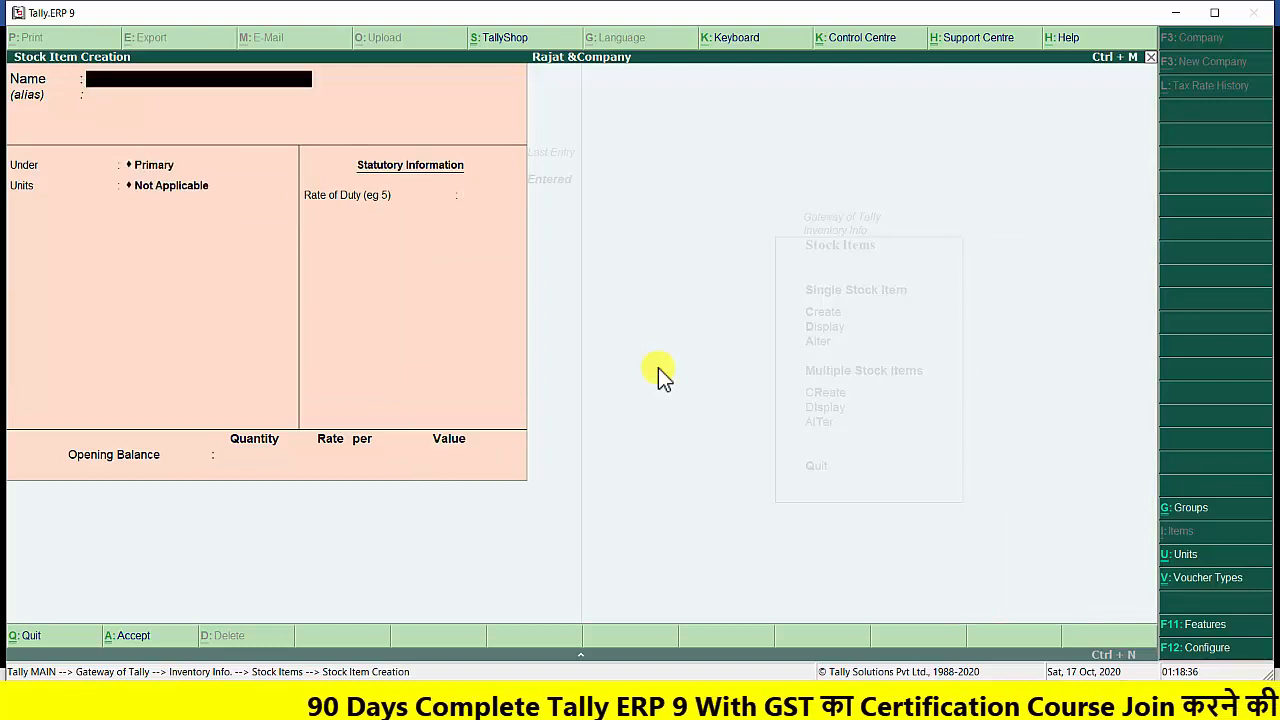
Create a stock item named Wheat under Cereals with the unit kg and no opening balance, and leave stock item creation
{"action": "type", "text": "Whea"}
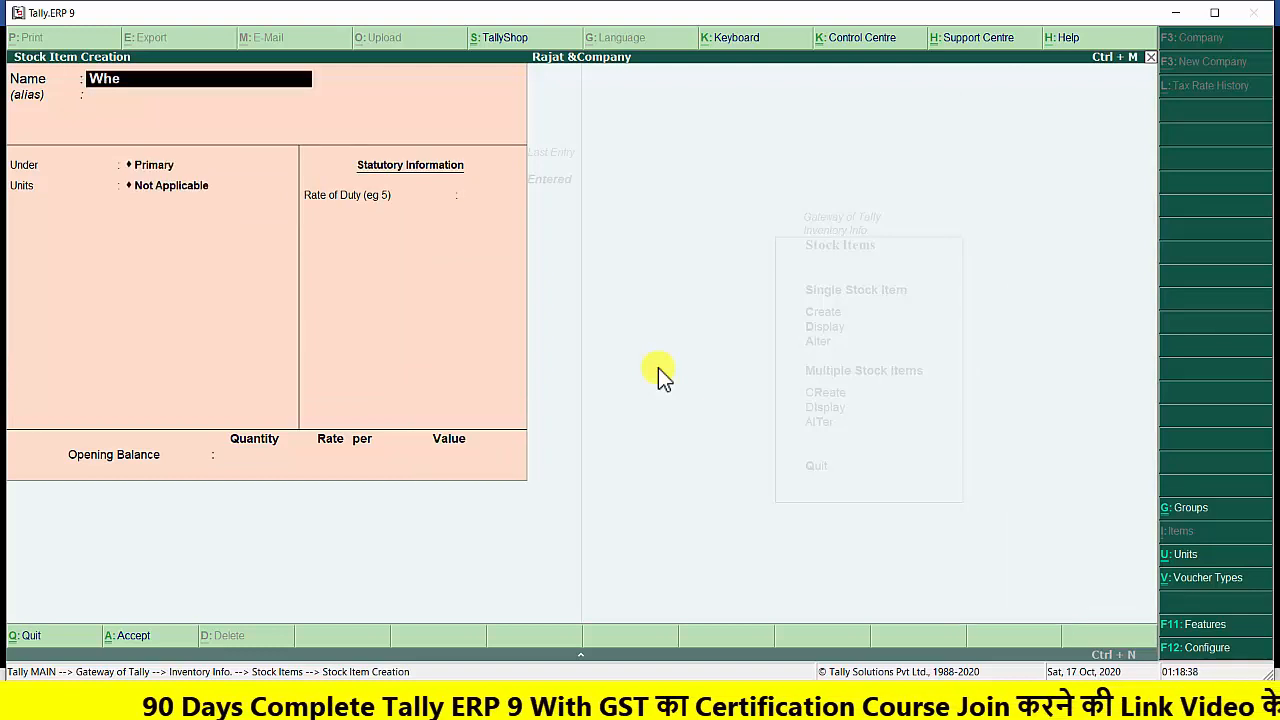
{"action": "key", "text": "Return"}
{"action": "key", "text": "Return"}
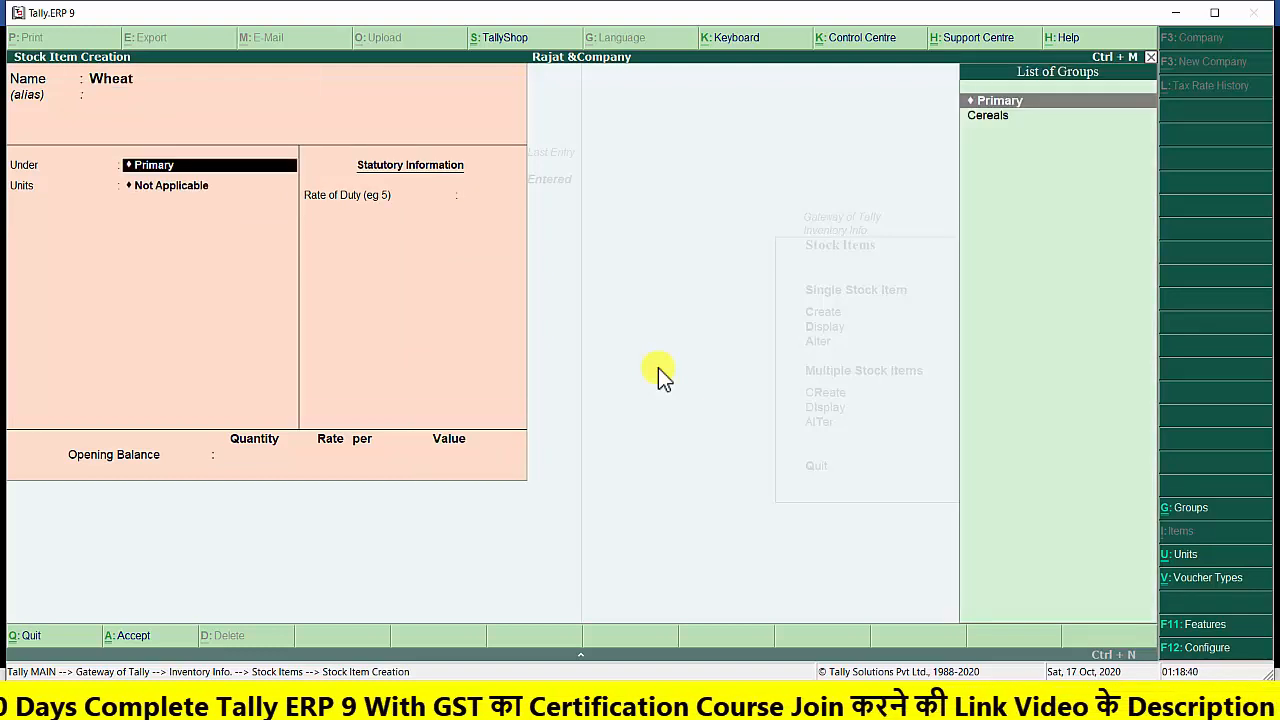
{"action": "key", "text": "Down"}
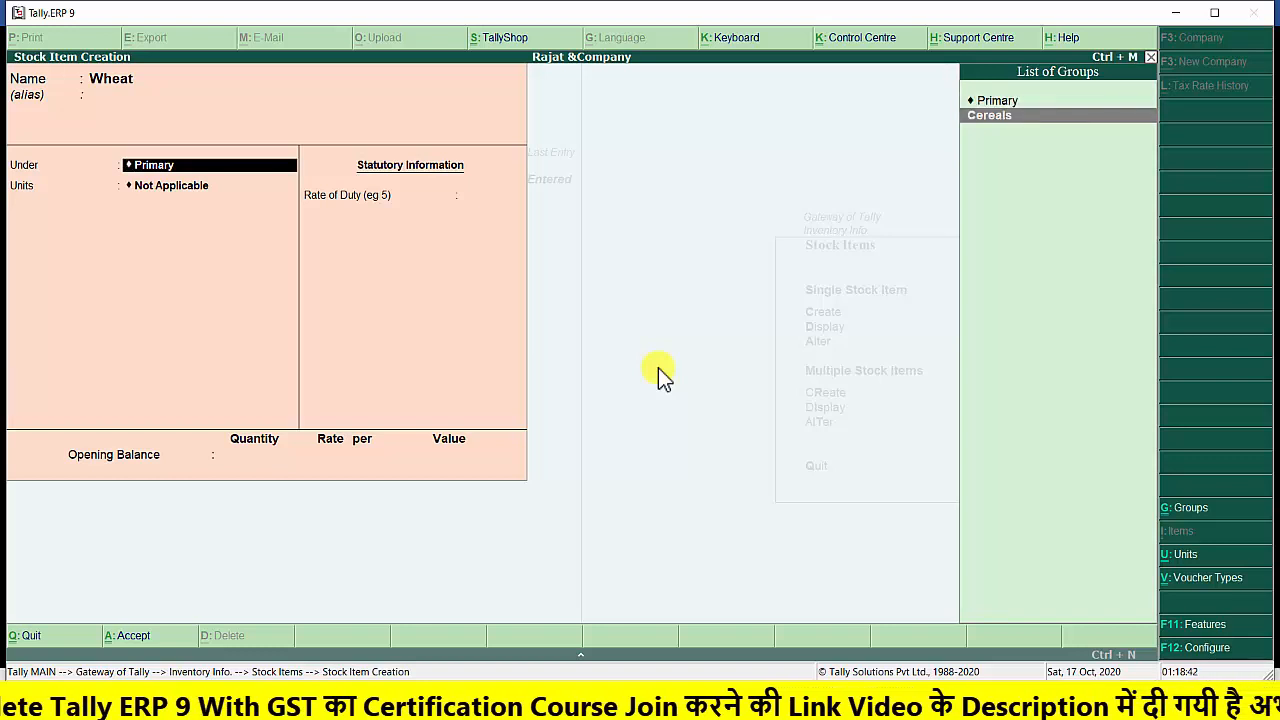
{"action": "key", "text": "Return"}
{"action": "key", "text": "Down"}
{"action": "key", "text": "Return"}
{"action": "key", "text": "Return"}
{"action": "key", "text": "Return"}
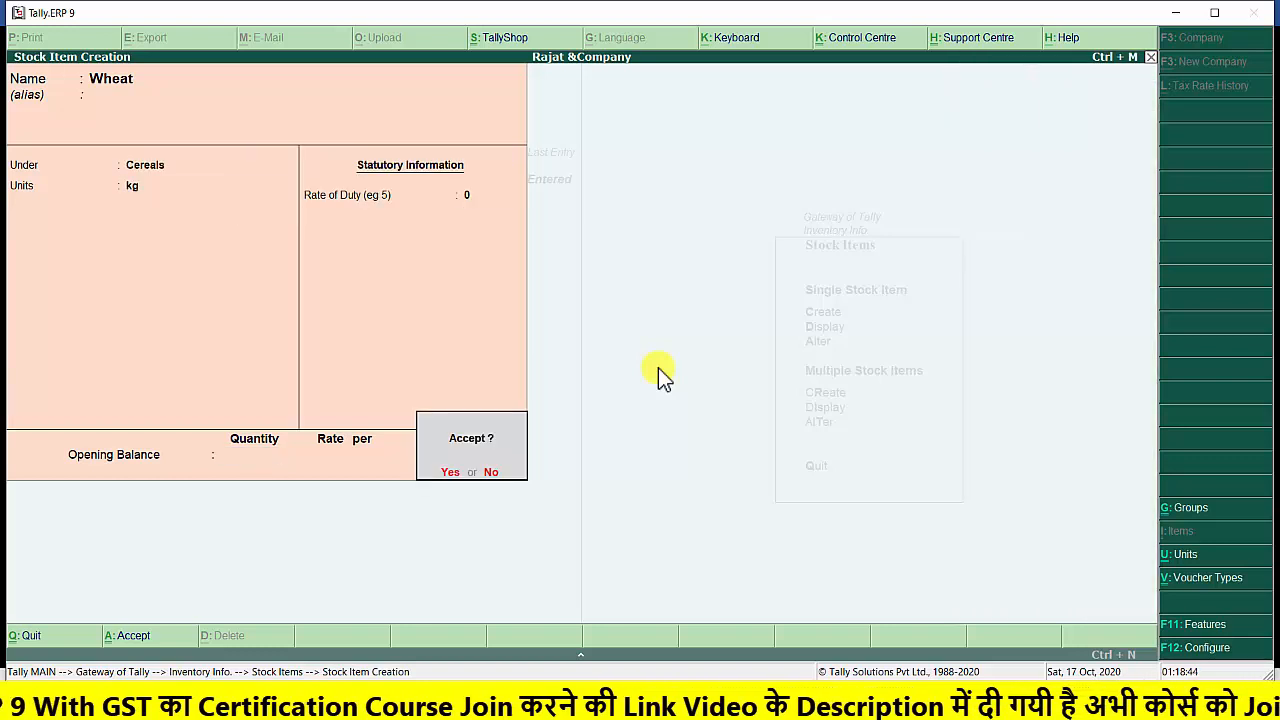
{"action": "key", "text": "Return"}
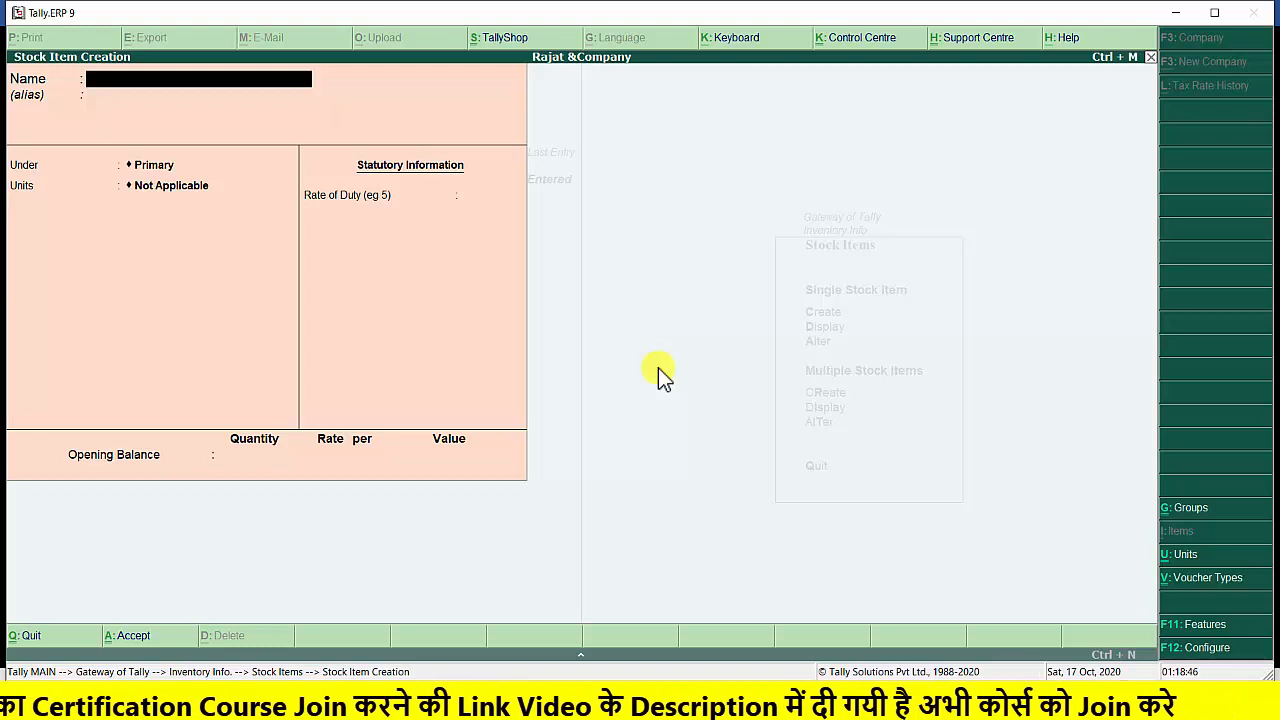
{"action": "key", "text": "Escape"}
{"action": "key", "text": "y"}
{"action": "key", "text": "Escape"}
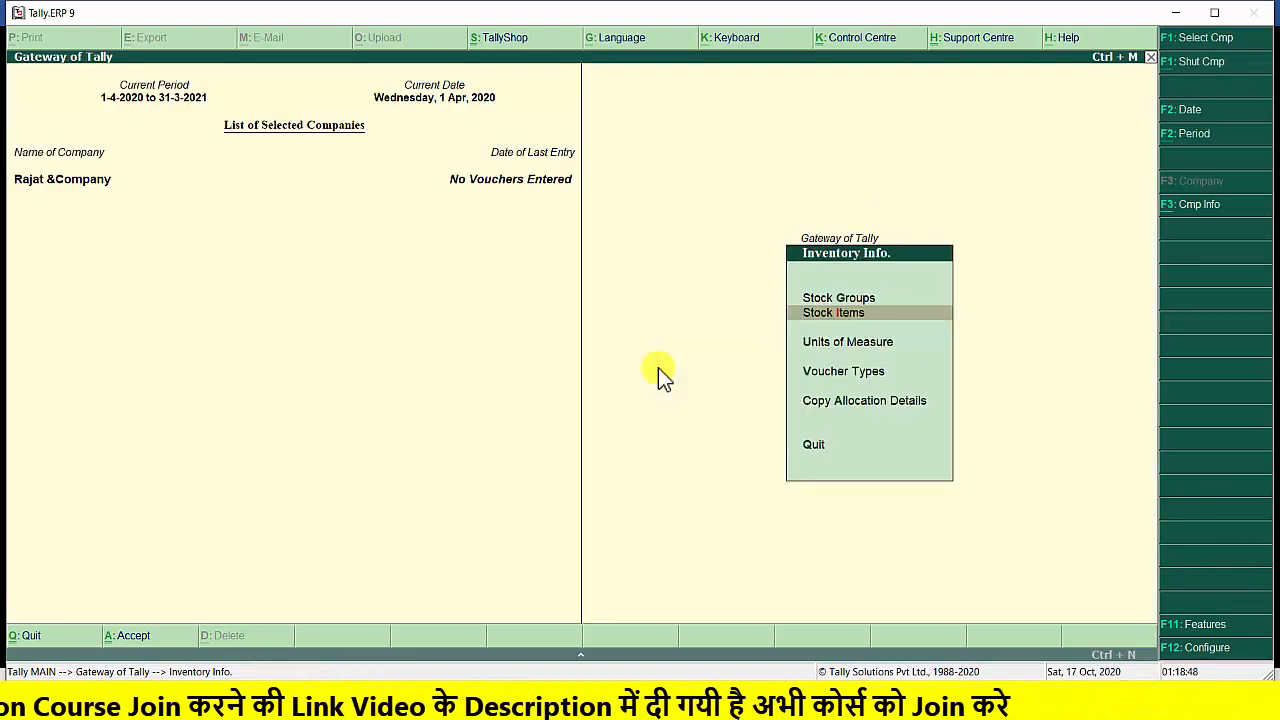
Open accounting voucher creation, check the transactions in the exercise document in Word, and return to Tally.ERP 9
{"action": "key", "text": "Escape"}
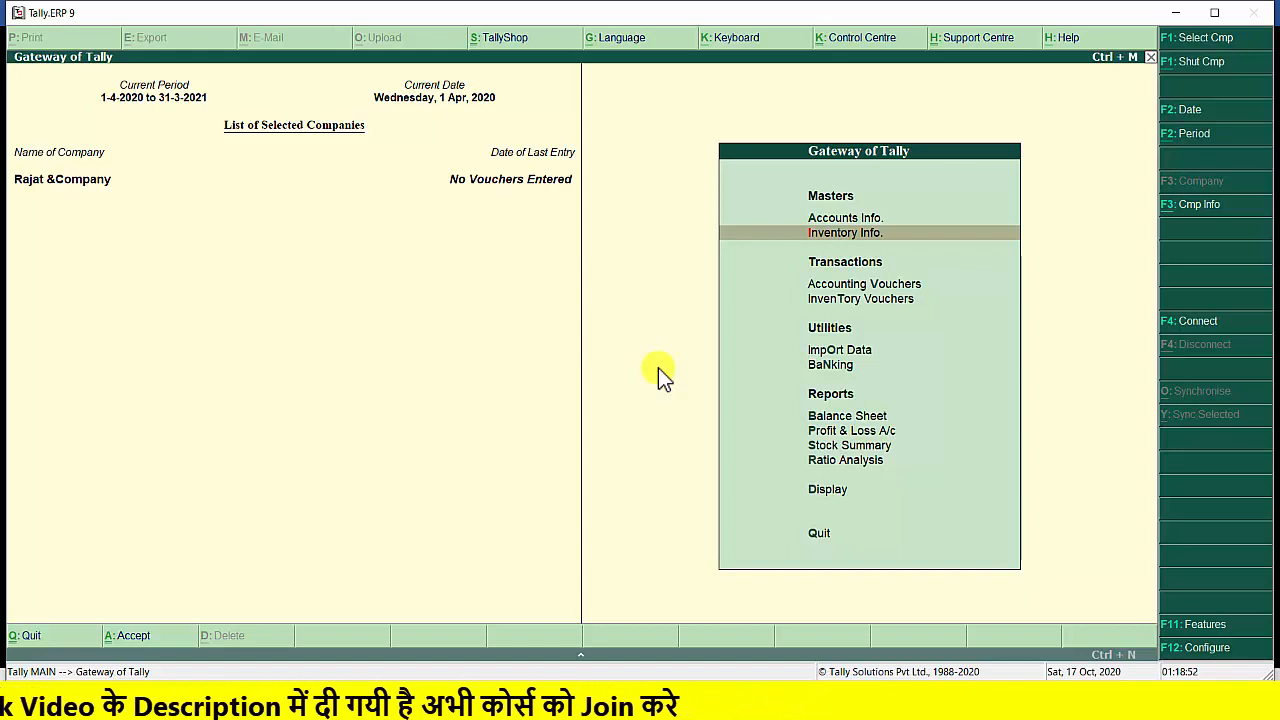
{"action": "key", "text": "Down"}
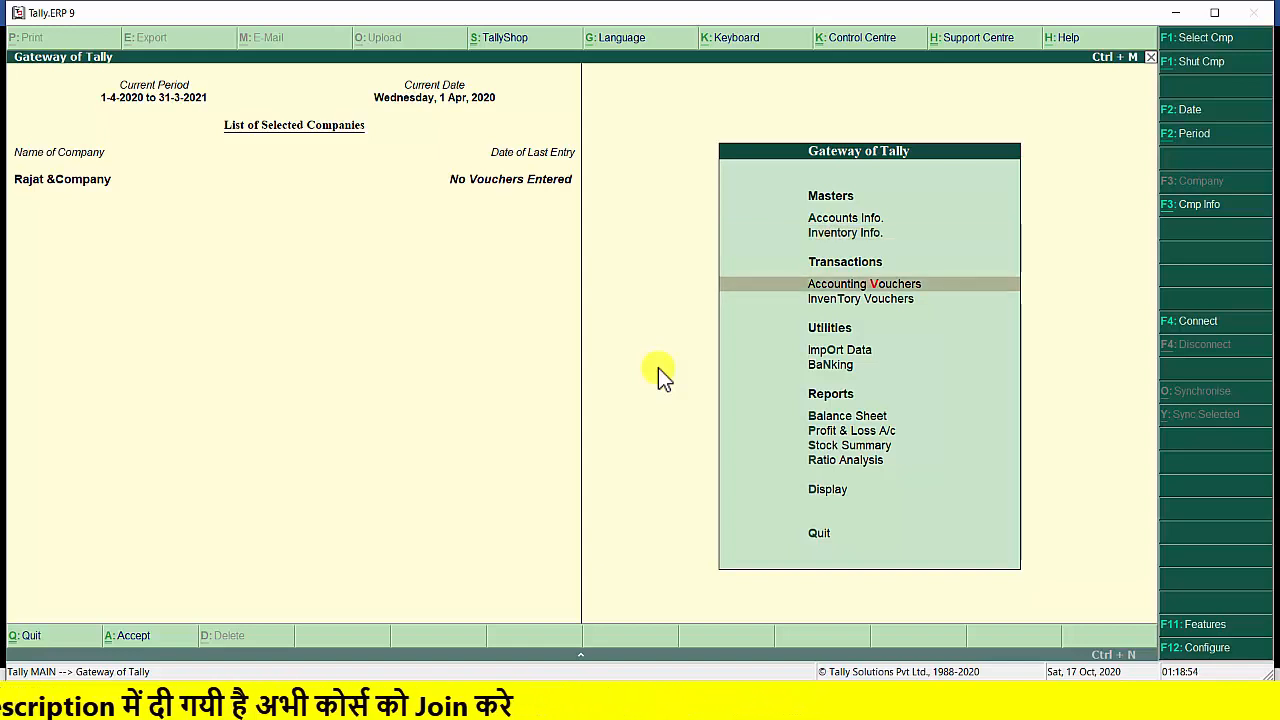
{"action": "key", "text": "Return"}
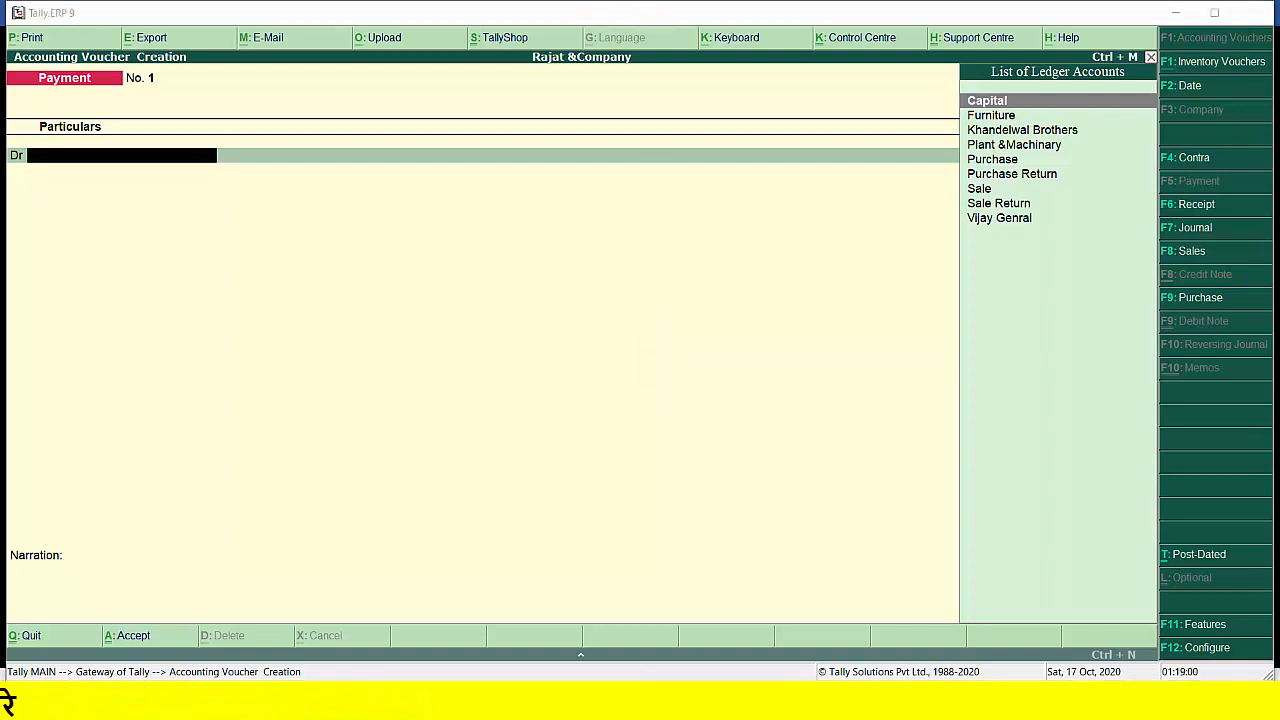
{"action": "left_click", "coordinate": [150, 702]}
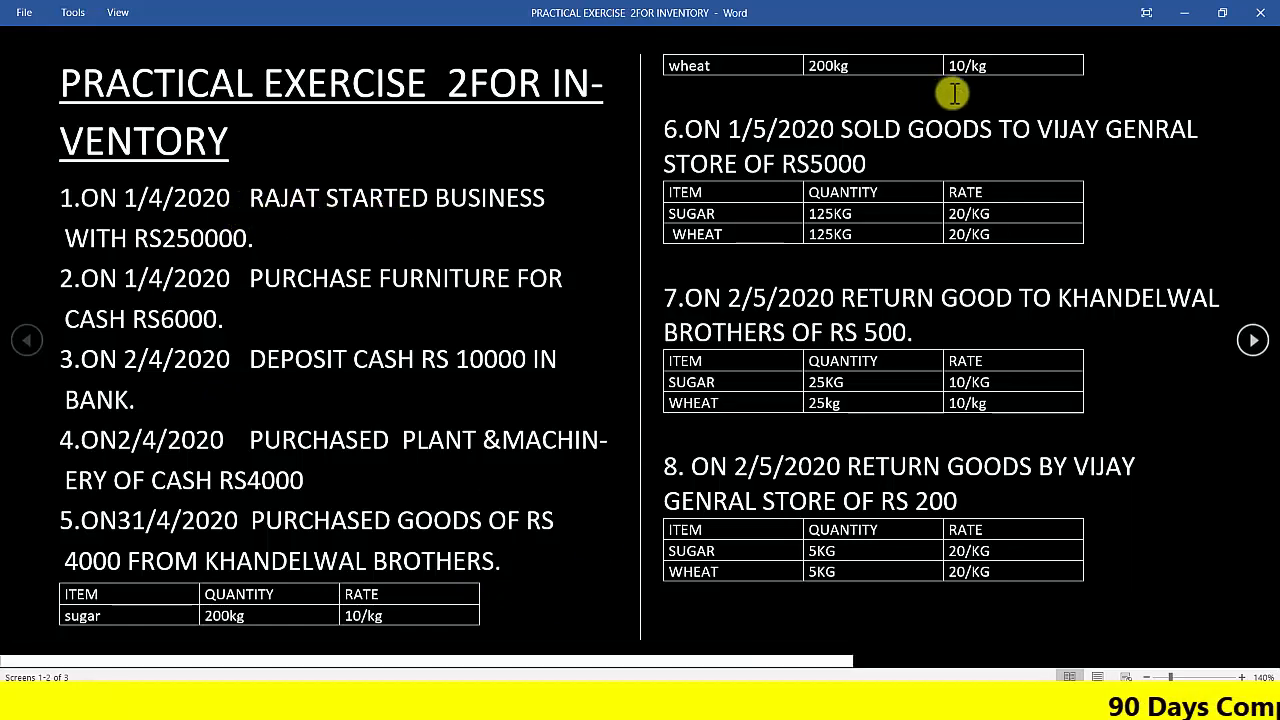
{"action": "left_click", "coordinate": [1190, 20]}
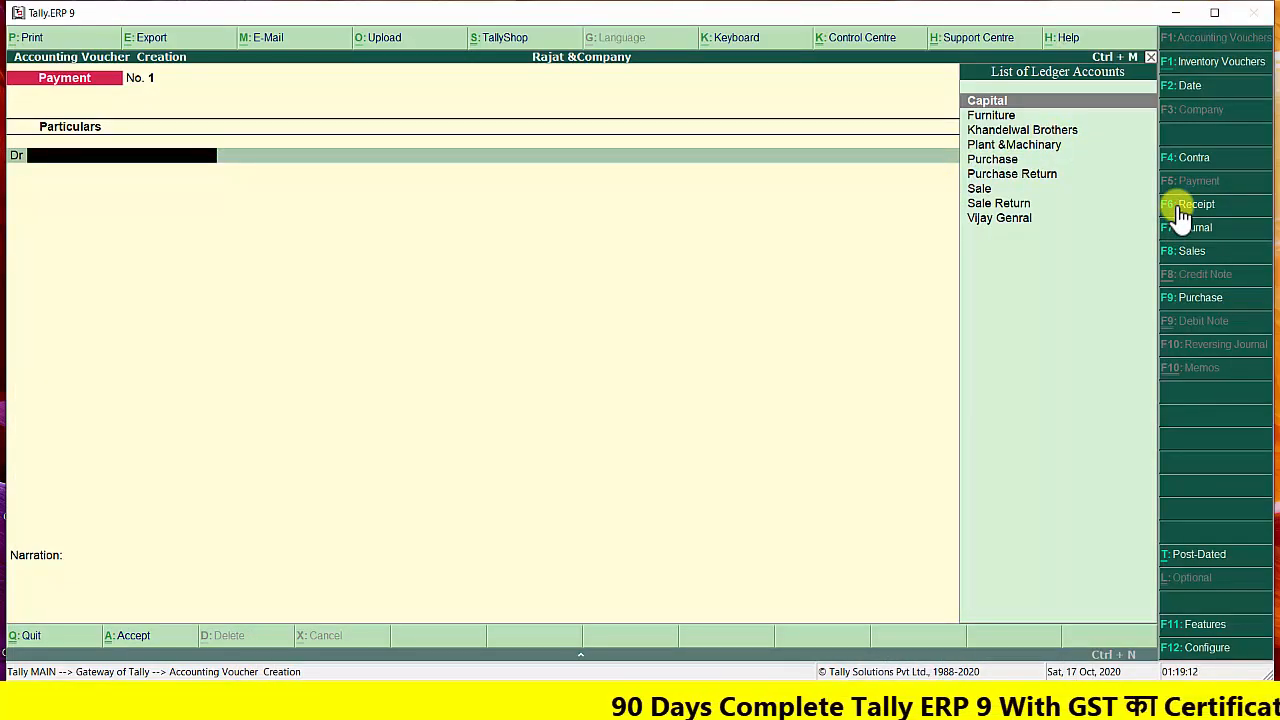
Switch to a receipt voucher and enter 1-4 as its date
{"action": "left_click", "coordinate": [1179, 206]}
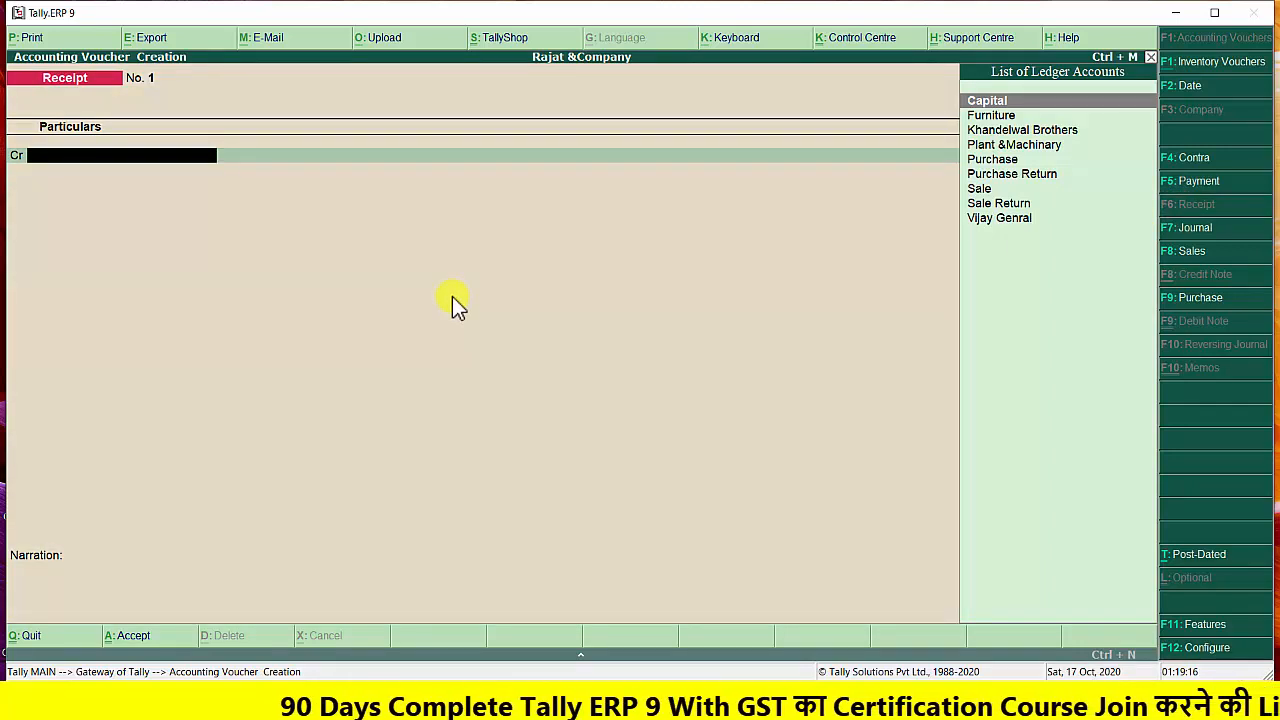
{"action": "key", "text": "F2"}
{"action": "type", "text": "1-4"}
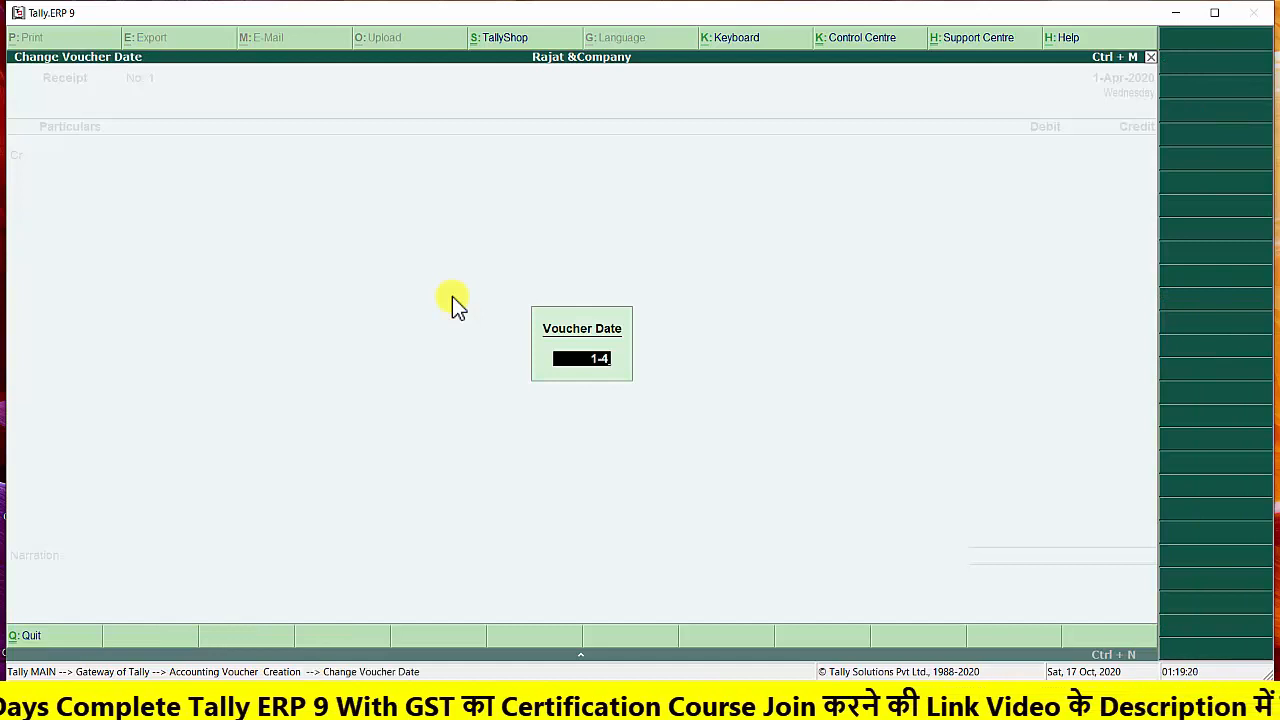
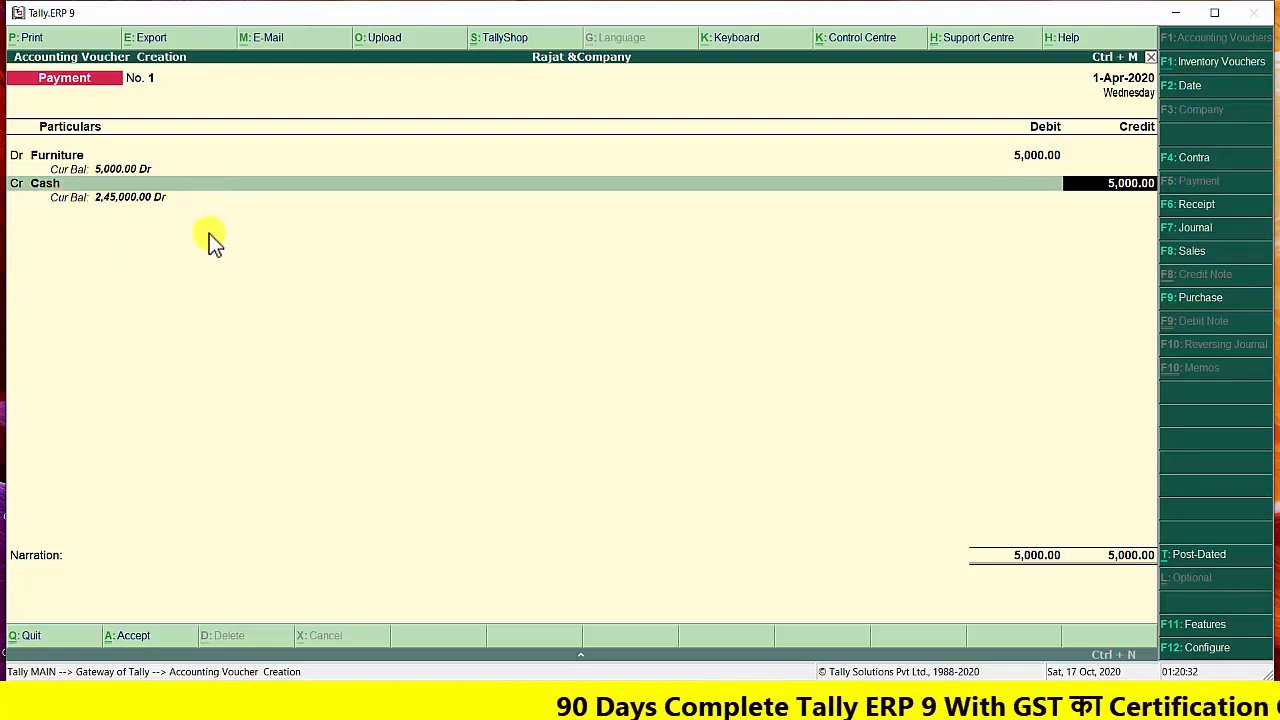
Complete the furniture payment voucher with the narration "purchase furniture" and save it
{"action": "key", "text": "Return"}
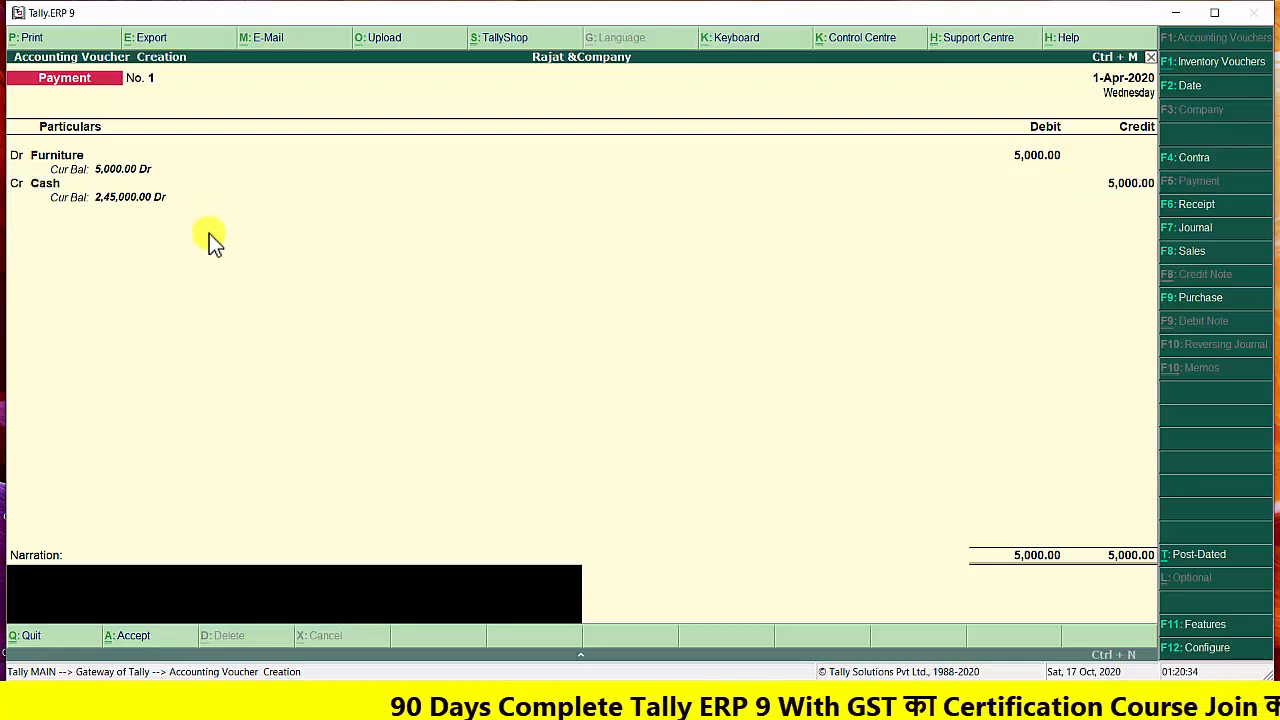
{"action": "type", "text": "purchase"}
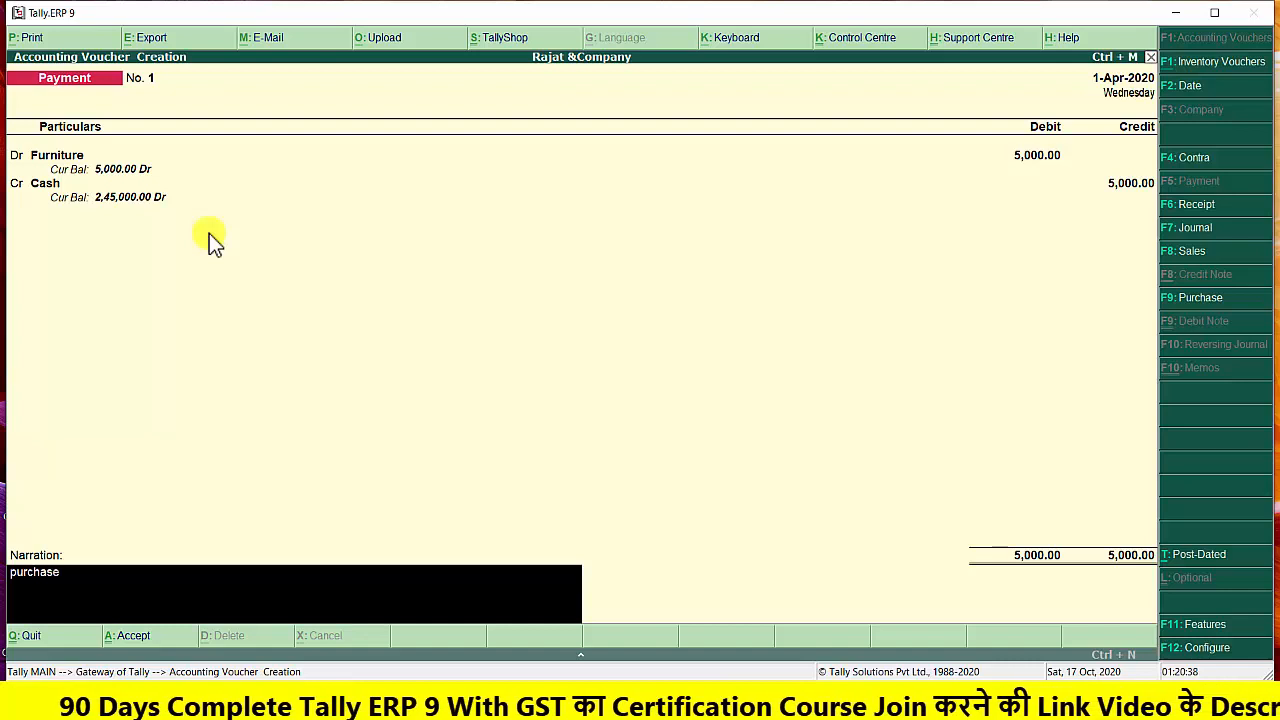
{"action": "type", "text": " furni"}
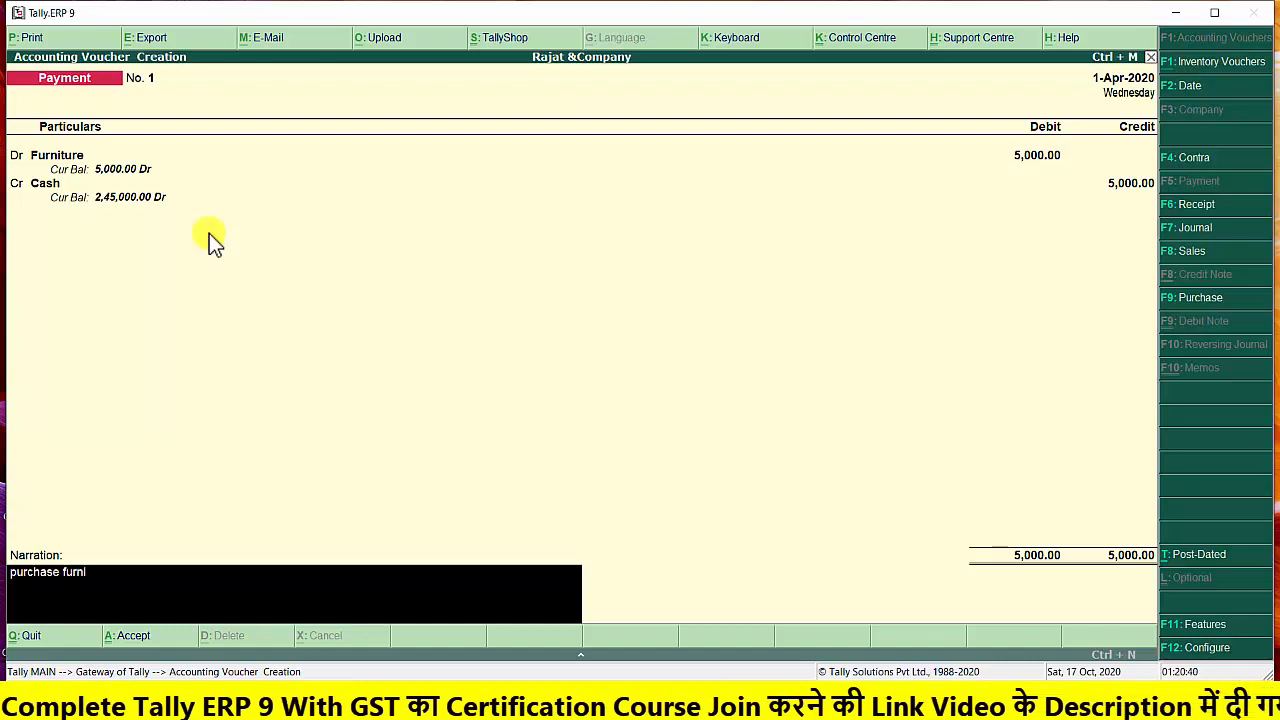
{"action": "type", "text": "ture"}
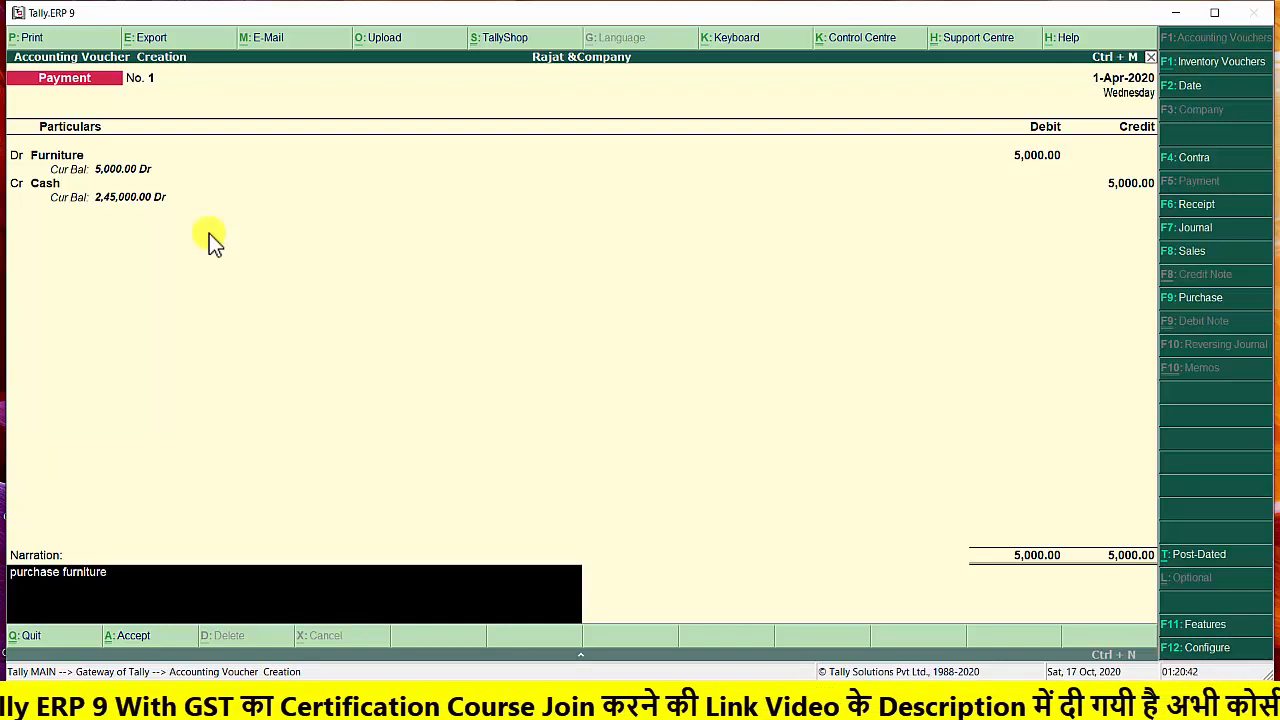
{"action": "key", "text": "Return"}
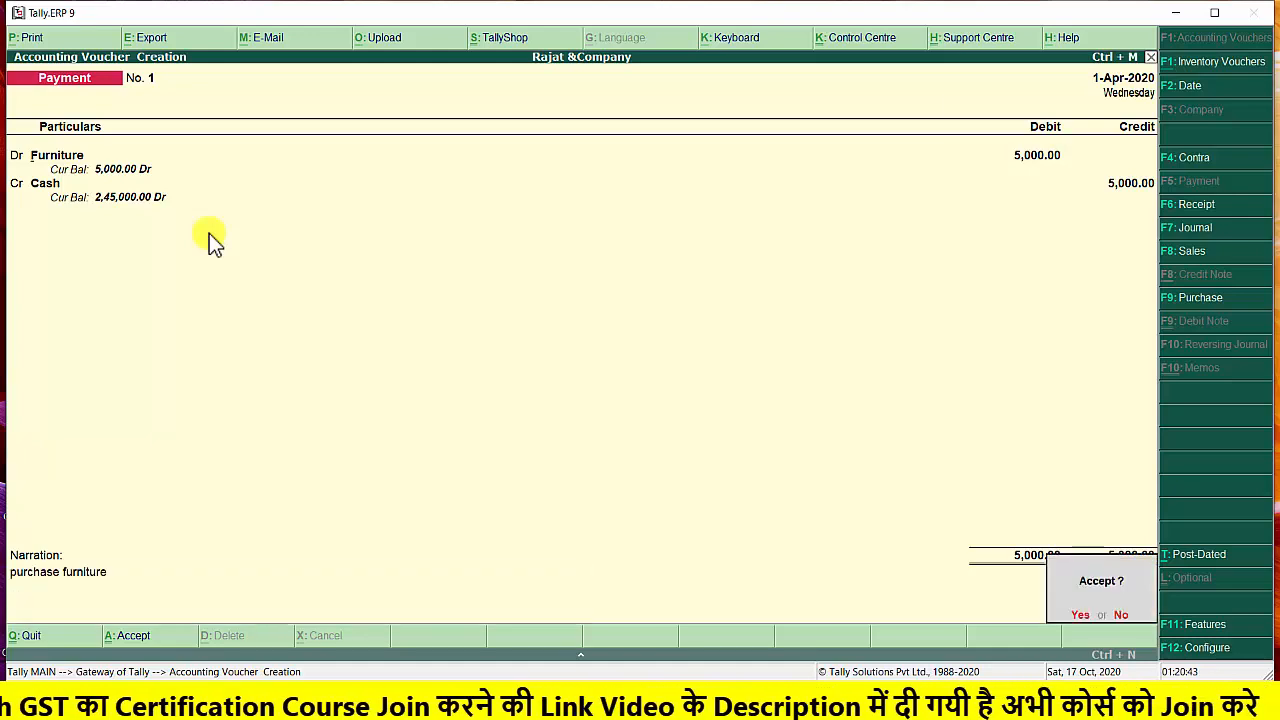
{"action": "key", "text": "Return"}
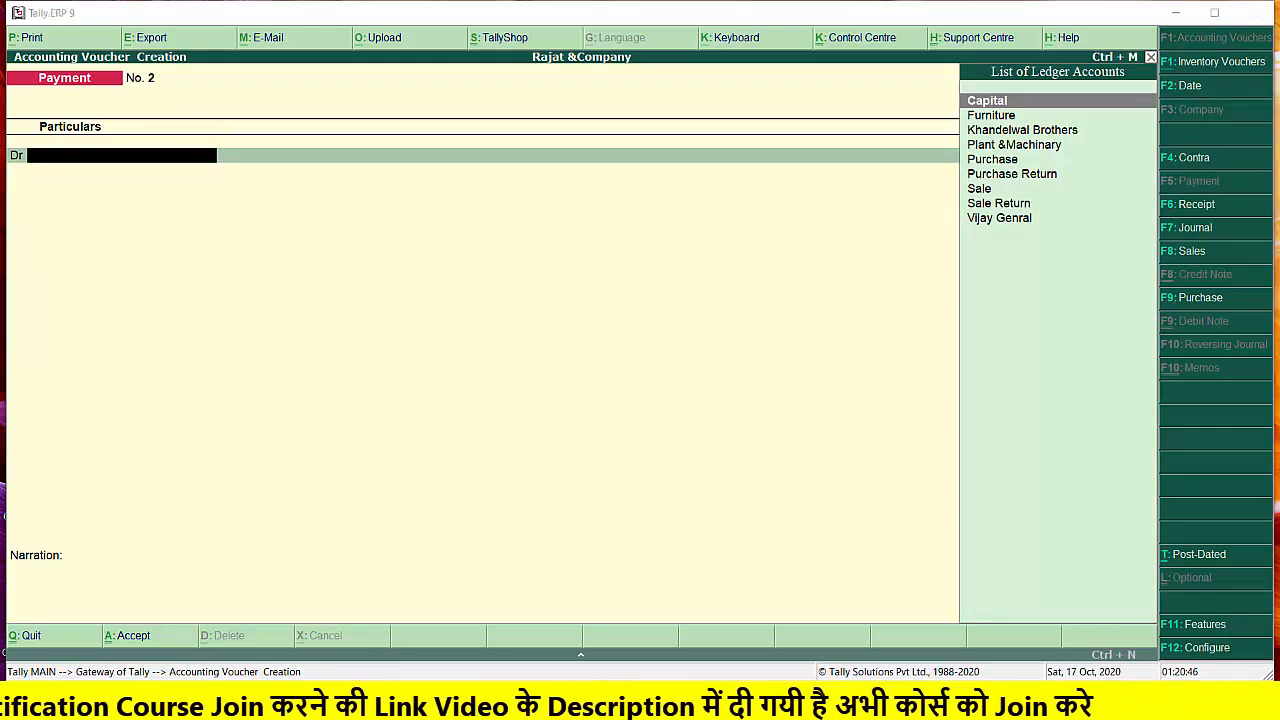
Check the next transaction in the Word exercise document, return to Tally.ERP 9, and start a contra voucher dated 2-4-2020
{"action": "key", "text": "alt+Tab"}
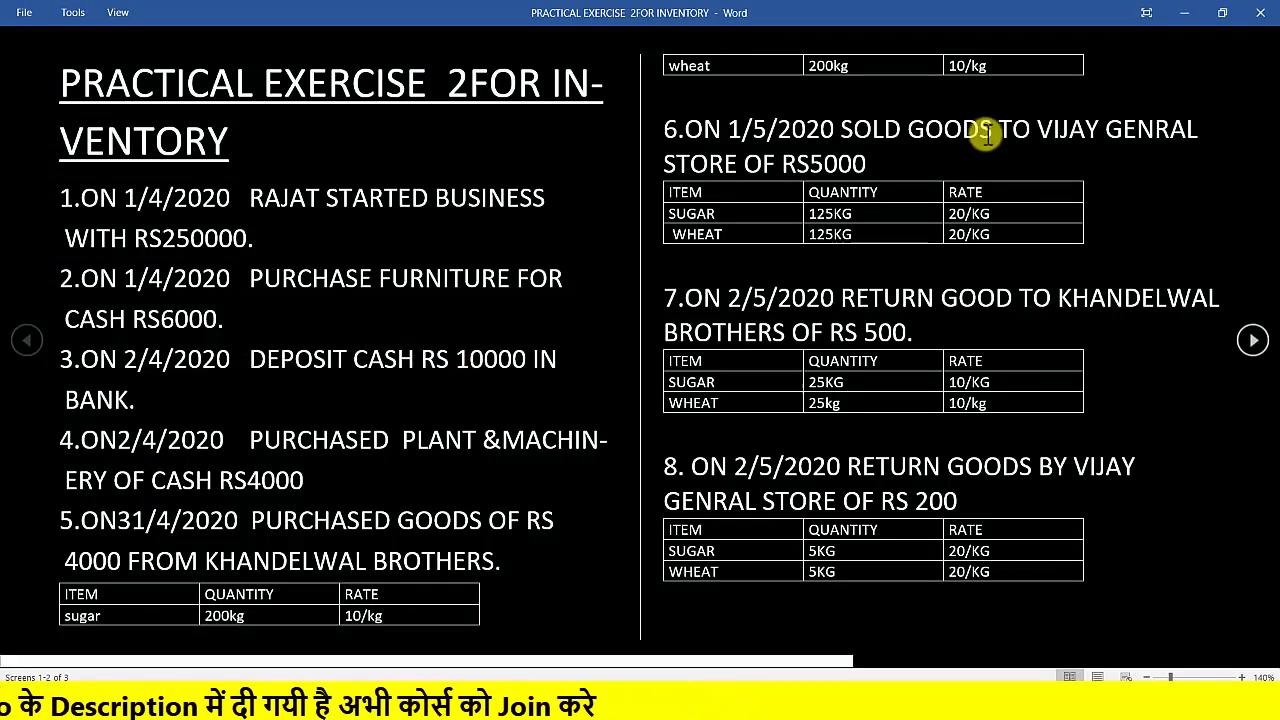
{"action": "left_click", "coordinate": [1180, 16]}
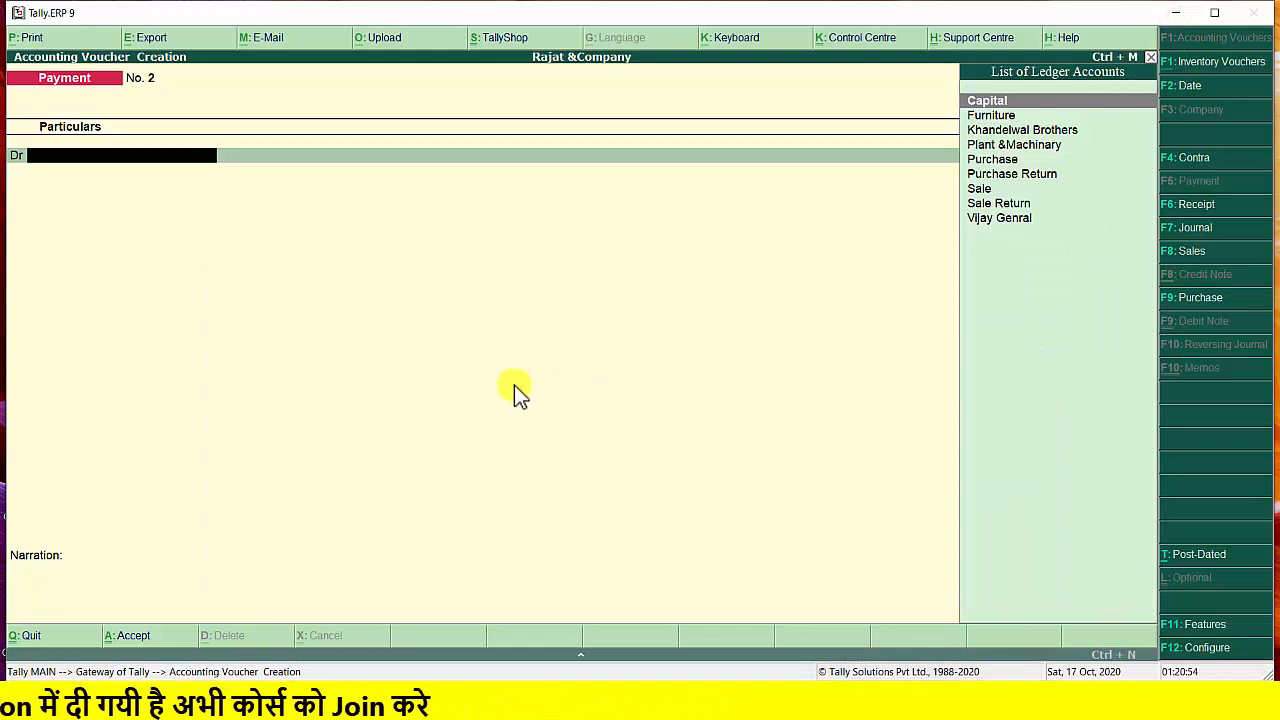
{"action": "left_click", "coordinate": [1185, 160]}
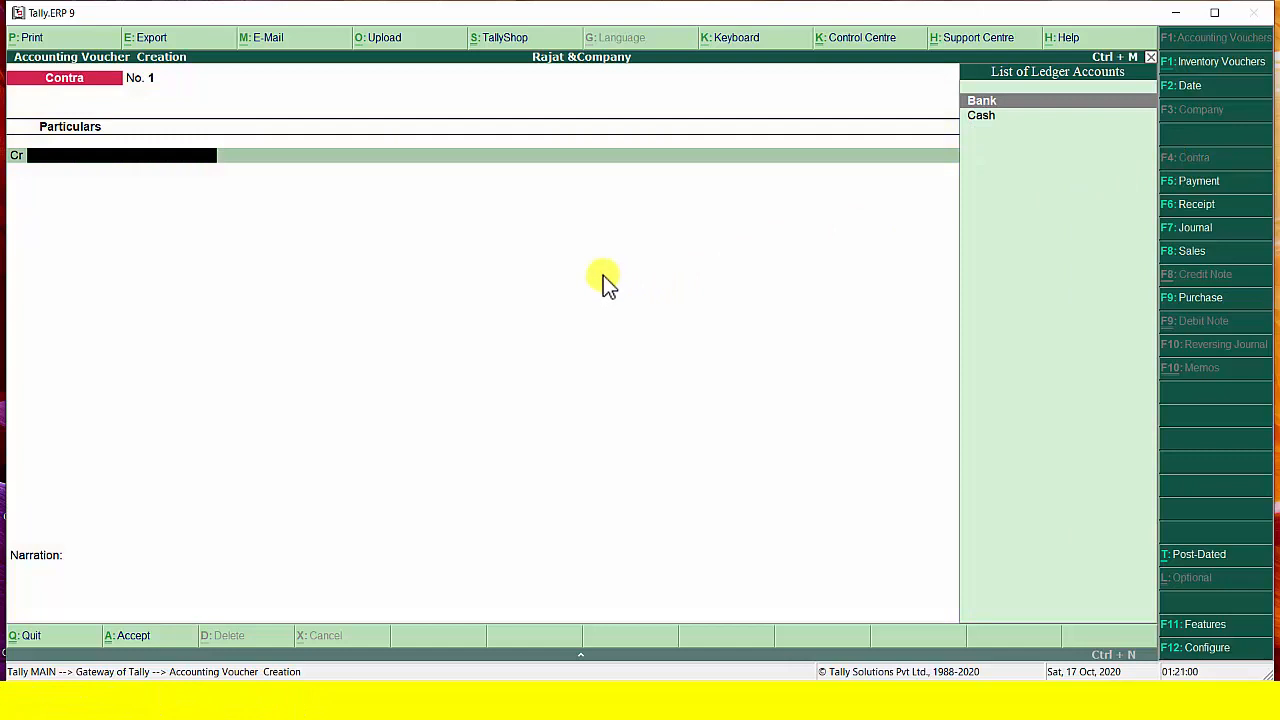
{"action": "key", "text": "F2"}
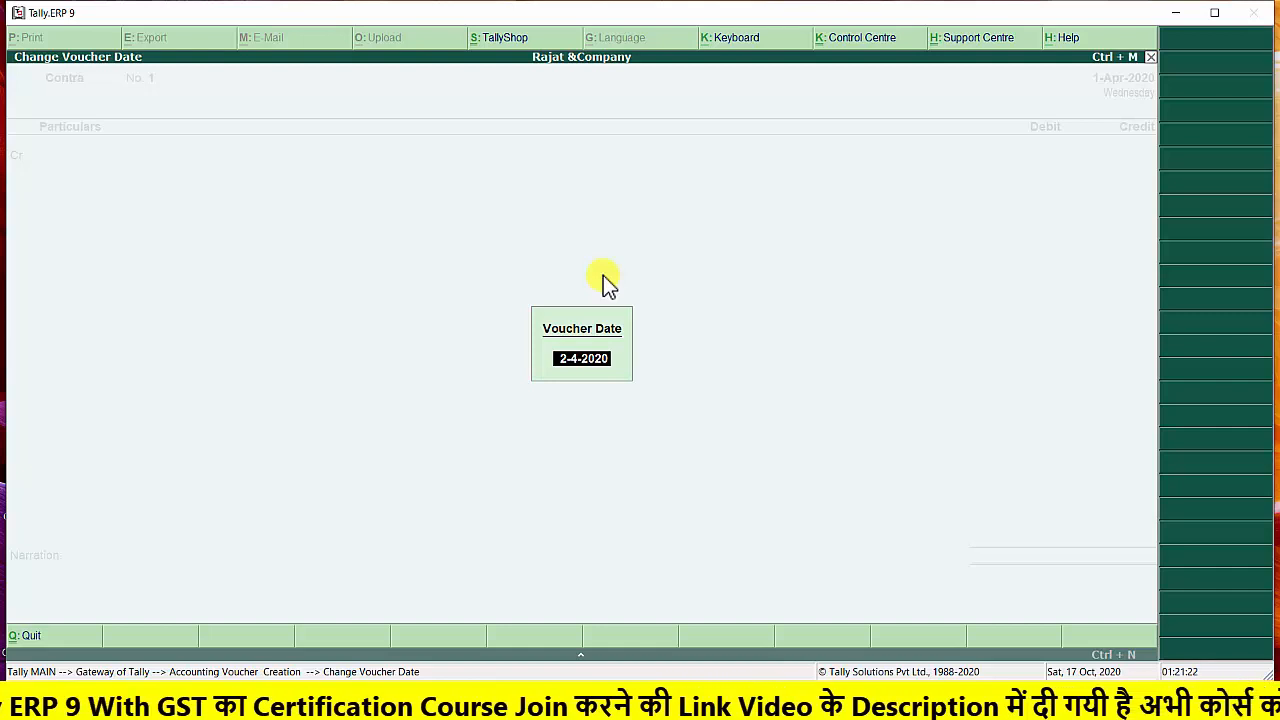
{"action": "key", "text": "Return"}
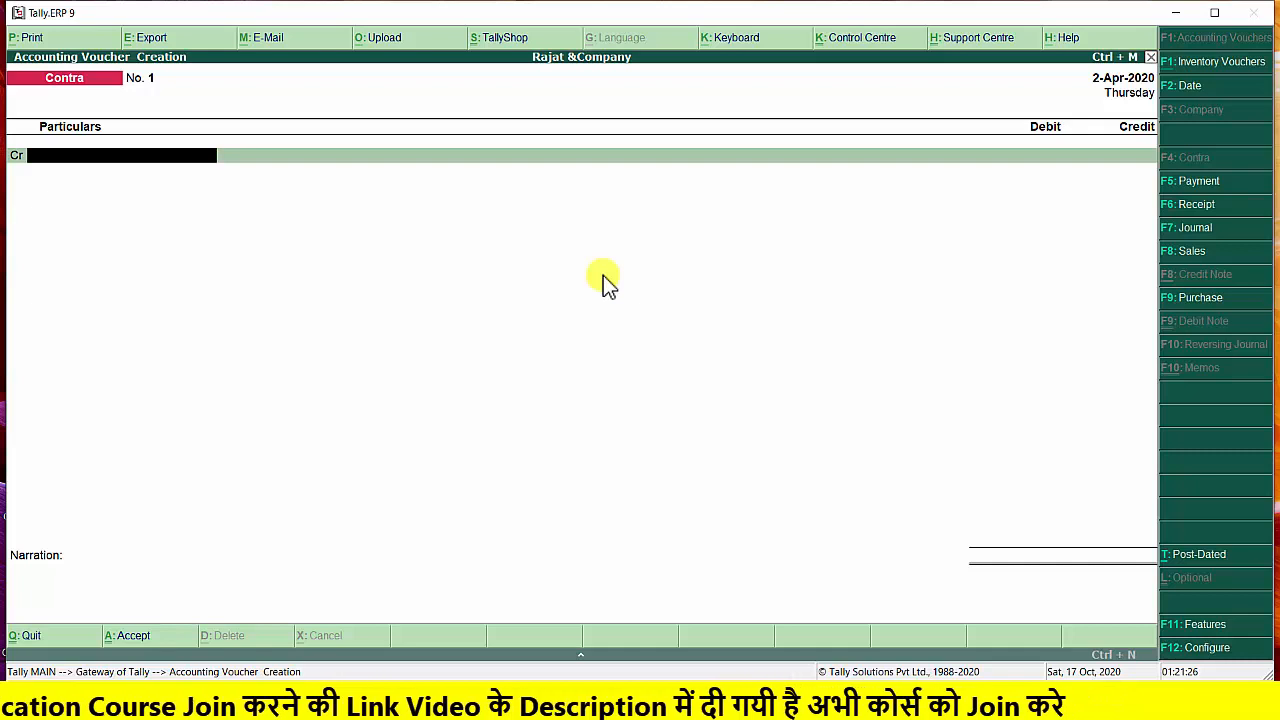
Credit Cash with 10000 in the contra voucher and debit Bank with the same amount
{"action": "type", "text": "C"}
{"action": "key", "text": "Return"}
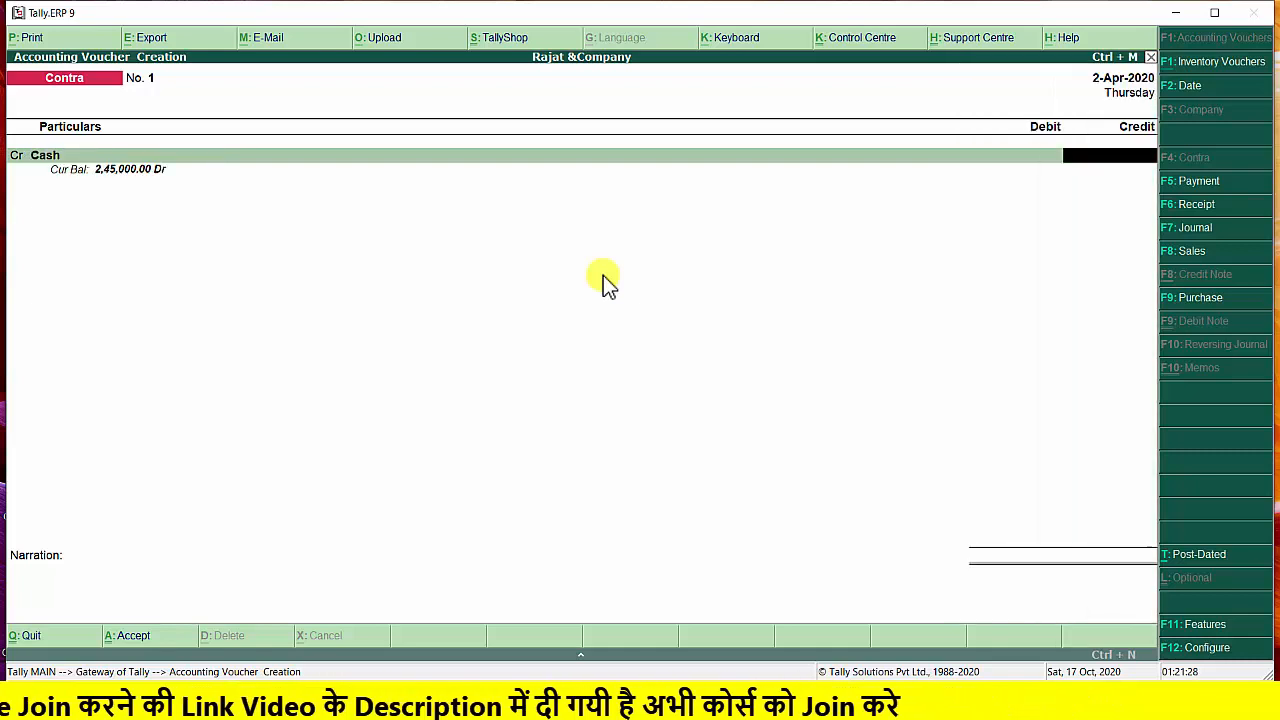
{"action": "type", "text": "10000"}
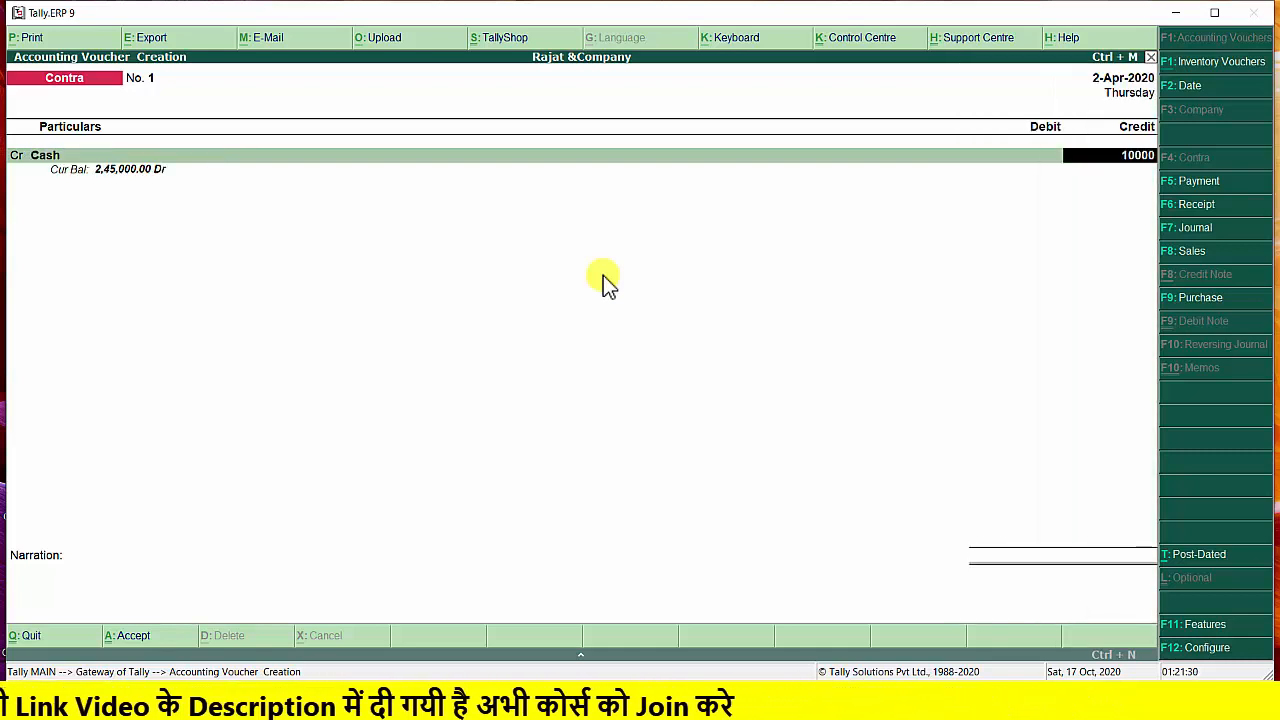
{"action": "key", "text": "Return"}
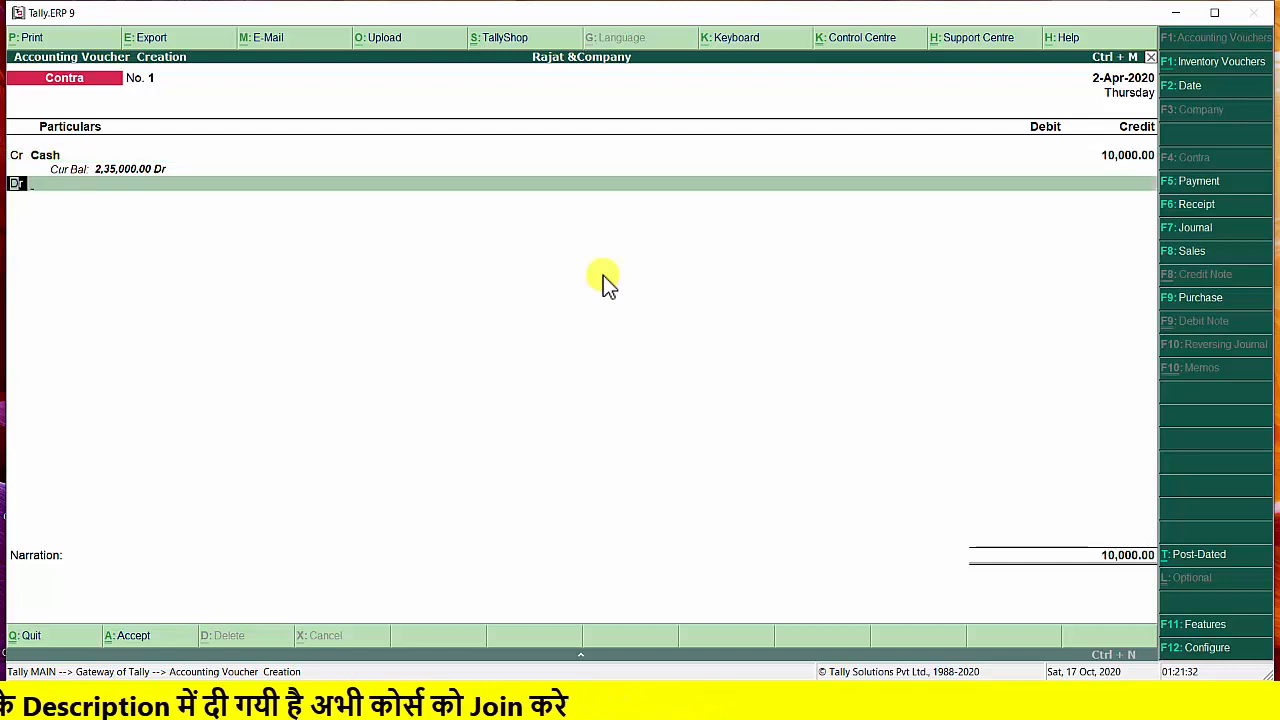
{"action": "key", "text": "Return"}
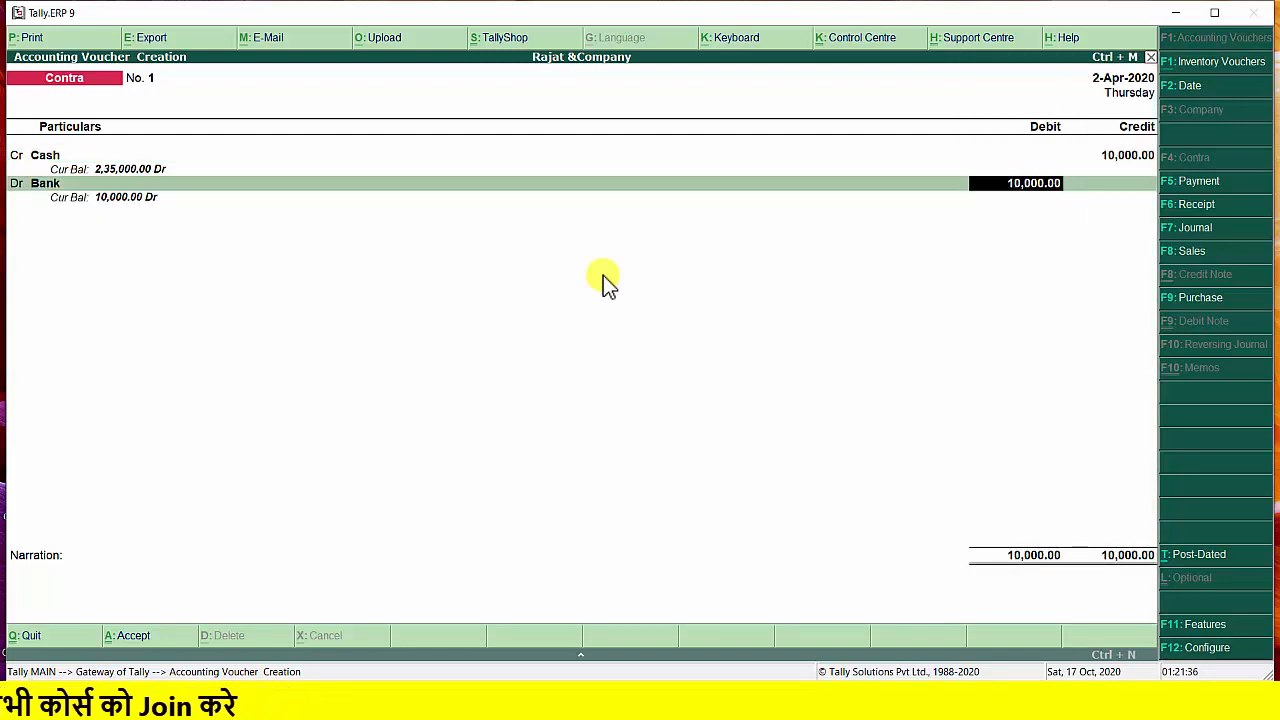
{"action": "key", "text": "Return"}
{"action": "key", "text": "Return"}
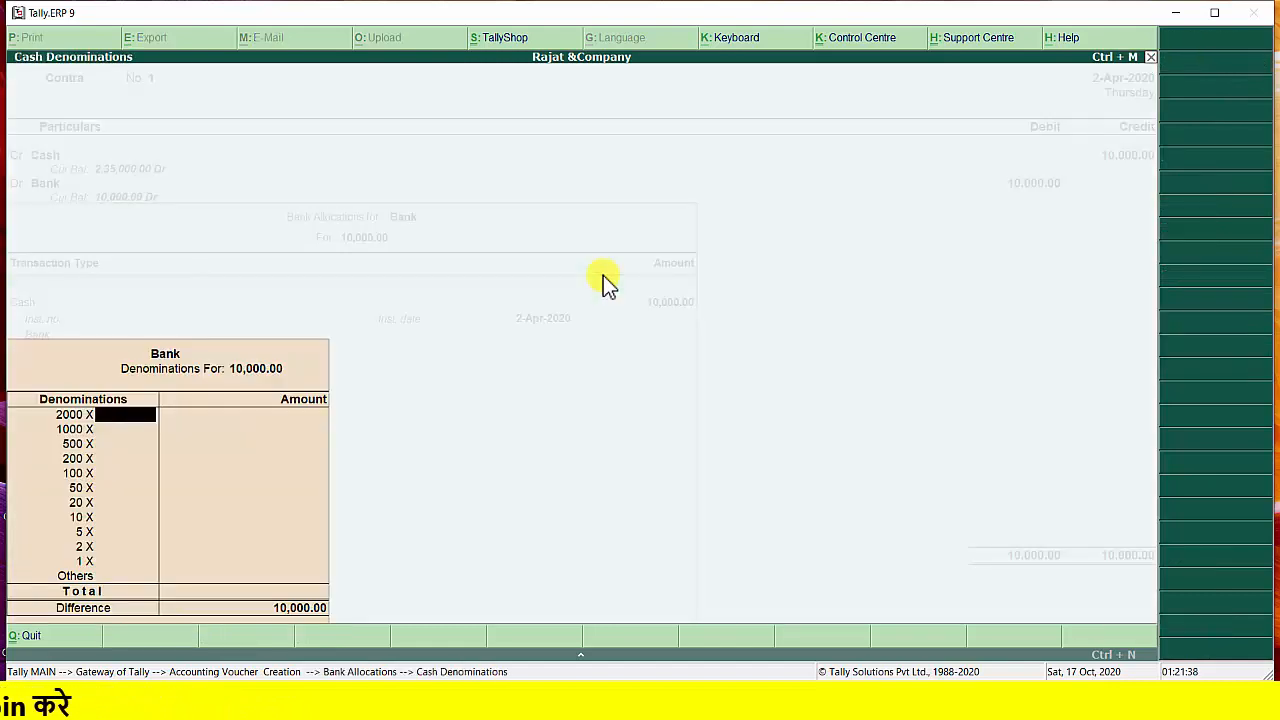
Allocate the bank deposit as Cash with 5 notes of 2000, leaving the bank name blank
{"action": "type", "text": "5"}
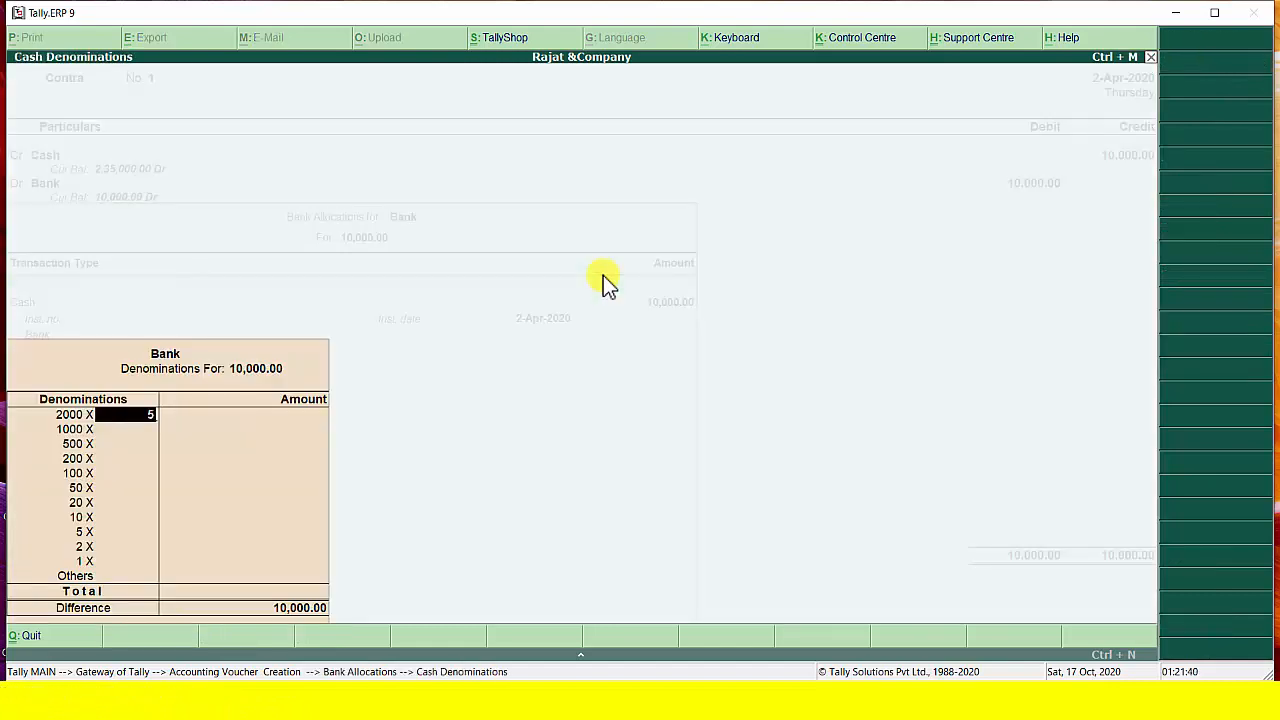
{"action": "key", "text": "Return"}
{"action": "key", "text": "Return"}
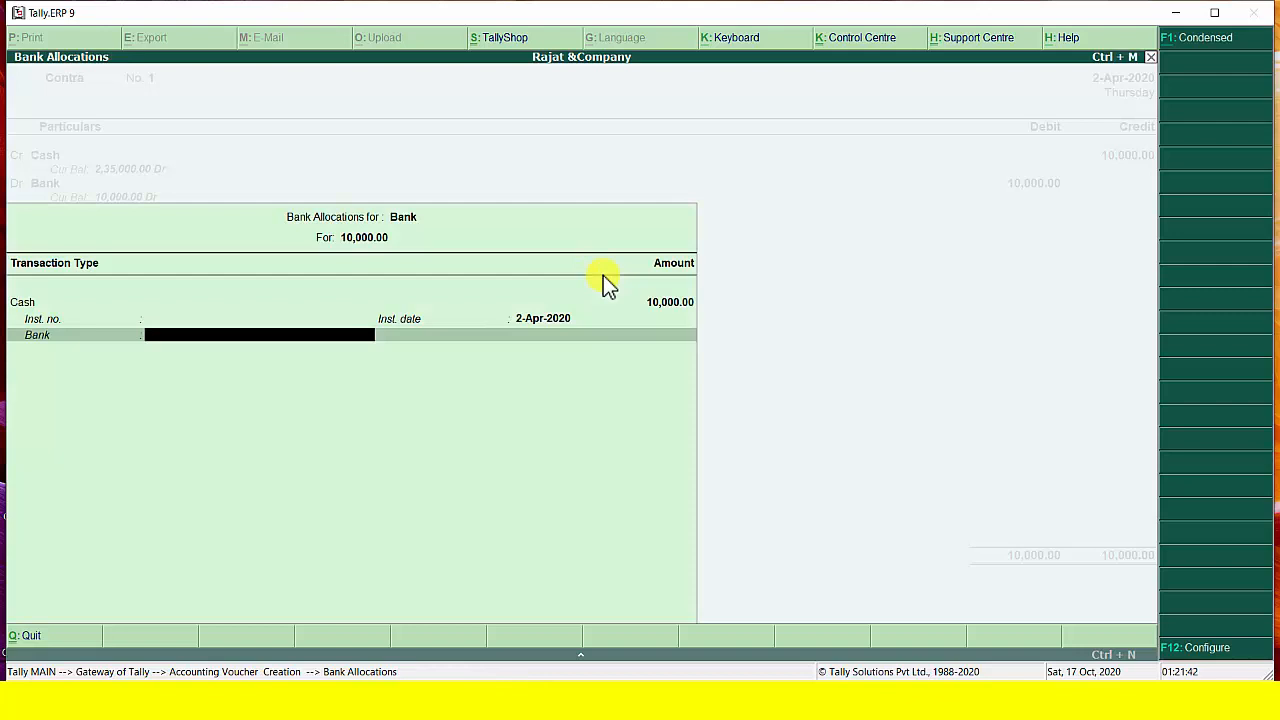
{"action": "key", "text": "Return"}
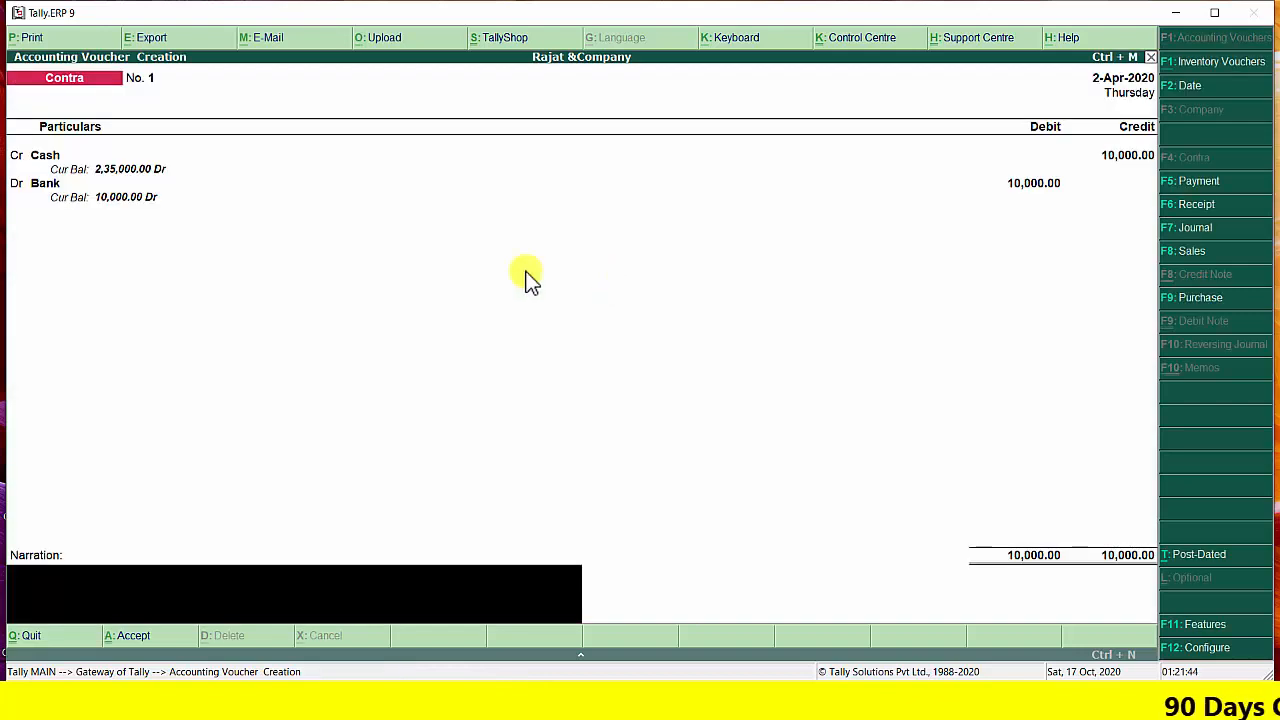
Enter the narration "deposit in bank" for the contra voucher and save it
{"action": "type", "text": "deposit in"}
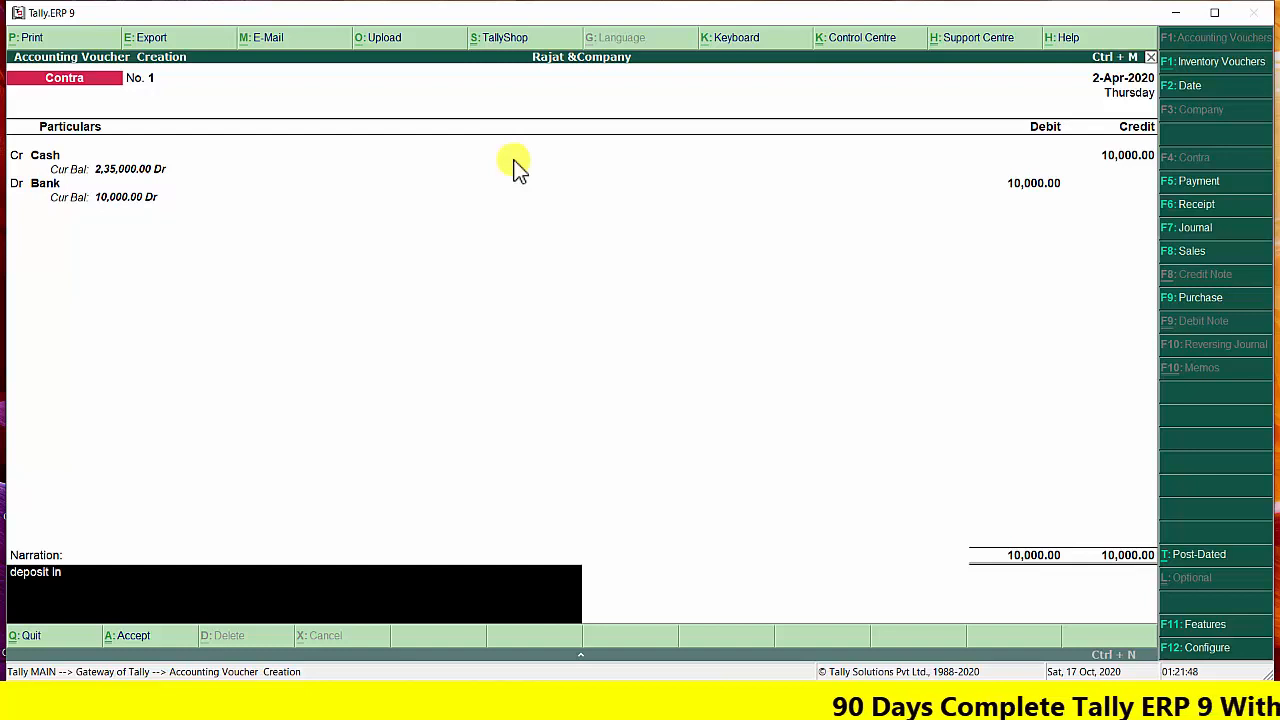
{"action": "type", "text": " bank"}
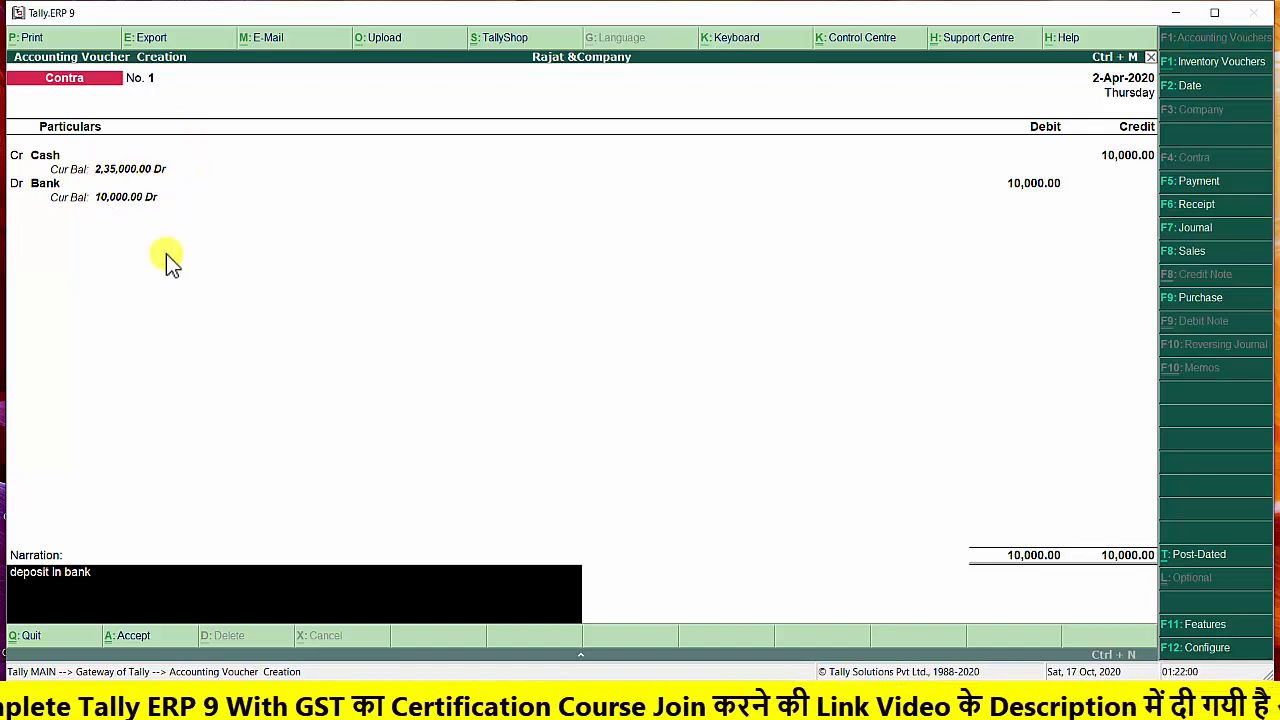
{"action": "key", "text": "Return"}
{"action": "key", "text": "Return"}
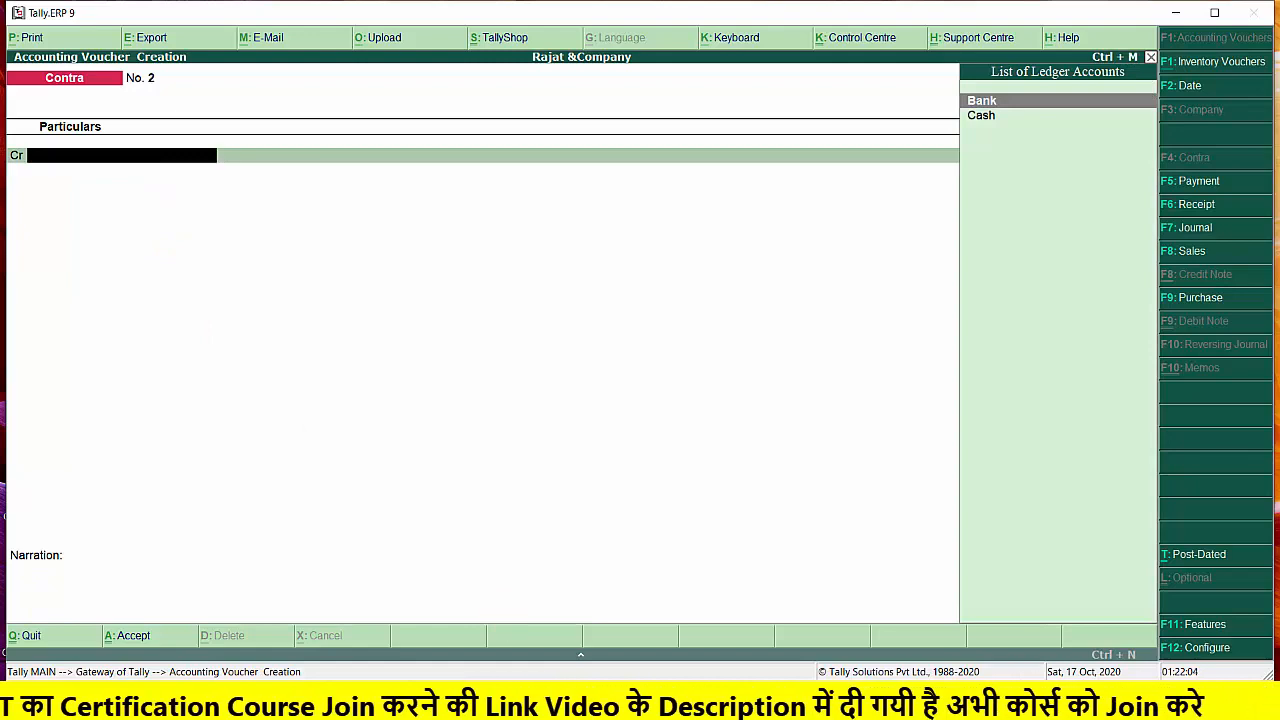
Check the next transaction in the Word exercise document, return to Tally.ERP 9, and switch to a payment voucher
{"action": "left_click", "coordinate": [538, 704]}
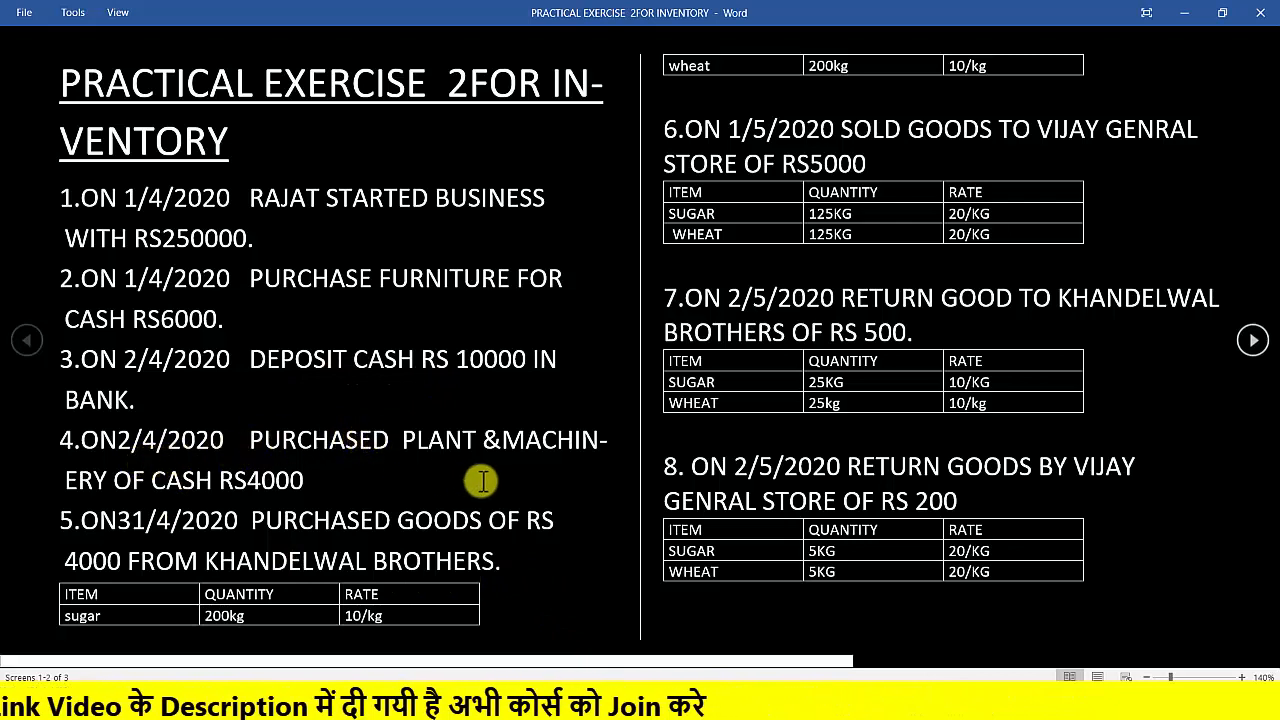
{"action": "left_click", "coordinate": [1196, 22]}
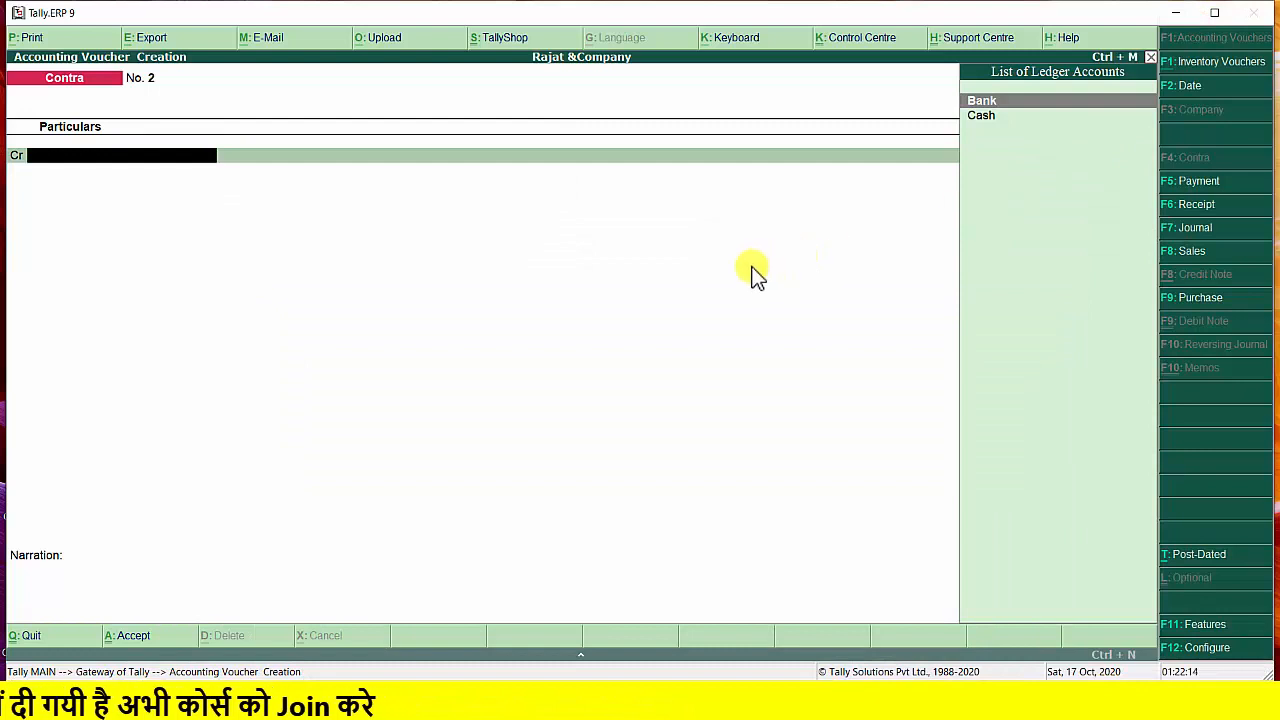
{"action": "left_click", "coordinate": [1183, 186]}
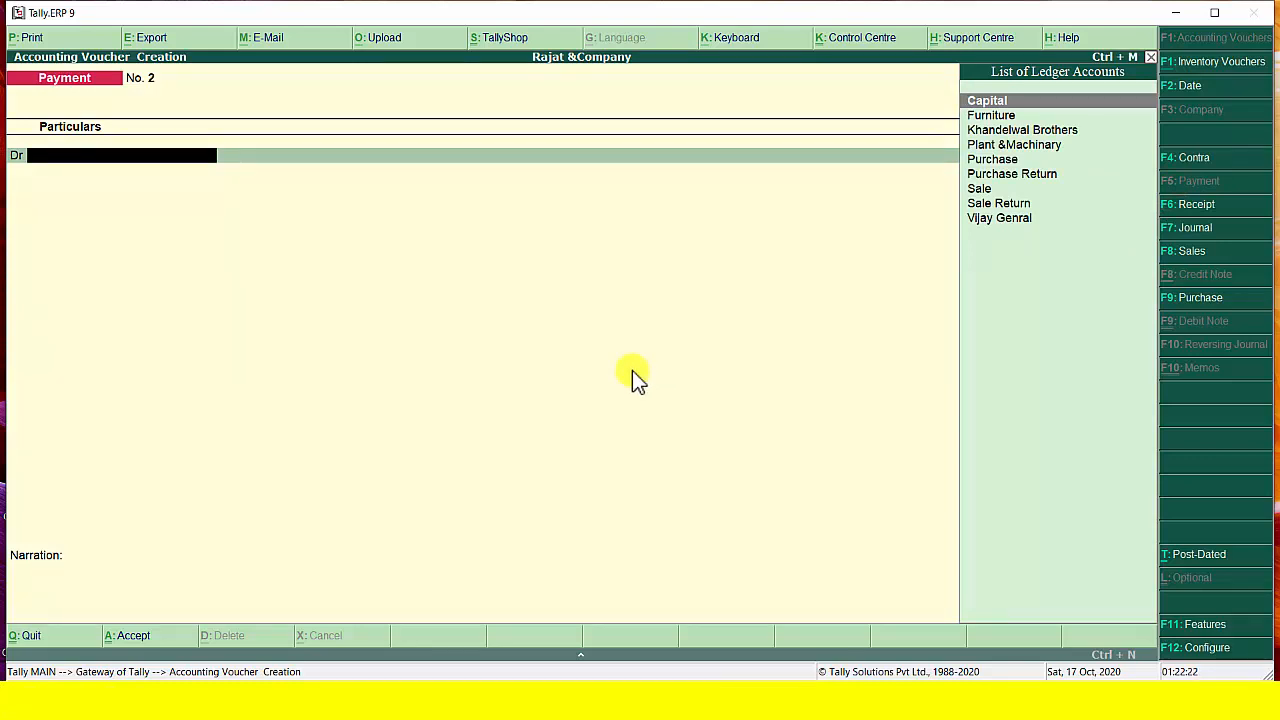
Debit the Plant &Machinary ledger with 4000 in the payment voucher
{"action": "key", "text": "Down"}
{"action": "key", "text": "Down"}
{"action": "key", "text": "Down"}
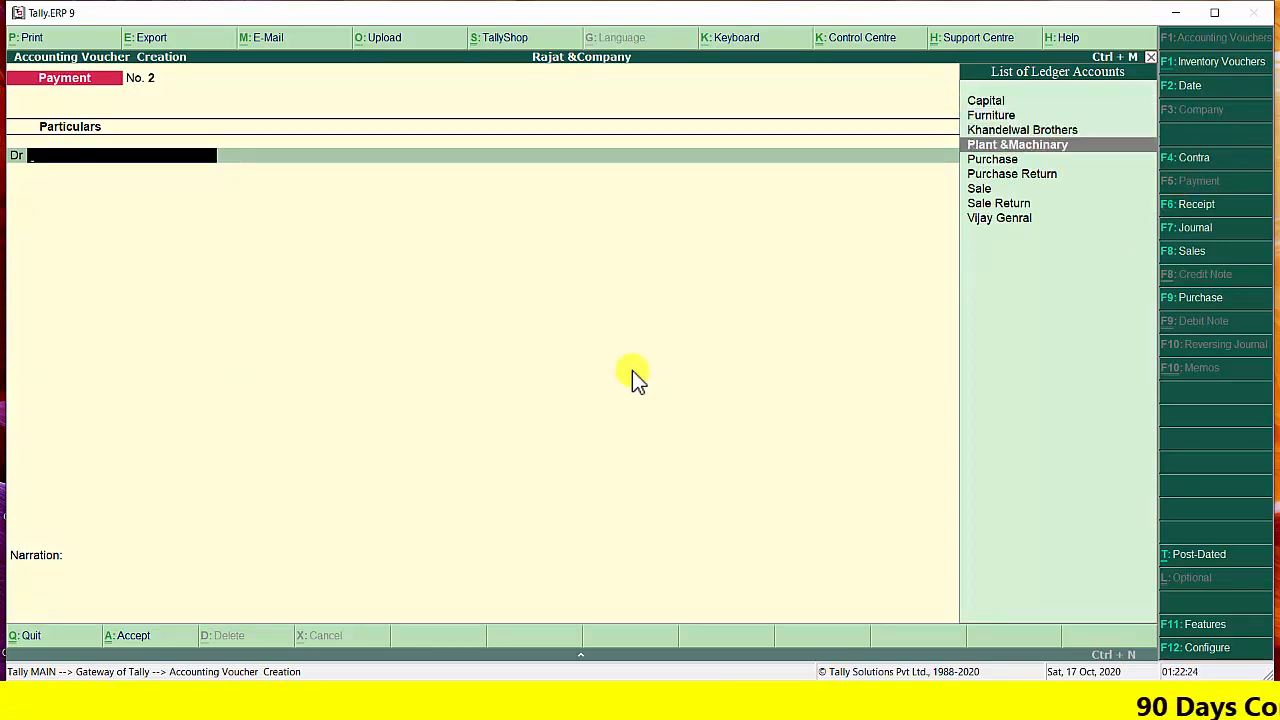
{"action": "key", "text": "Return"}
{"action": "type", "text": "4000"}
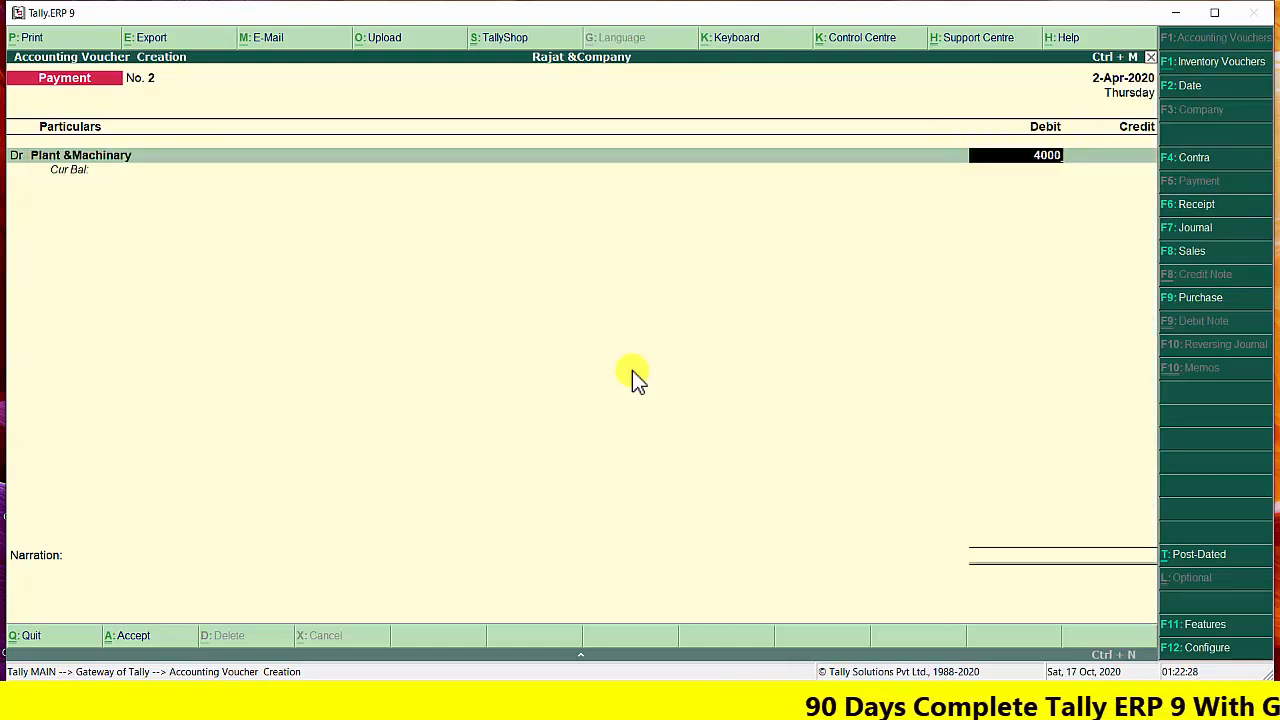
{"action": "key", "text": "Return"}
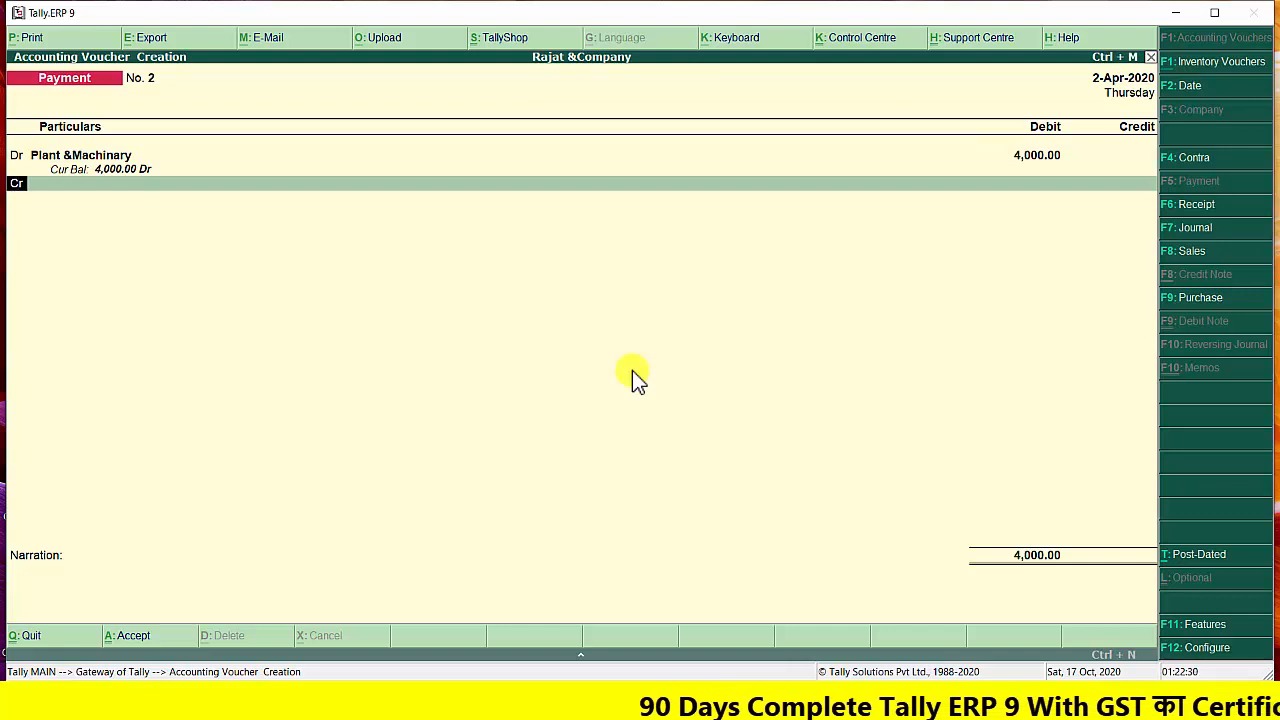
Credit Cash with 4,000.00 as the balancing entry of the payment voucher
{"action": "key", "text": "Return"}
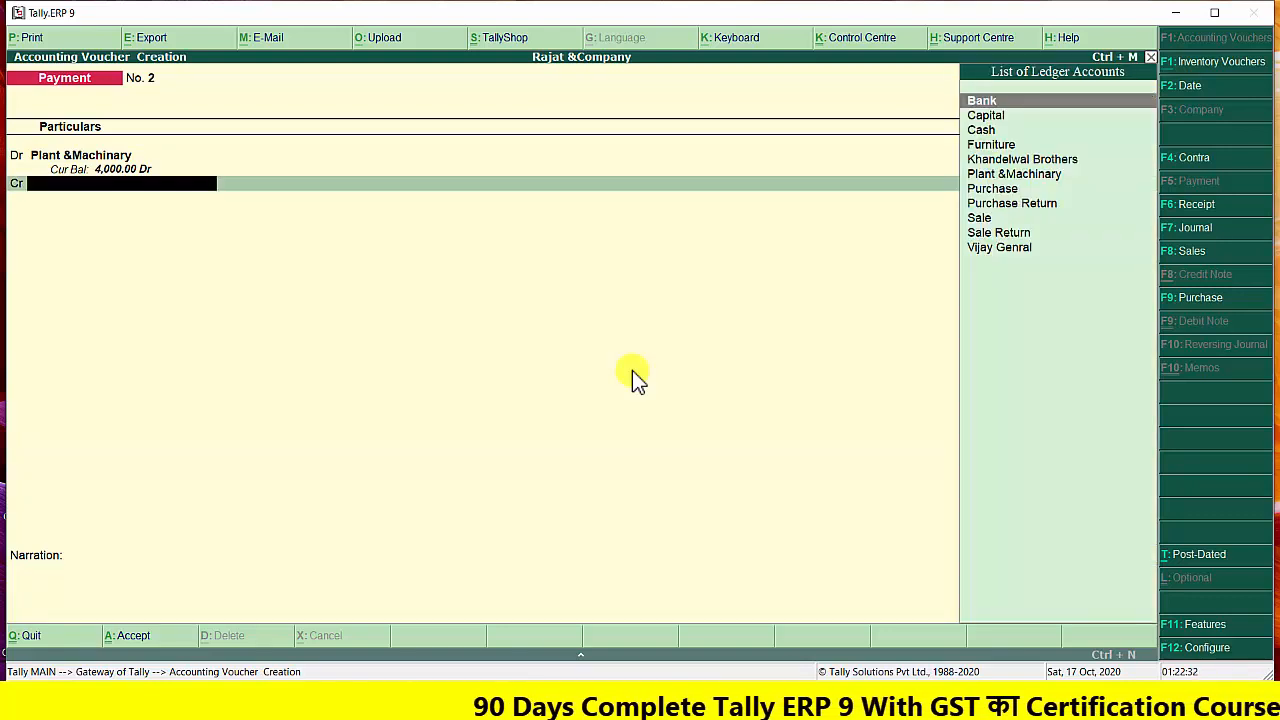
{"action": "key", "text": "Down"}
{"action": "key", "text": "Down"}
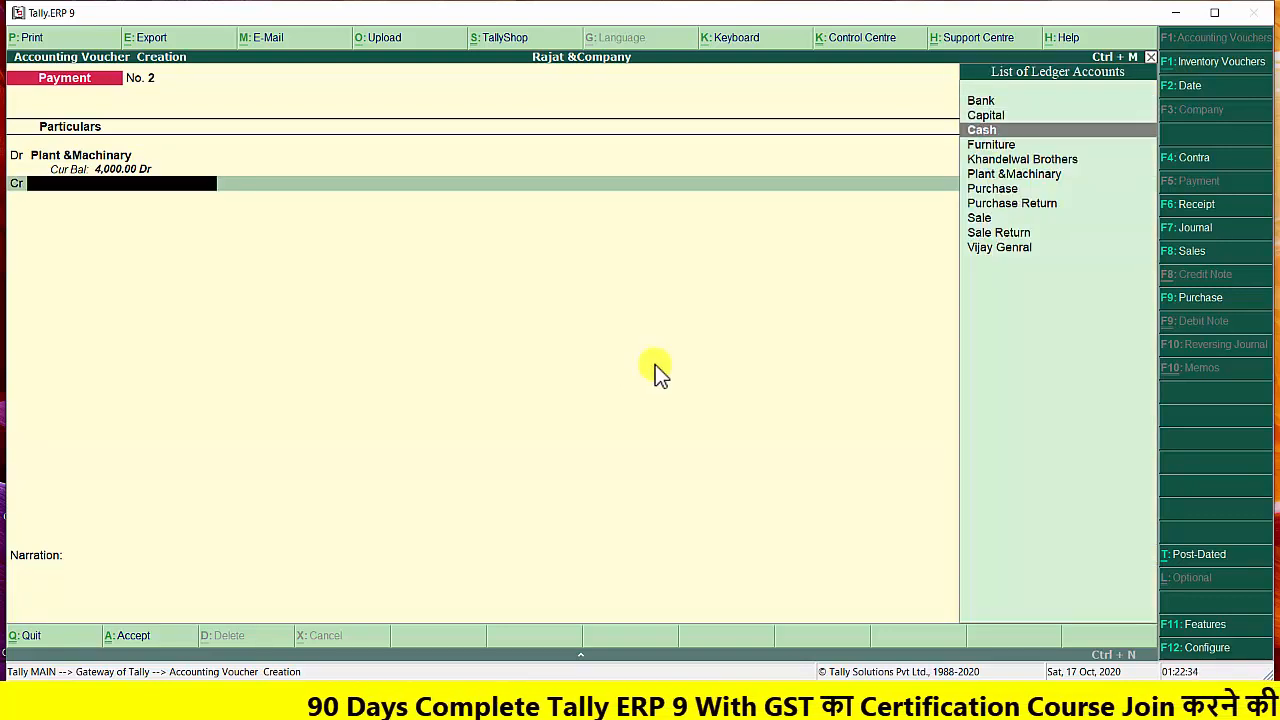
{"action": "key", "text": "Return"}
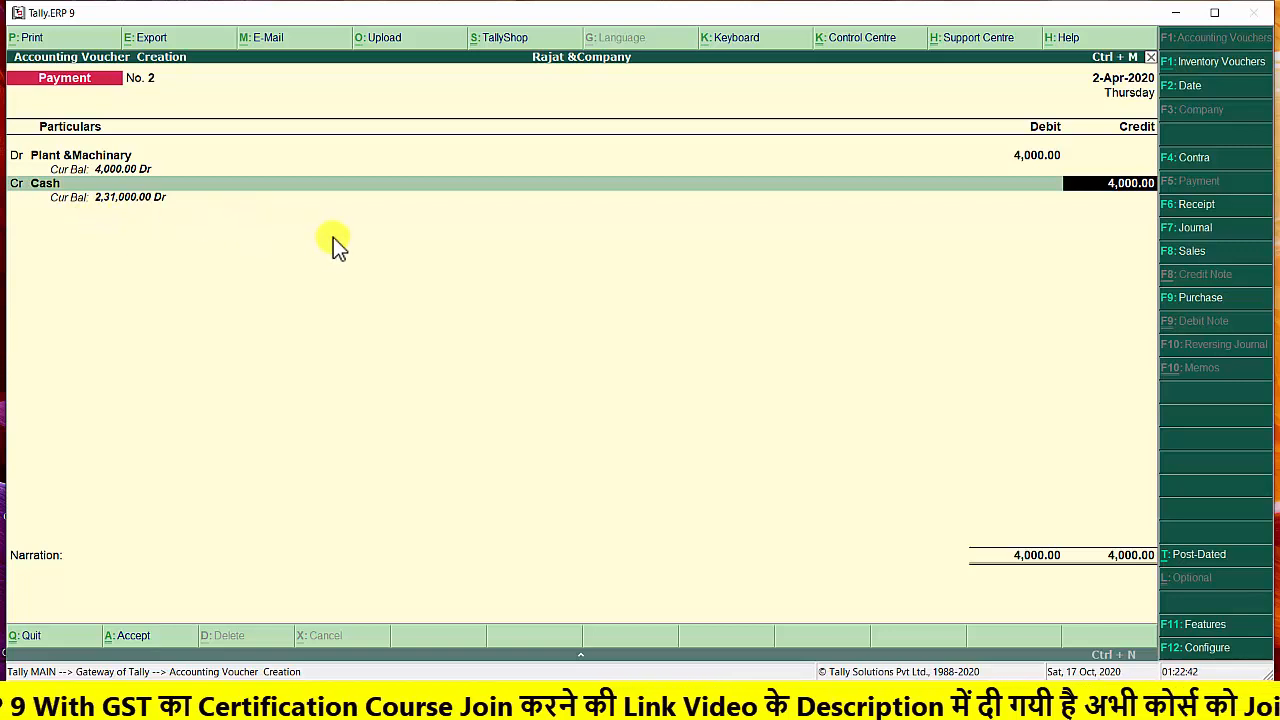
{"action": "key", "text": "Return"}
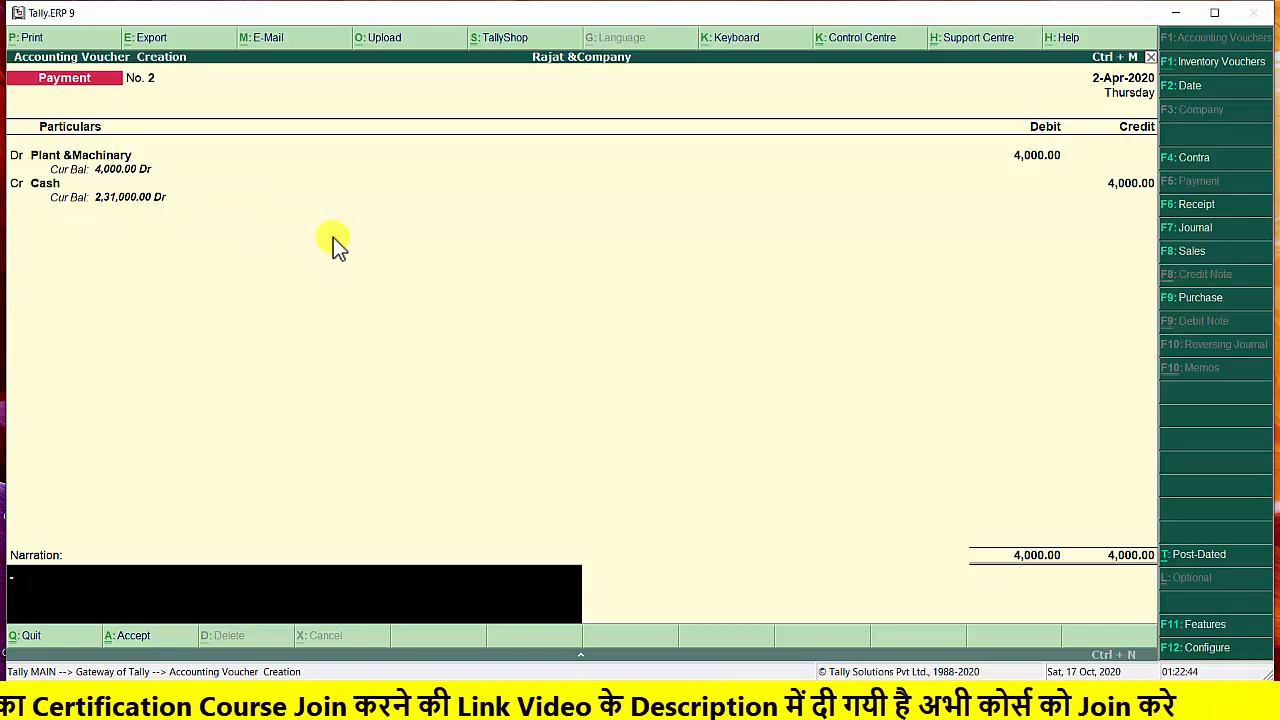
Enter the narration "purchase plant &machinary" for the payment voucher
{"action": "type", "text": "purchase plant"}
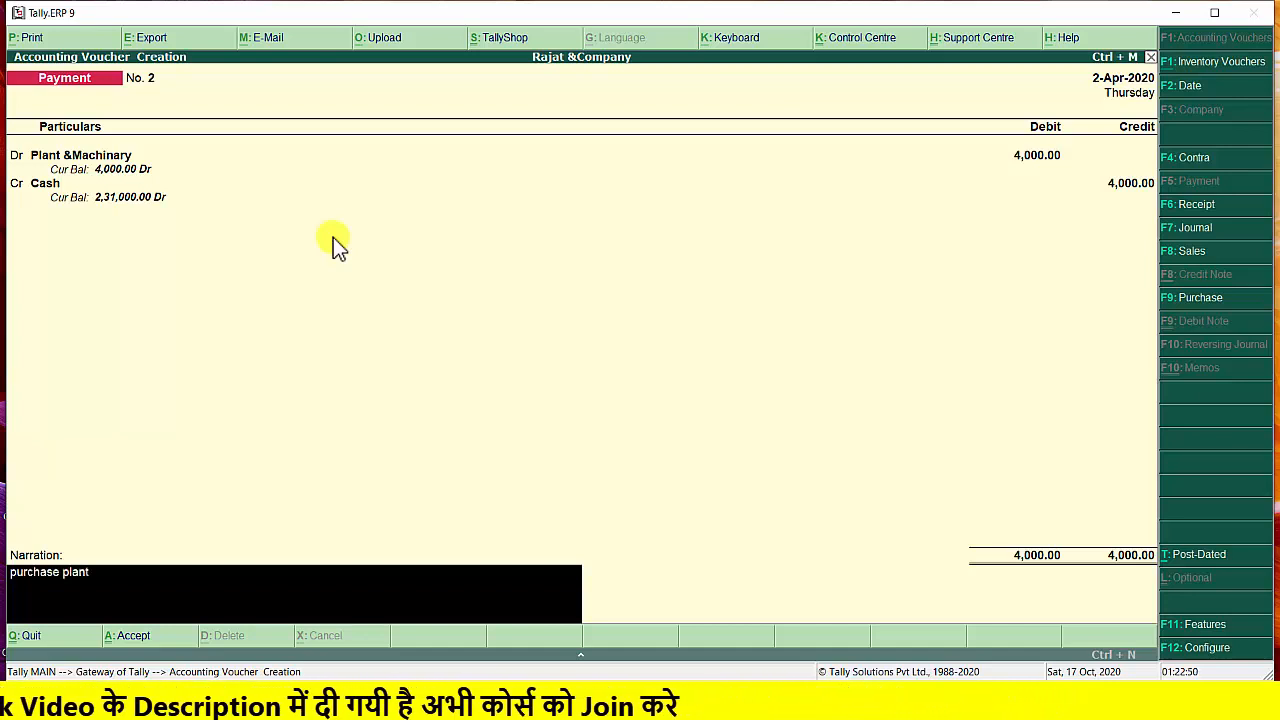
{"action": "type", "text": " &"}
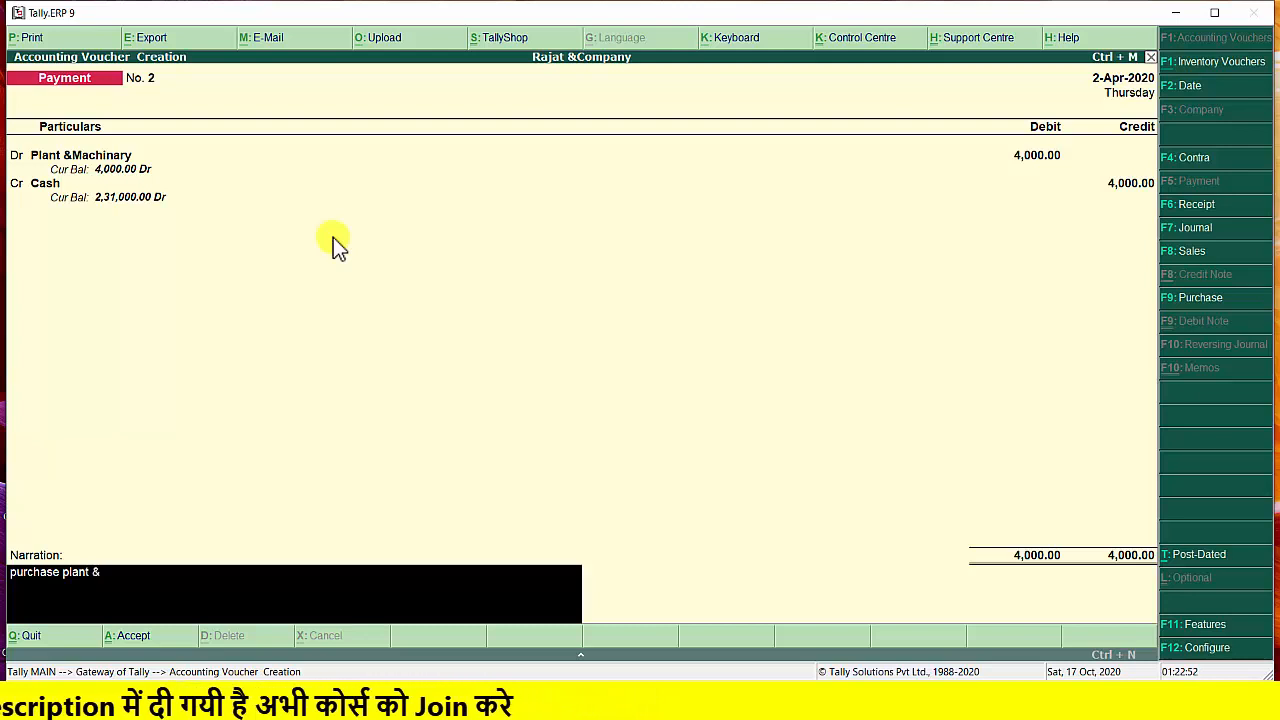
{"action": "type", "text": "machinary"}
{"action": "key", "text": "Return"}
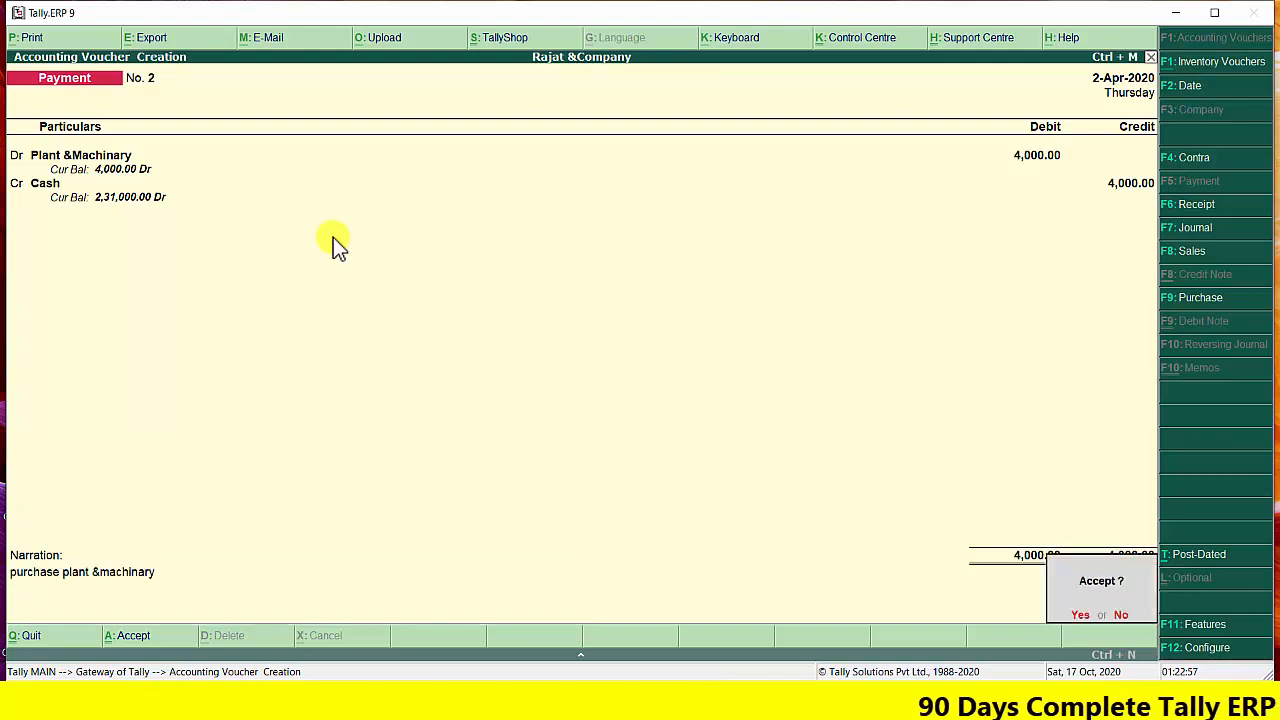
Save the plant and machinery payment voucher, and check the next transaction in the Word exercise document
{"action": "key", "text": "Return"}
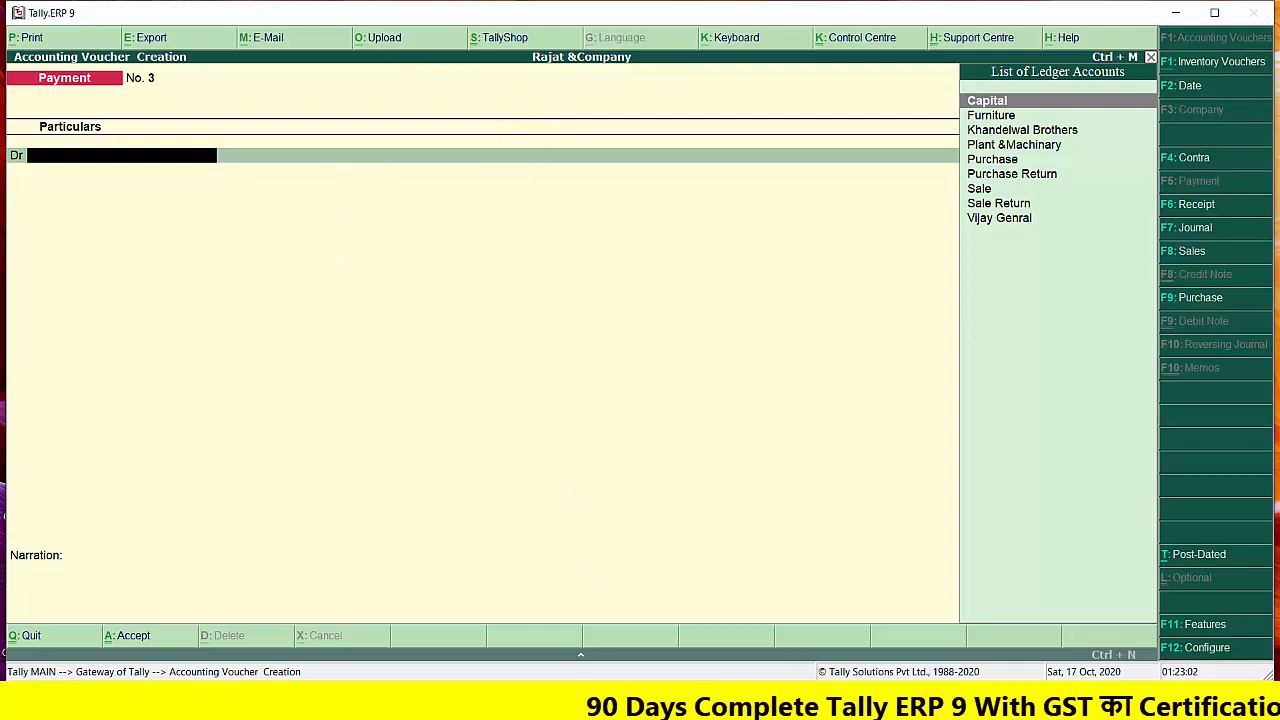
{"action": "key", "text": "alt+Tab"}
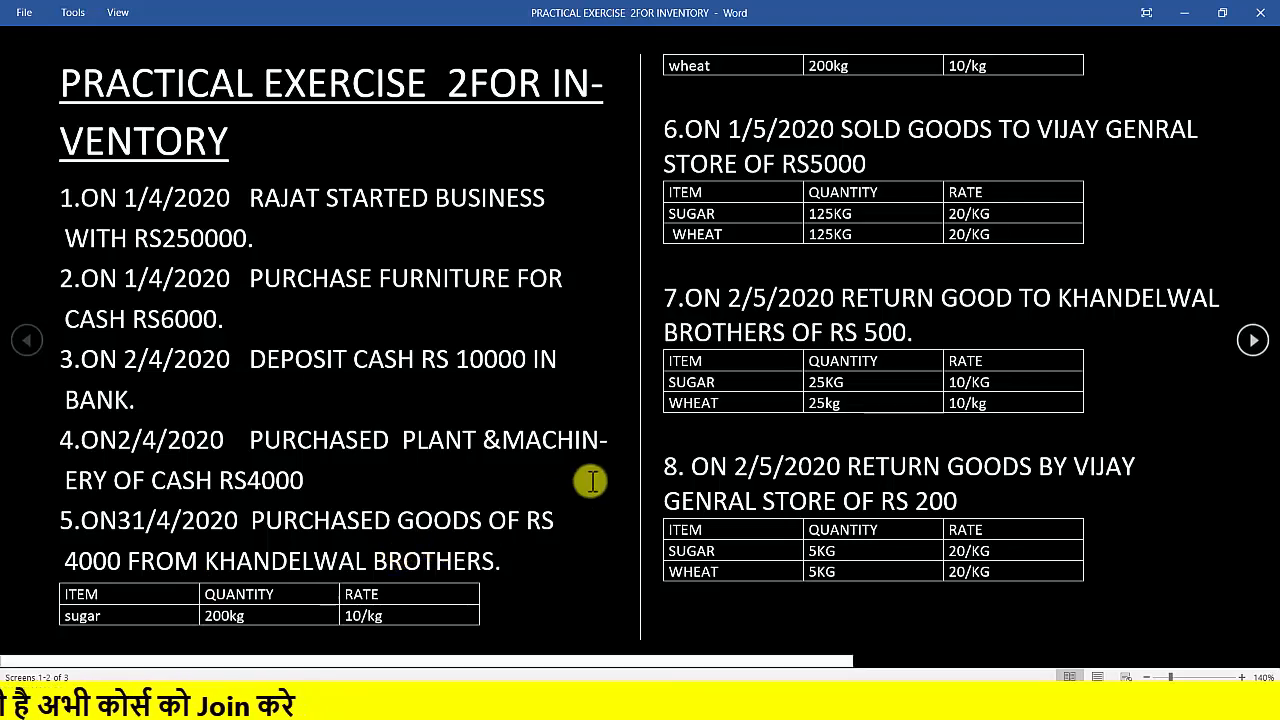
{"action": "left_click", "coordinate": [1192, 20]}
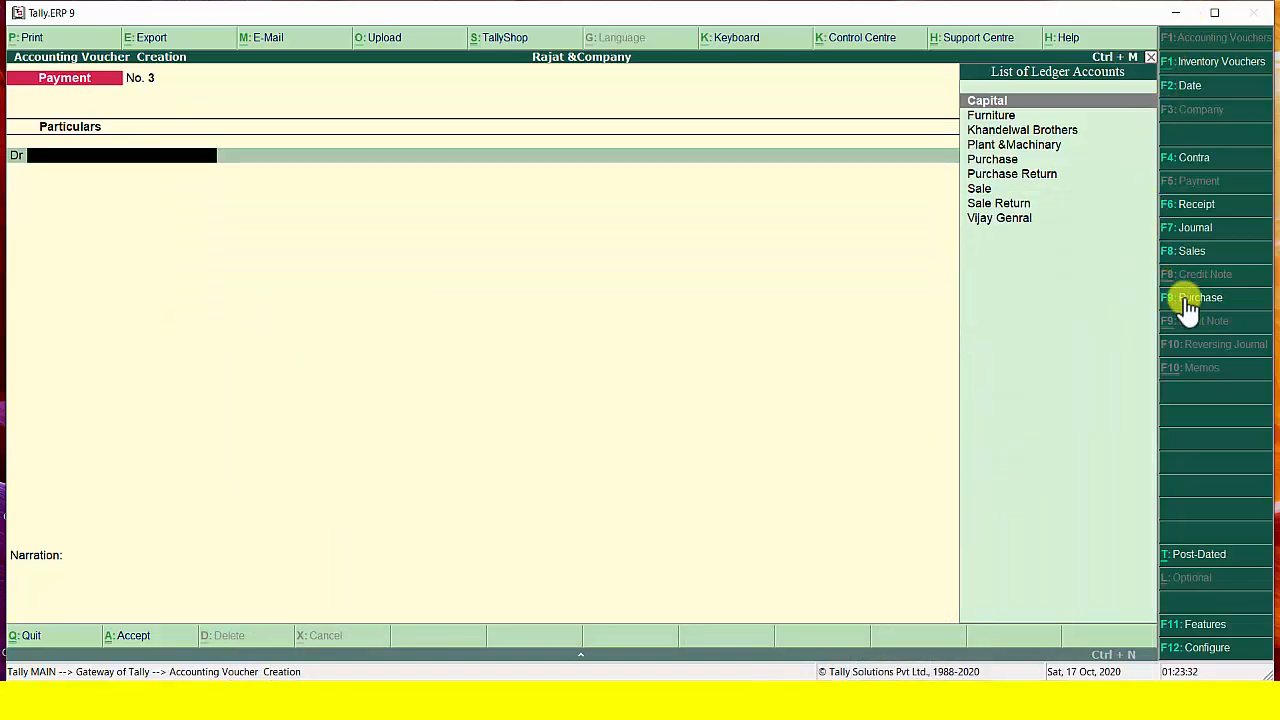
Switch to a purchase voucher dated 1-5-2020 and enter supplier invoice number 111 with the date 1-May-2020
{"action": "left_click", "coordinate": [1186, 297]}
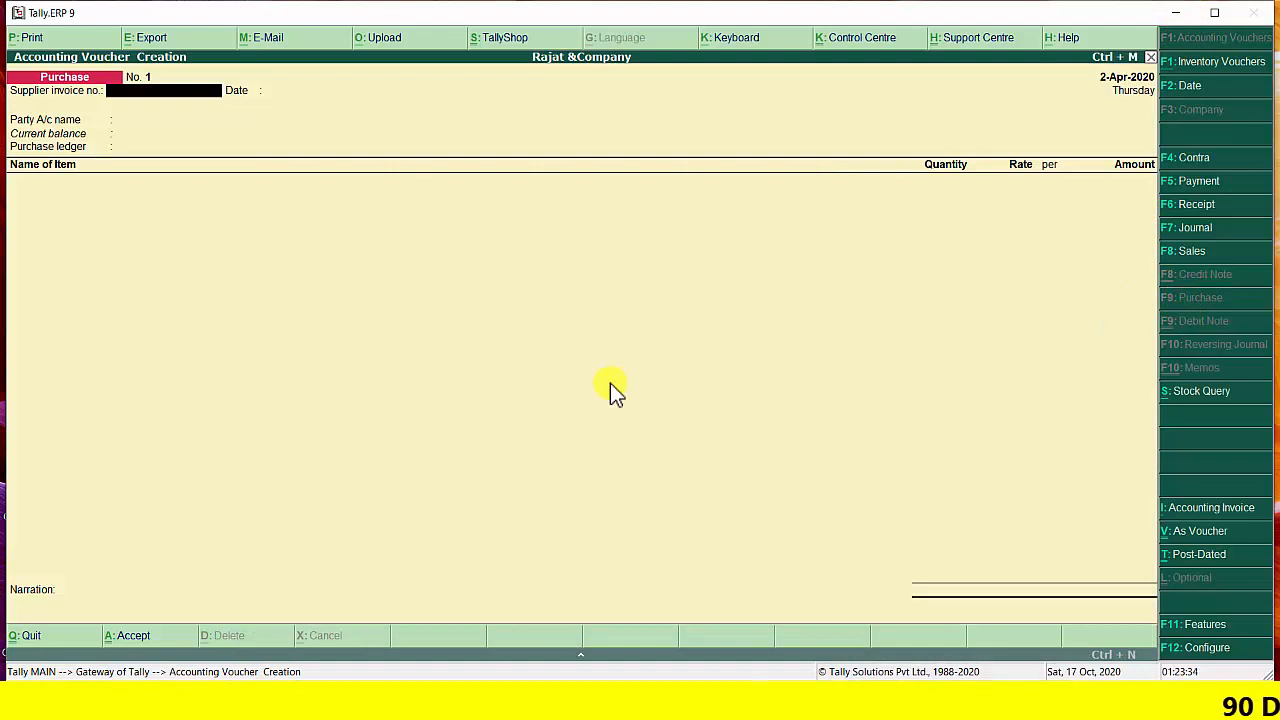
{"action": "key", "text": "F2"}
{"action": "type", "text": "31"}
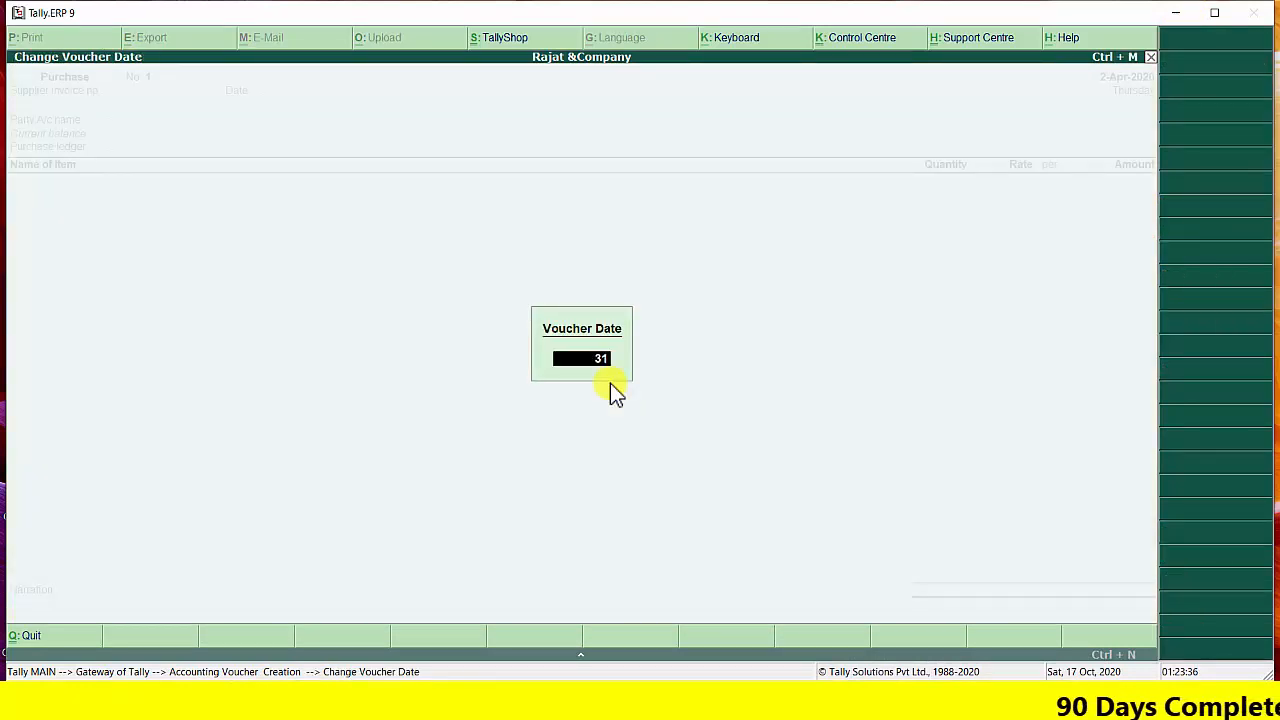
{"action": "type", "text": "-4"}
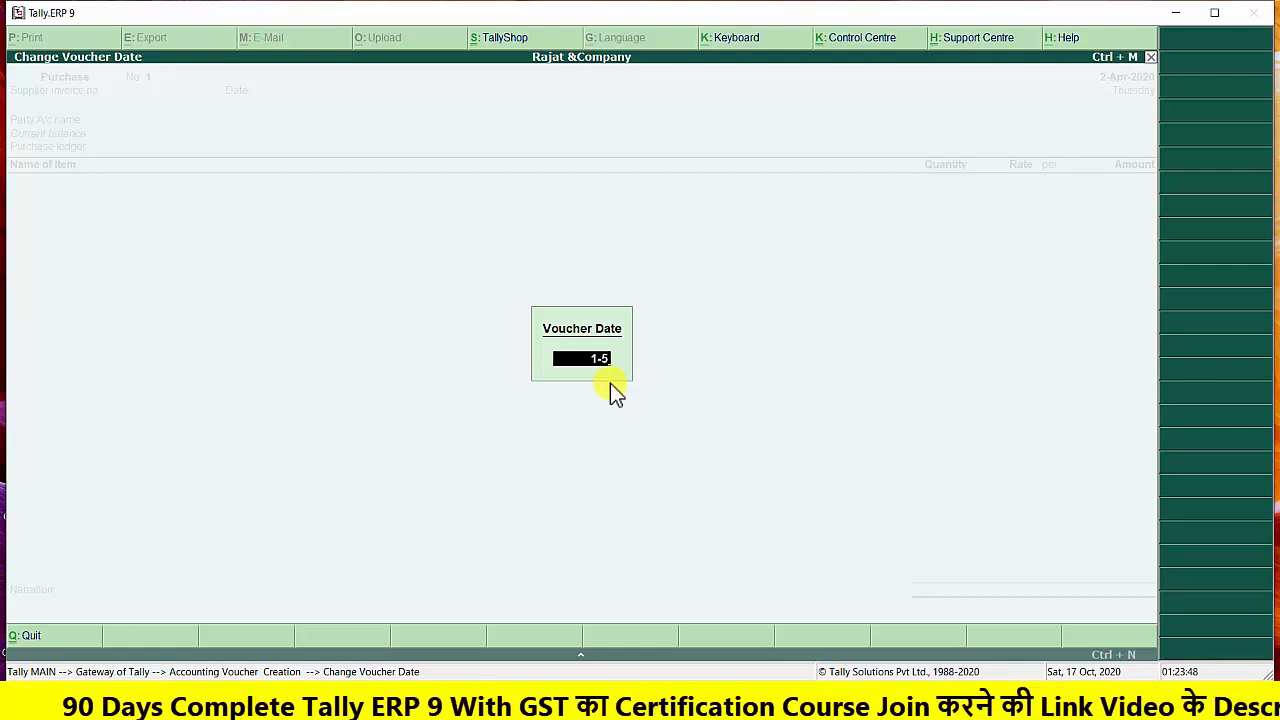
{"action": "key", "text": "Return"}
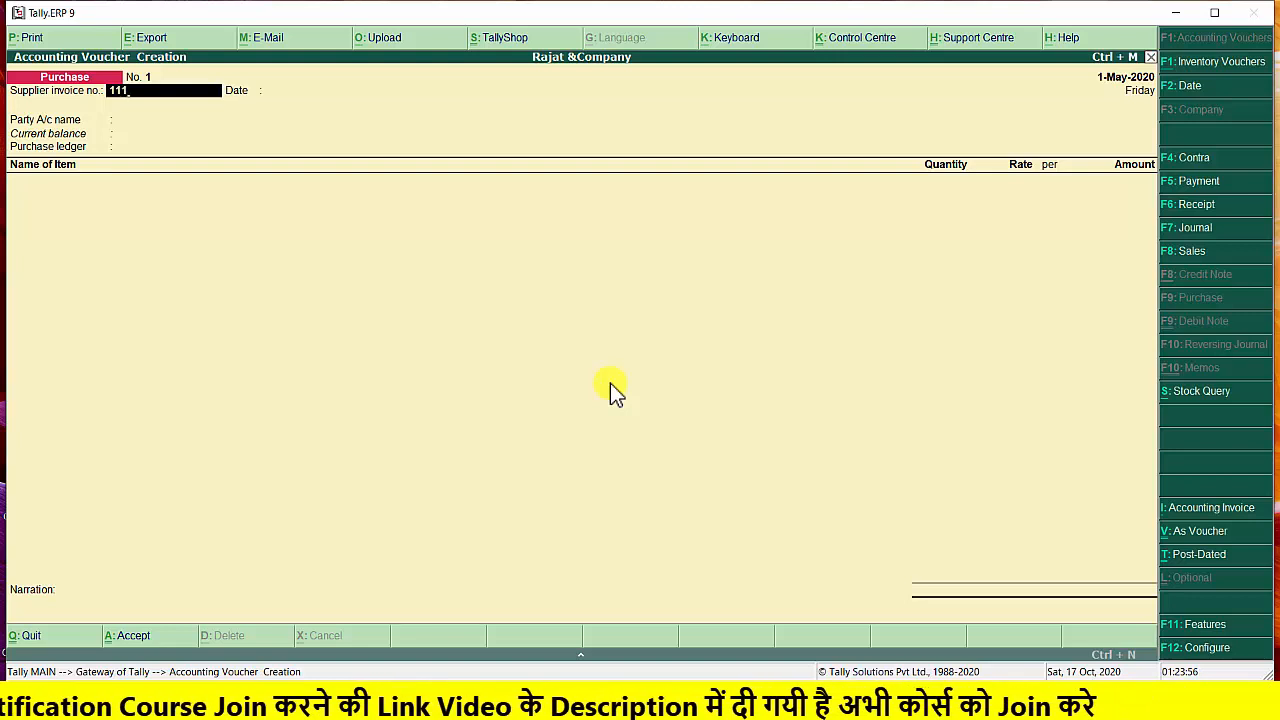
{"action": "key", "text": "Return"}
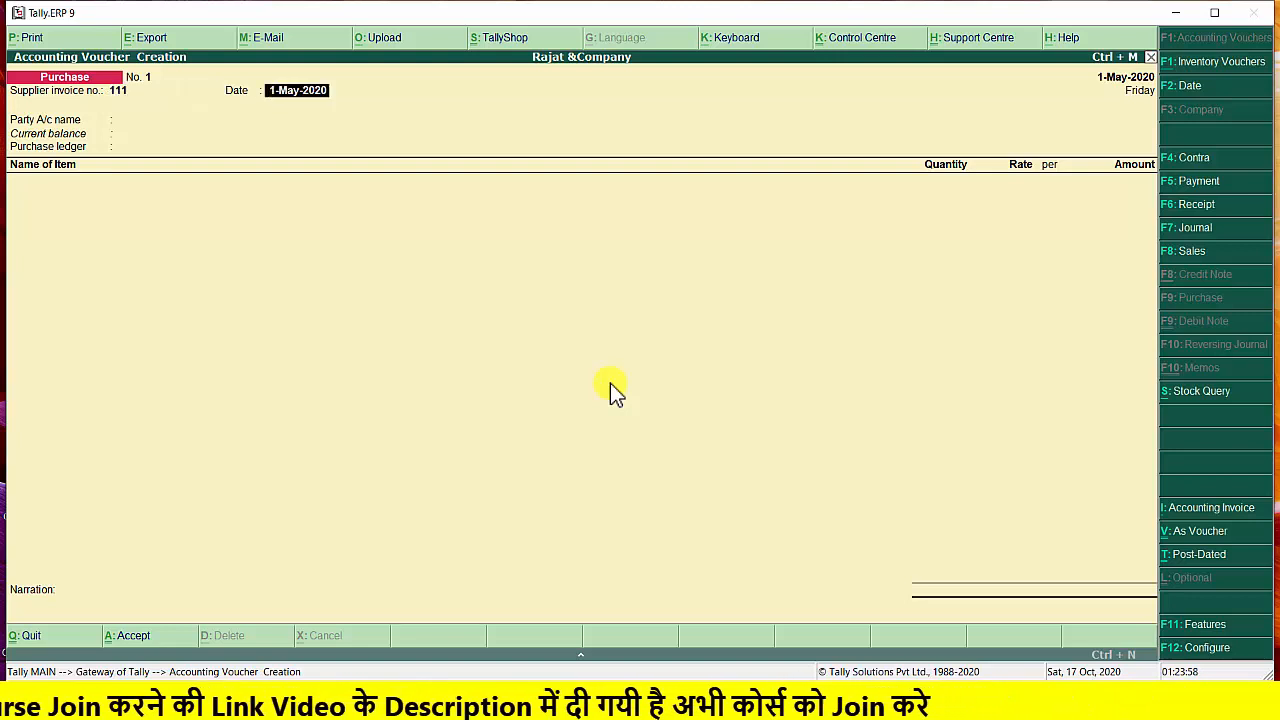
{"action": "key", "text": "Return"}
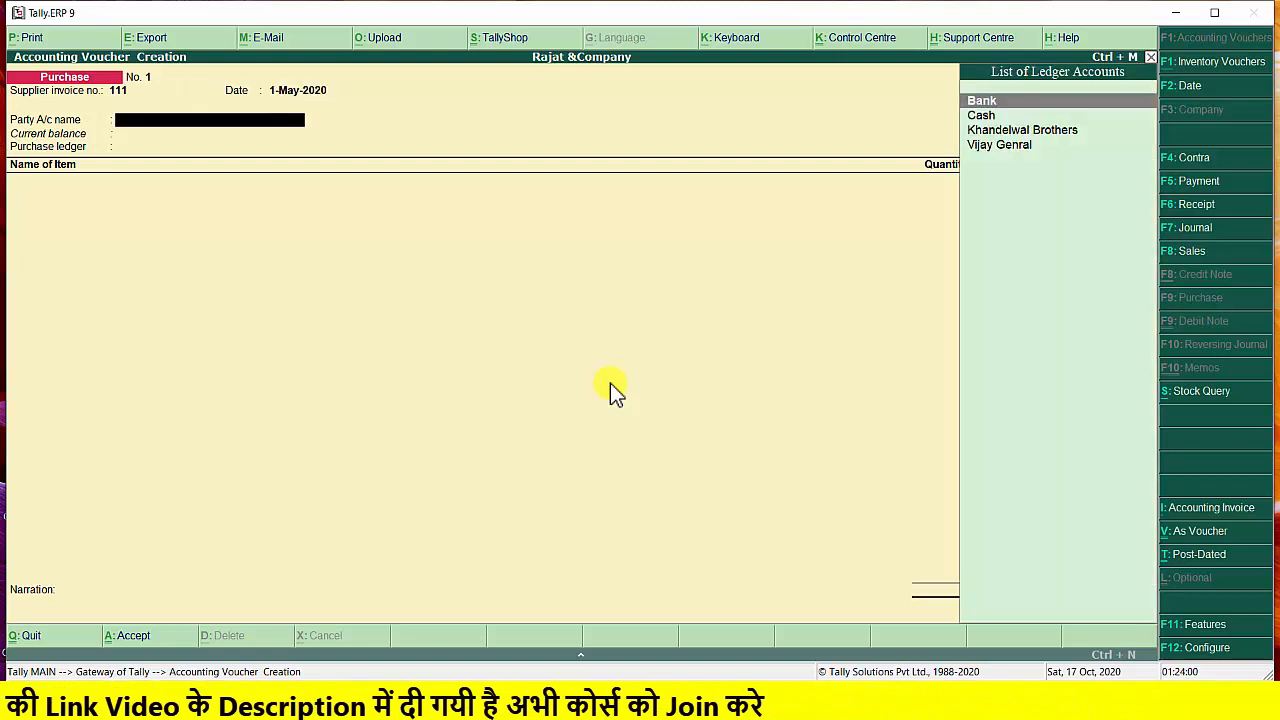
Choose Khandelwal Brothers as the party, accept the supplier details with state Madhya Pradesh, and choose Purchase as the purchase ledger
{"action": "key", "text": "Down"}
{"action": "key", "text": "Down"}
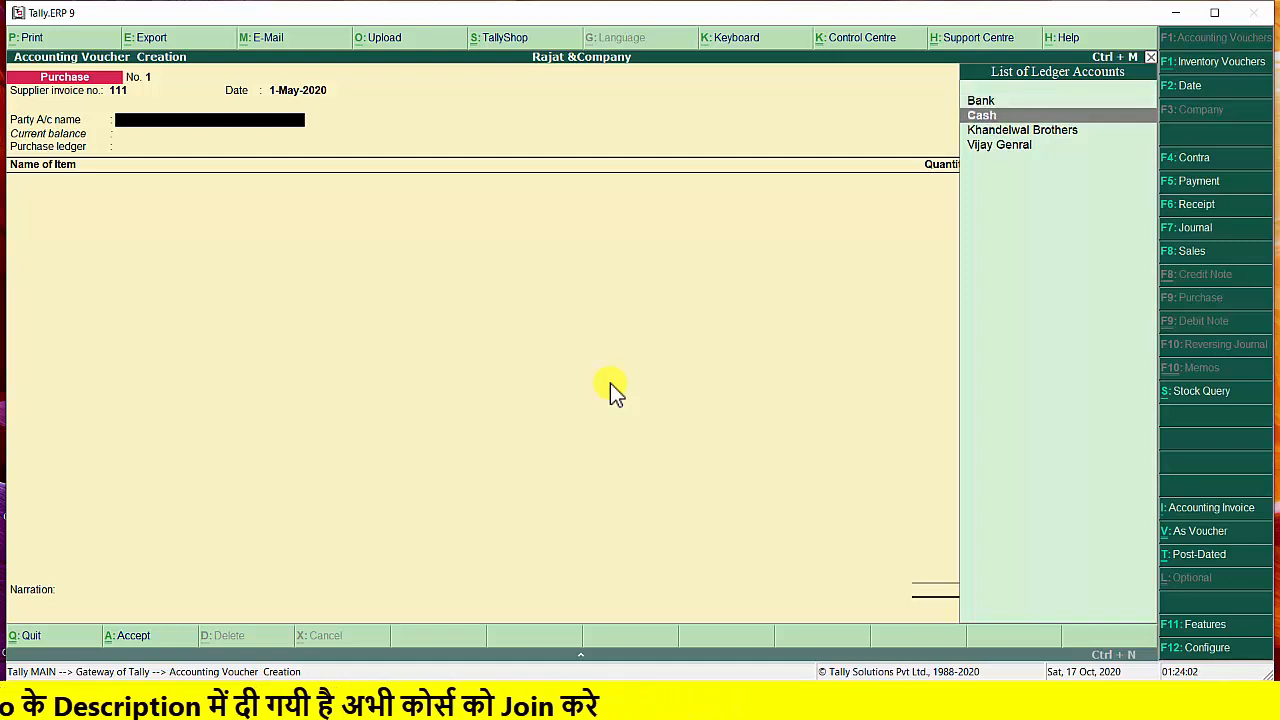
{"action": "key", "text": "Return"}
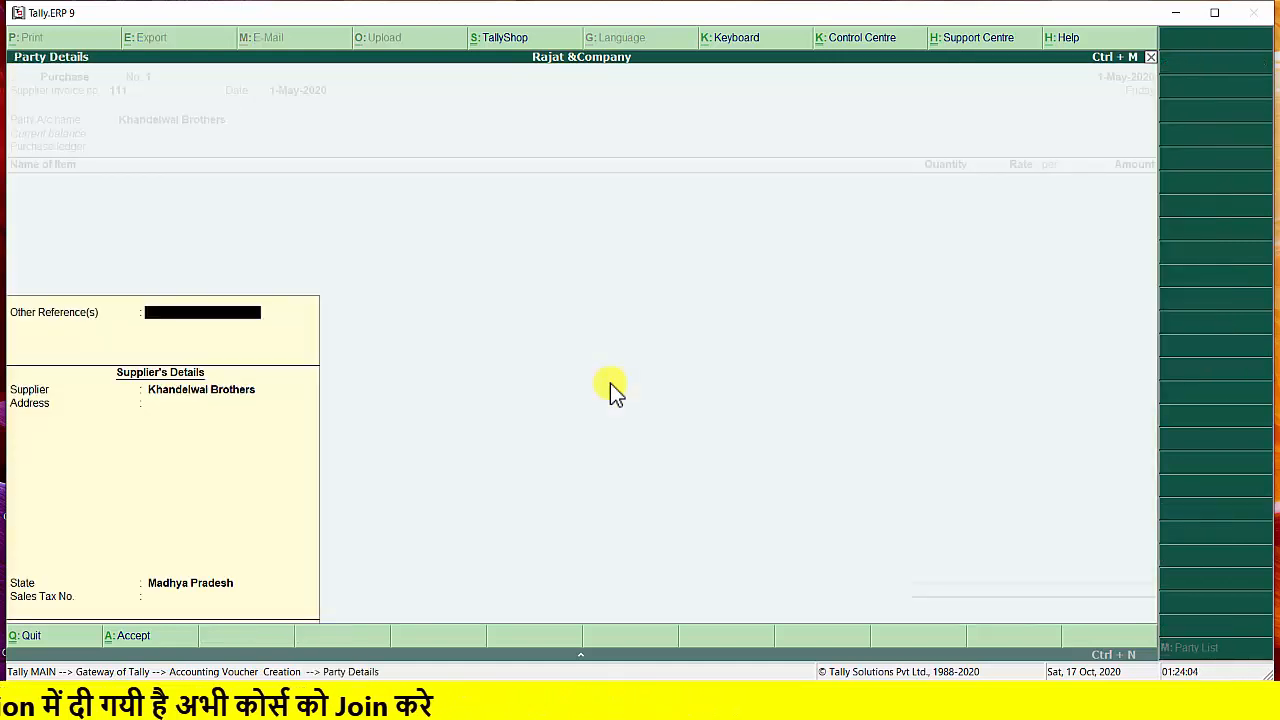
{"action": "key", "text": "Return"}
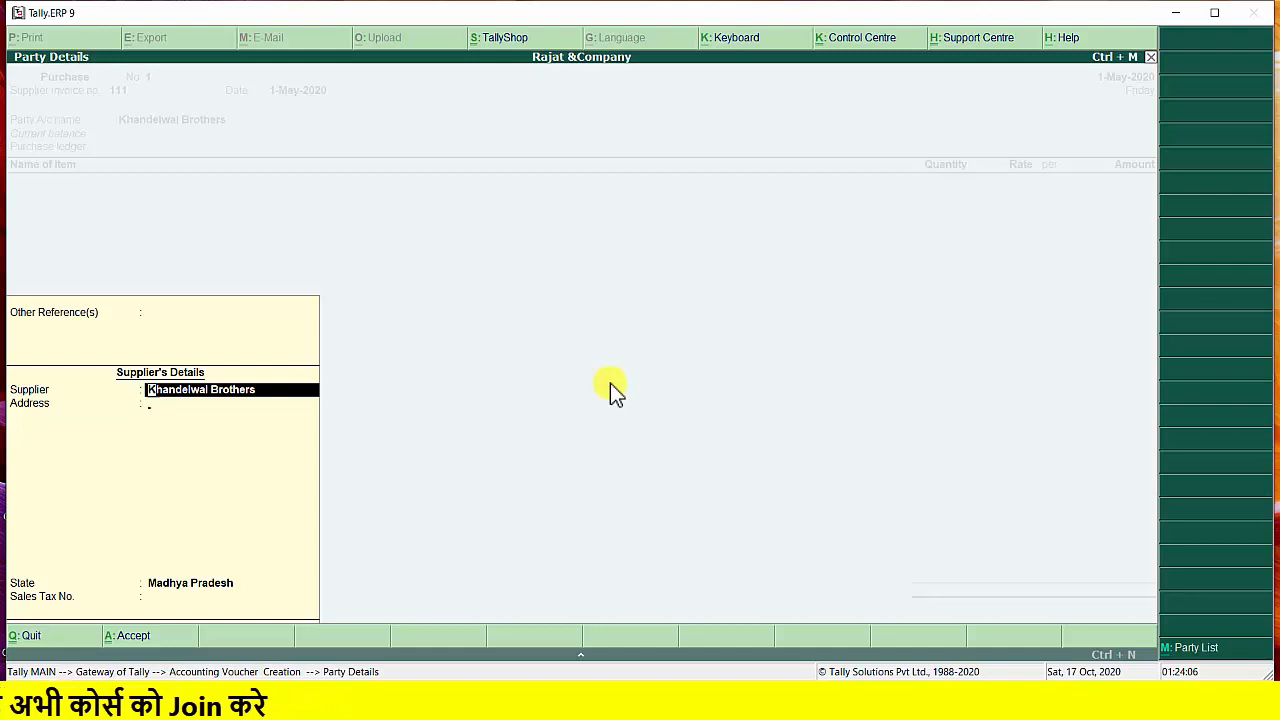
{"action": "key", "text": "Return"}
{"action": "key", "text": "Return"}
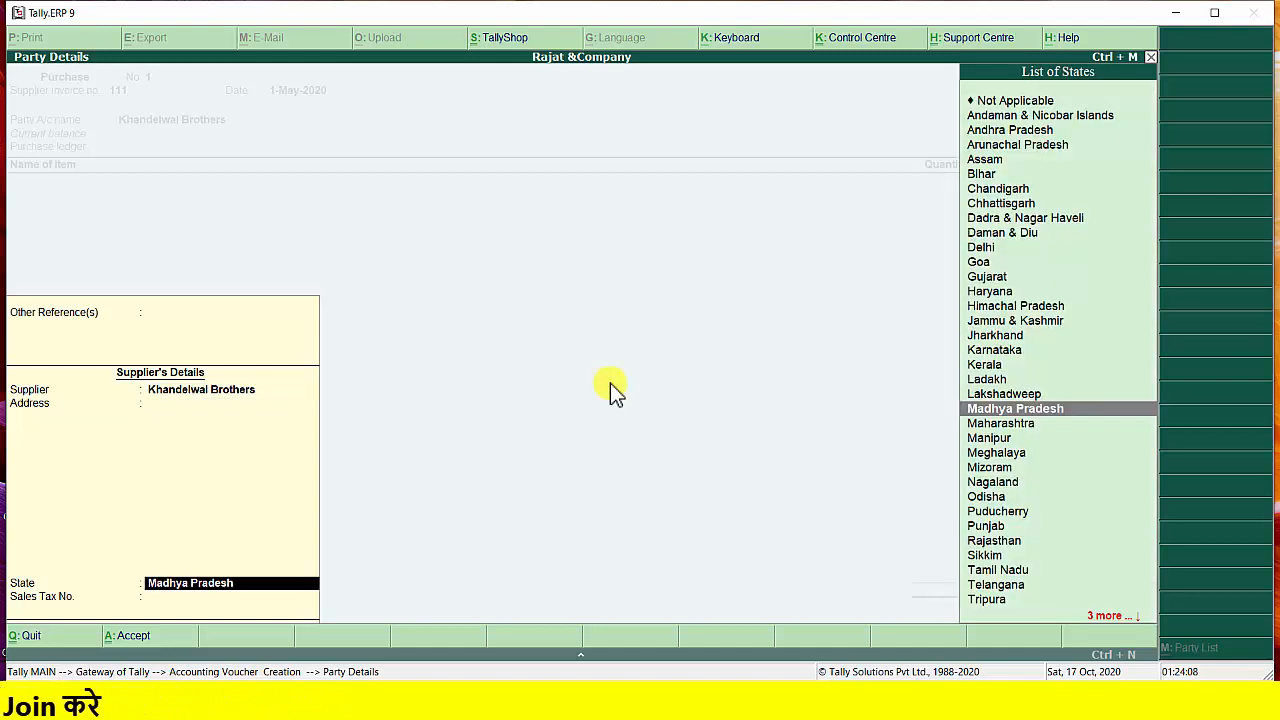
{"action": "key", "text": "Return"}
{"action": "key", "text": "Return"}
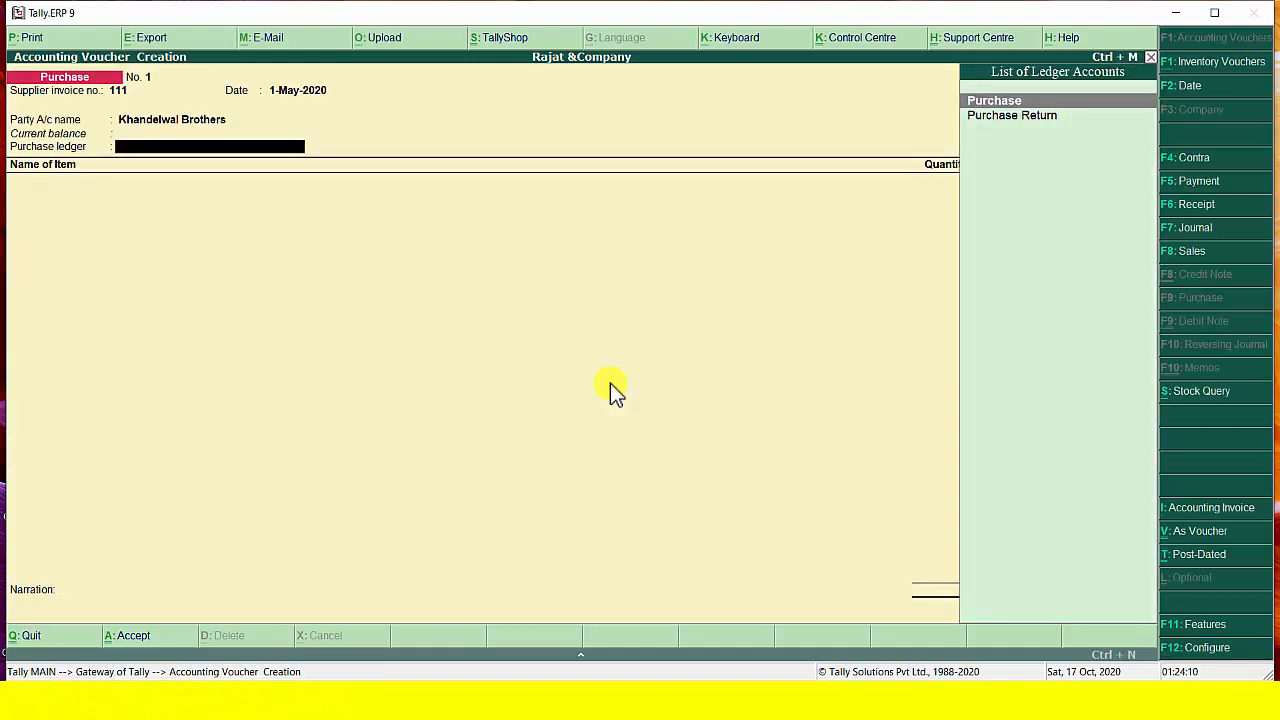
{"action": "key", "text": "Return"}
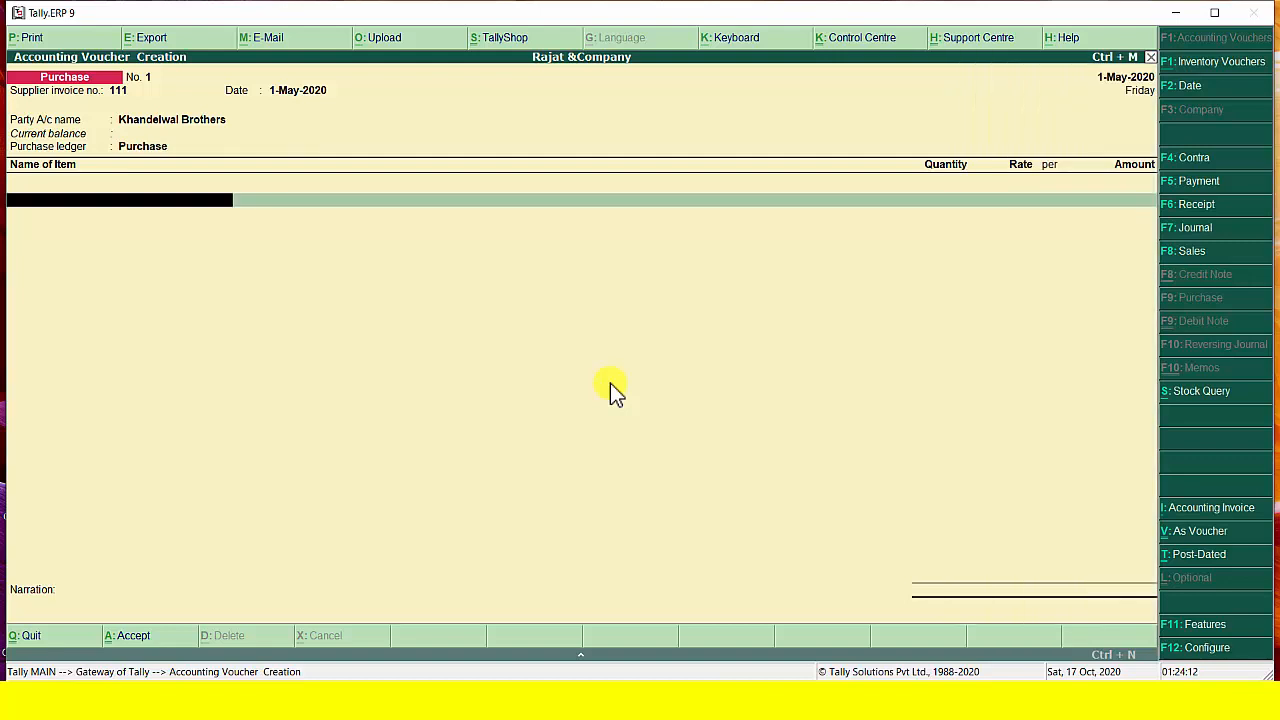
Add the stock item Sugar to the purchase voucher with quantity 200 kg at a rate of 10.00 per kg
{"action": "type", "text": "S"}
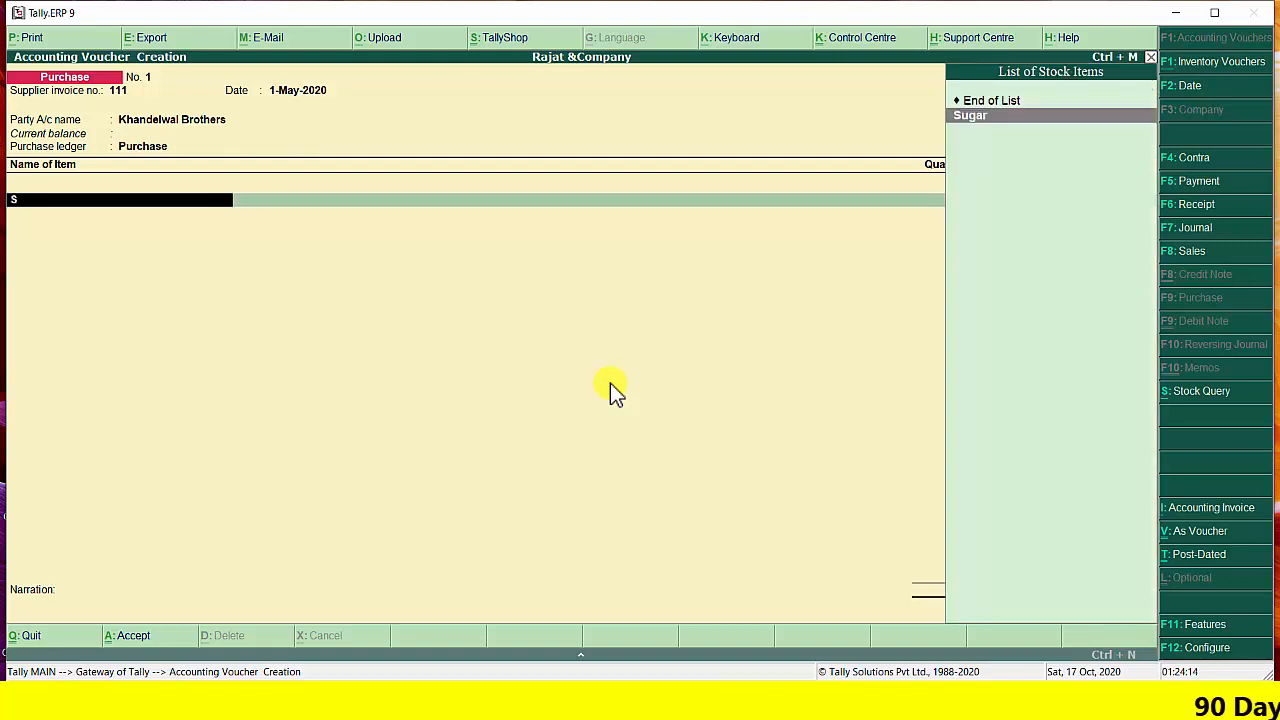
{"action": "key", "text": "Return"}
{"action": "type", "text": "200"}
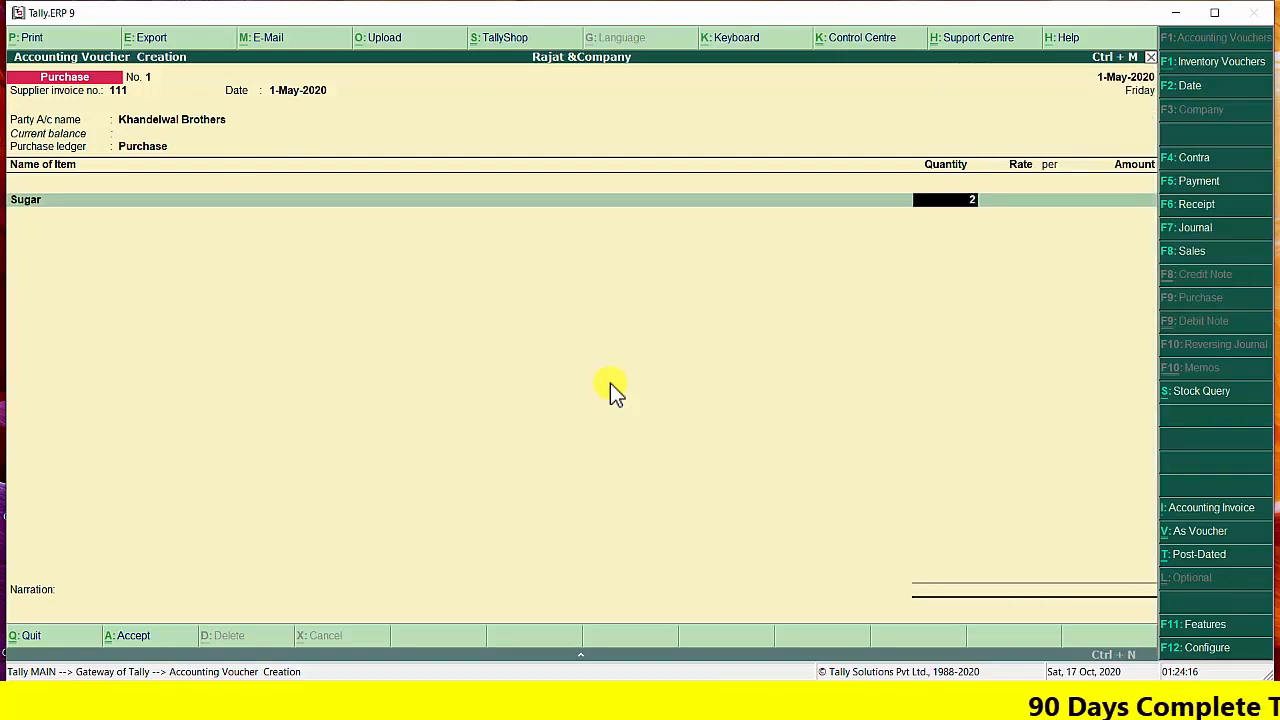
{"action": "key", "text": "Return"}
{"action": "type", "text": "10"}
{"action": "key", "text": "Return"}
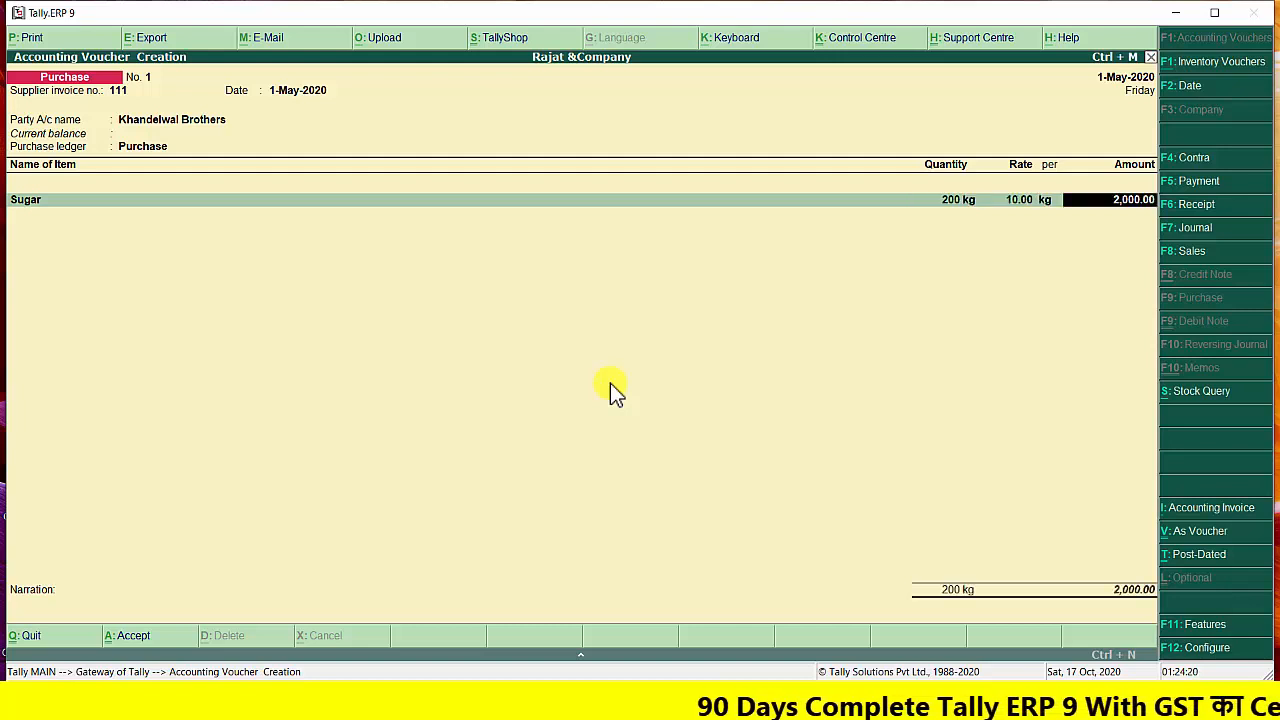
{"action": "key", "text": "Return"}
Add the stock item Wheat to the purchase voucher with quantity 200 kg at a rate of 10.00 per kg
{"action": "type", "text": "Wheat"}
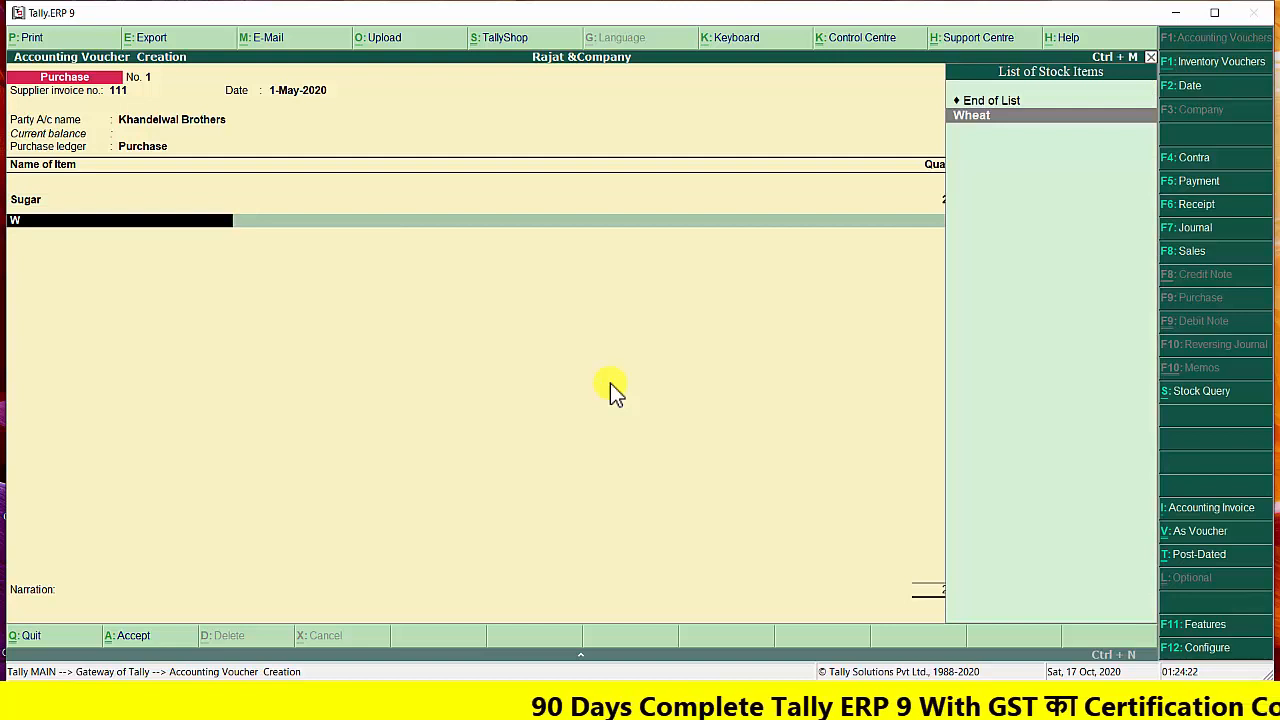
{"action": "key", "text": "Return"}
{"action": "type", "text": "200 kg"}
{"action": "key", "text": "Return"}
{"action": "type", "text": "10"}
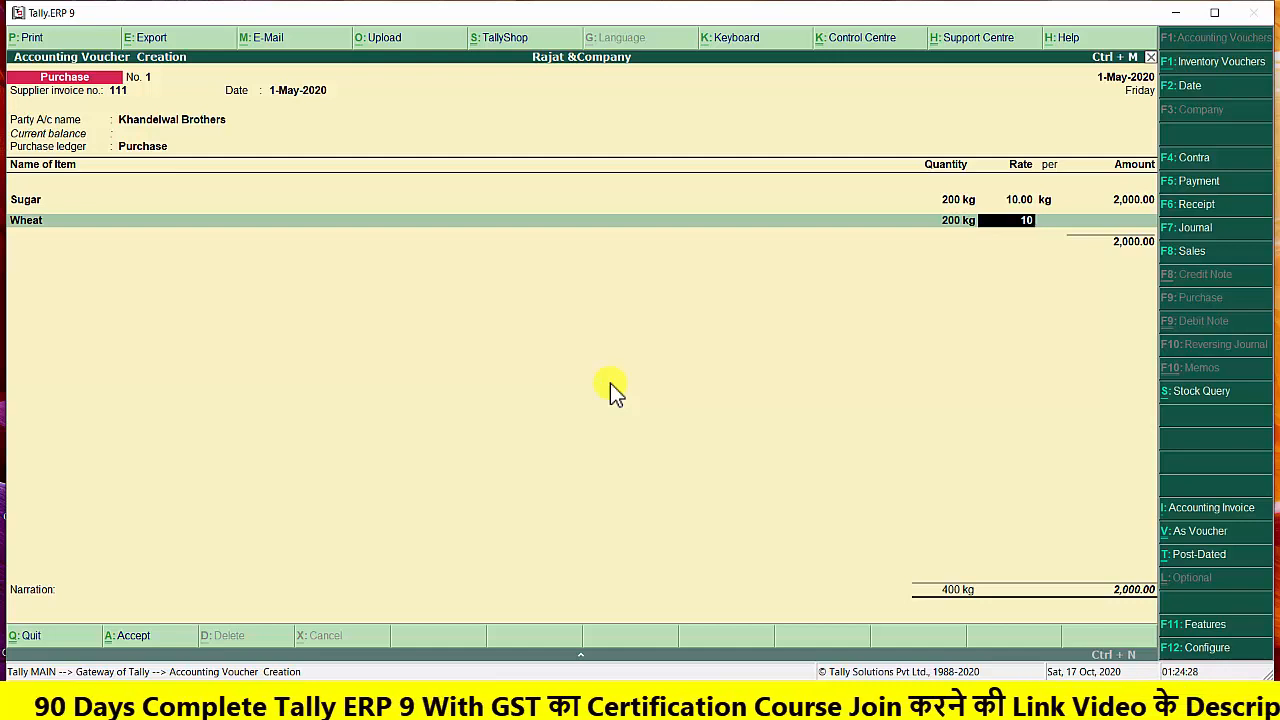
{"action": "key", "text": "Return"}
End the item list, enter the narration "purchase goods to khandelwal", and save the purchase voucher
{"action": "key", "text": "Return"}
{"action": "key", "text": "Return"}
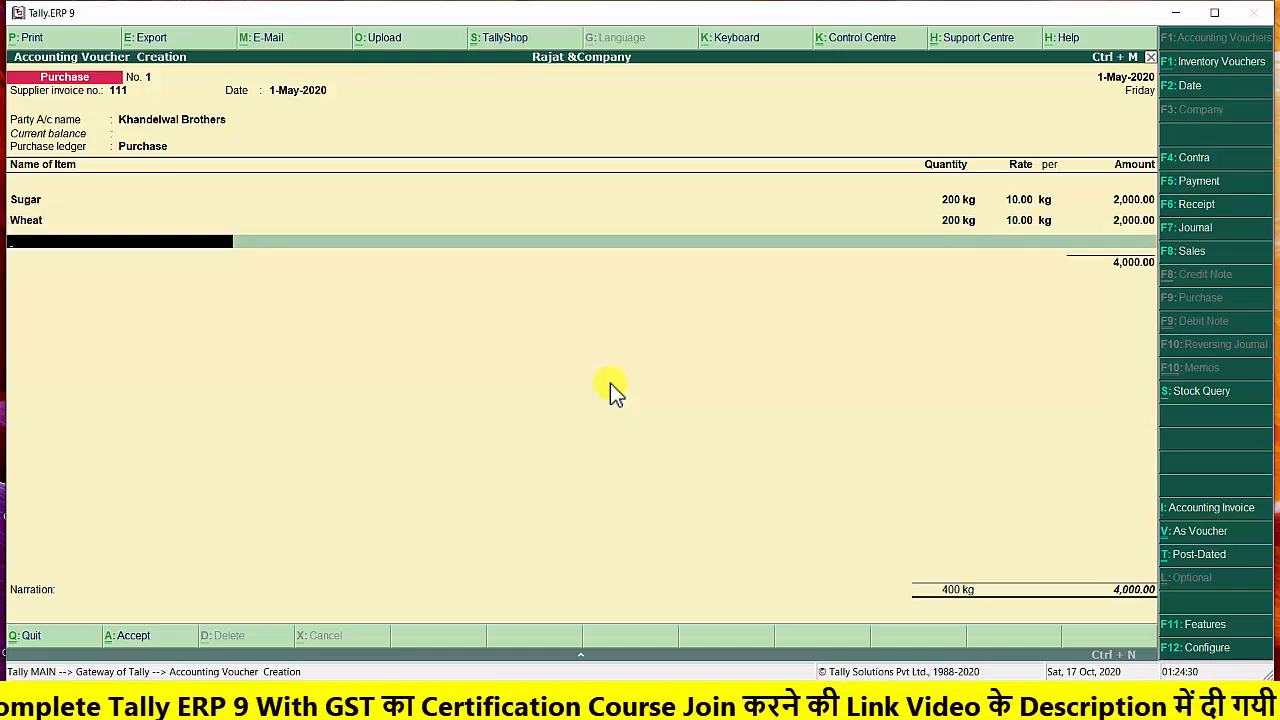
{"action": "key", "text": "Return"}
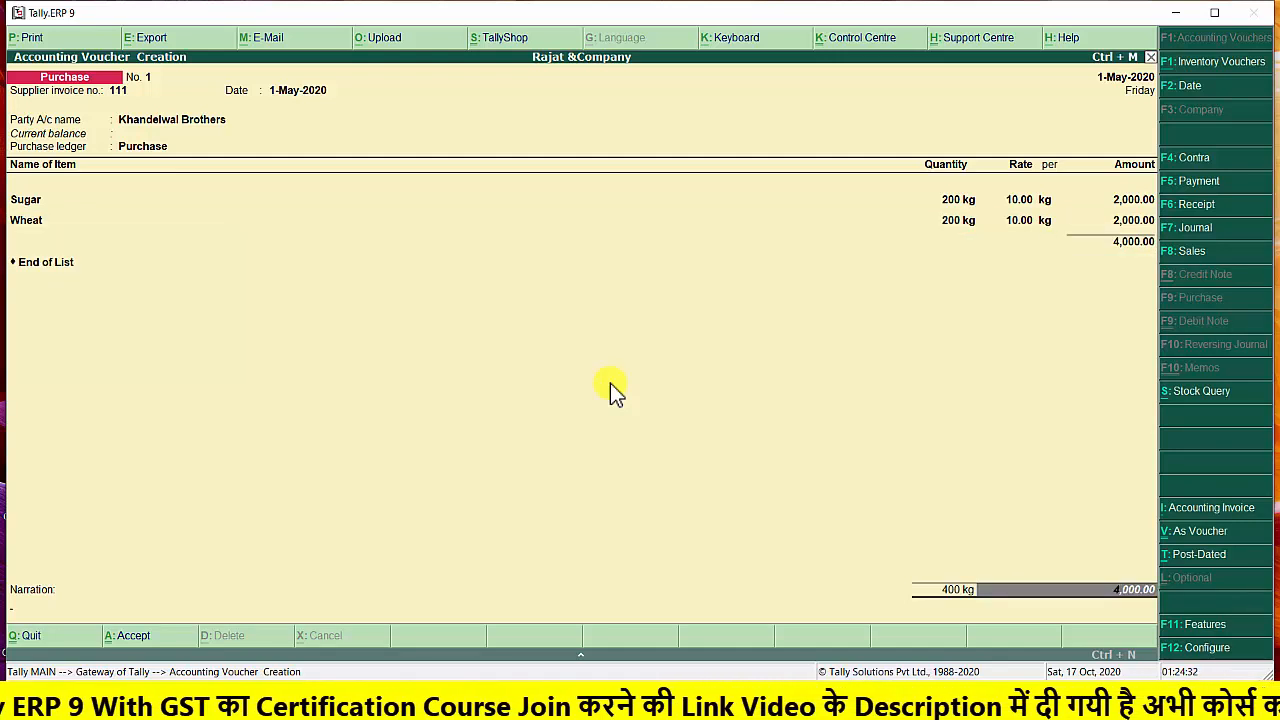
{"action": "key", "text": "Return"}
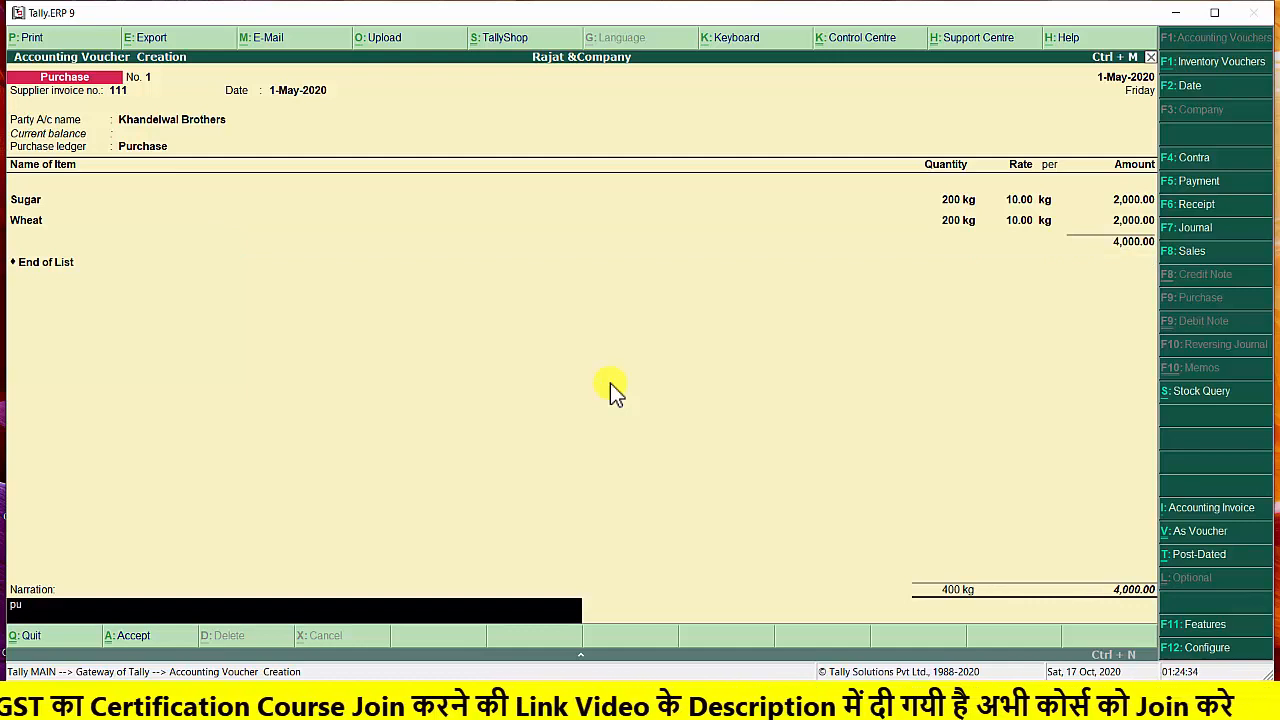
{"action": "type", "text": "purchas"}
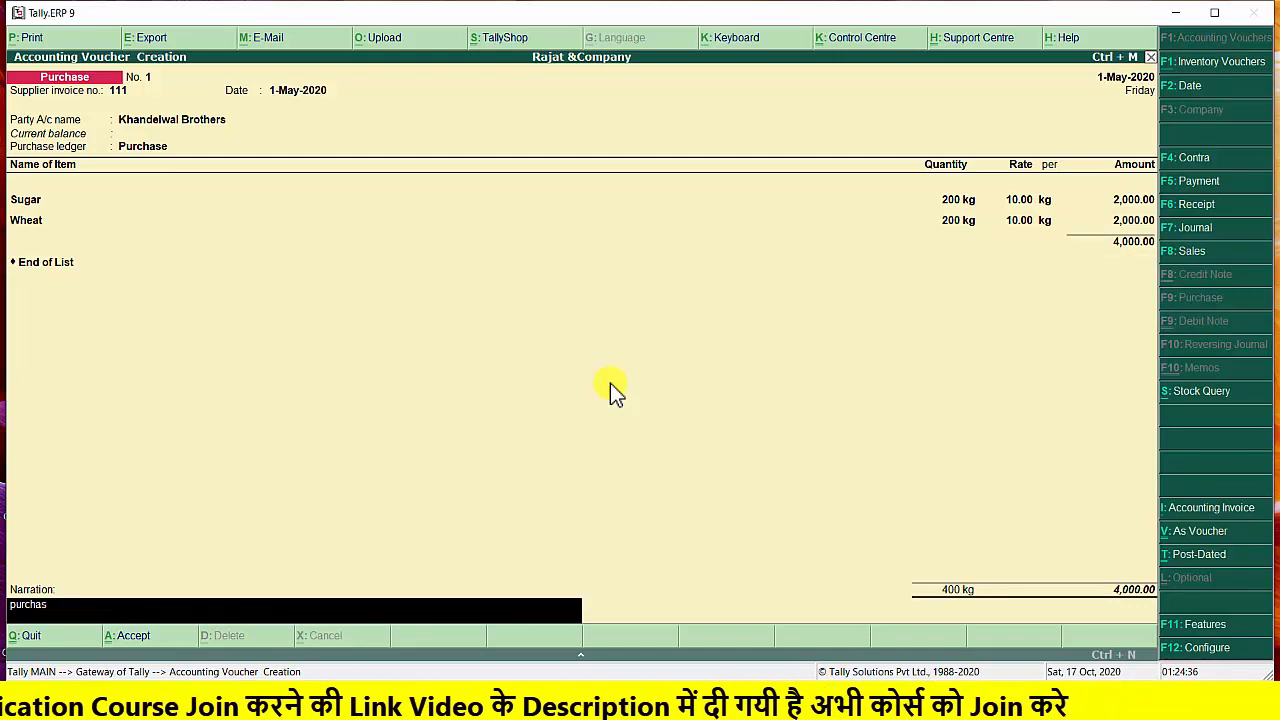
{"action": "type", "text": "e goods"}
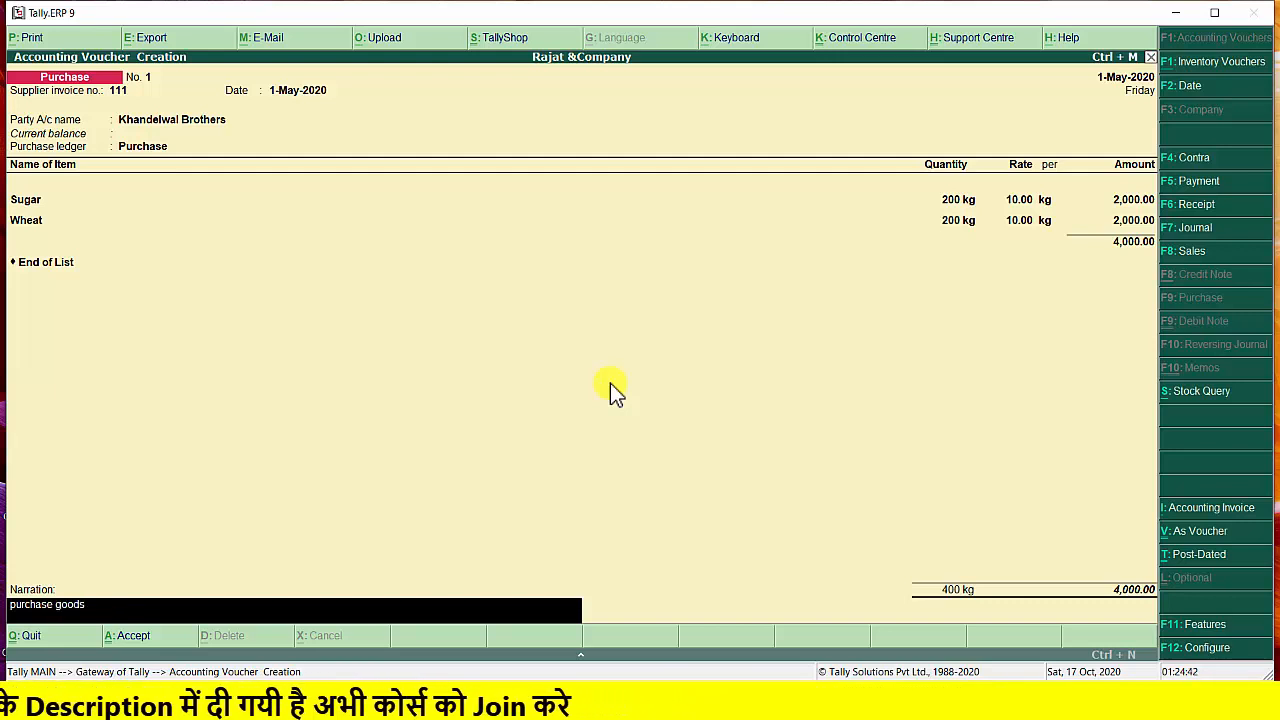
{"action": "type", "text": " to khandelwal"}
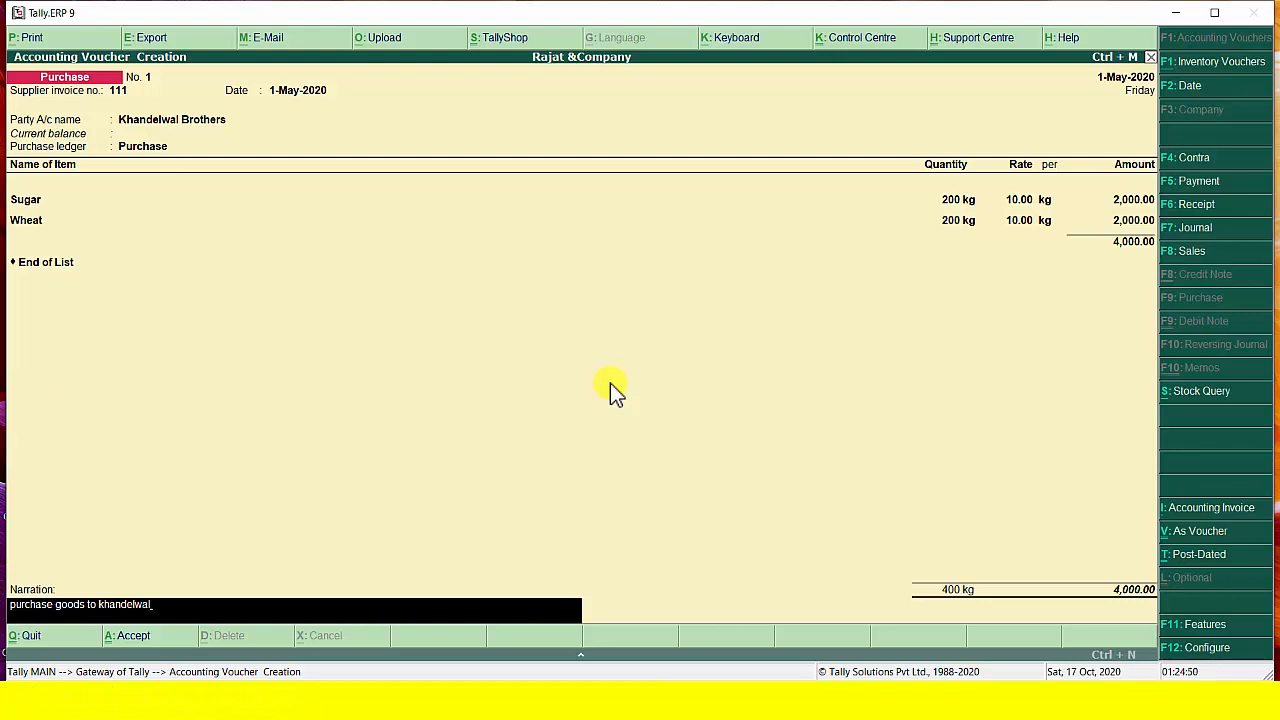
{"action": "key", "text": "Return"}
{"action": "key", "text": "y"}
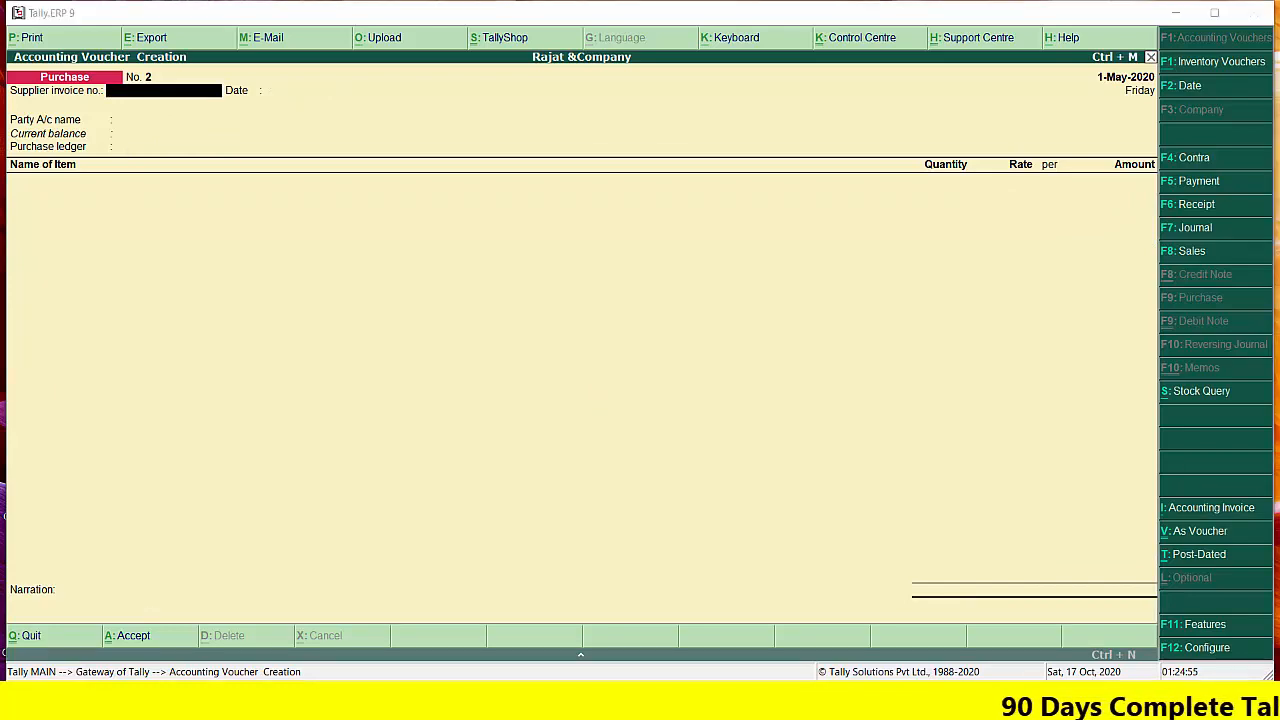
Check the sale to Vijay Genral in the Word exercise document, return to Tally.ERP 9, and open a sales voucher's date for editing
{"action": "left_click", "coordinate": [600, 700]}
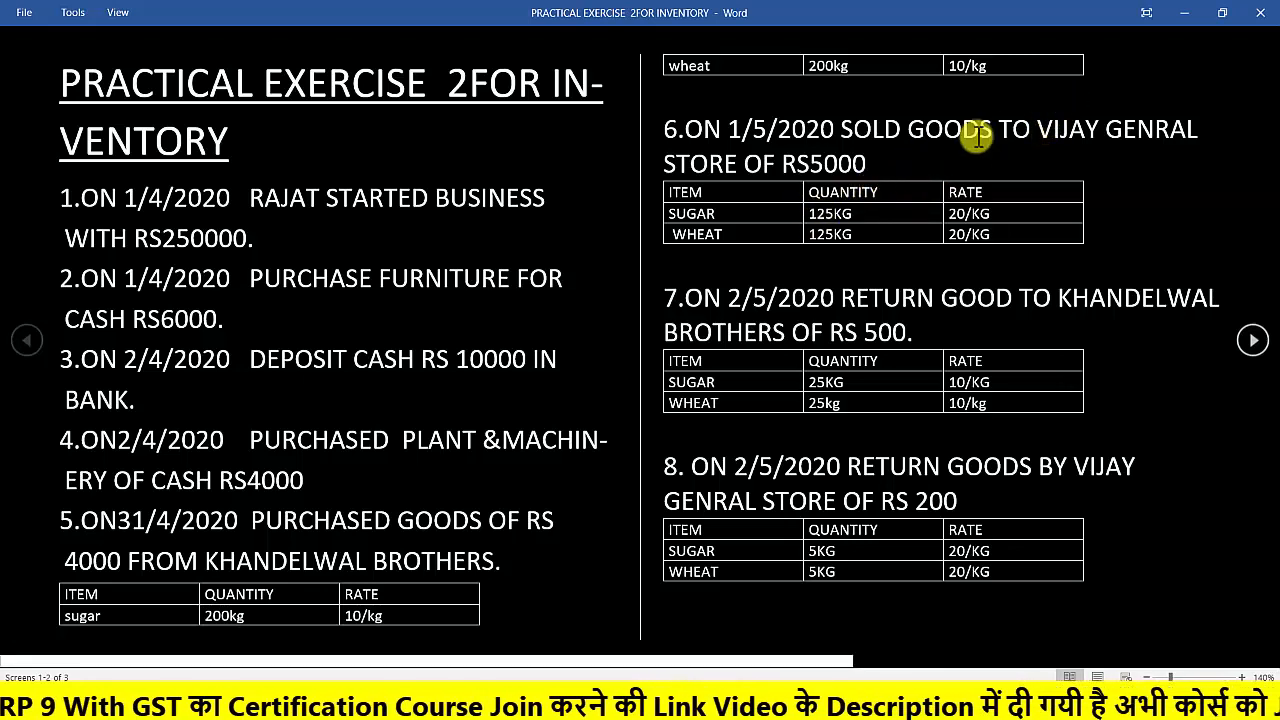
{"action": "left_click", "coordinate": [1184, 13]}
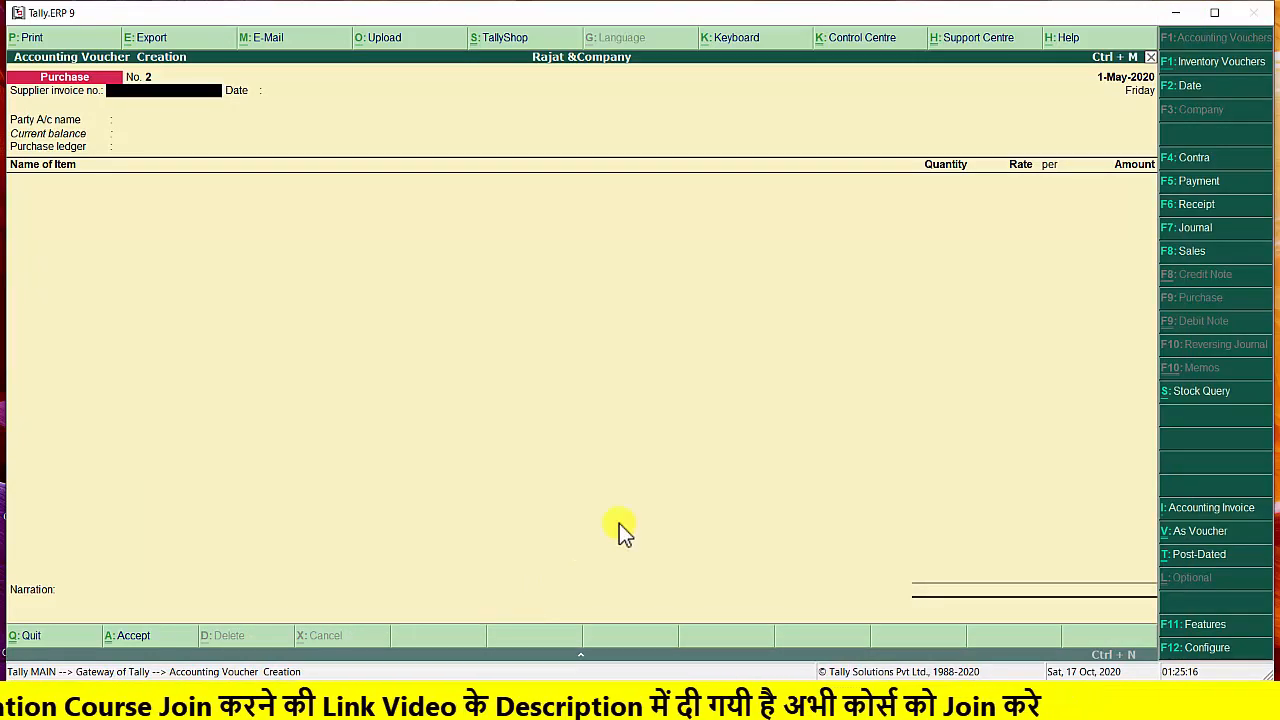
{"action": "left_click", "coordinate": [1189, 251]}
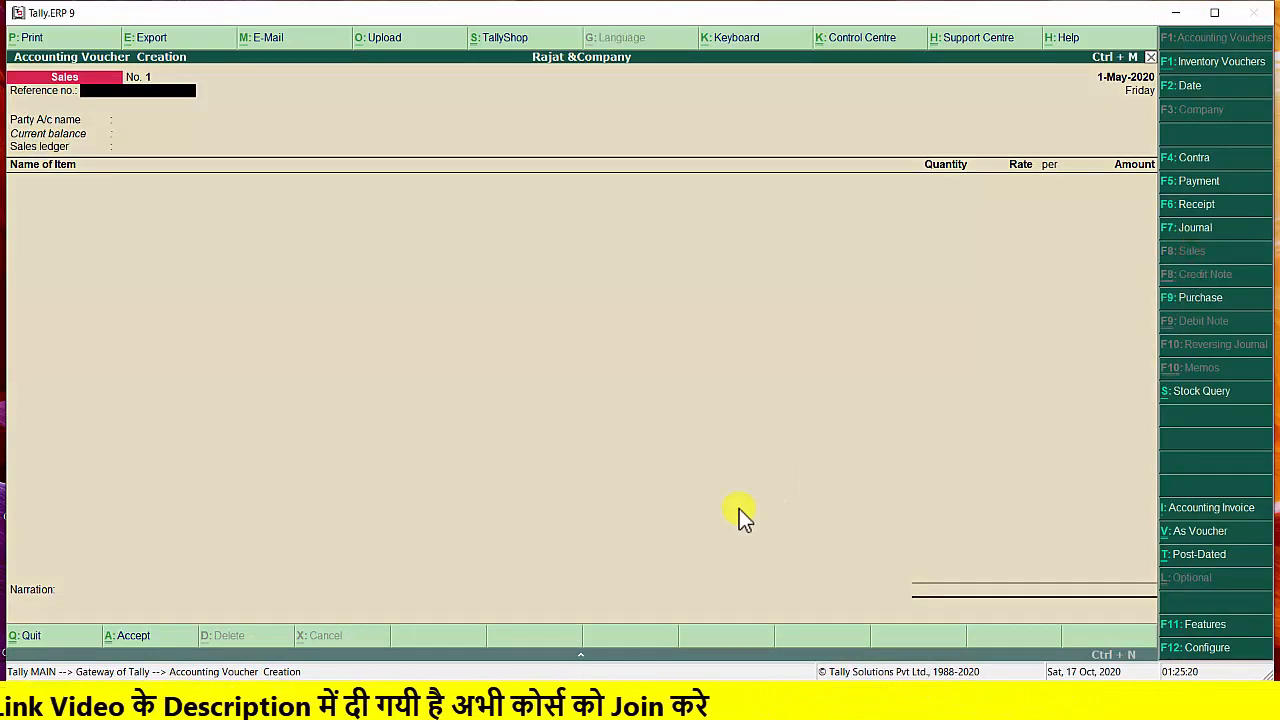
{"action": "key", "text": "F2"}
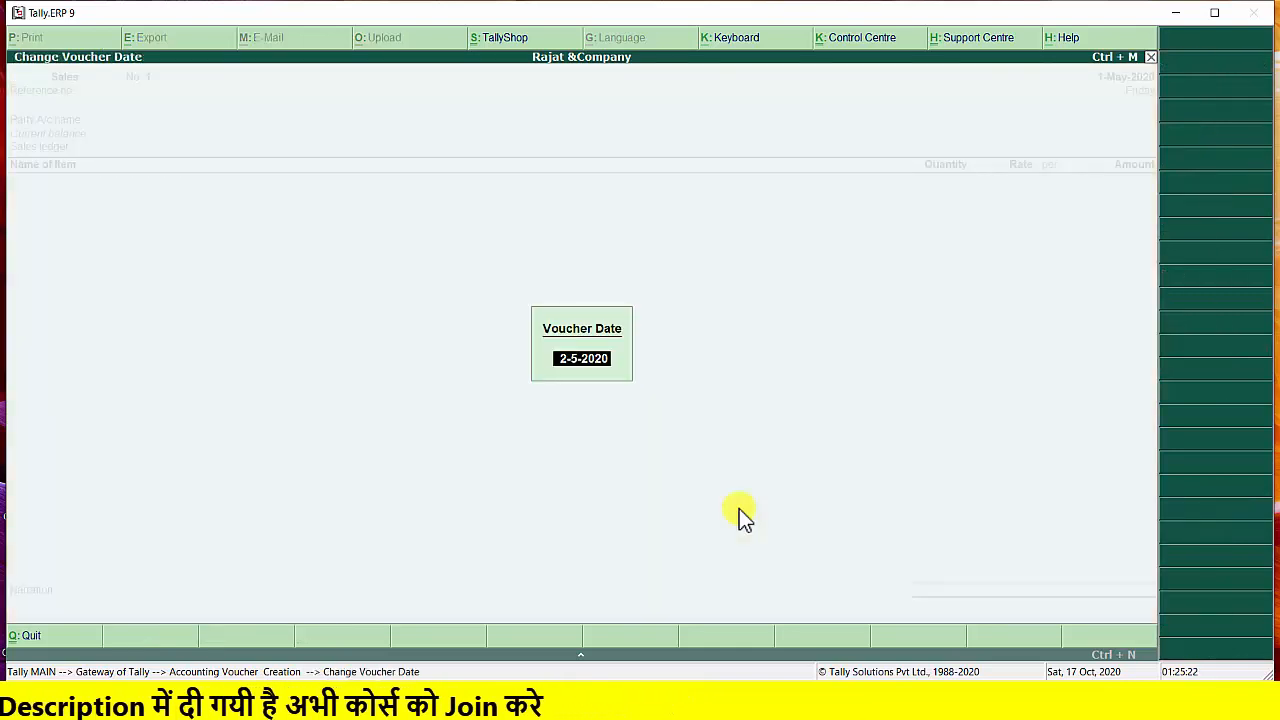
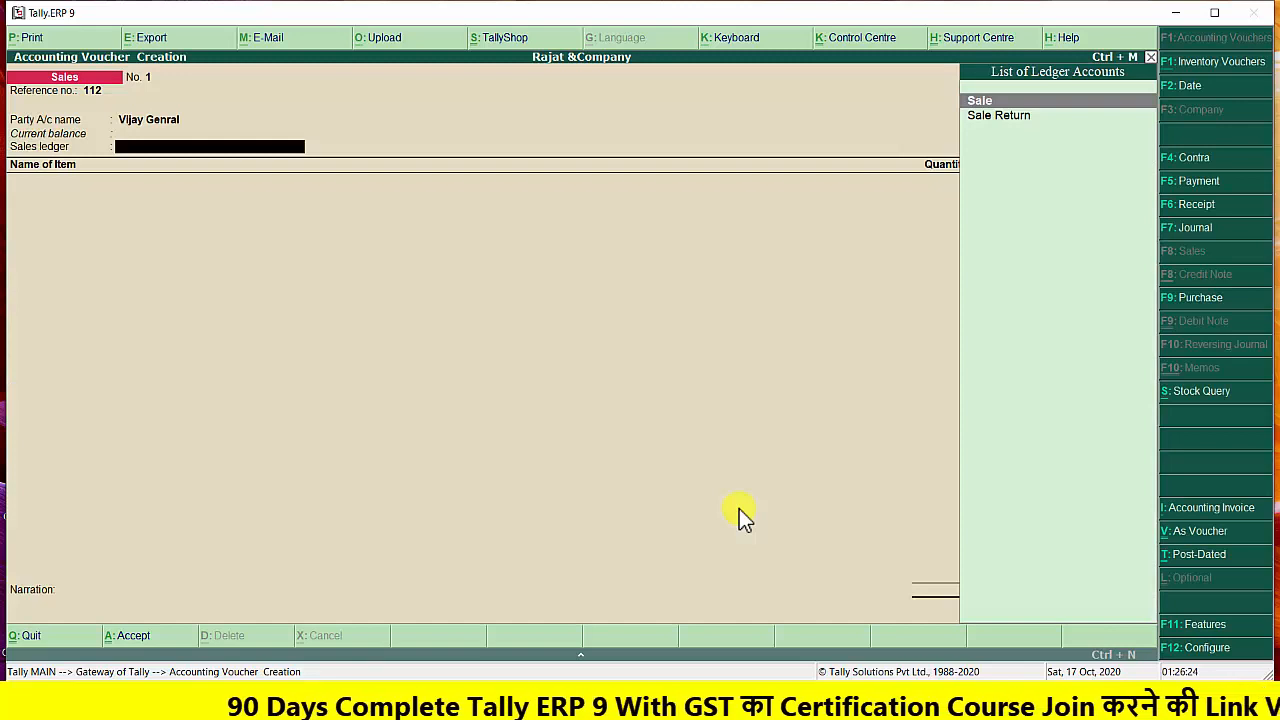
Choose the Sale ledger in the sales voucher and add the item Sugar with quantity 125 kg at 20.00 per kg
{"action": "key", "text": "Return"}
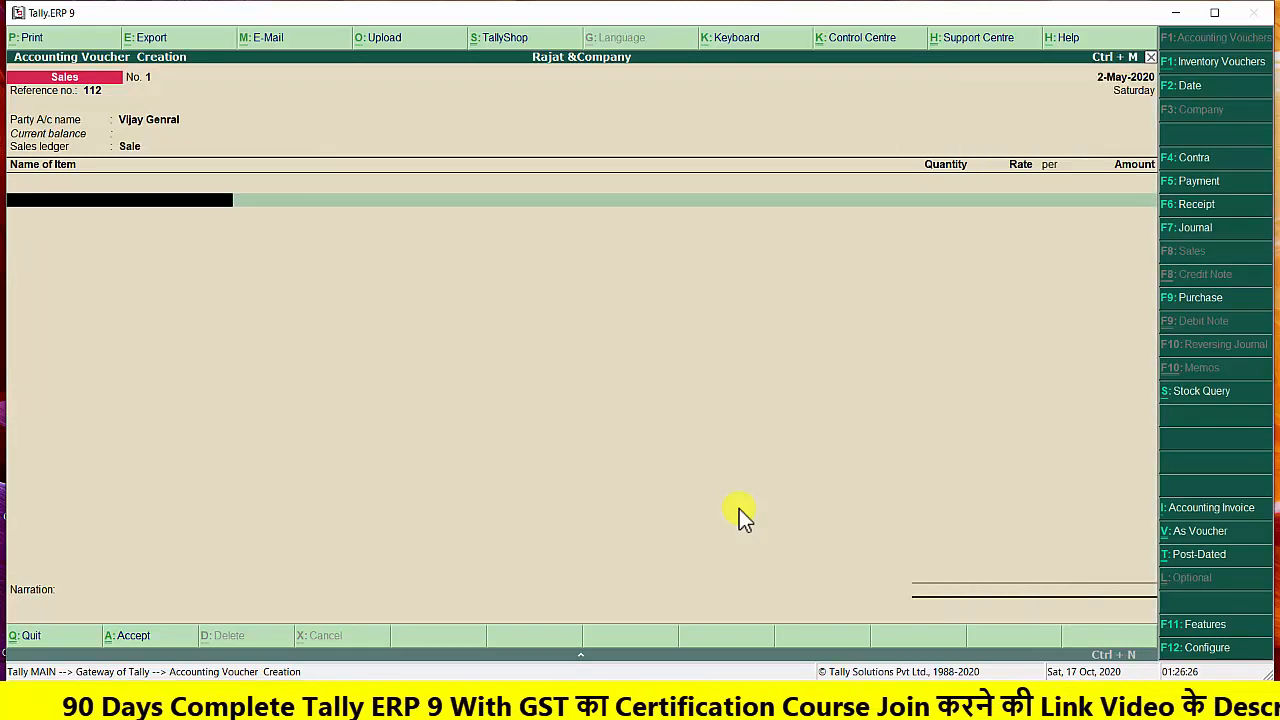
{"action": "type", "text": "S"}
{"action": "key", "text": "Return"}
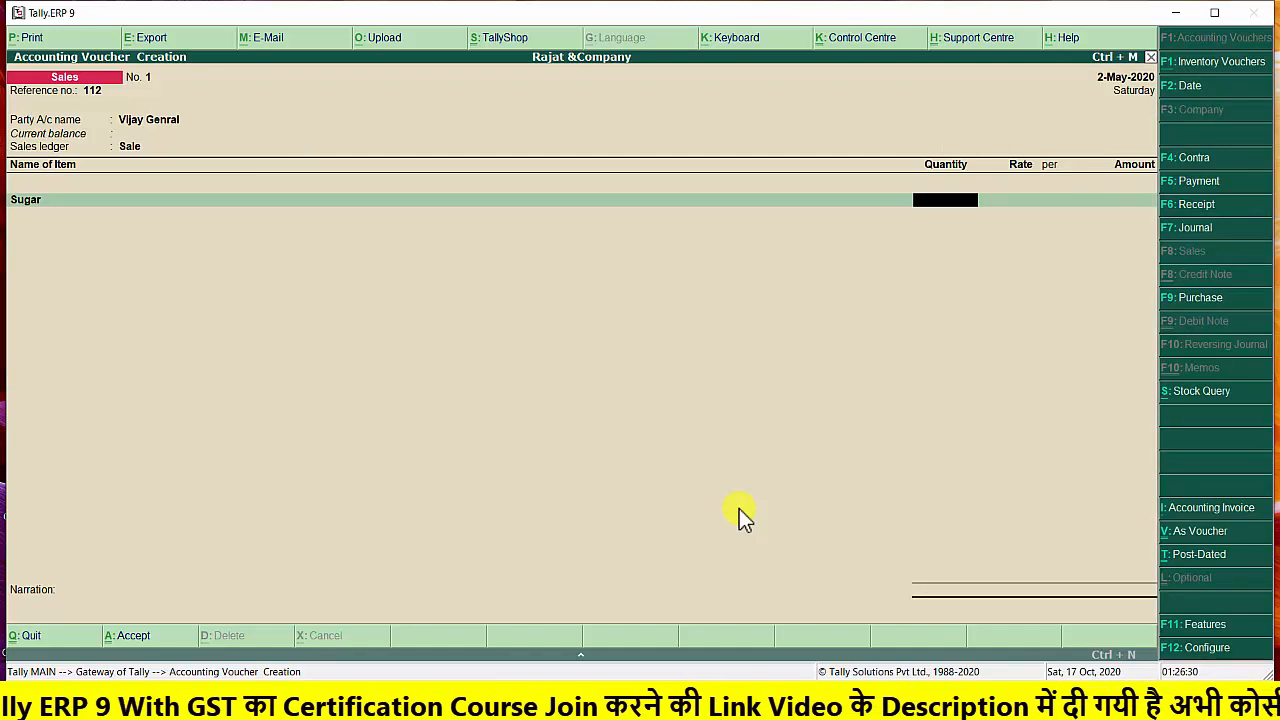
{"action": "type", "text": "125"}
{"action": "key", "text": "Return"}
{"action": "type", "text": "2"}
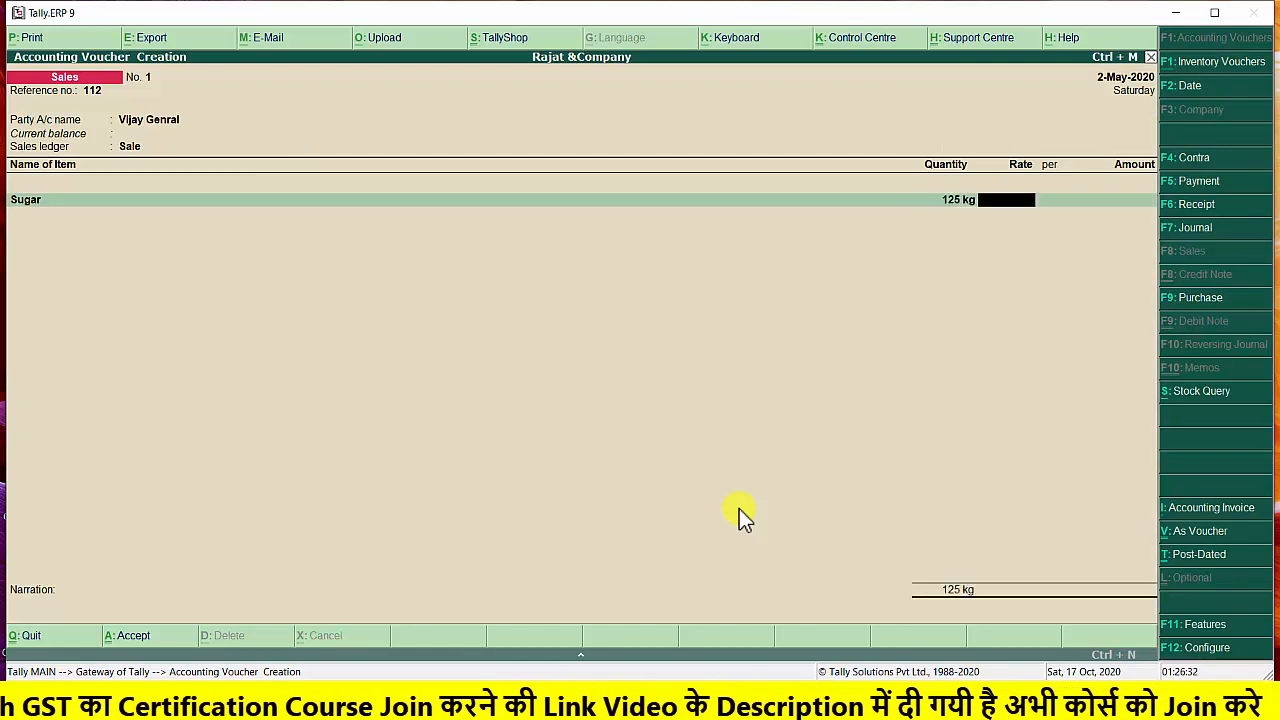
{"action": "type", "text": "0"}
{"action": "key", "text": "Return"}
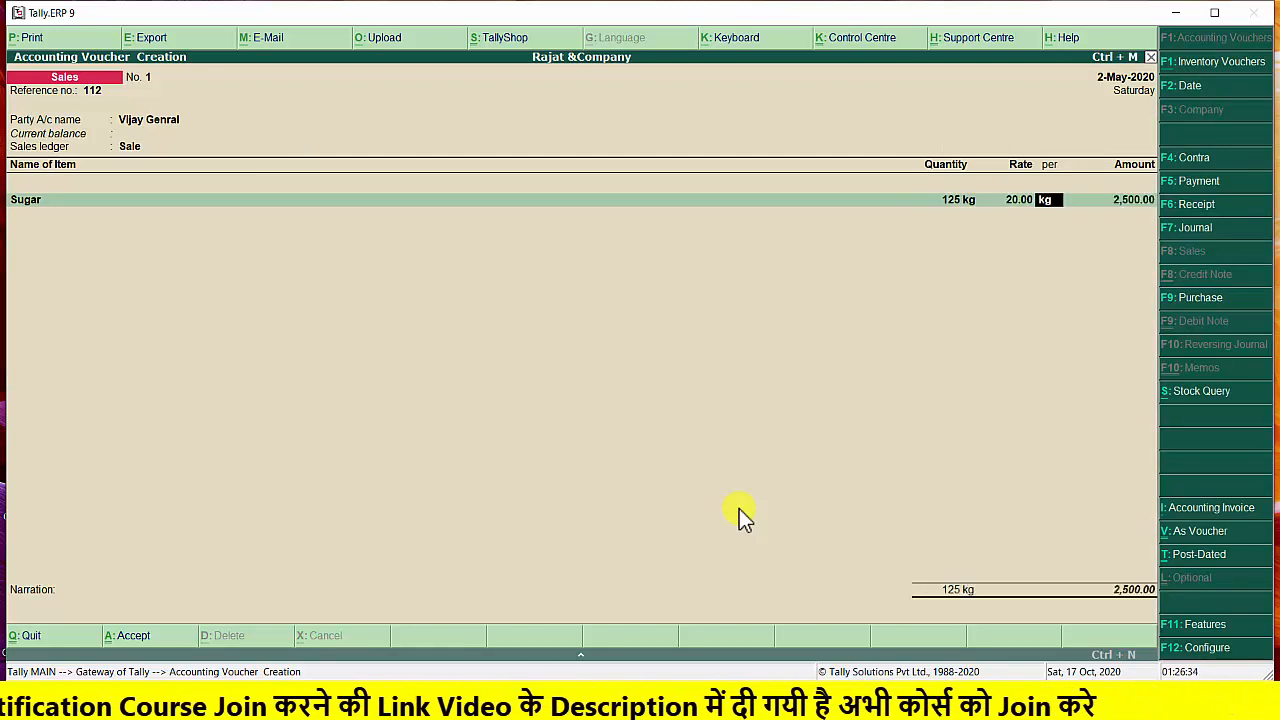
{"action": "key", "text": "Return"}
Add the stock item Wheat to the sales voucher with quantity 125 kg at a rate of 20.00 per kg
{"action": "key", "text": "Return"}
{"action": "type", "text": "W"}
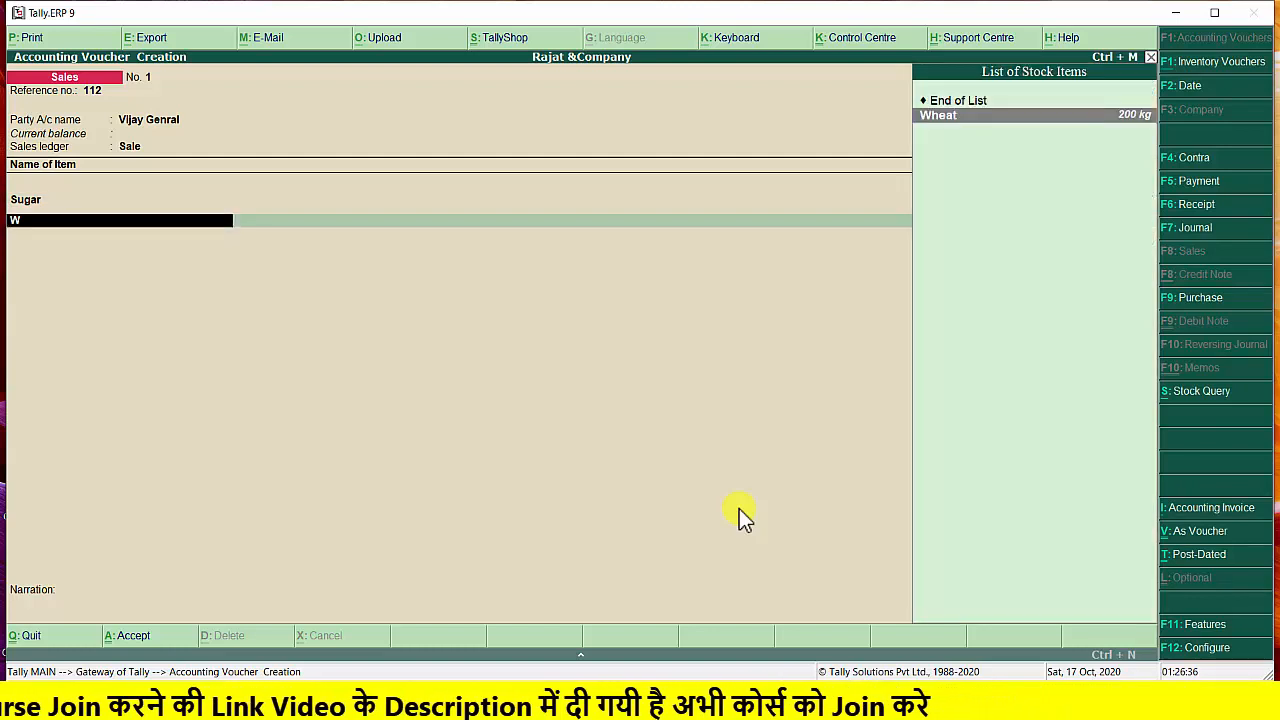
{"action": "key", "text": "Return"}
{"action": "type", "text": "125"}
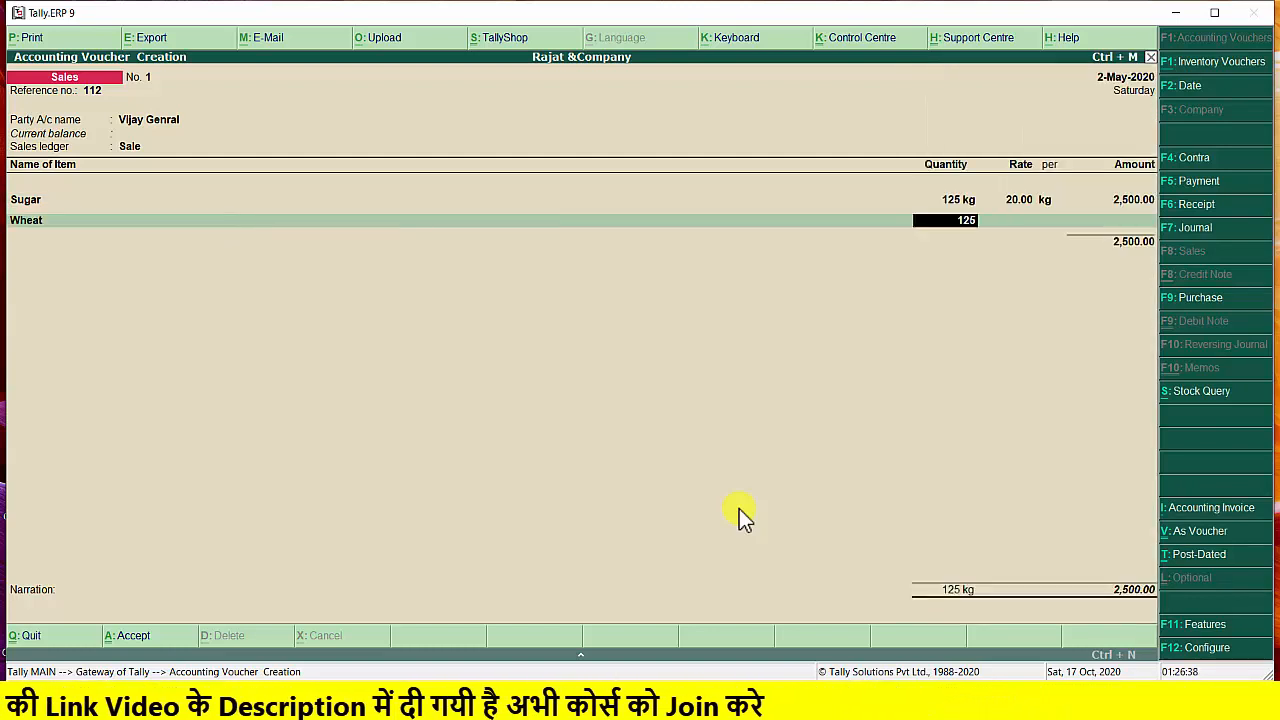
{"action": "key", "text": "Return"}
{"action": "type", "text": "20"}
{"action": "key", "text": "Return"}
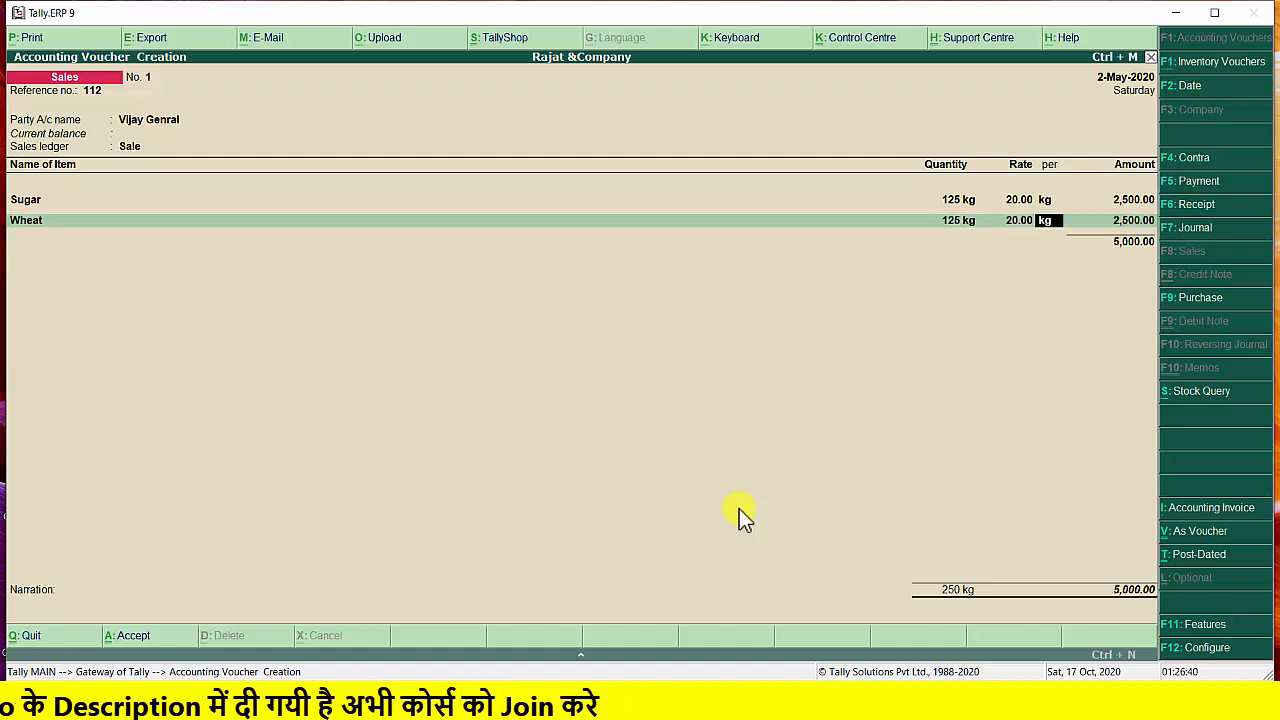
{"action": "key", "text": "Return"}
{"action": "key", "text": "Return"}
{"action": "key", "text": "Return"}
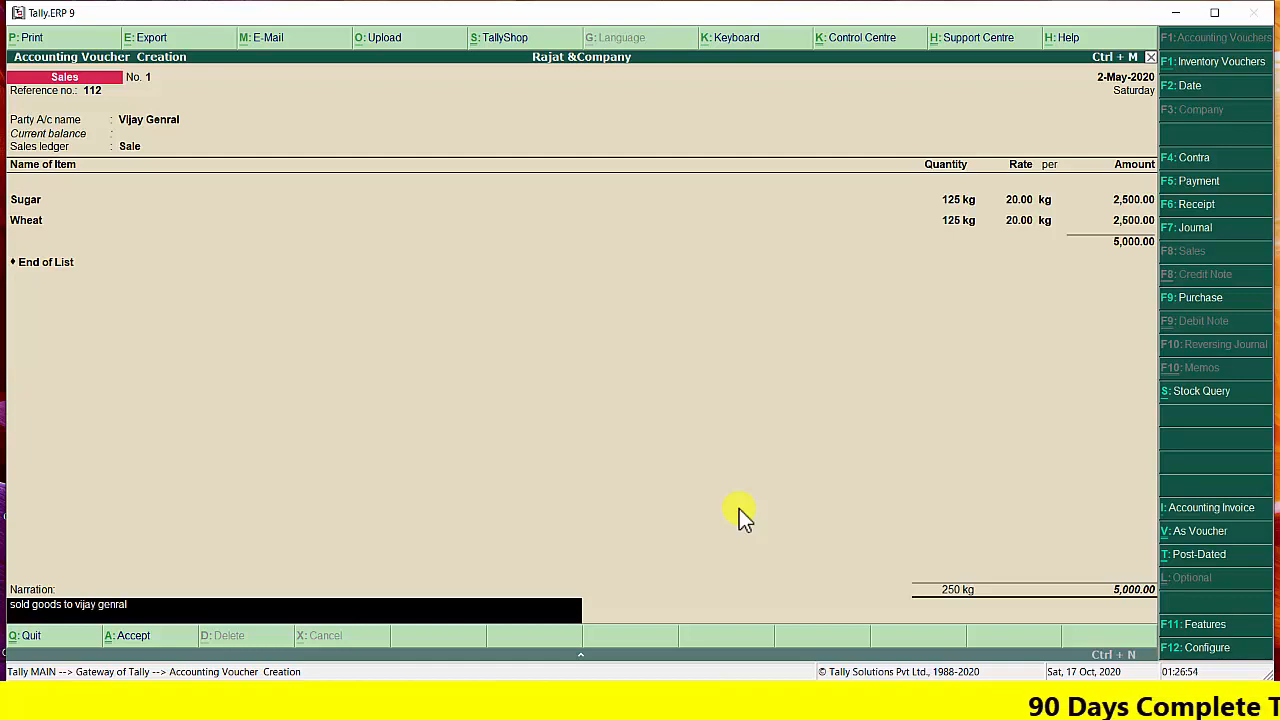
End the item list, enter the narration "sold goods to vijay genral", and save the sales voucher
{"action": "key", "text": "Return"}
{"action": "key", "text": "Return"}
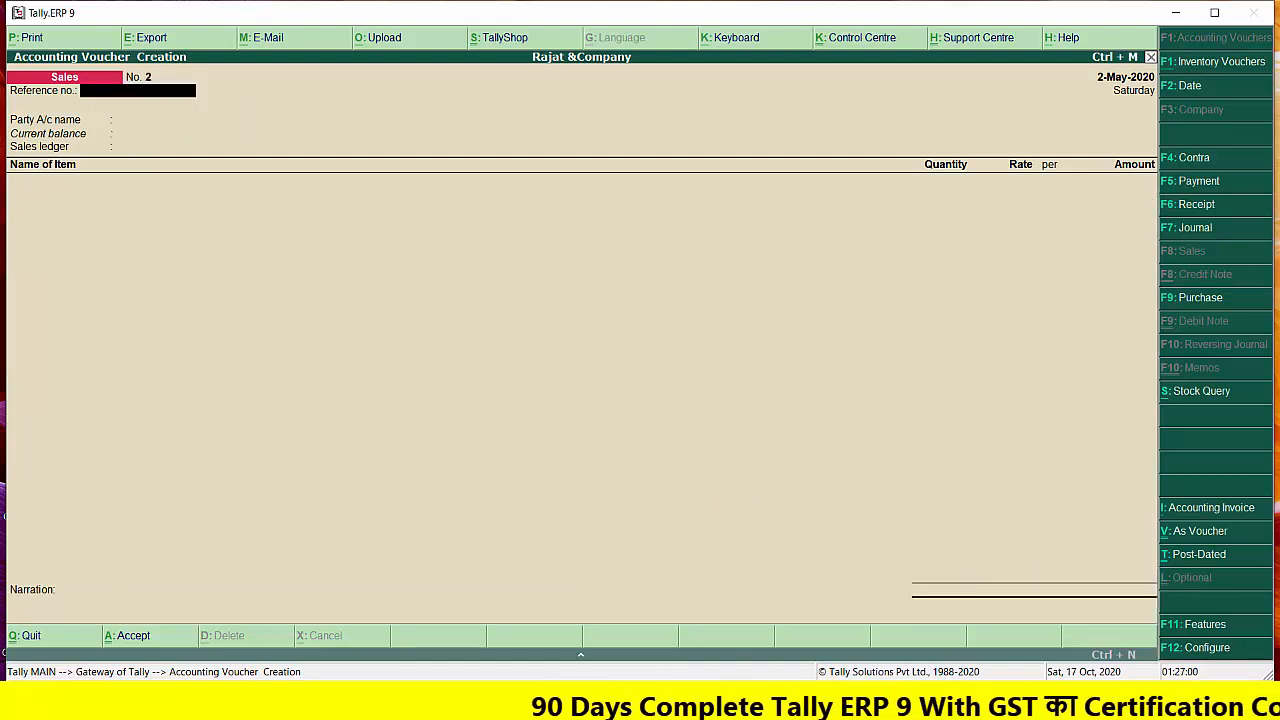
Check the goods return to Khandelwal Brothers in the Word exercise, return to Tally.ERP 9, and enable debit and credit notes in the accounting features
{"action": "left_click", "coordinate": [603, 697]}
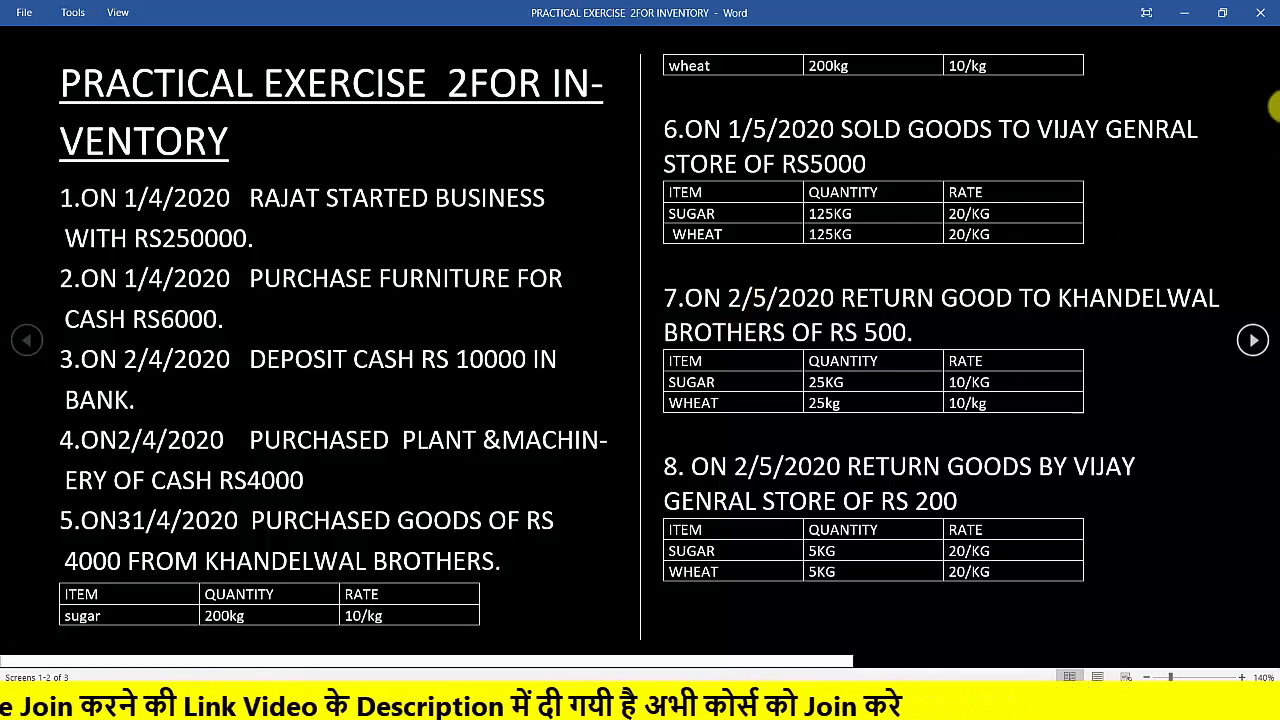
{"action": "left_click", "coordinate": [1180, 14]}
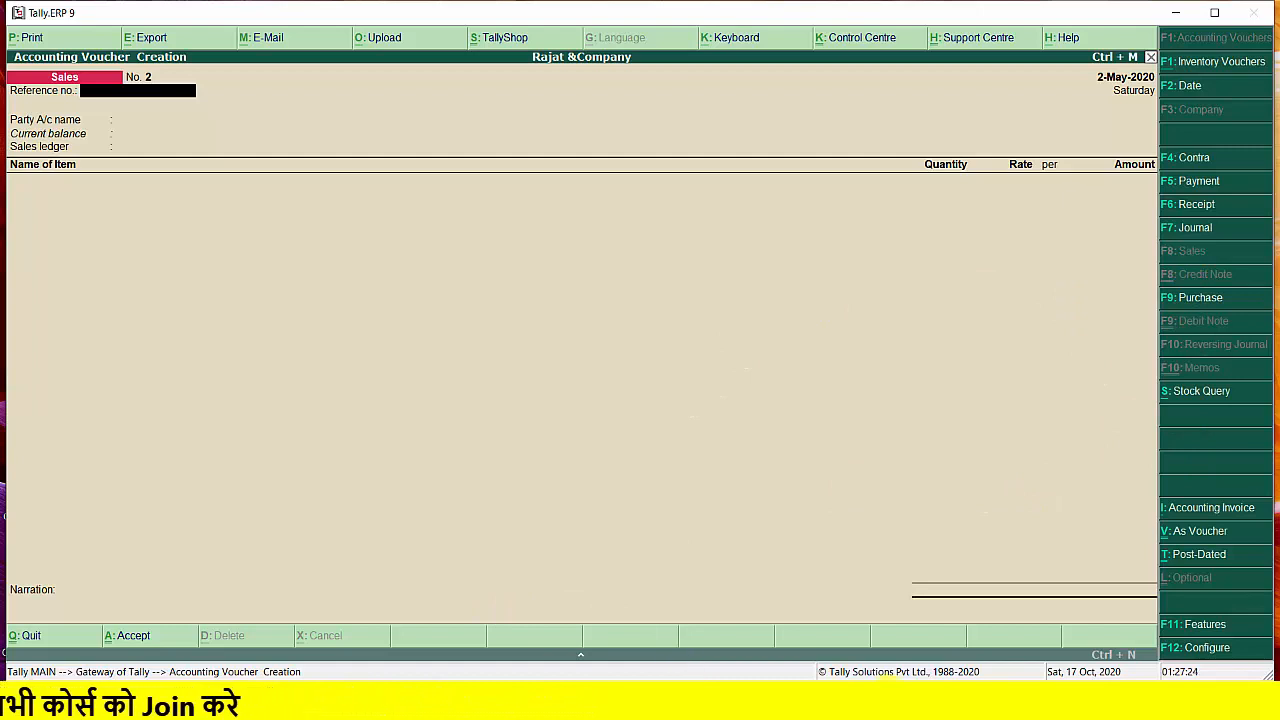
{"action": "left_click", "coordinate": [1185, 625]}
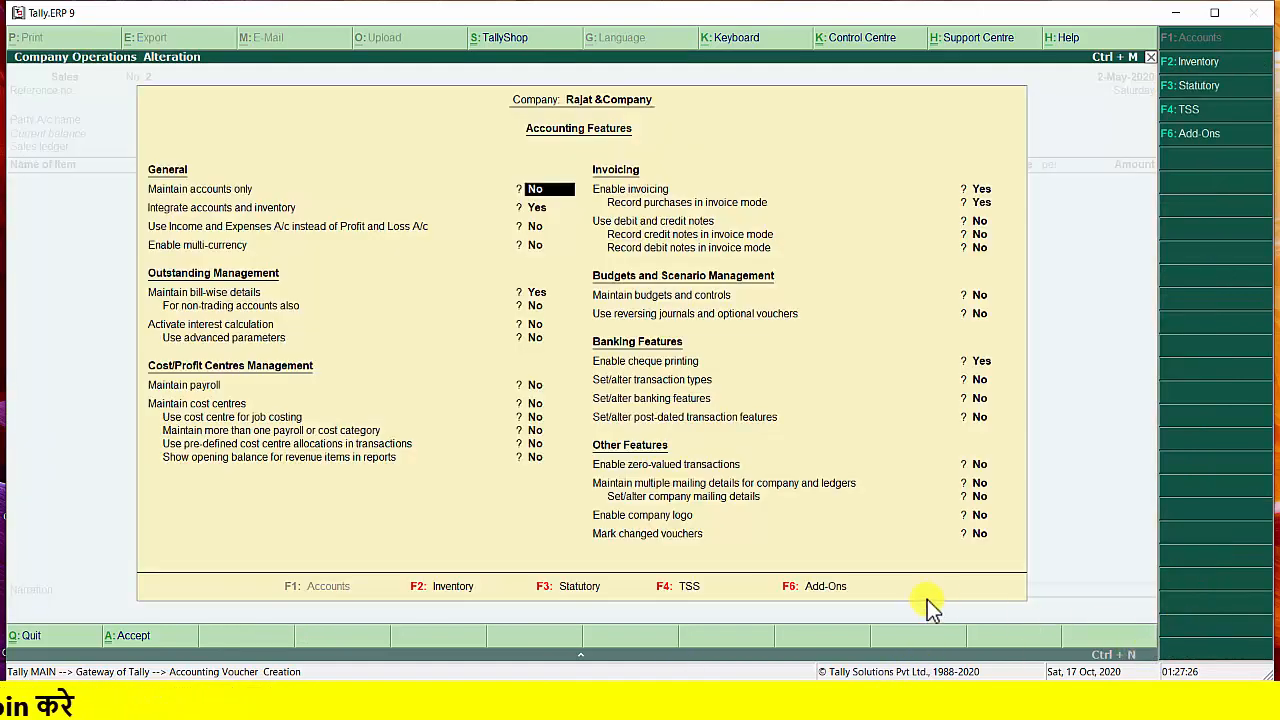
{"action": "key", "text": "Return"}
{"action": "key", "text": "Return"}
{"action": "key", "text": "Return"}
{"action": "key", "text": "Return"}
{"action": "key", "text": "Return"}
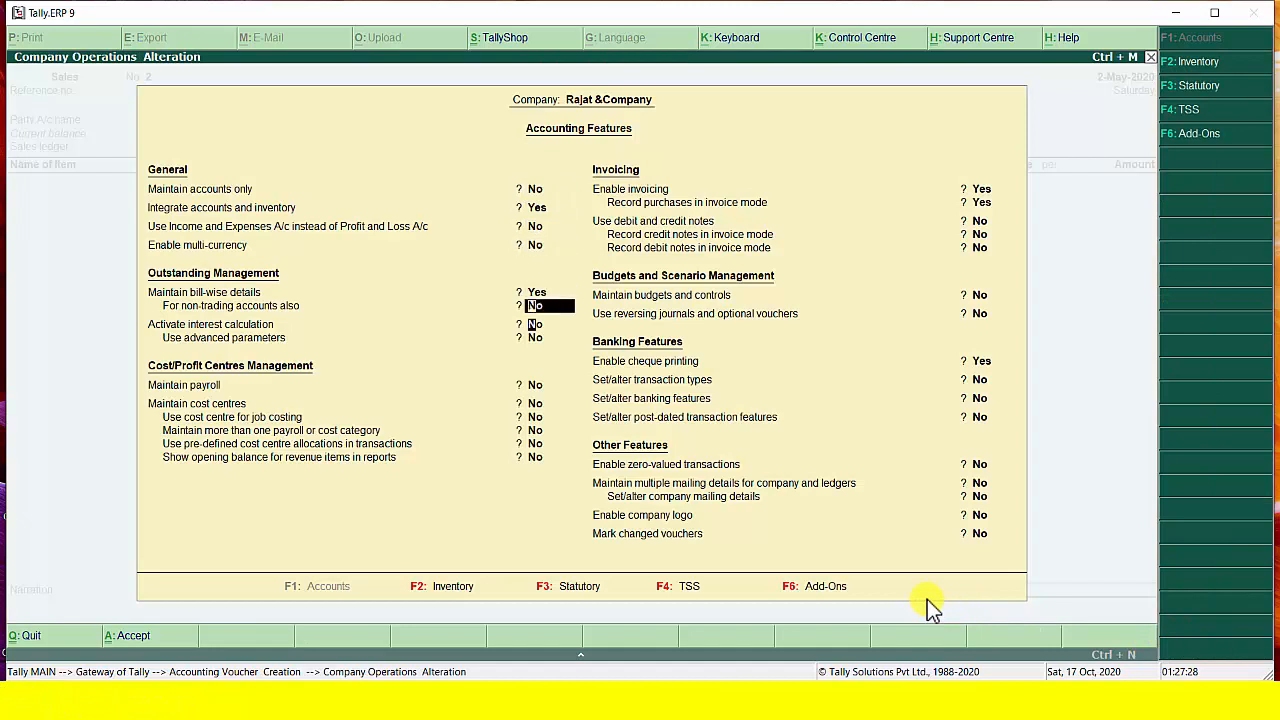
{"action": "key", "text": "Return"}
{"action": "key", "text": "Return"}
{"action": "key", "text": "Return"}
{"action": "key", "text": "Return"}
{"action": "key", "text": "Return"}
{"action": "key", "text": "Return"}
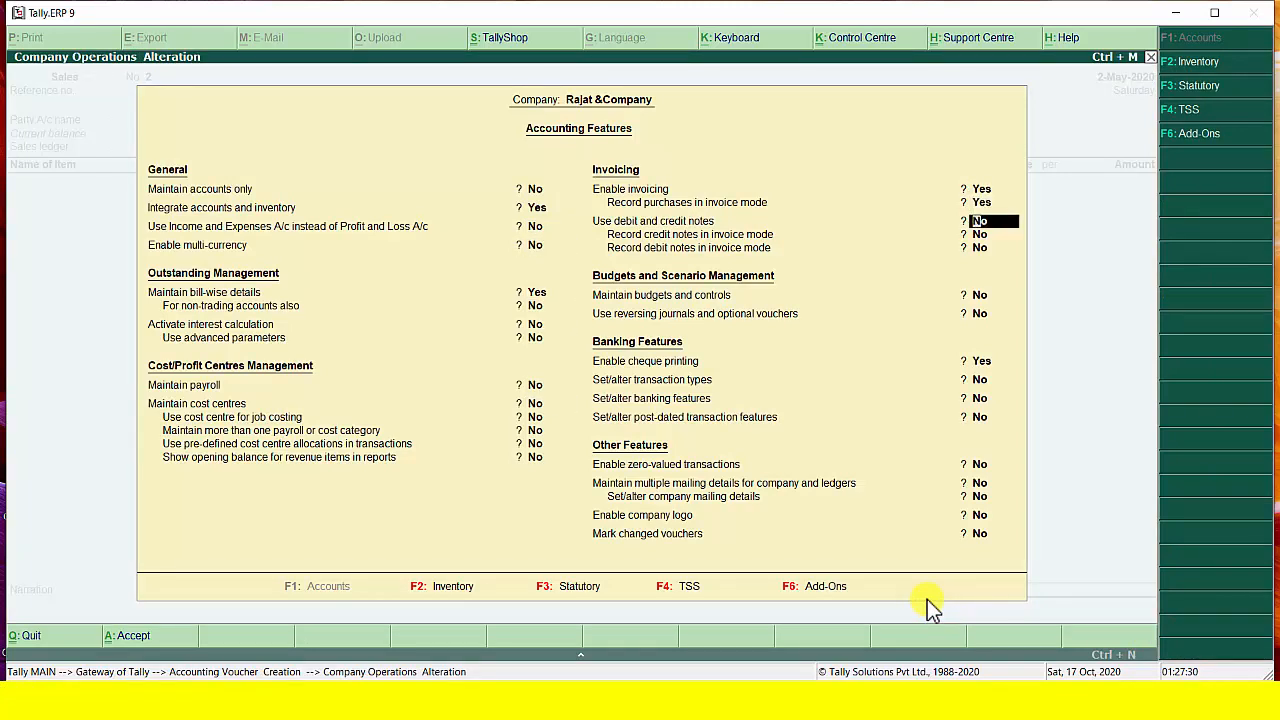
{"action": "key", "text": "y"}
{"action": "key", "text": "Return"}
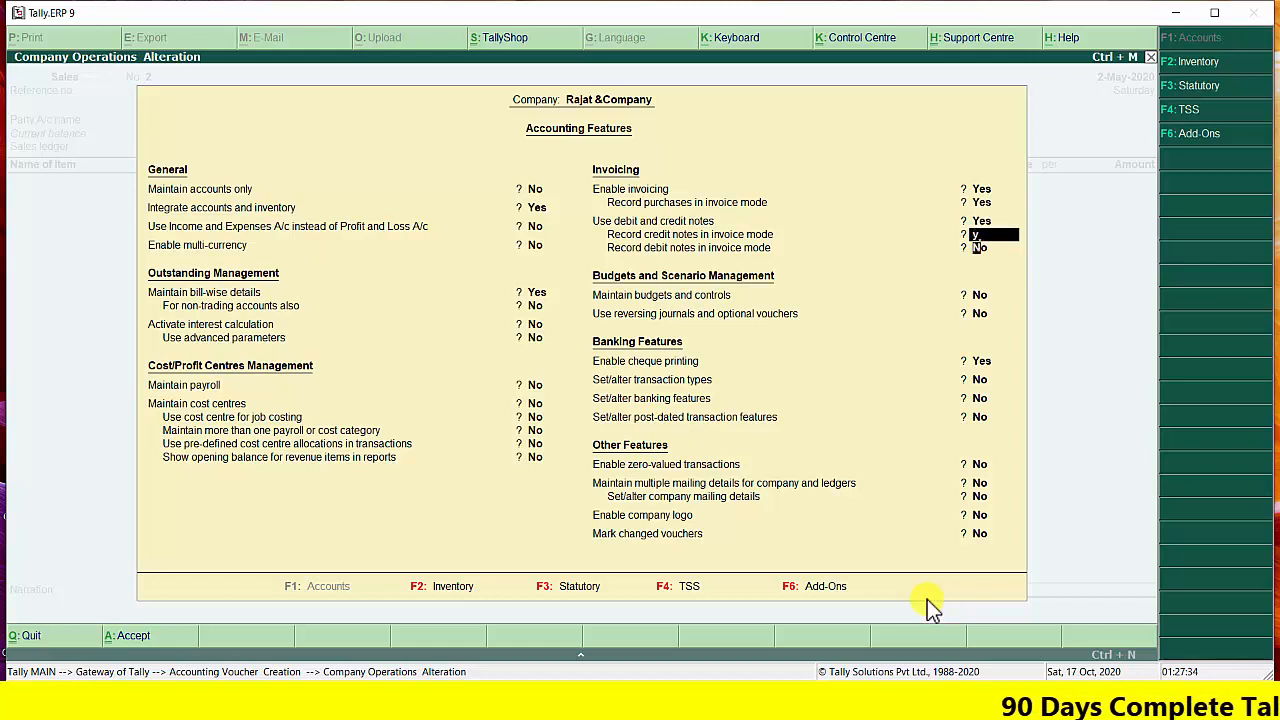
Enable recording of both credit notes and debit notes in invoice mode, and accept the accounting features
{"action": "key", "text": "y"}
{"action": "key", "text": "Return"}
{"action": "key", "text": "y"}
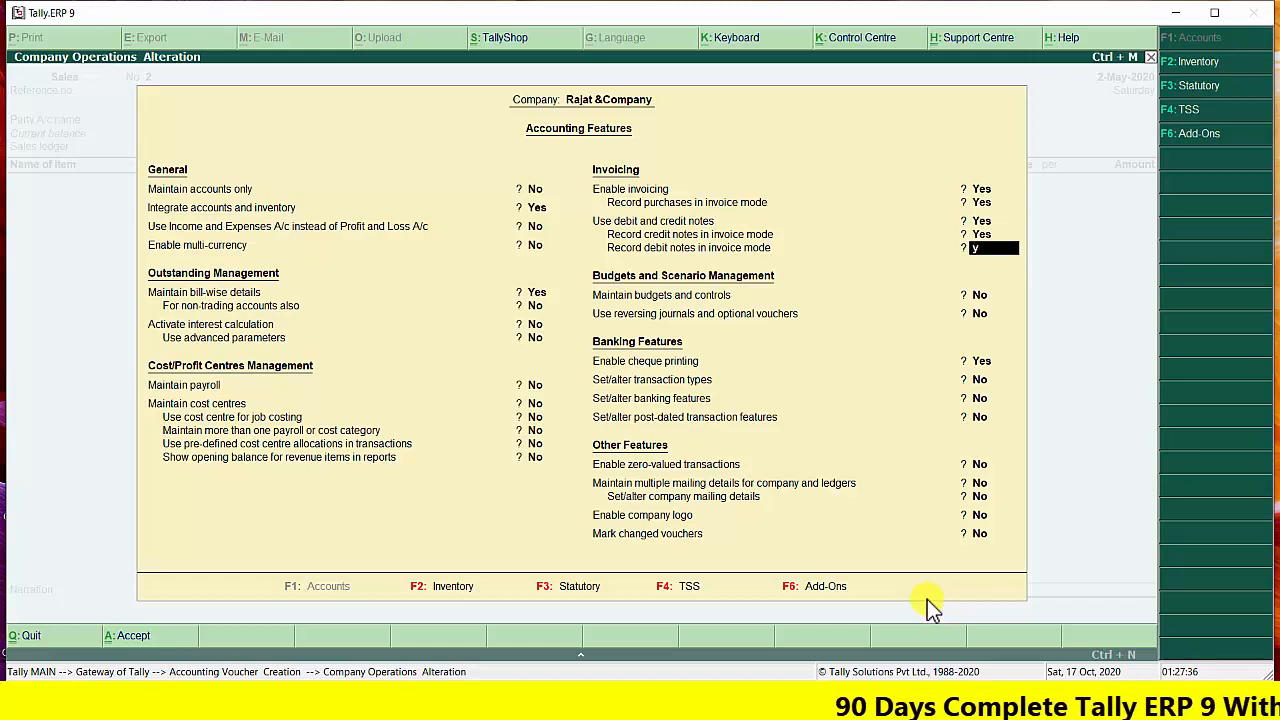
{"action": "key", "text": "Return"}
{"action": "key", "text": "Return"}
{"action": "key", "text": "Return"}
{"action": "key", "text": "Return"}
{"action": "key", "text": "Return"}
{"action": "key", "text": "Return"}
{"action": "key", "text": "Return"}
{"action": "key", "text": "Return"}
{"action": "key", "text": "Return"}
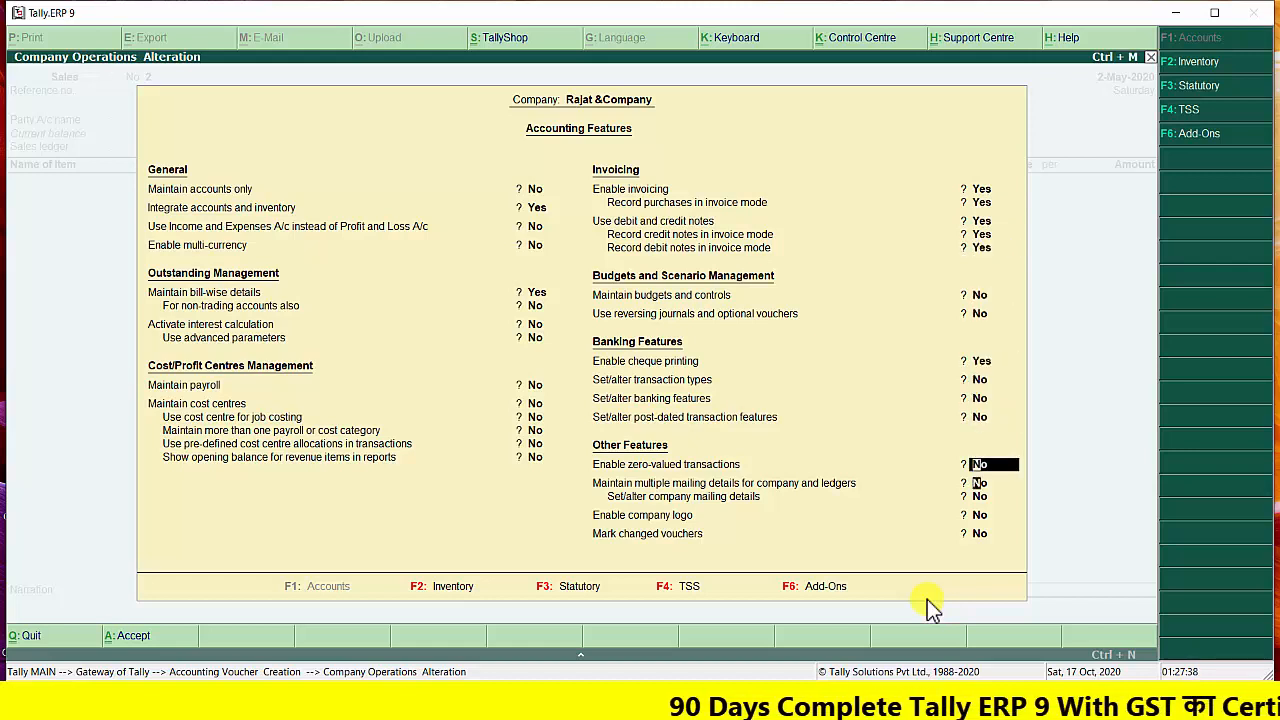
{"action": "key", "text": "Return"}
{"action": "key", "text": "Return"}
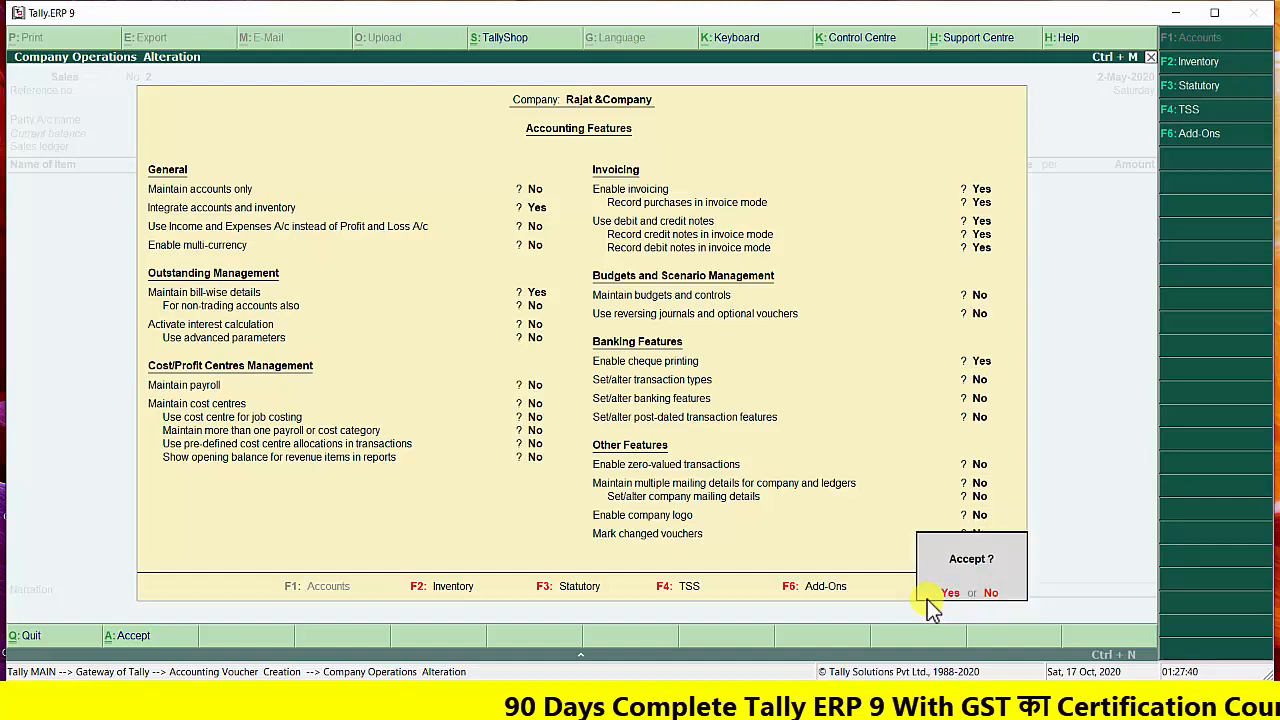
{"action": "key", "text": "Return"}
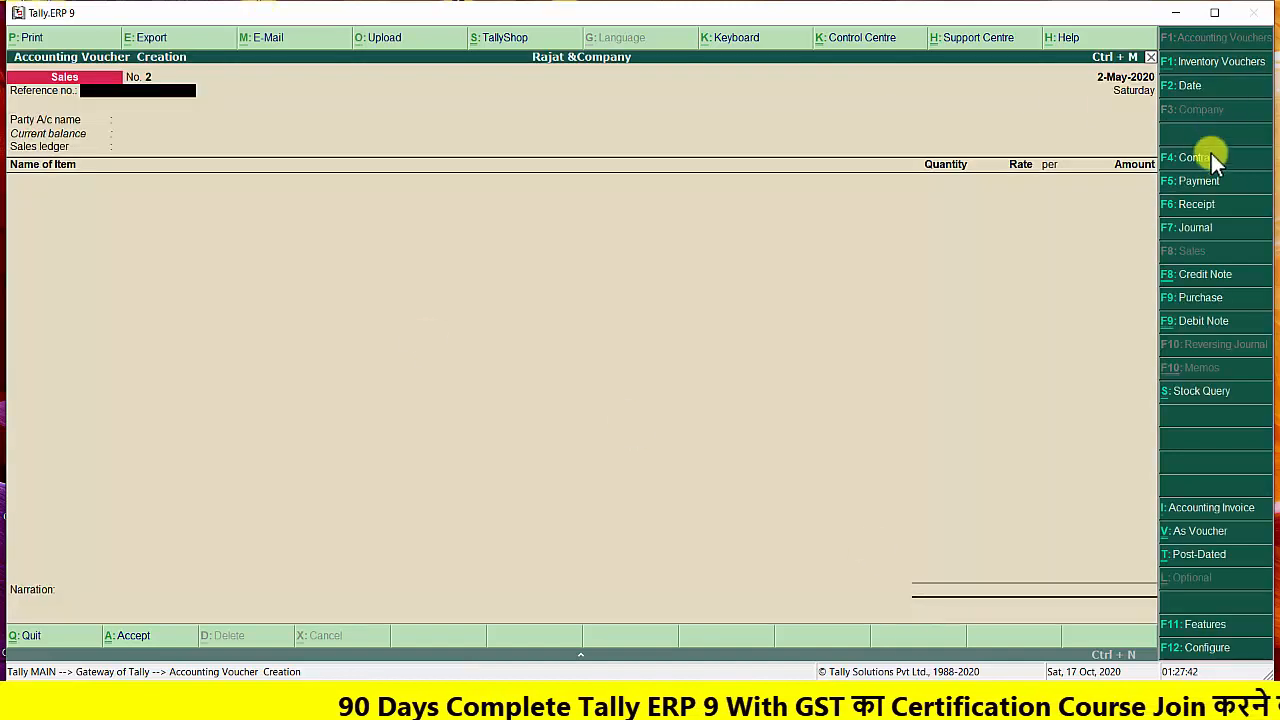
Start a debit note for original invoice 111 dated 2-May-2020, with party Khandelwal Brothers and the Purchase Return ledger
{"action": "left_click", "coordinate": [1190, 328]}
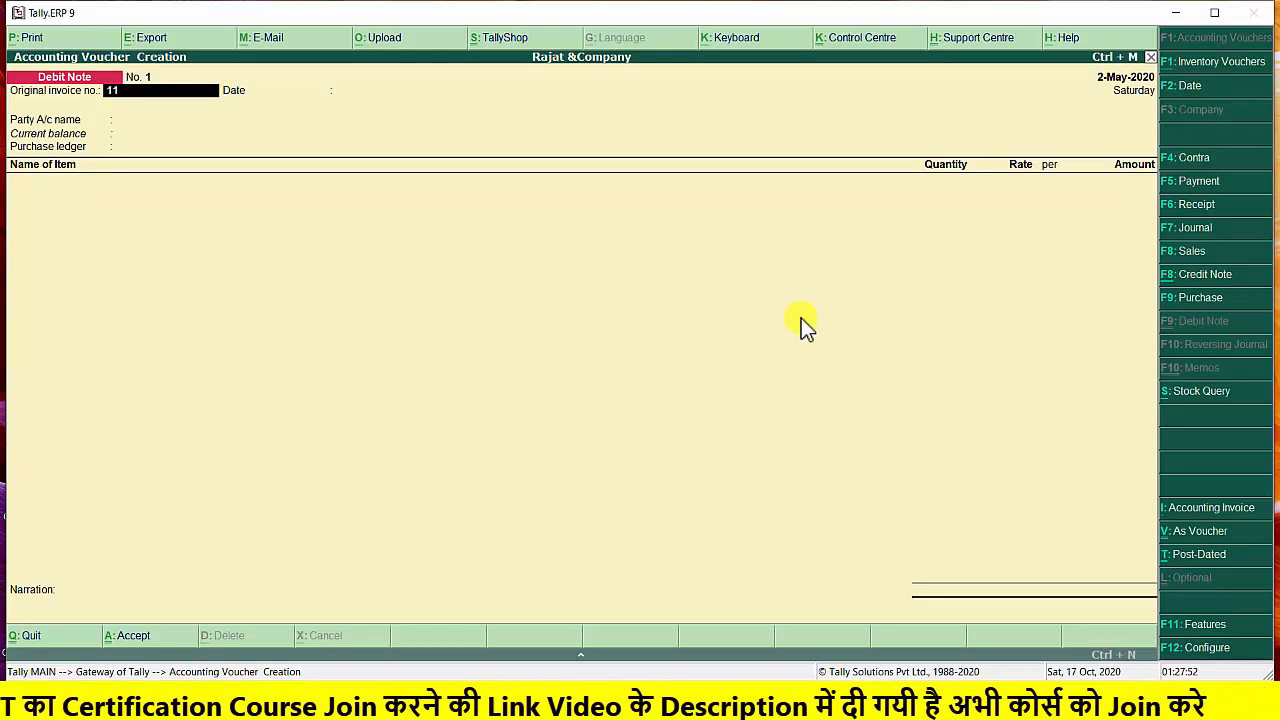
{"action": "key", "text": "Return"}
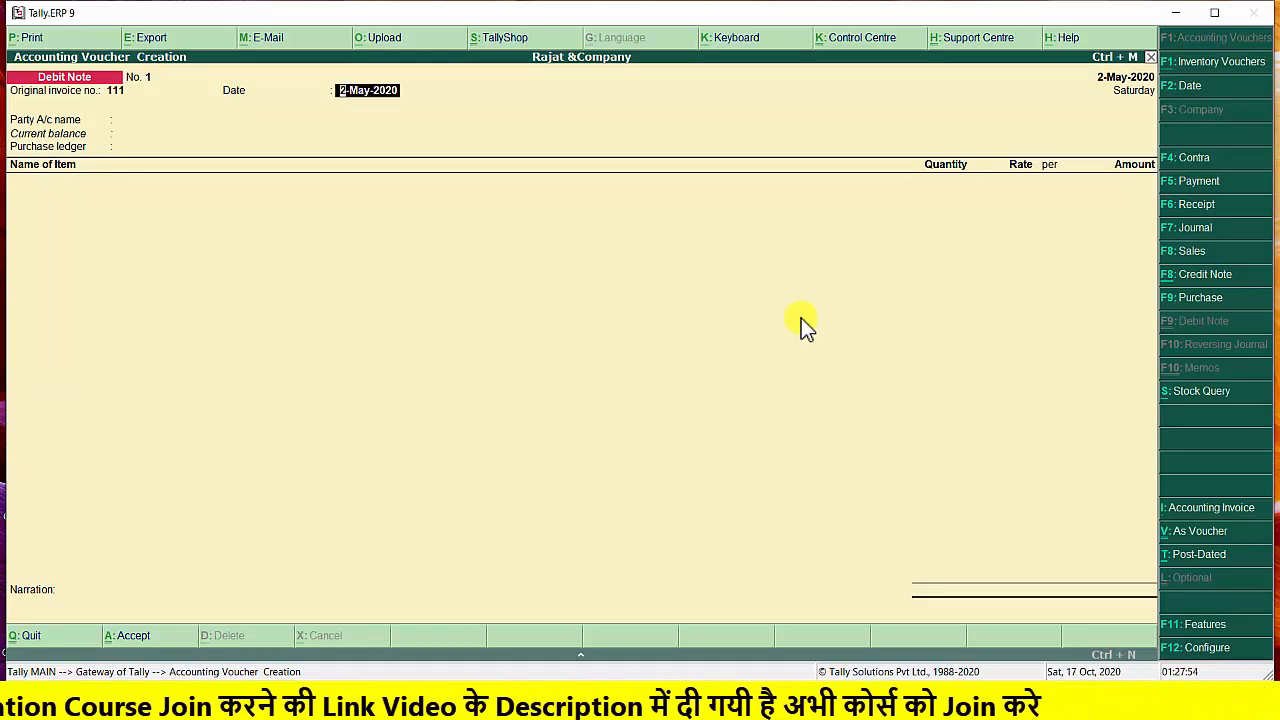
{"action": "key", "text": "Return"}
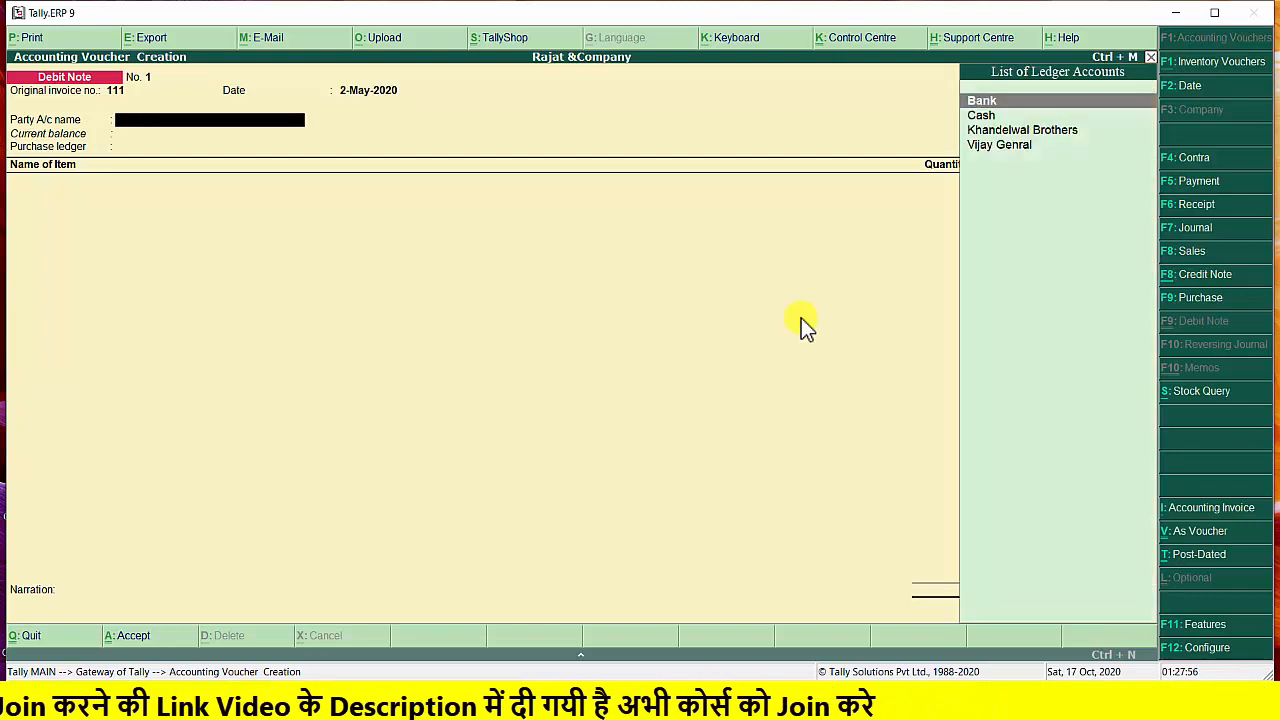
{"action": "key", "text": "Down"}
{"action": "key", "text": "Down"}
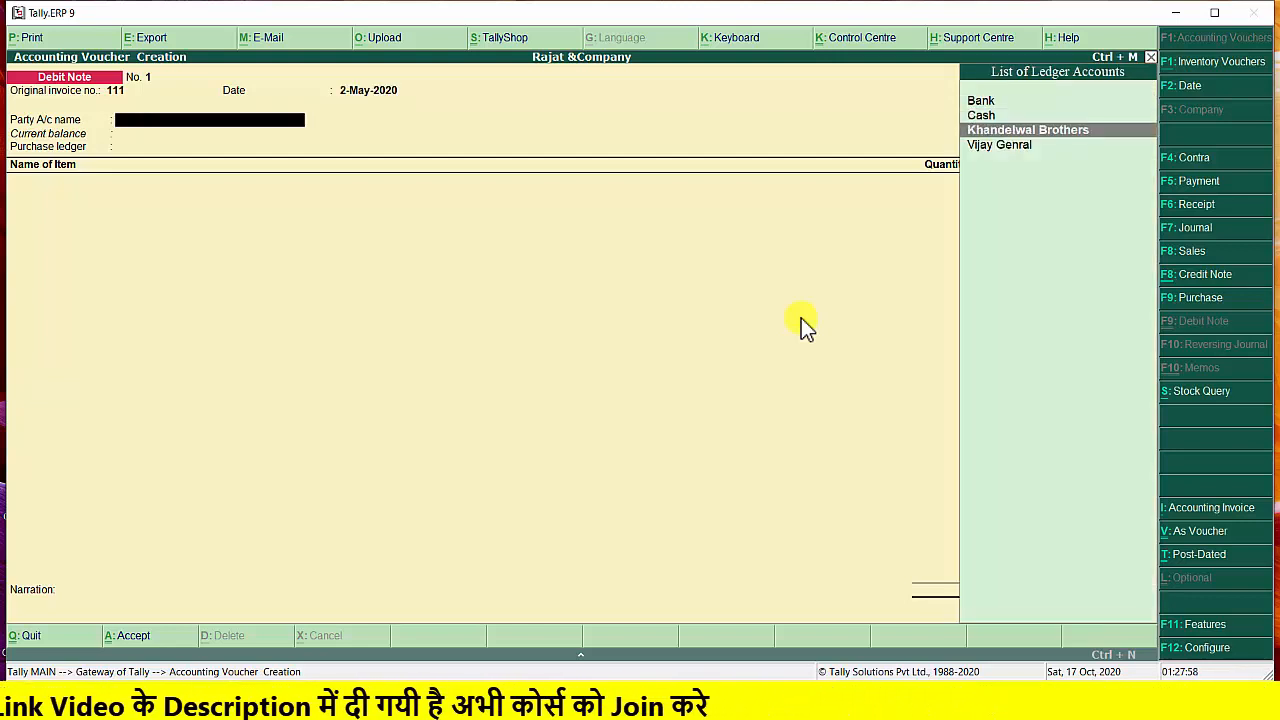
{"action": "key", "text": "Return"}
{"action": "key", "text": "Return"}
{"action": "key", "text": "Return"}
{"action": "key", "text": "Return"}
{"action": "key", "text": "Return"}
{"action": "key", "text": "Return"}
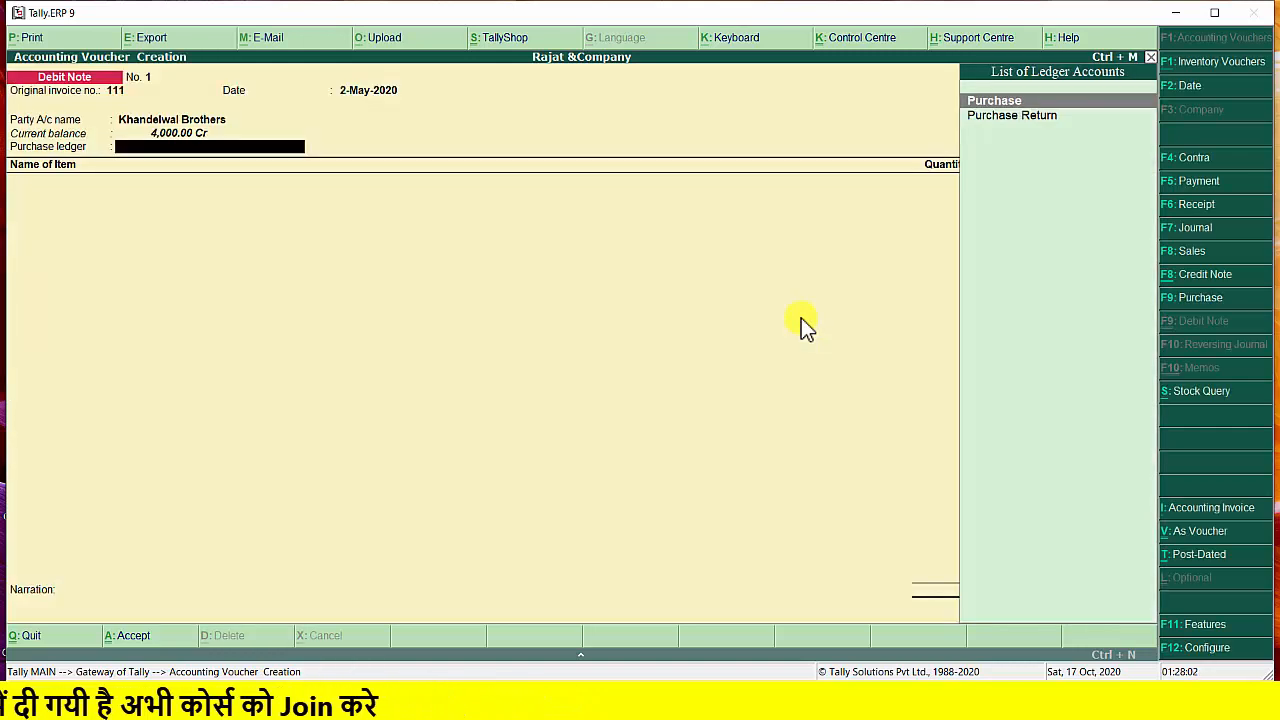
{"action": "key", "text": "Down"}
{"action": "key", "text": "Return"}
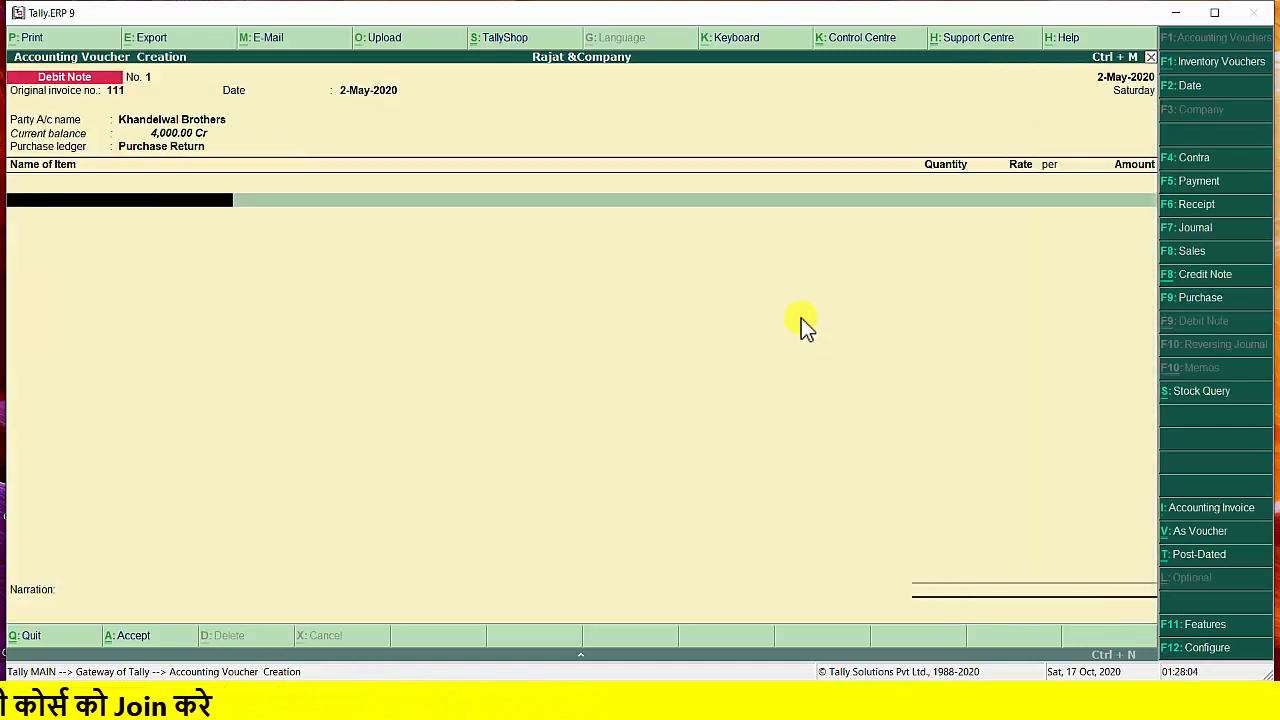
Add the stock item Sugar to the debit note with quantity 25 kg at a rate of 10.00 per kg
{"action": "key", "text": "Return"}
{"action": "type", "text": "2"}
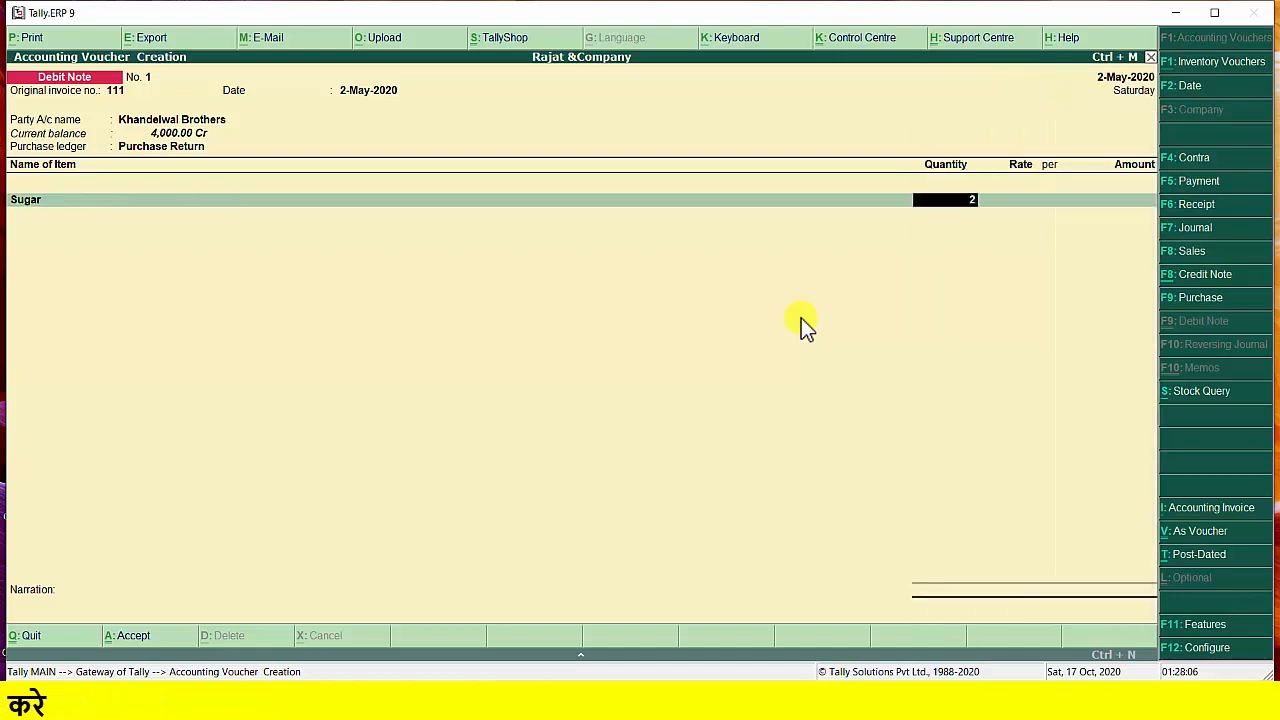
{"action": "type", "text": "5"}
{"action": "key", "text": "Return"}
{"action": "key", "text": "Return"}
Add the stock item Wheat to the debit note with quantity 25 kg at a rate of 10.00 per kg
{"action": "key", "text": "Return"}
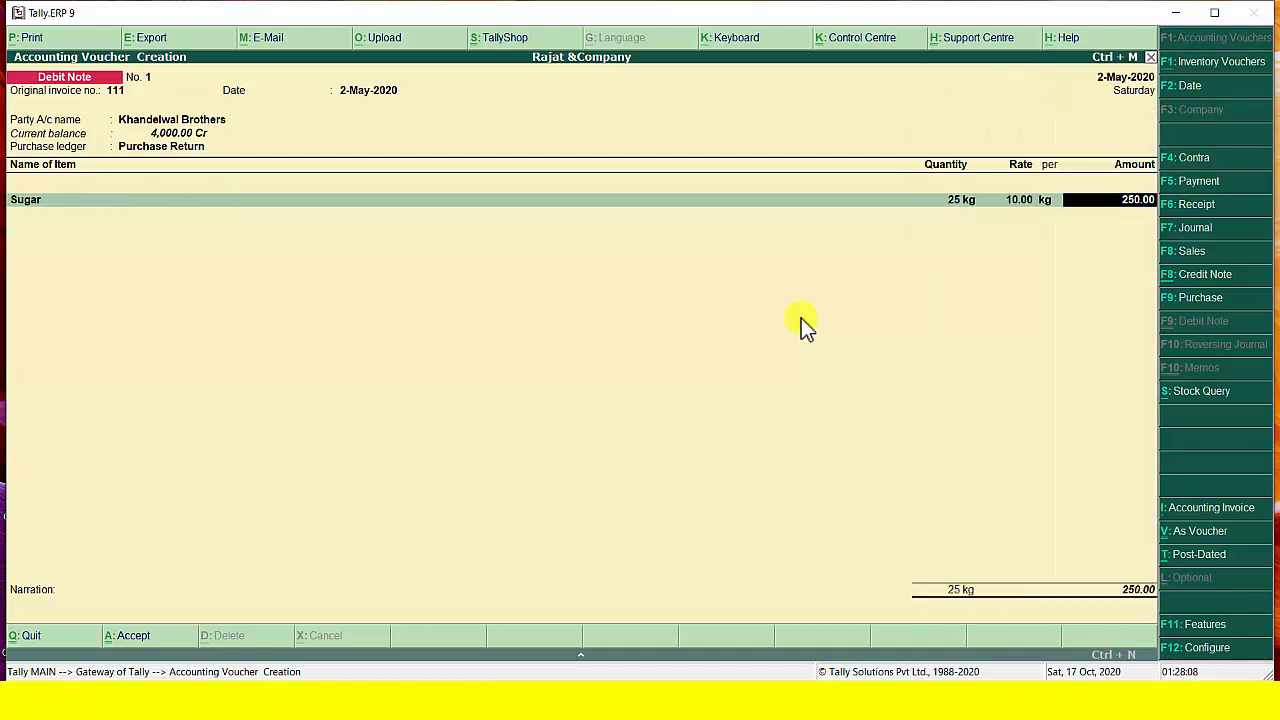
{"action": "key", "text": "Return"}
{"action": "type", "text": "w"}
{"action": "key", "text": "Return"}
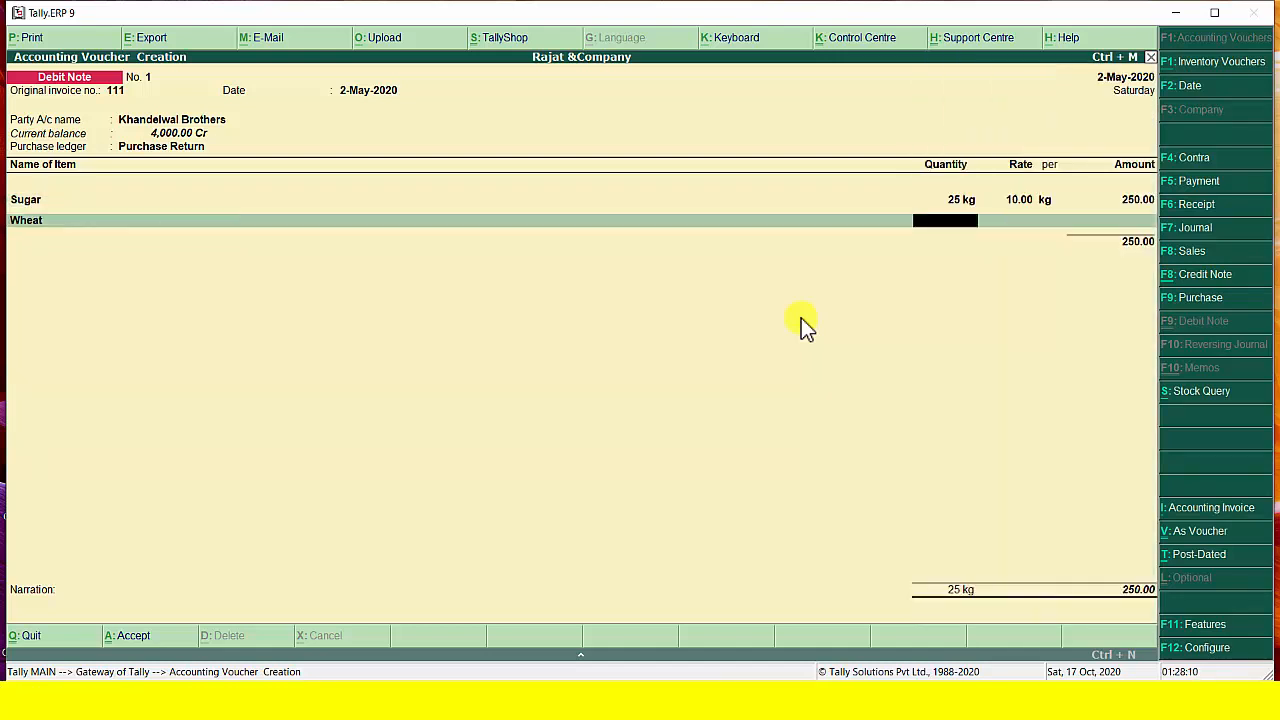
{"action": "type", "text": "25"}
{"action": "key", "text": "Return"}
{"action": "key", "text": "Return"}
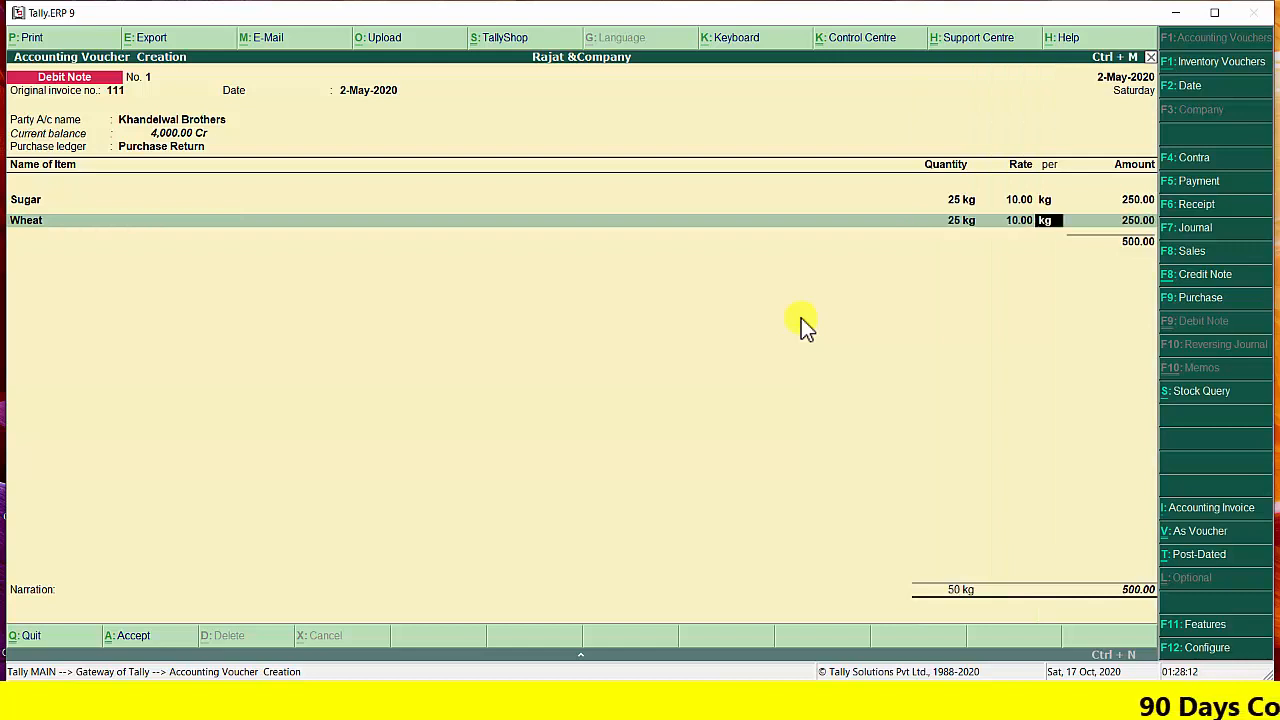
{"action": "key", "text": "Return"}
End the item list, enter the narration "goods return to khandelwal", and save the debit note
{"action": "key", "text": "Return"}
{"action": "key", "text": "Return"}
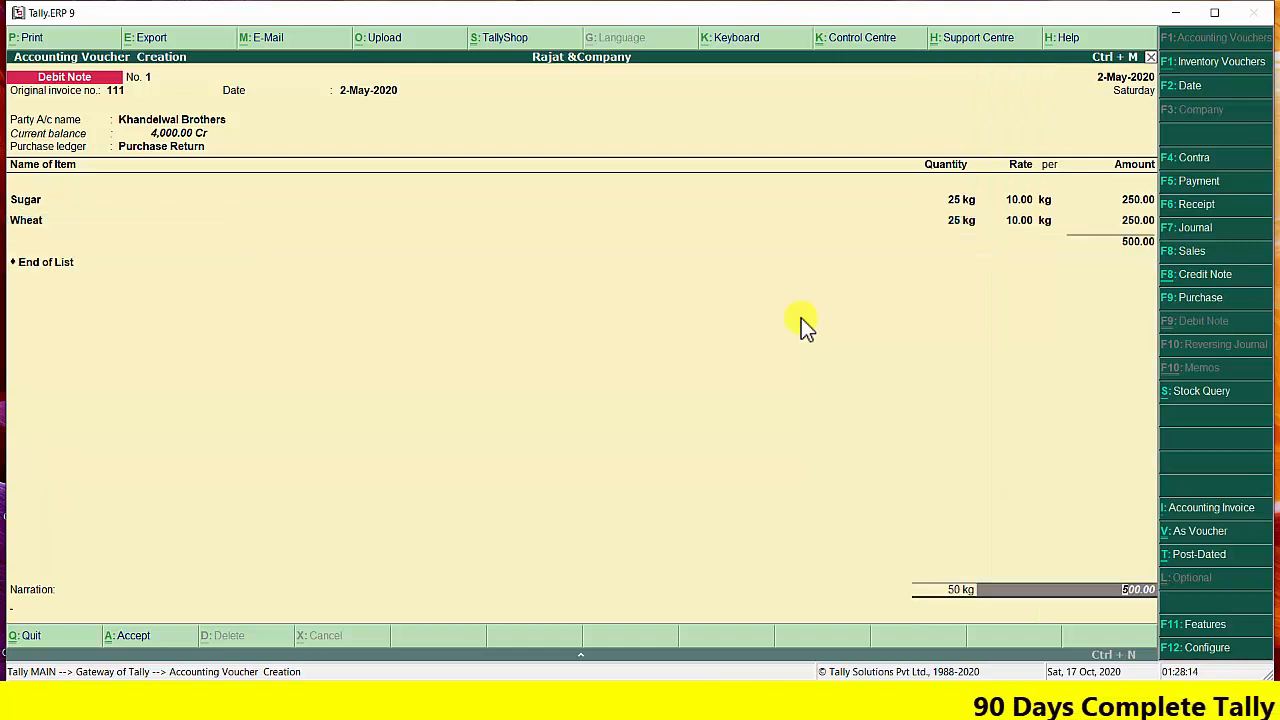
{"action": "key", "text": "Return"}
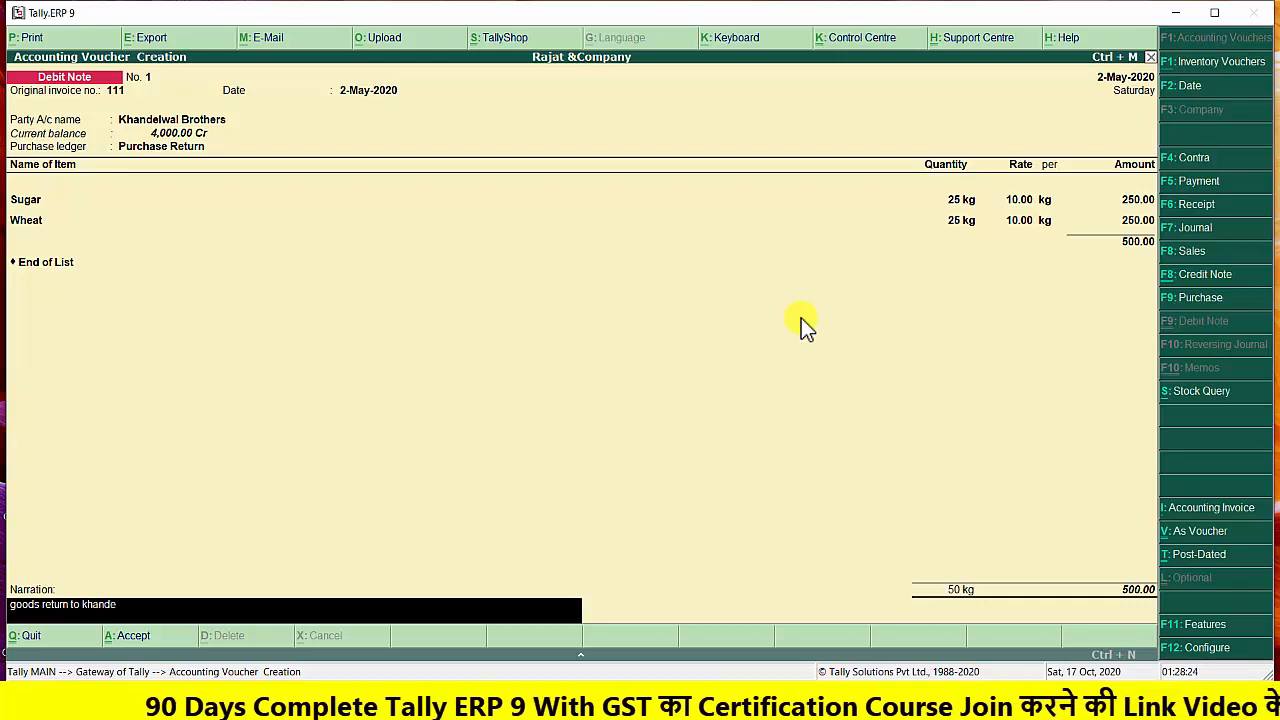
{"action": "key", "text": "Return"}
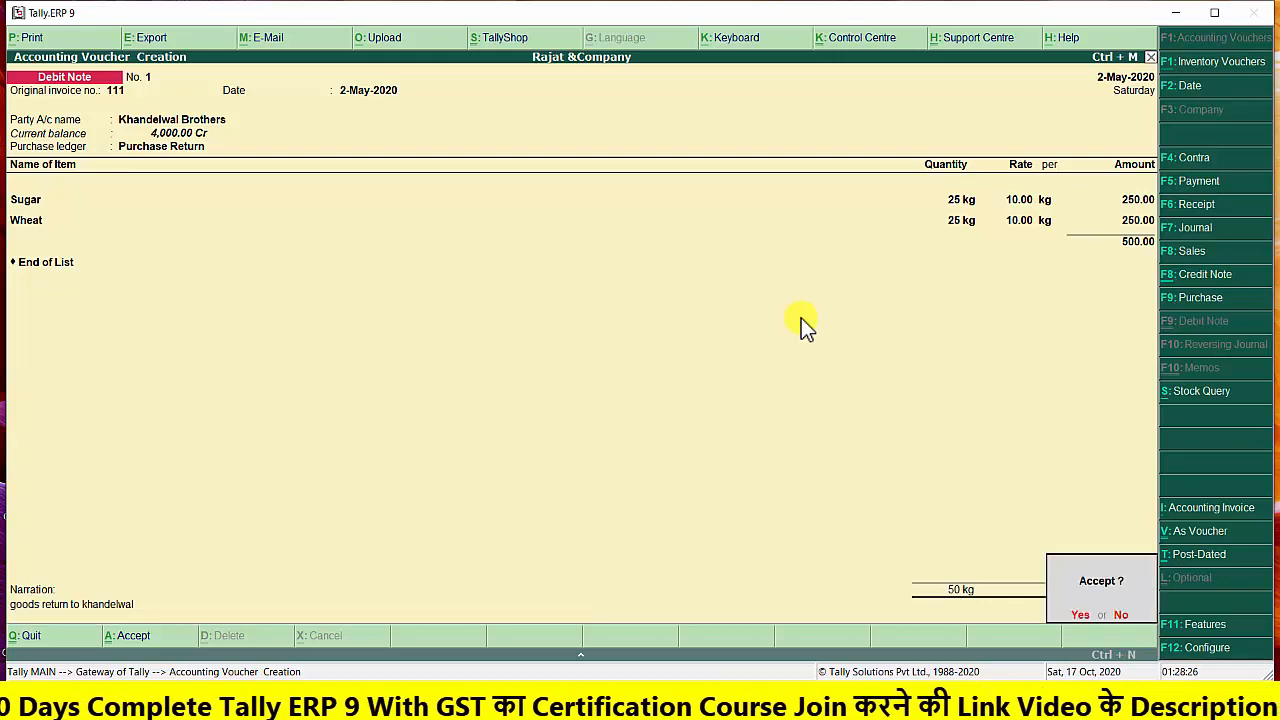
{"action": "key", "text": "Return"}
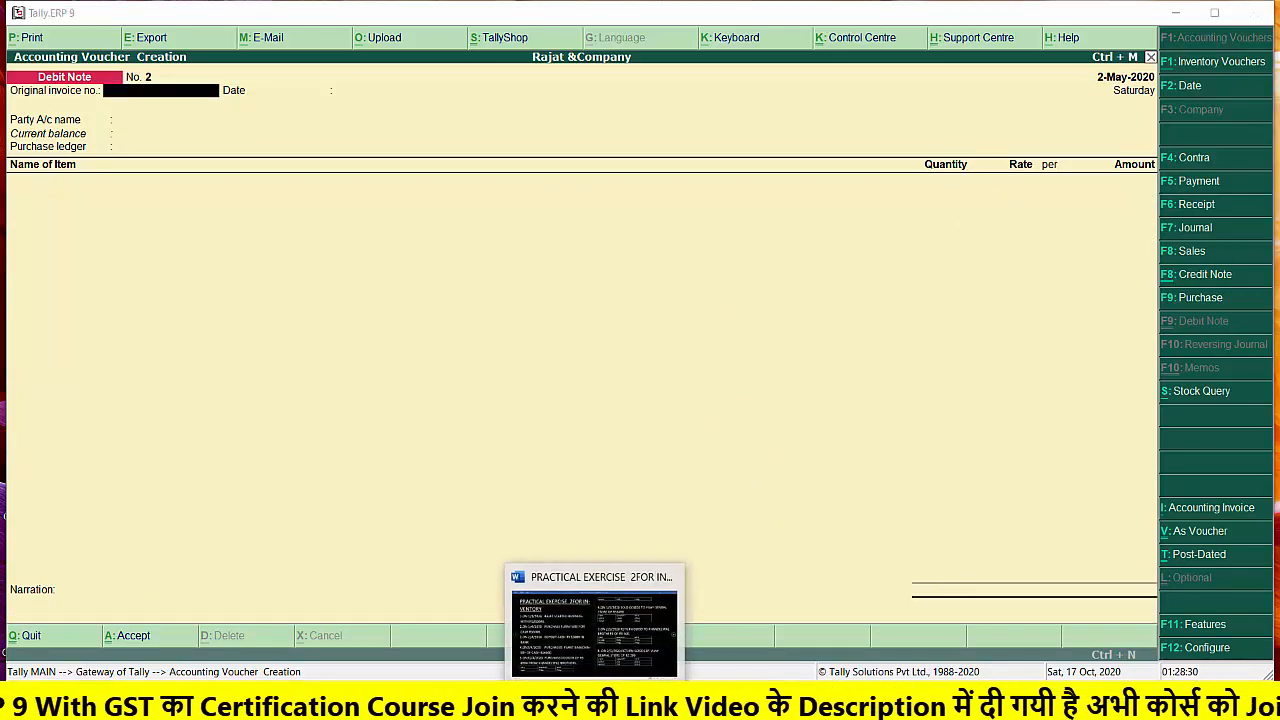
Check the goods returned by Vijay Genral Store in the Word exercise document and return to Tally.ERP 9
{"action": "left_click", "coordinate": [596, 680]}
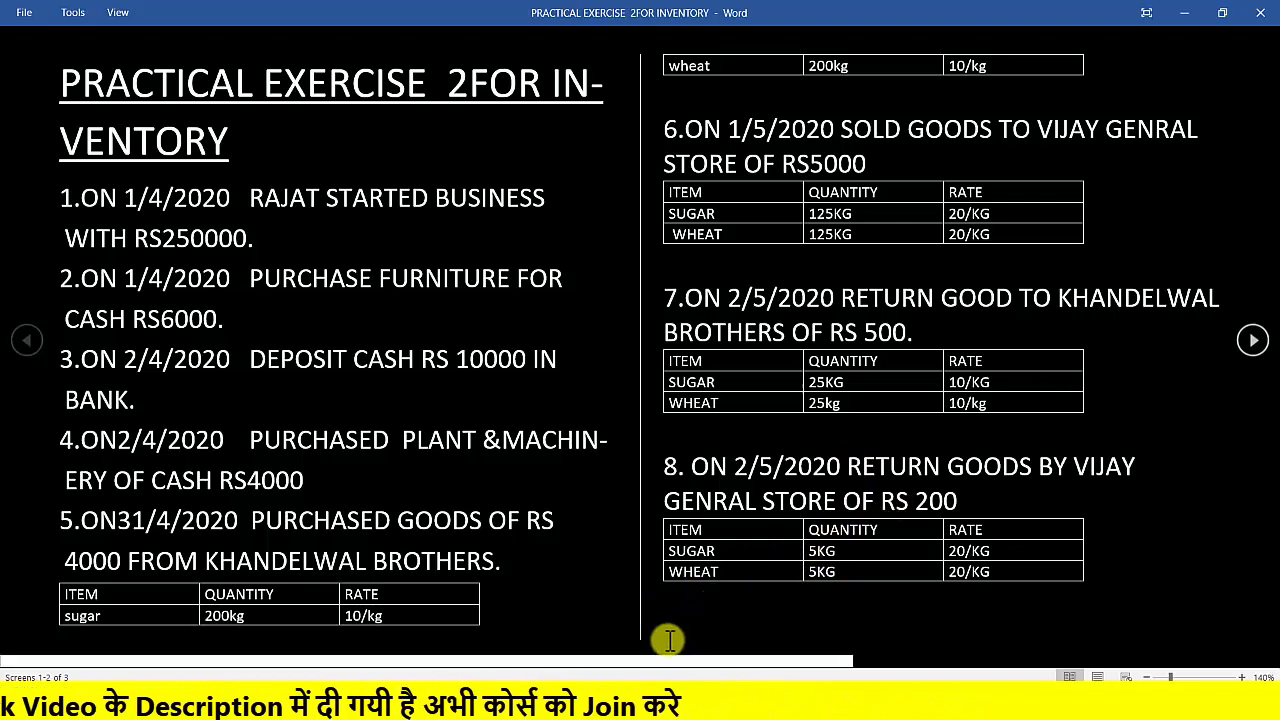
{"action": "left_click", "coordinate": [1184, 20]}
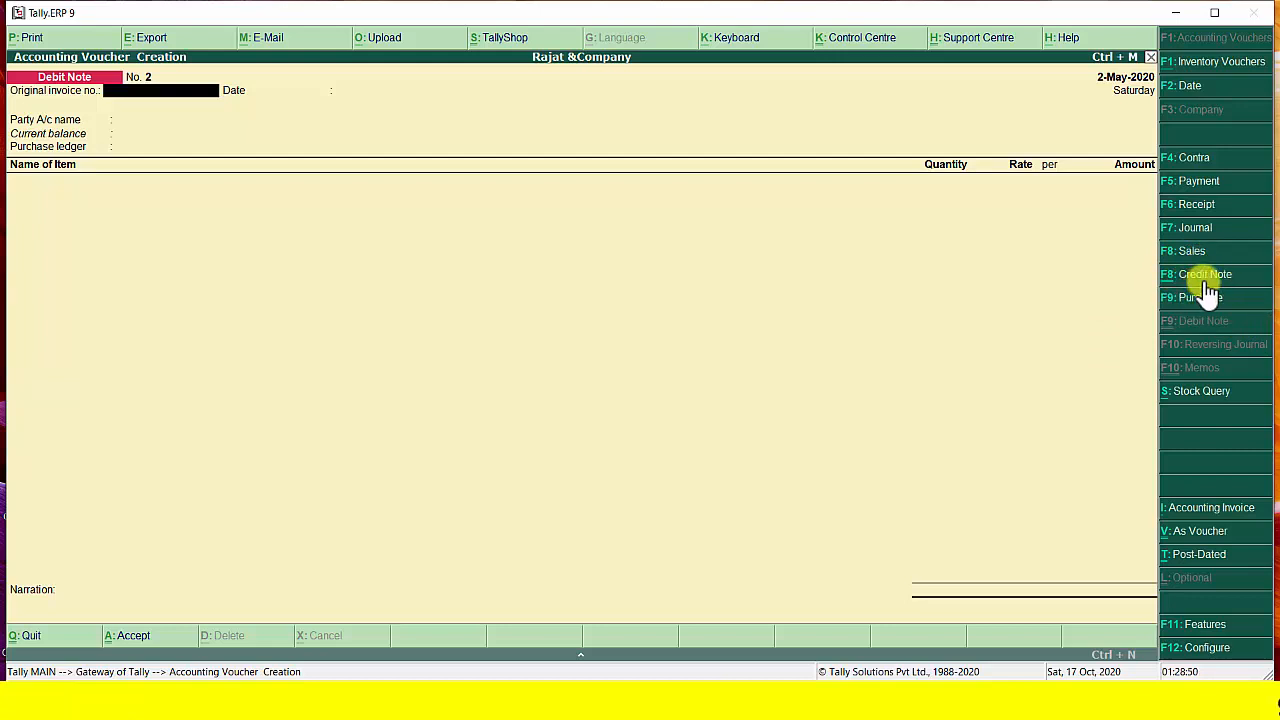
Start a credit note against original invoice number 112 dated 2-May-2020
{"action": "left_click", "coordinate": [1170, 280]}
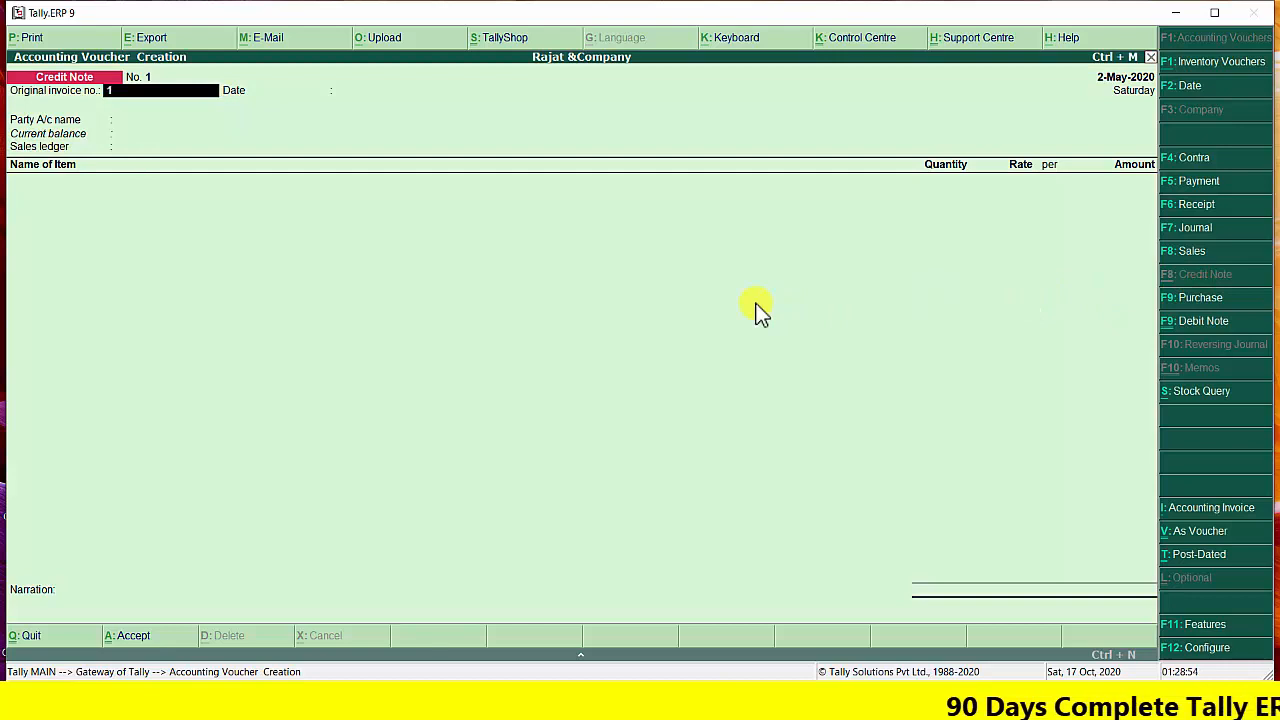
{"action": "type", "text": "112"}
{"action": "key", "text": "Return"}
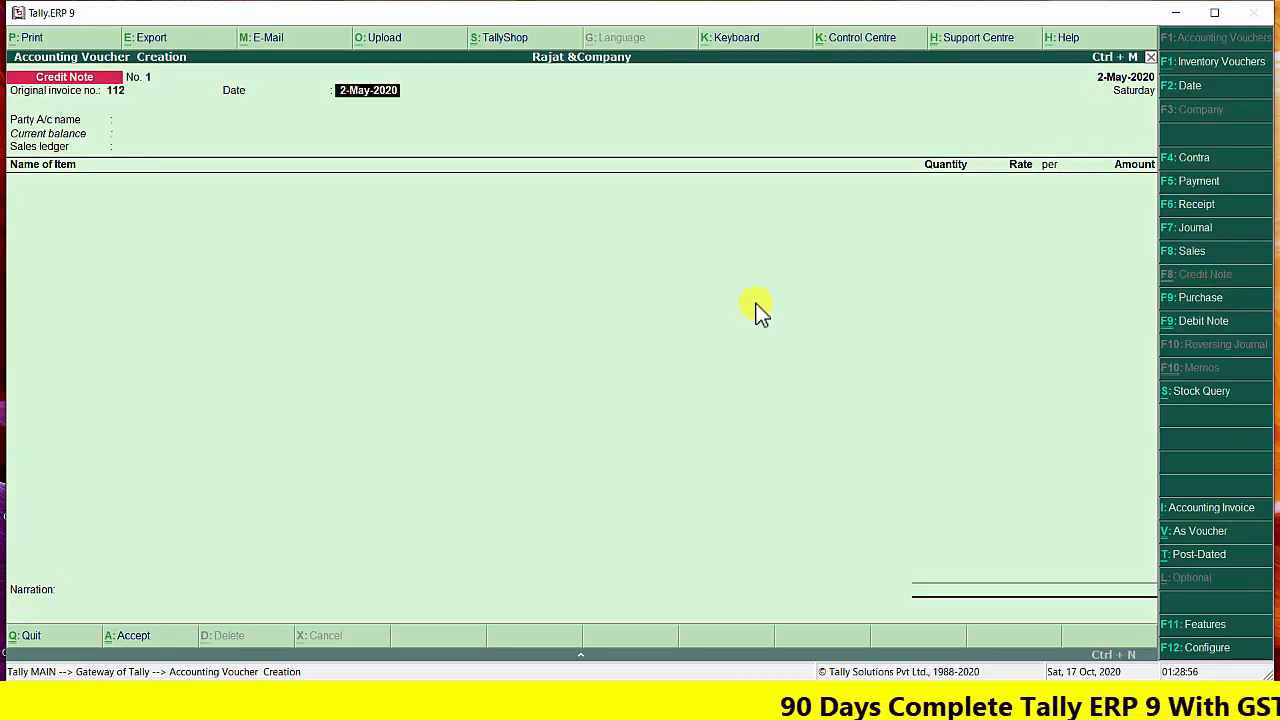
{"action": "key", "text": "Return"}
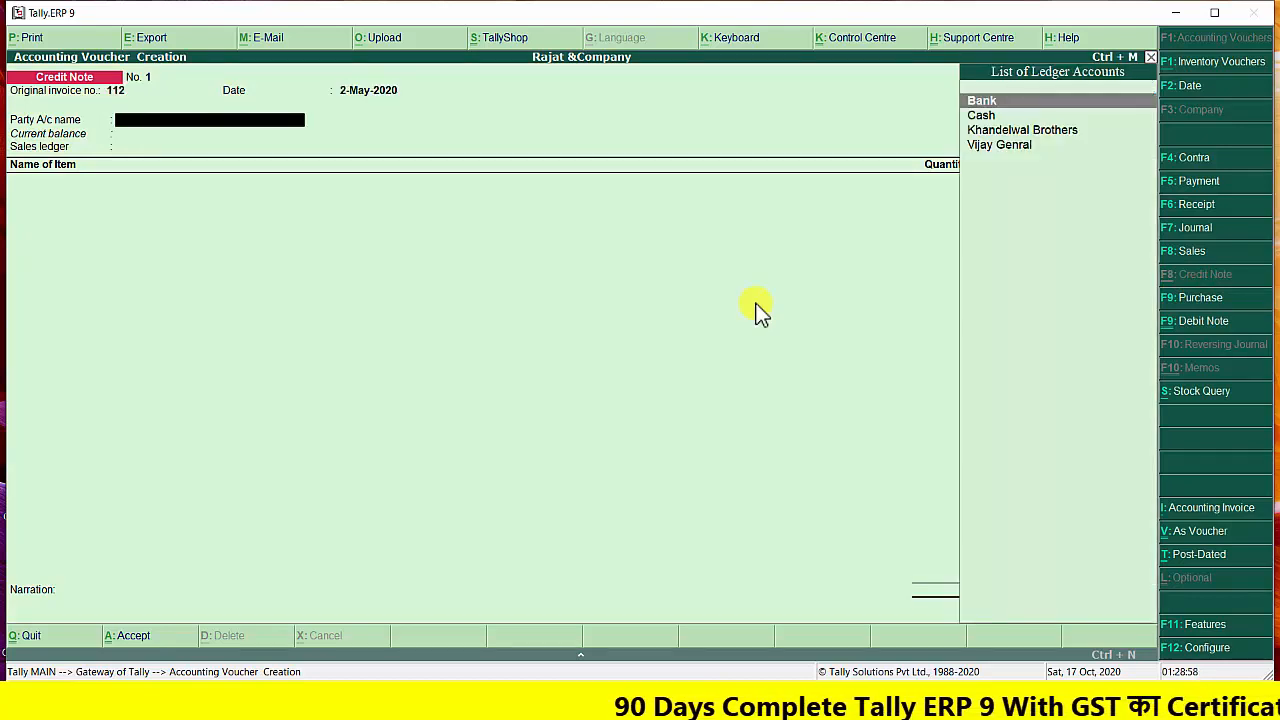
{"action": "key", "text": "Down"}
{"action": "key", "text": "Down"}
{"action": "key", "text": "Down"}
{"action": "key", "text": "Return"}
{"action": "key", "text": "Return"}
{"action": "key", "text": "Return"}
{"action": "key", "text": "Return"}
{"action": "key", "text": "Return"}
{"action": "key", "text": "Return"}
{"action": "key", "text": "Return"}
{"action": "key", "text": "Return"}
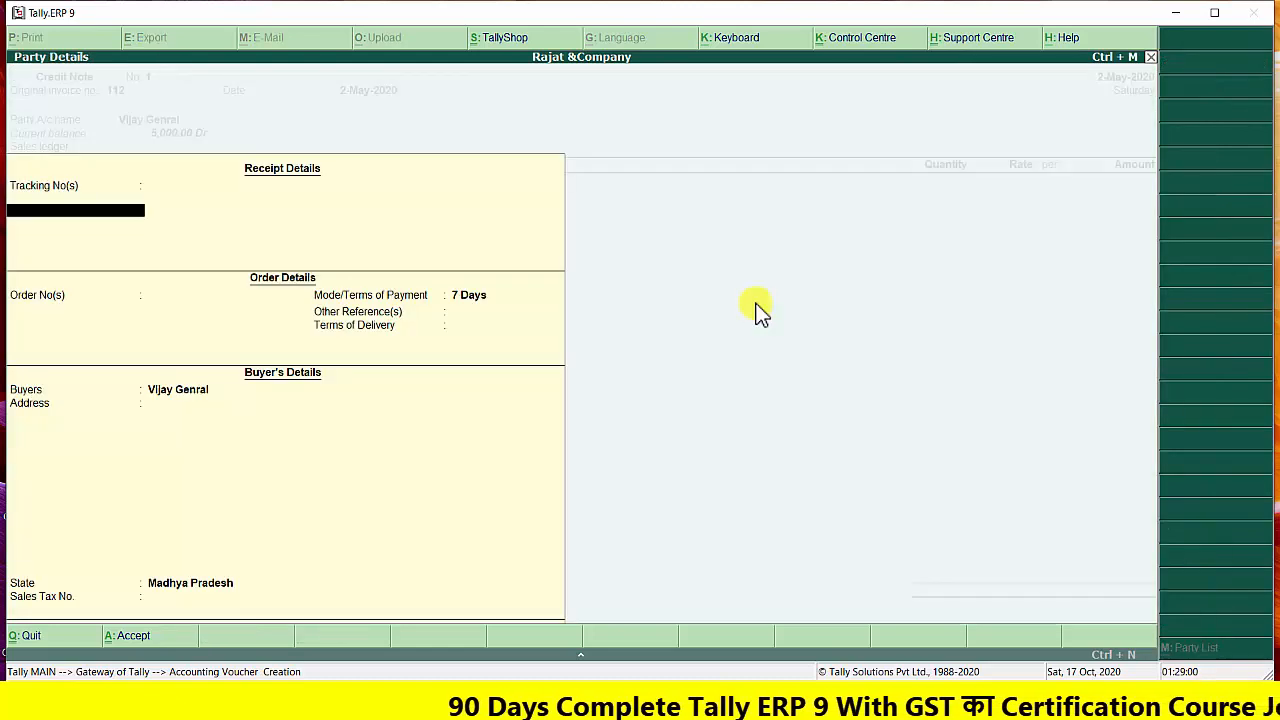
{"action": "key", "text": "Return"}
{"action": "key", "text": "Return"}
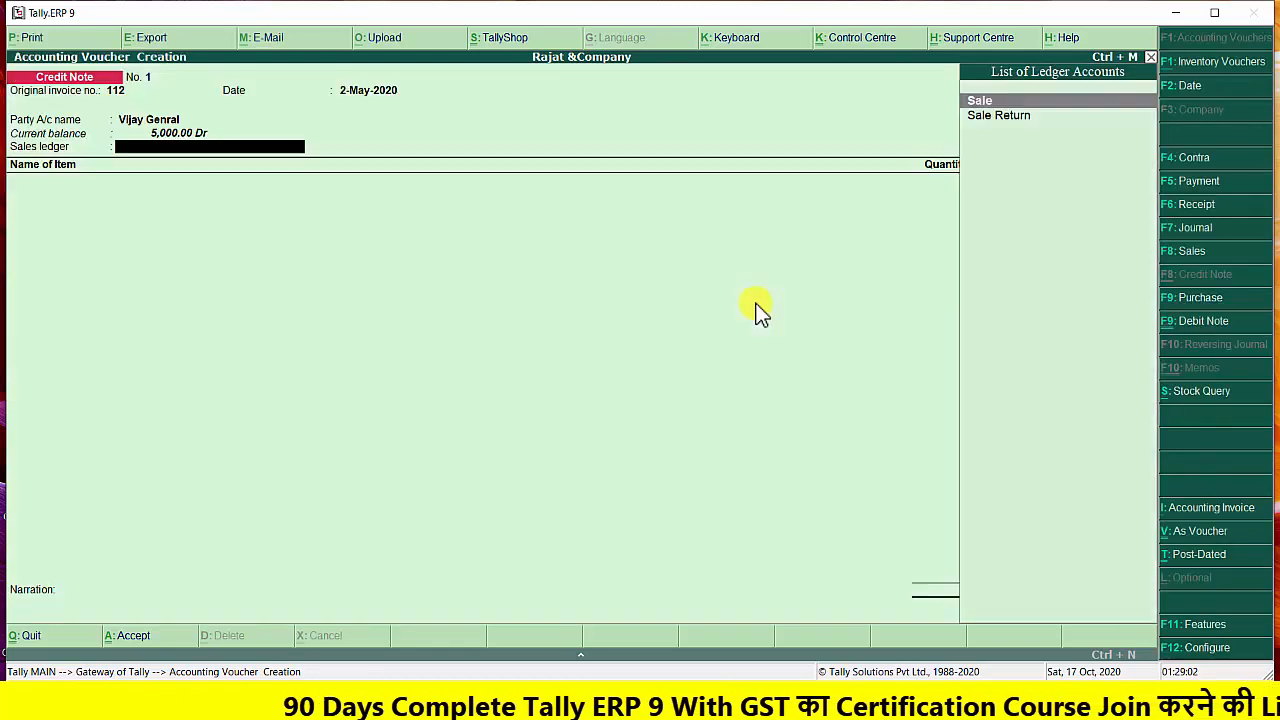
{"action": "key", "text": "Down"}
{"action": "key", "text": "Return"}
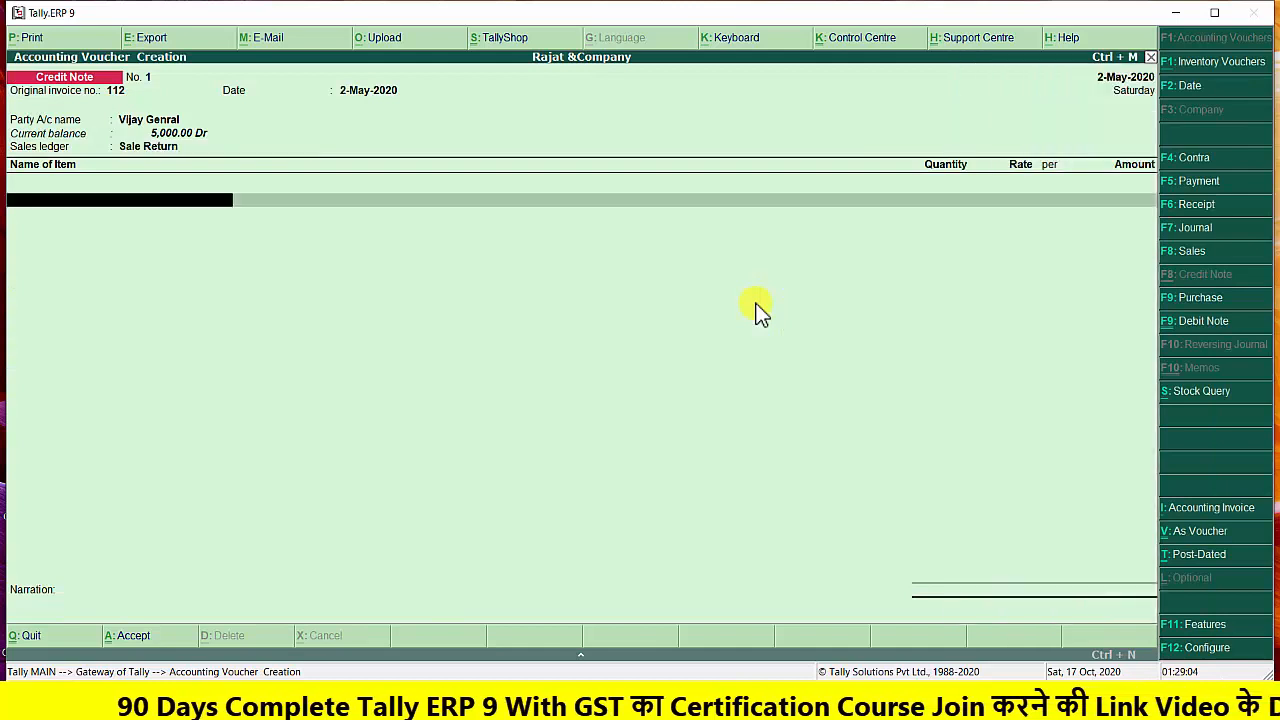
Add the stock item Sugar to the credit note with quantity 5 kg at a rate of 20.00 per kg
{"action": "key", "text": "Return"}
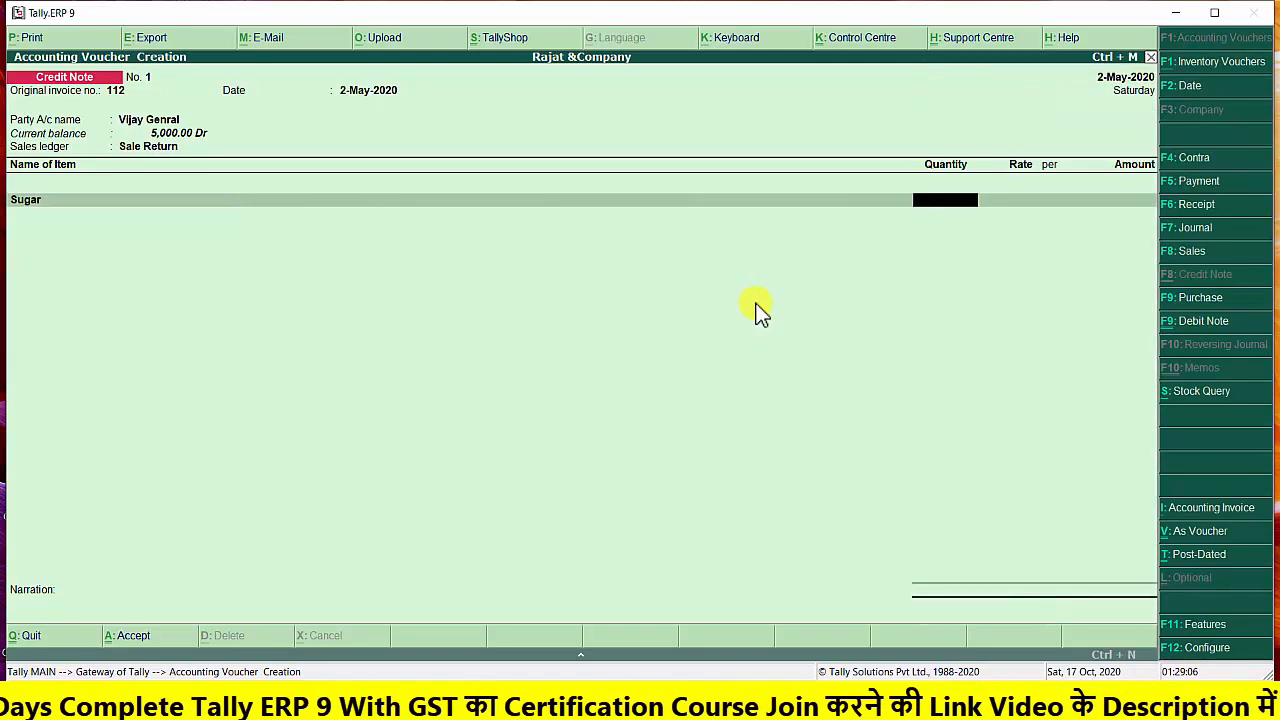
{"action": "type", "text": "5"}
{"action": "key", "text": "Return"}
{"action": "key", "text": "Return"}
{"action": "key", "text": "Return"}
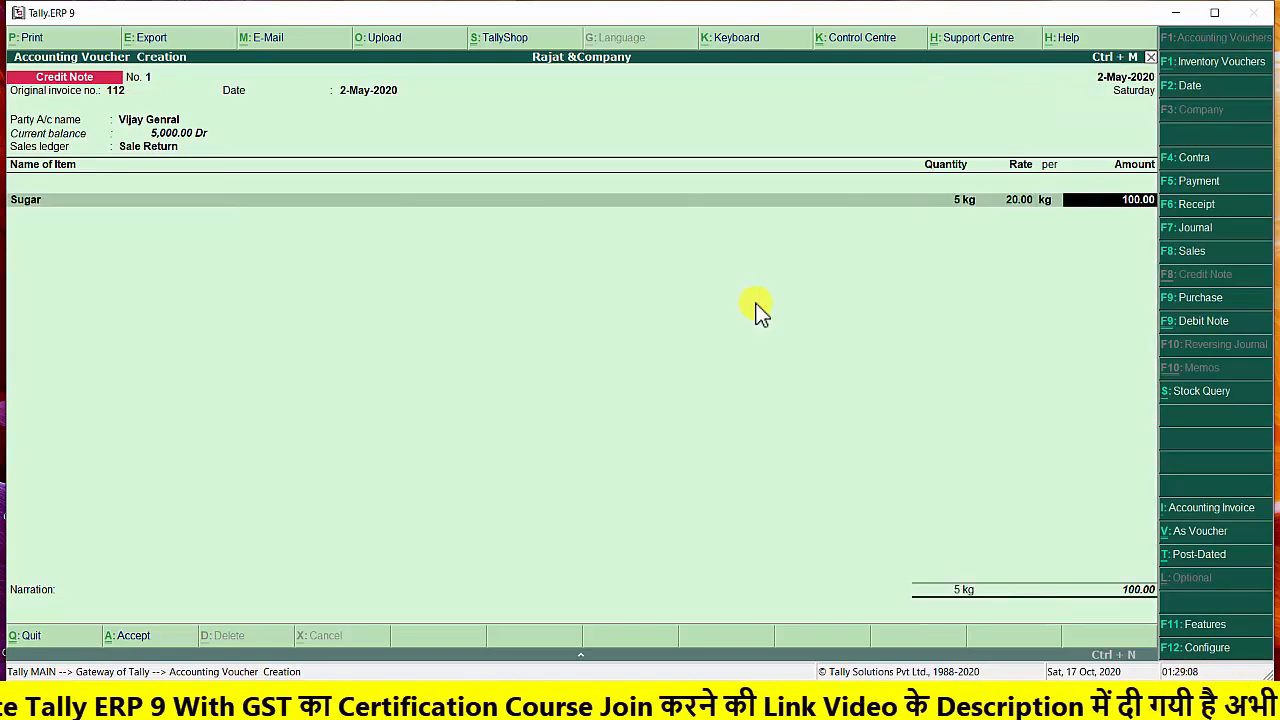
{"action": "key", "text": "Return"}
Add the stock item Wheat to the credit note with quantity 5 kg at a rate of 20.00 per kg
{"action": "type", "text": "W"}
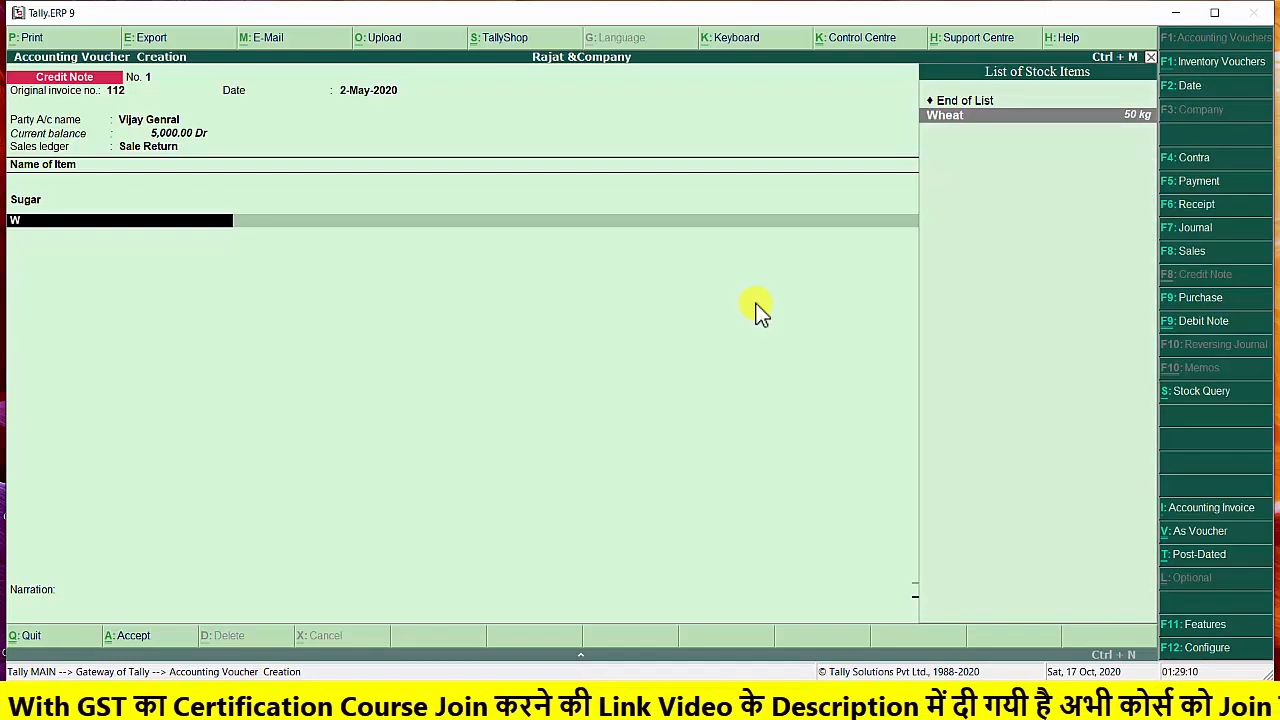
{"action": "key", "text": "Return"}
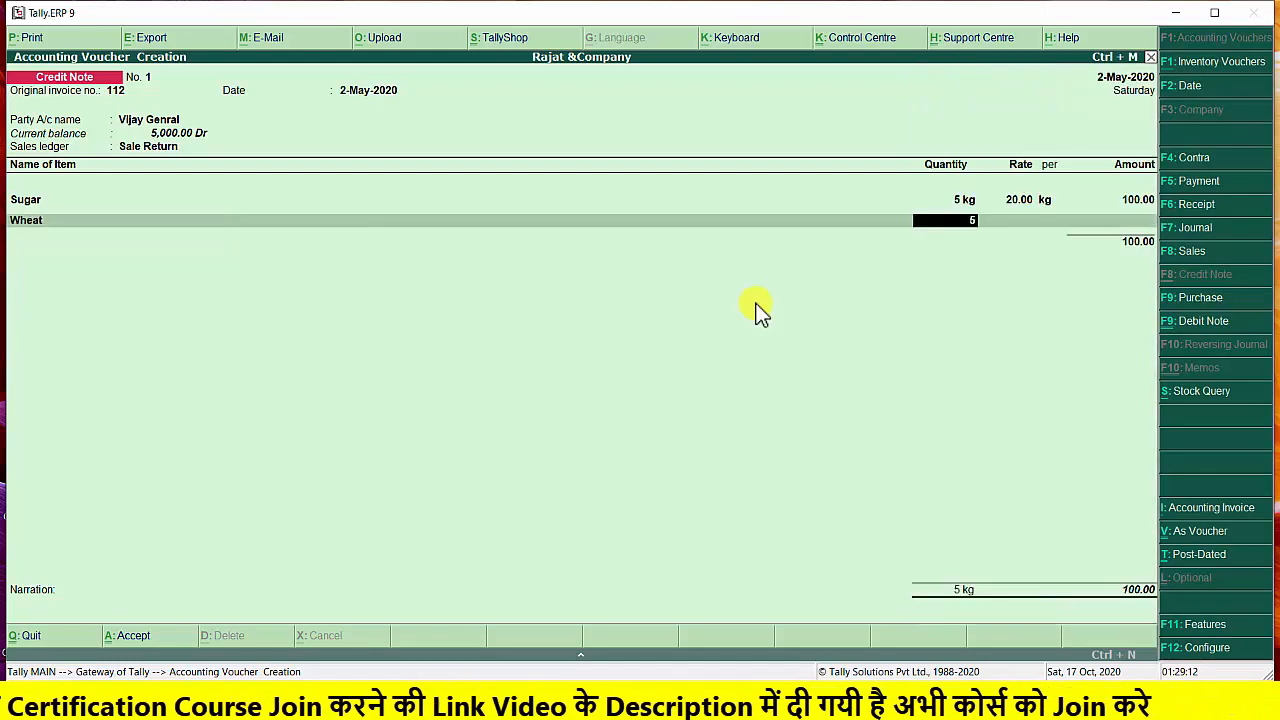
{"action": "key", "text": "Return"}
{"action": "key", "text": "Return"}
{"action": "key", "text": "Return"}
{"action": "key", "text": "Return"}
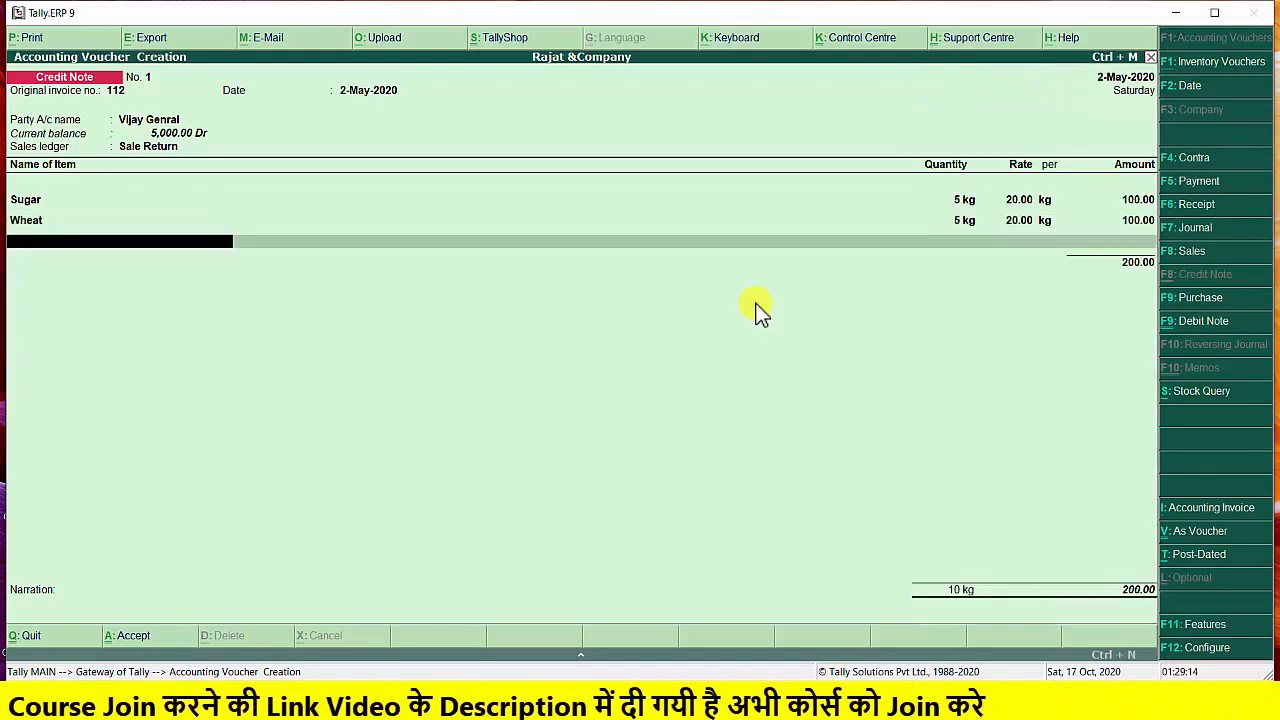
End the item list, enter the narration "goods return by vijay genral", and save the credit note
{"action": "key", "text": "Return"}
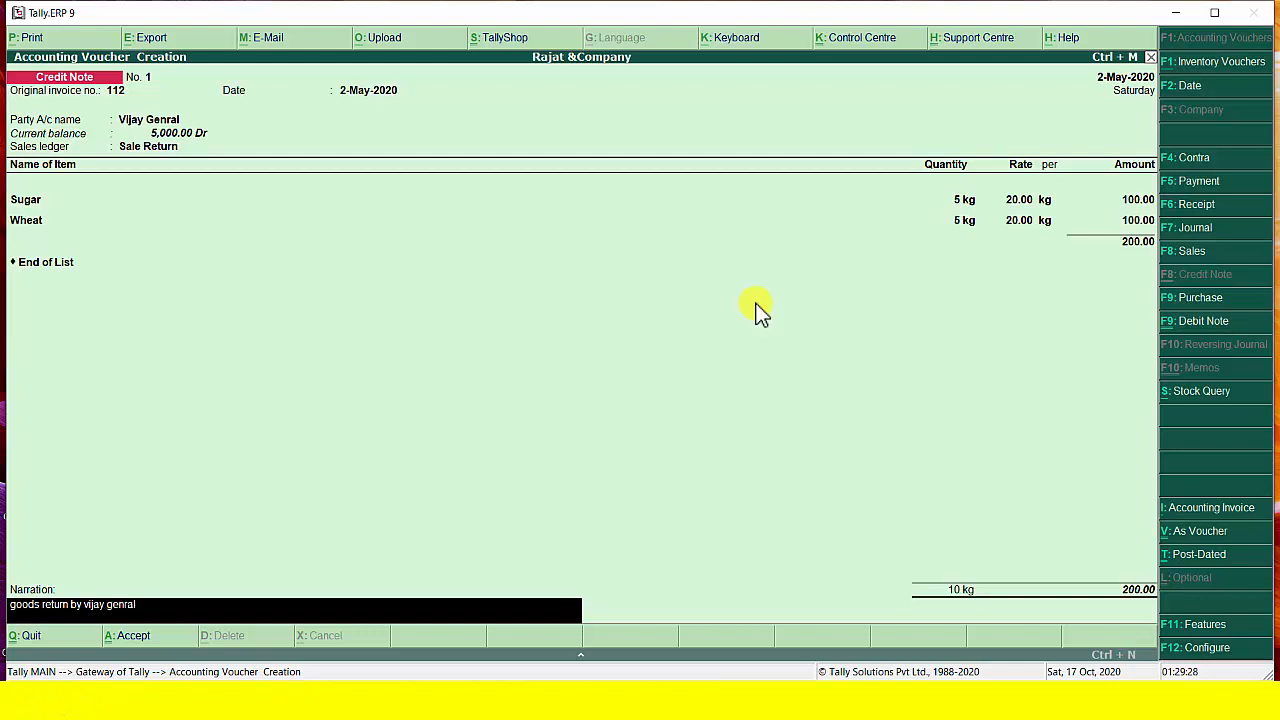
{"action": "key", "text": "Return"}
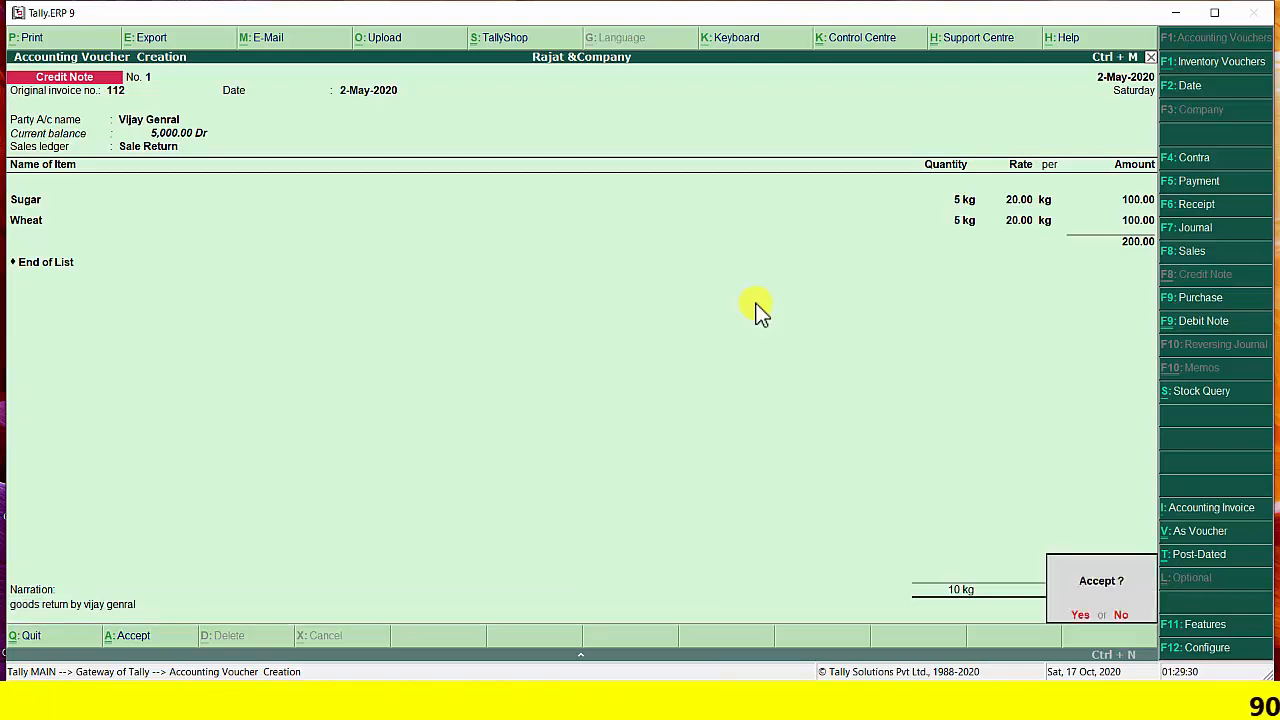
{"action": "key", "text": "Return"}
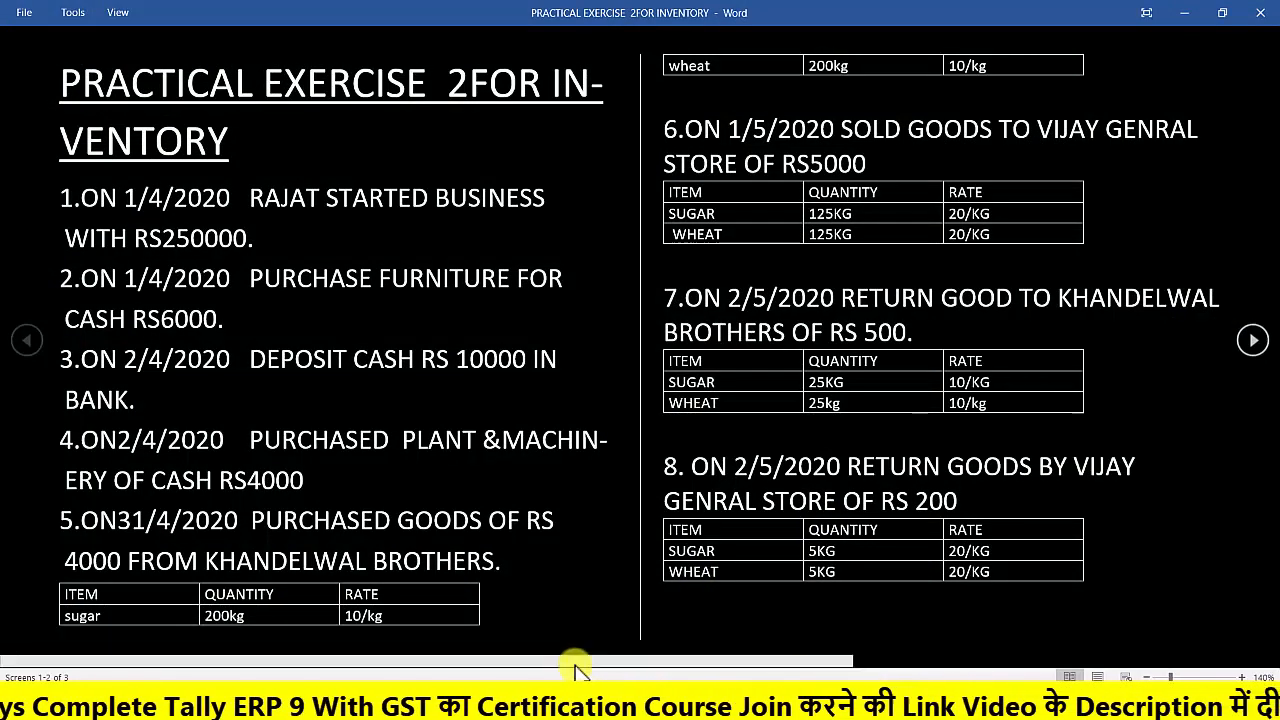
Check the exercise's remaining transactions in Word and start a receipt voucher in Tally.ERP 9 dated 1-Jun-2020
{"action": "left_click", "coordinate": [890, 650]}
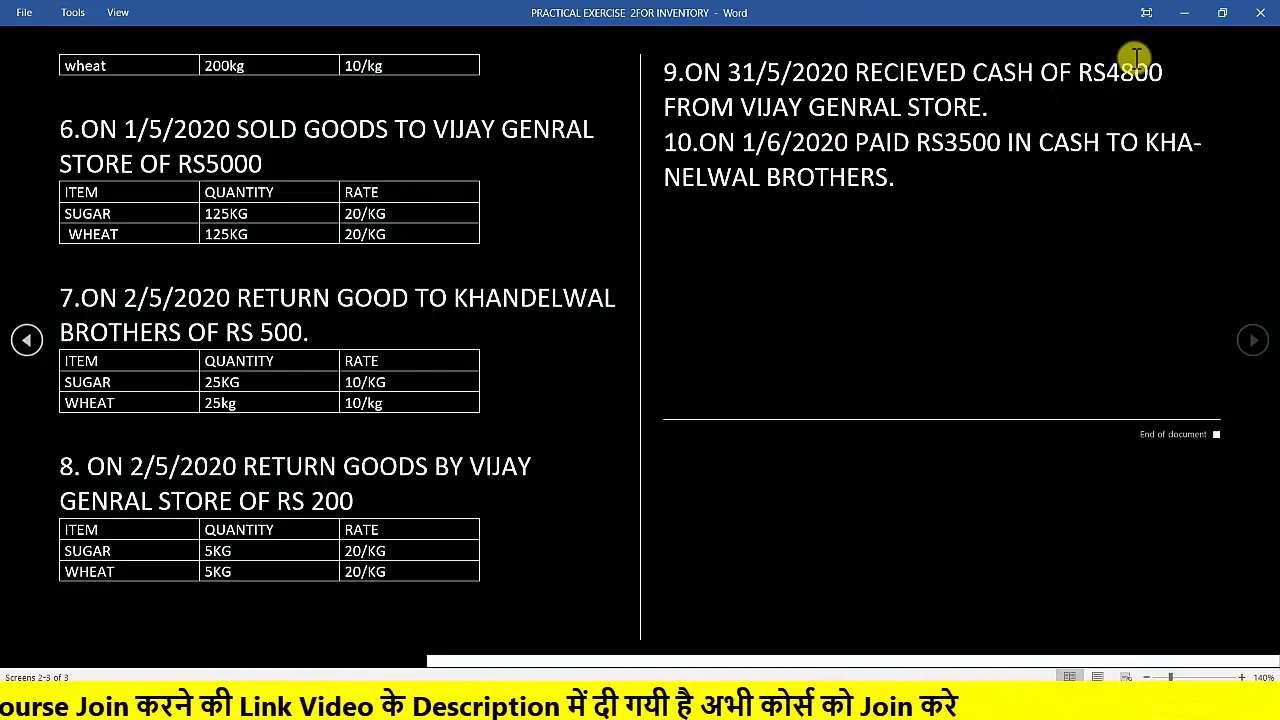
{"action": "left_click", "coordinate": [1190, 20]}
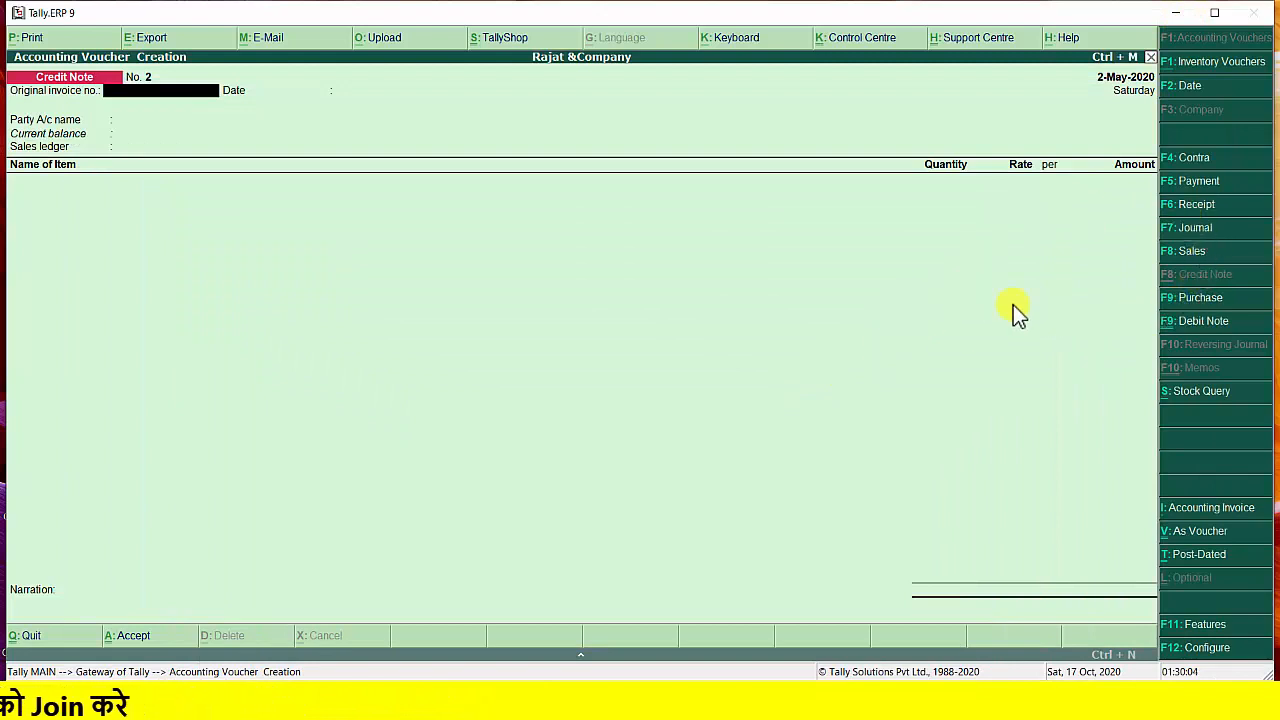
{"action": "left_click", "coordinate": [1185, 205]}
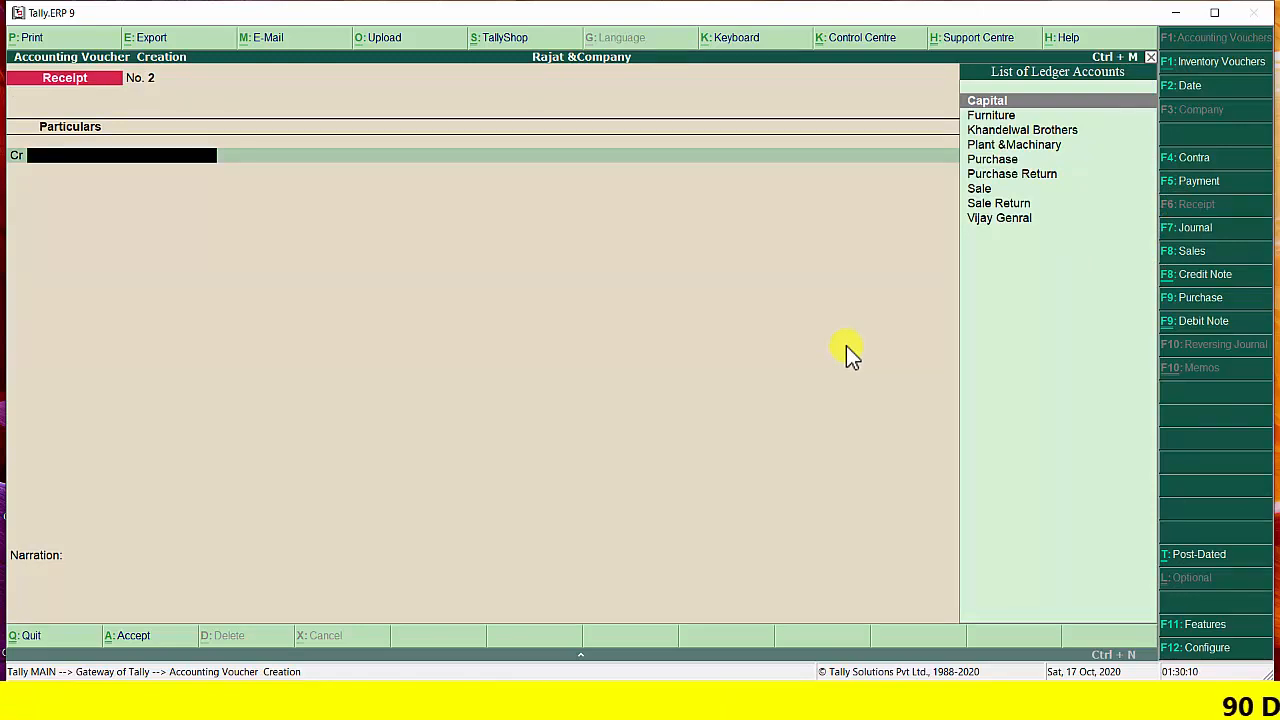
{"action": "key", "text": "F2"}
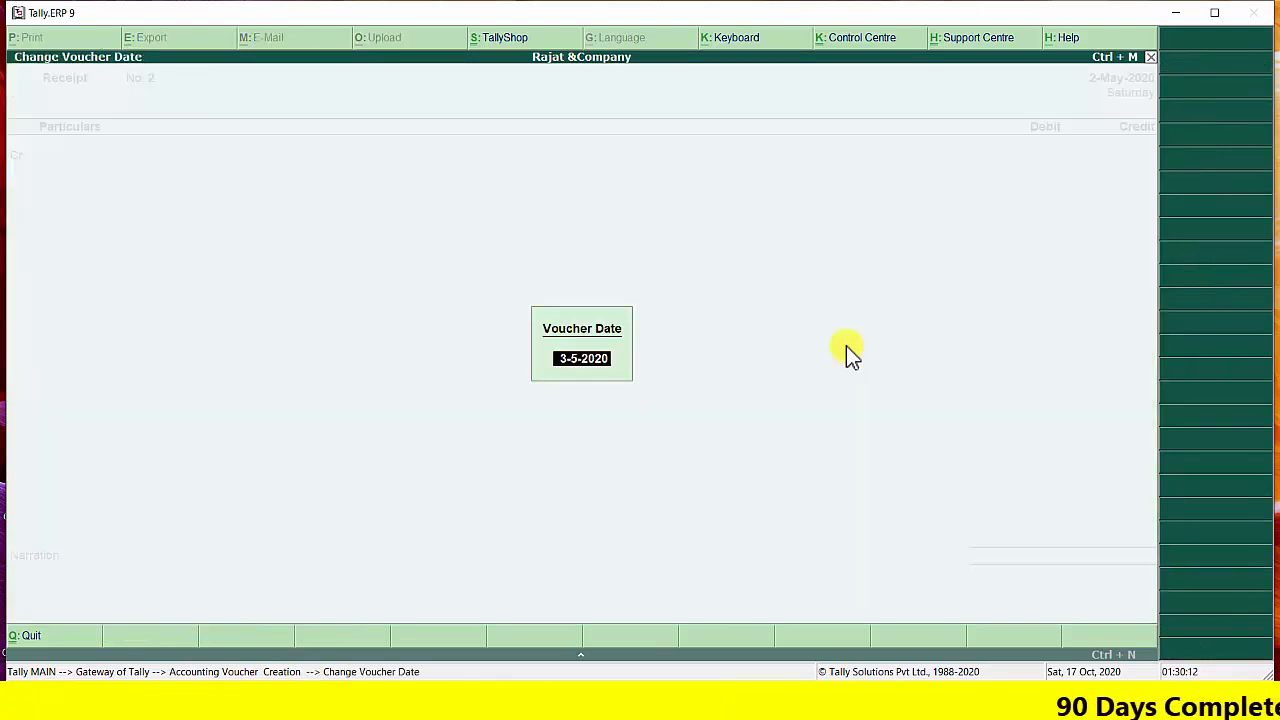
{"action": "type", "text": "1"}
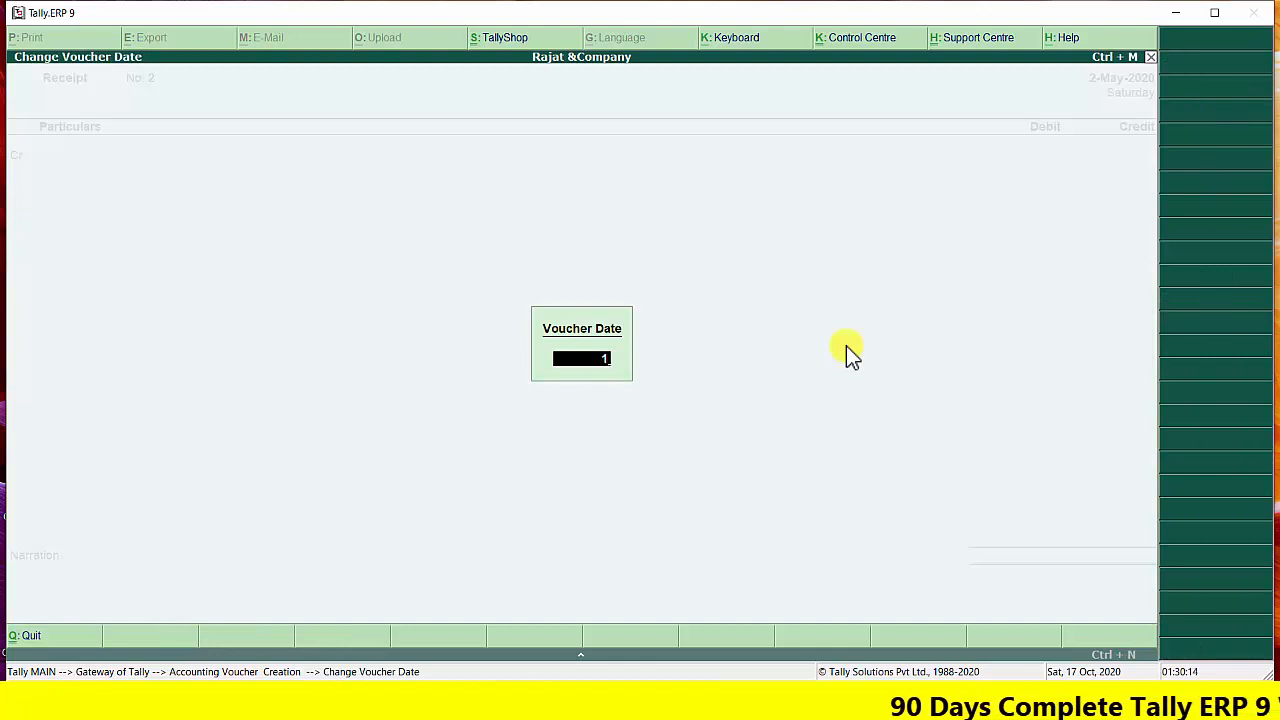
{"action": "type", "text": "-6"}
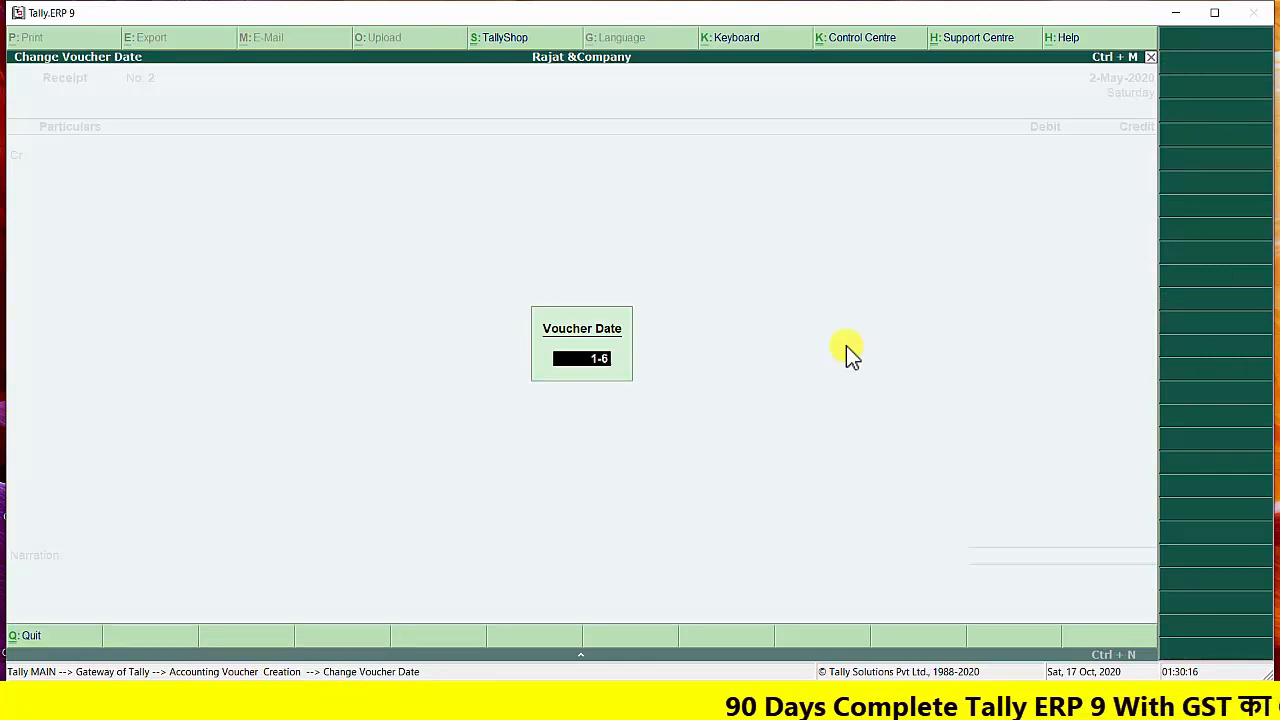
{"action": "key", "text": "Return"}
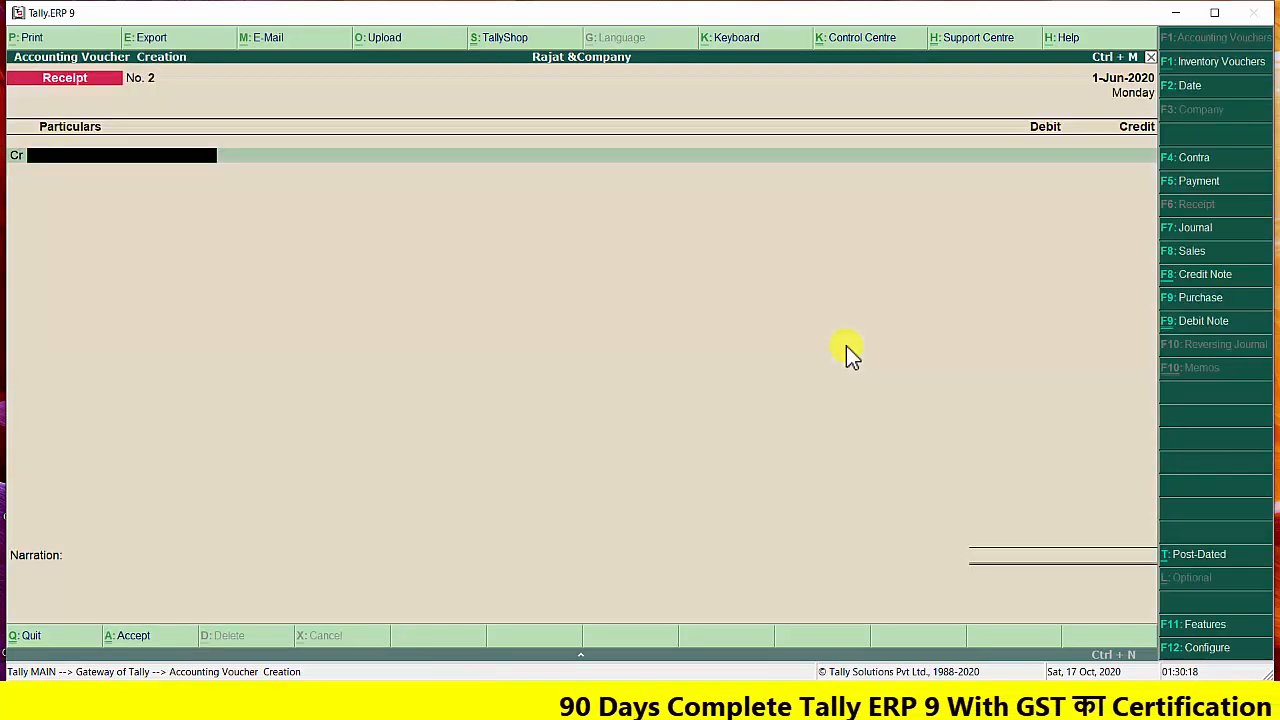
Credit Vijay Genral with 4800 in the receipt and allocate the full amount as Agst Ref to pending bill 1
{"action": "type", "text": "V"}
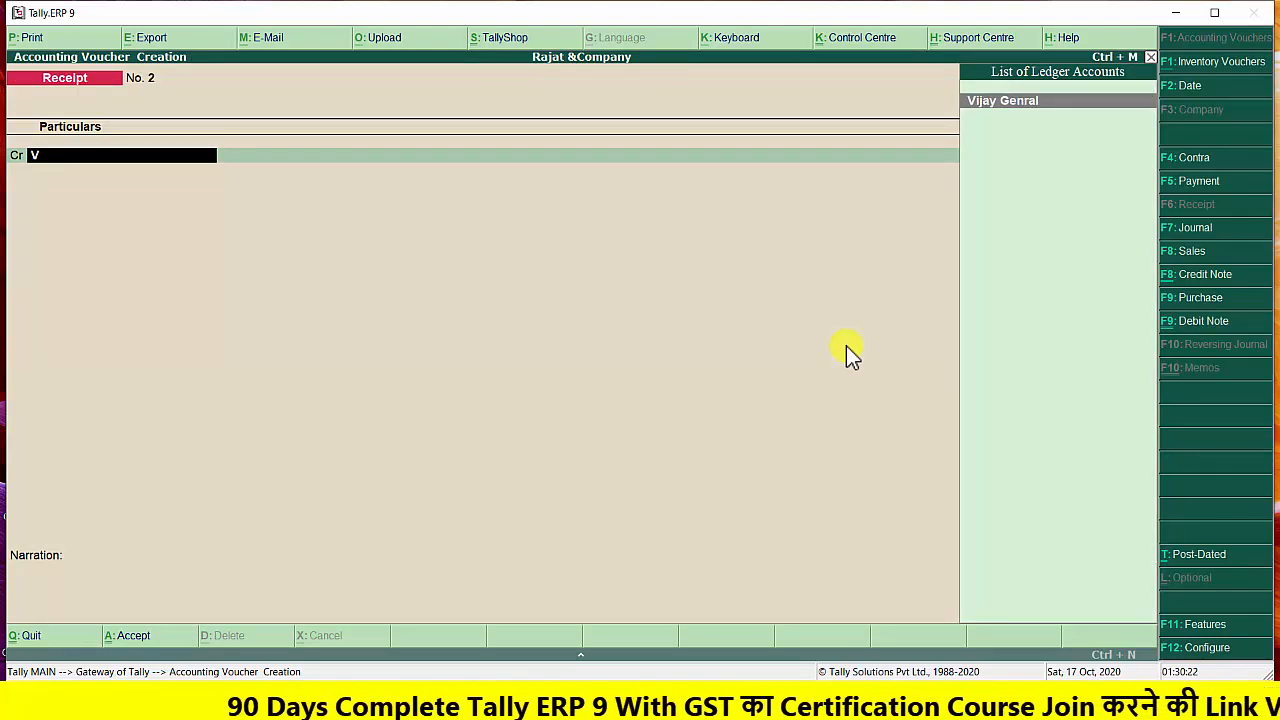
{"action": "key", "text": "Return"}
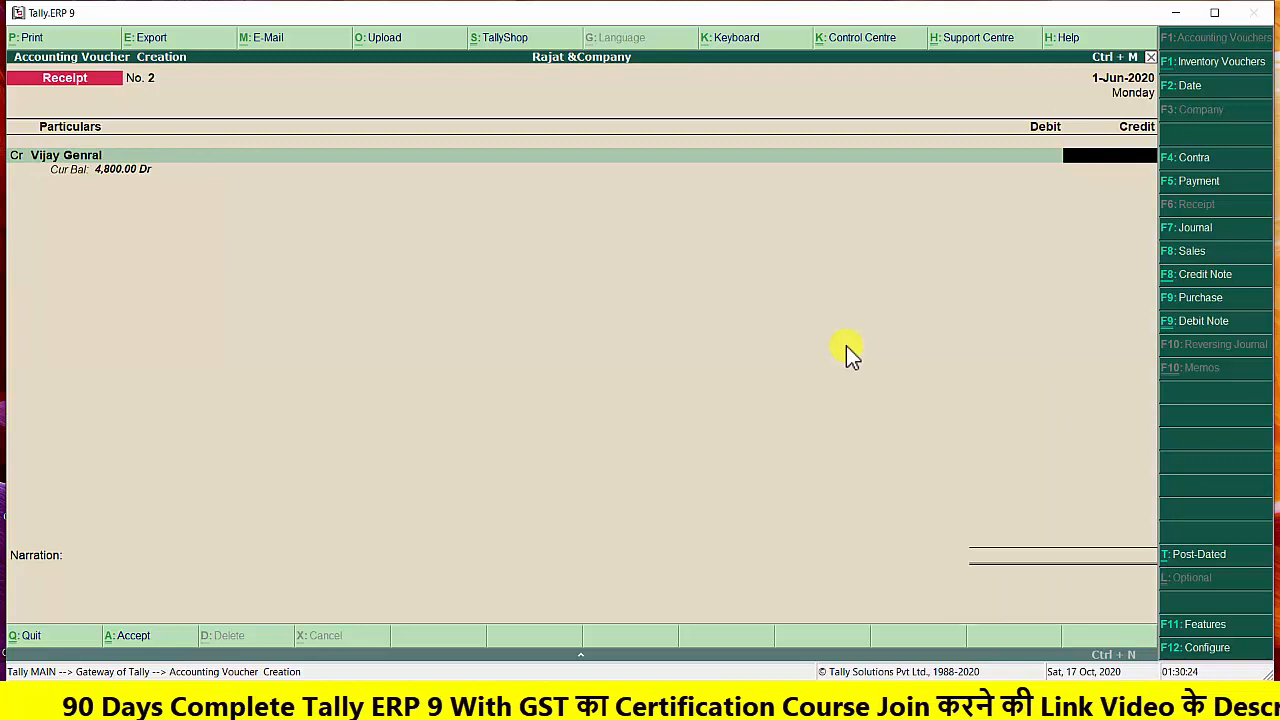
{"action": "type", "text": "4800"}
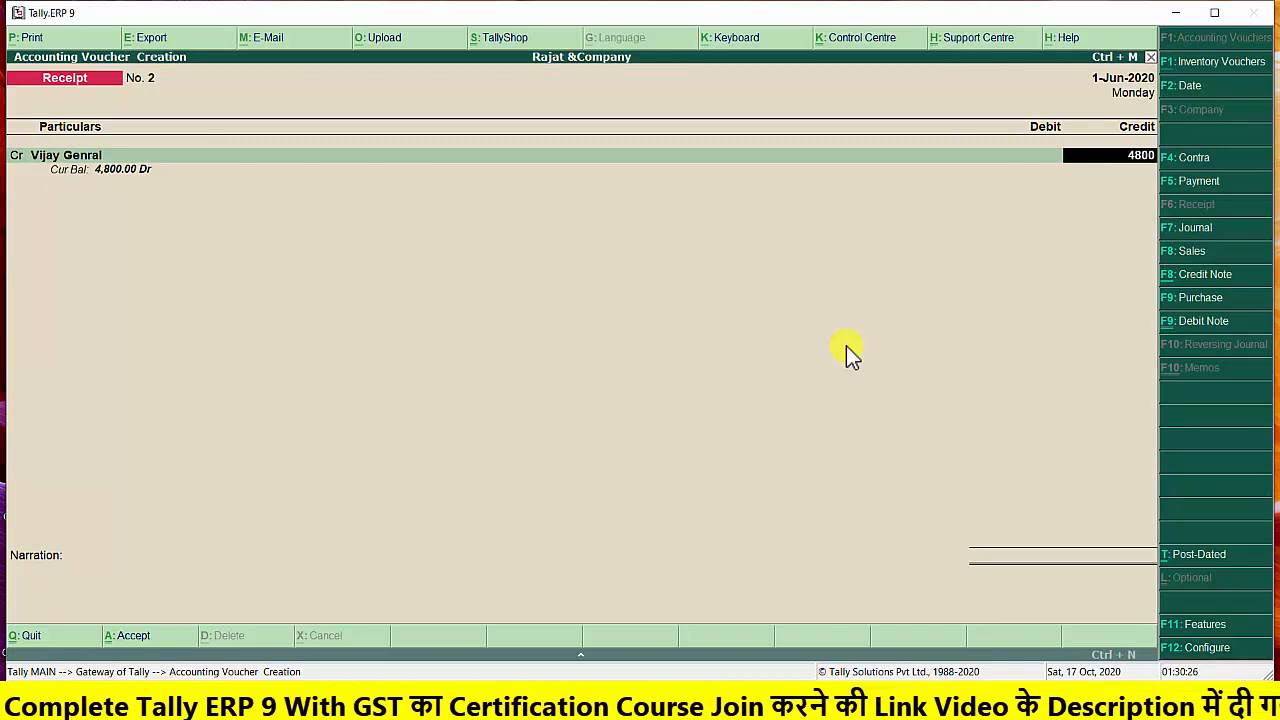
{"action": "key", "text": "Return"}
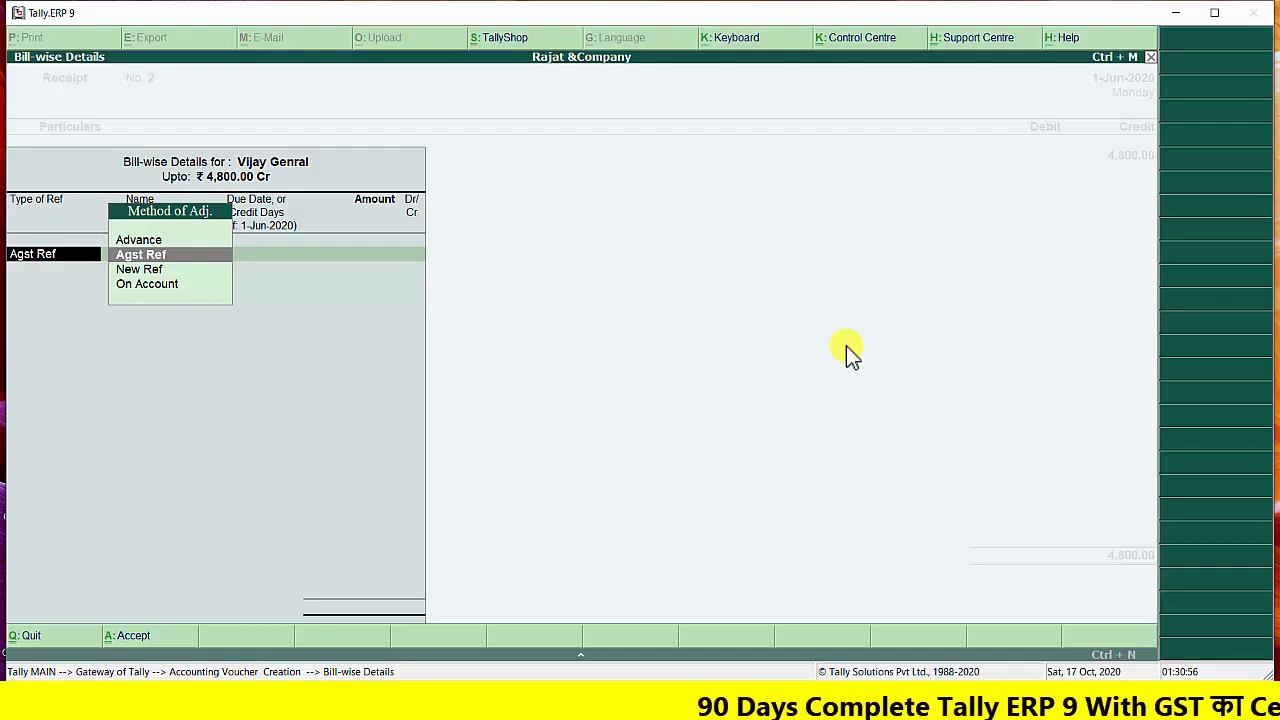
{"action": "key", "text": "Return"}
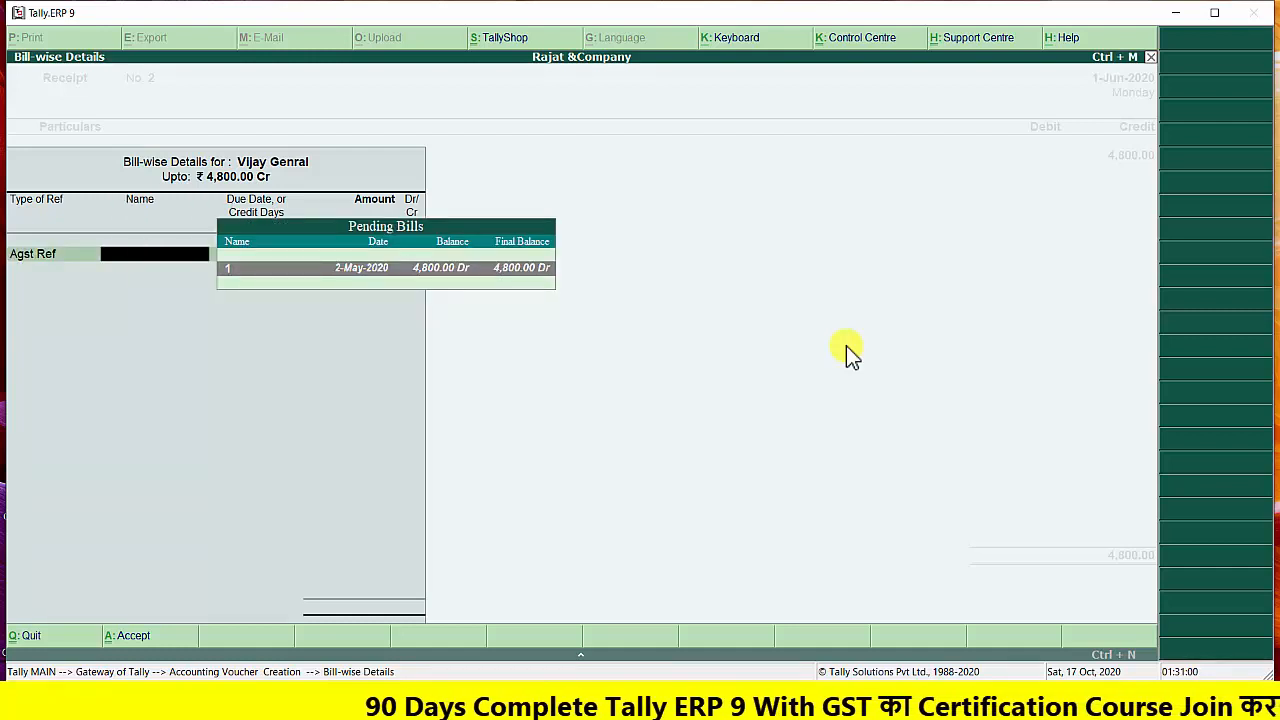
{"action": "key", "text": "Return"}
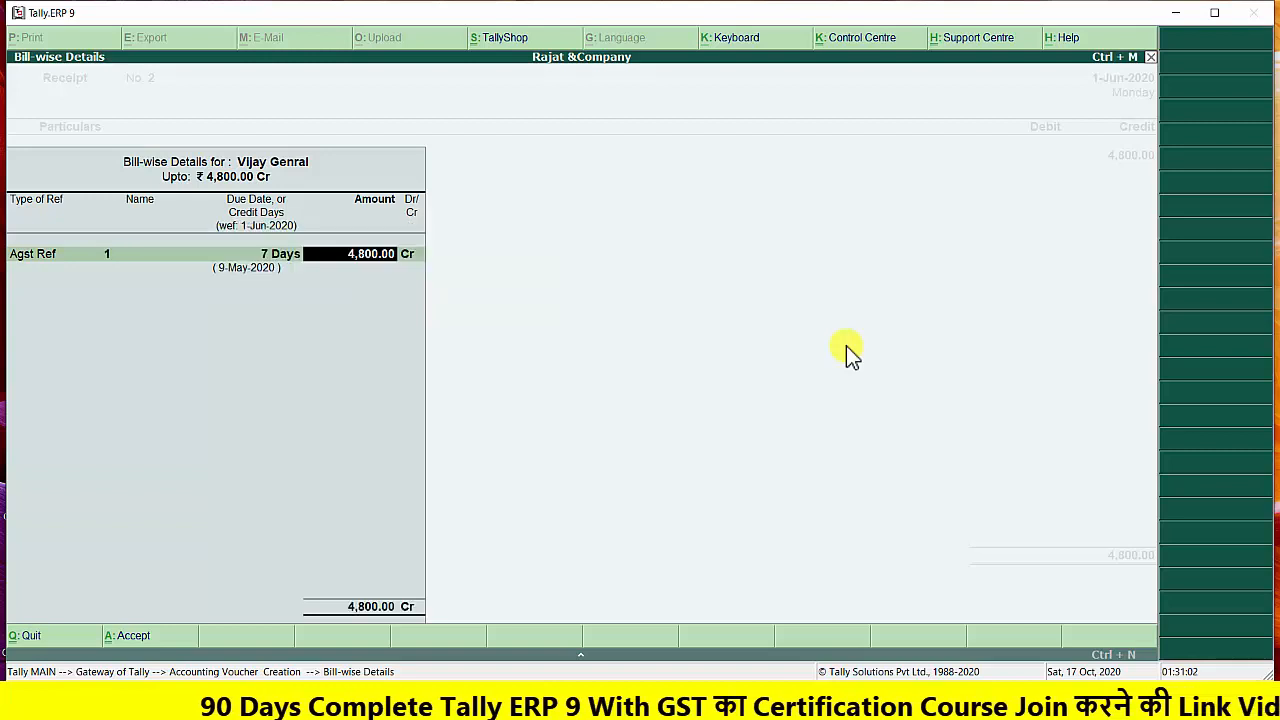
{"action": "key", "text": "Return"}
{"action": "key", "text": "Return"}
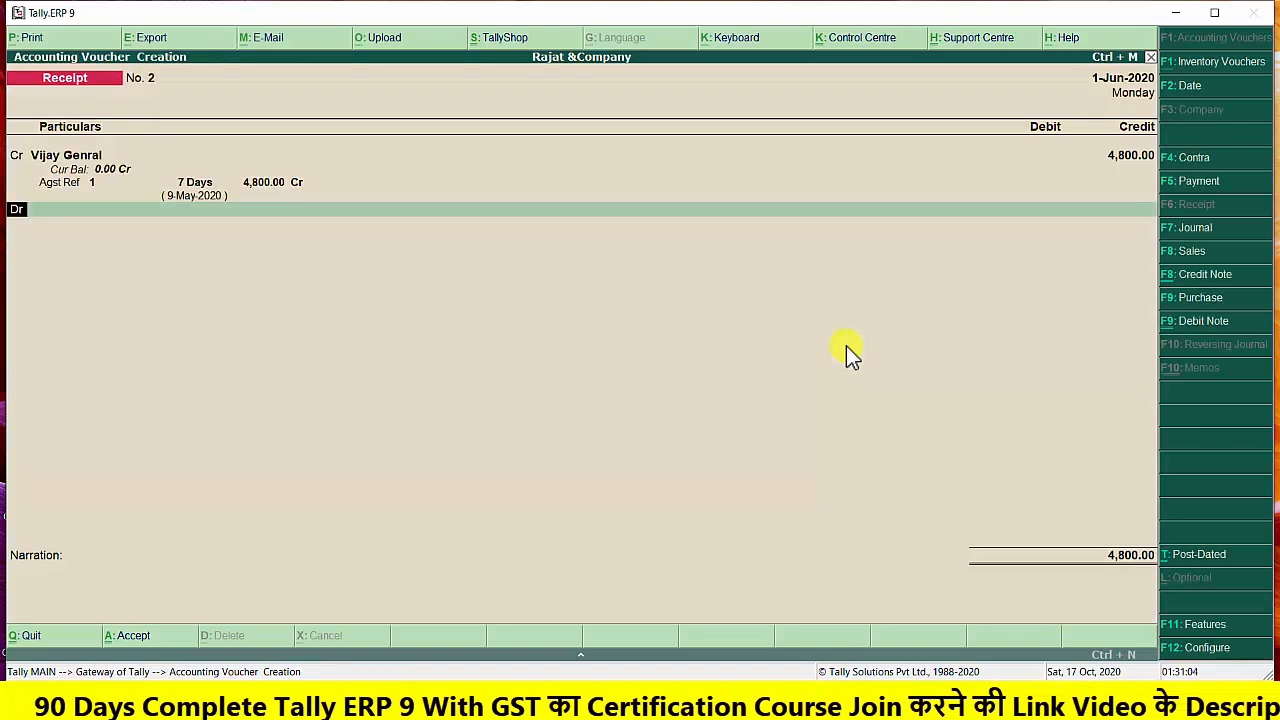
Debit the Cash ledger with 4,800.00 in the receipt voucher
{"action": "key", "text": "Down"}
{"action": "key", "text": "Down"}
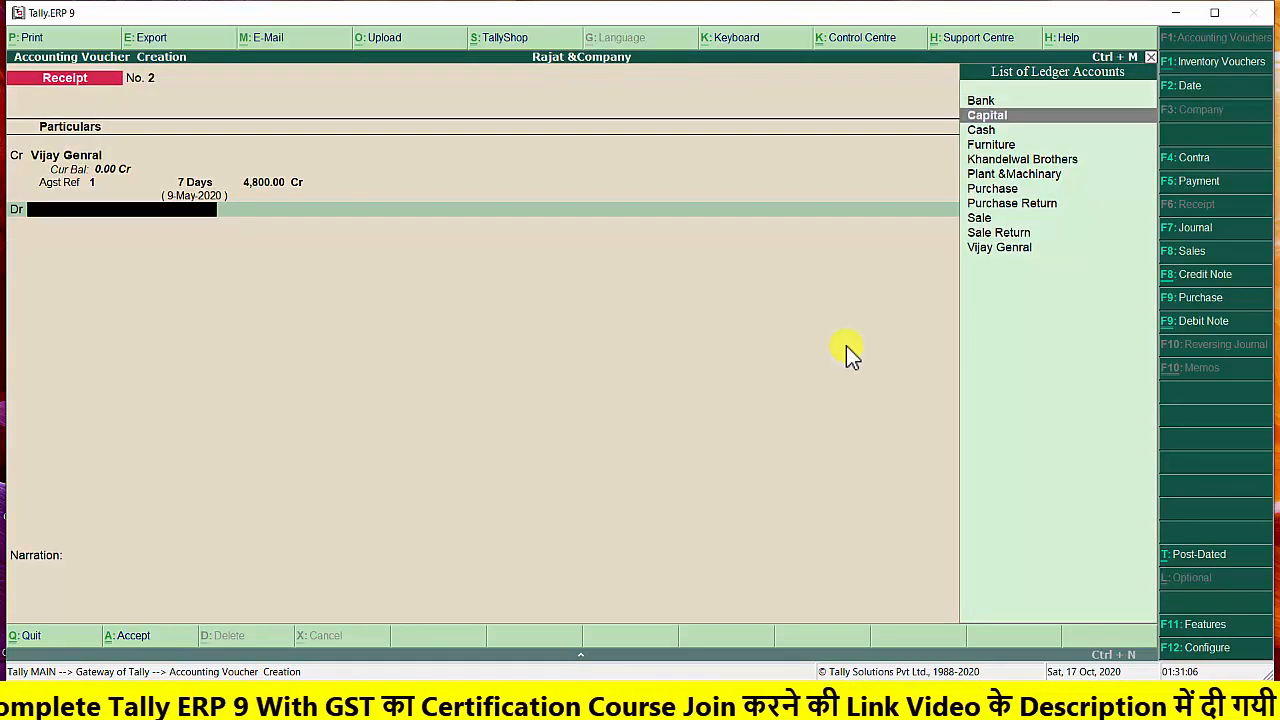
{"action": "key", "text": "Return"}
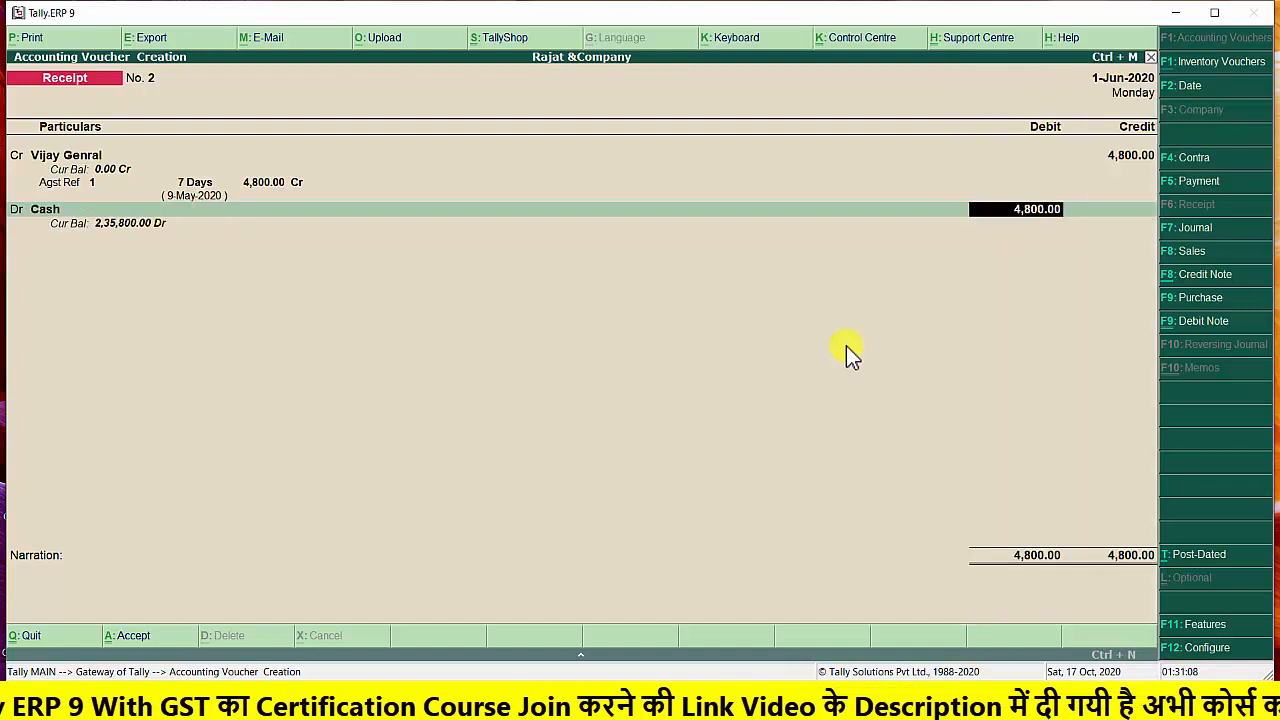
{"action": "key", "text": "Return"}
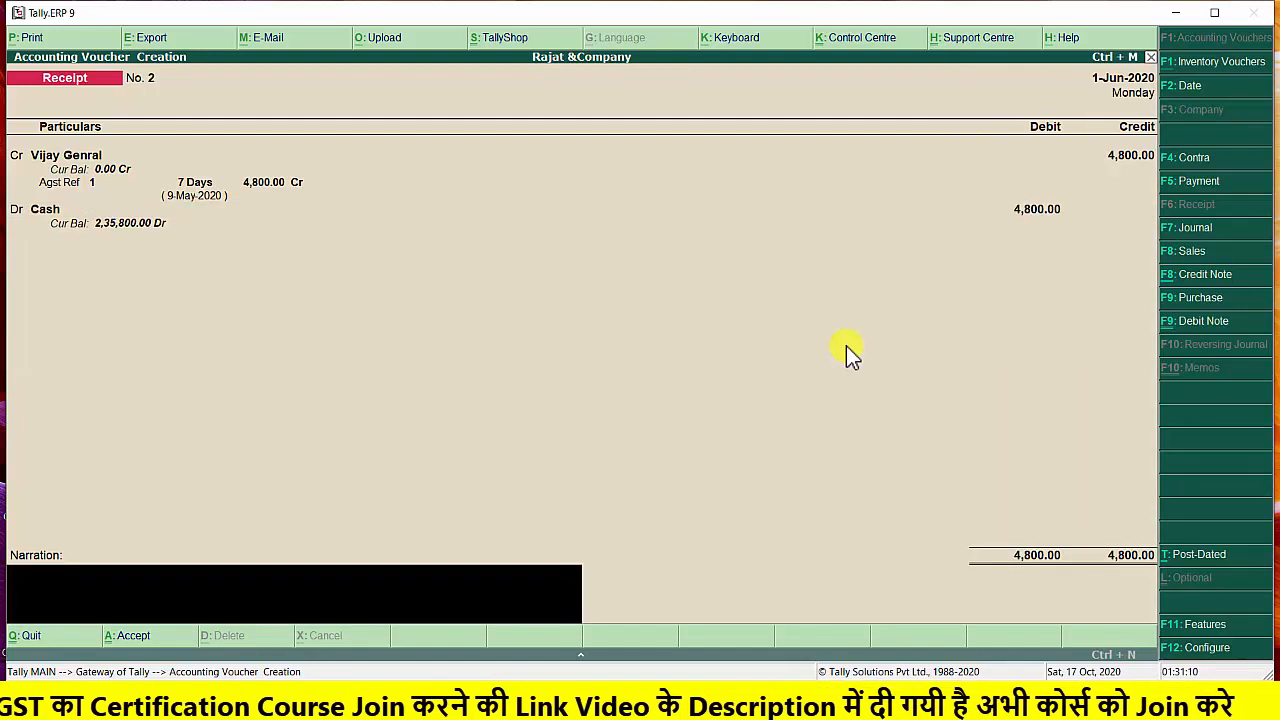
Enter the narration "bill paid by vijay genral" and save the receipt voucher
{"action": "type", "text": "bill"}
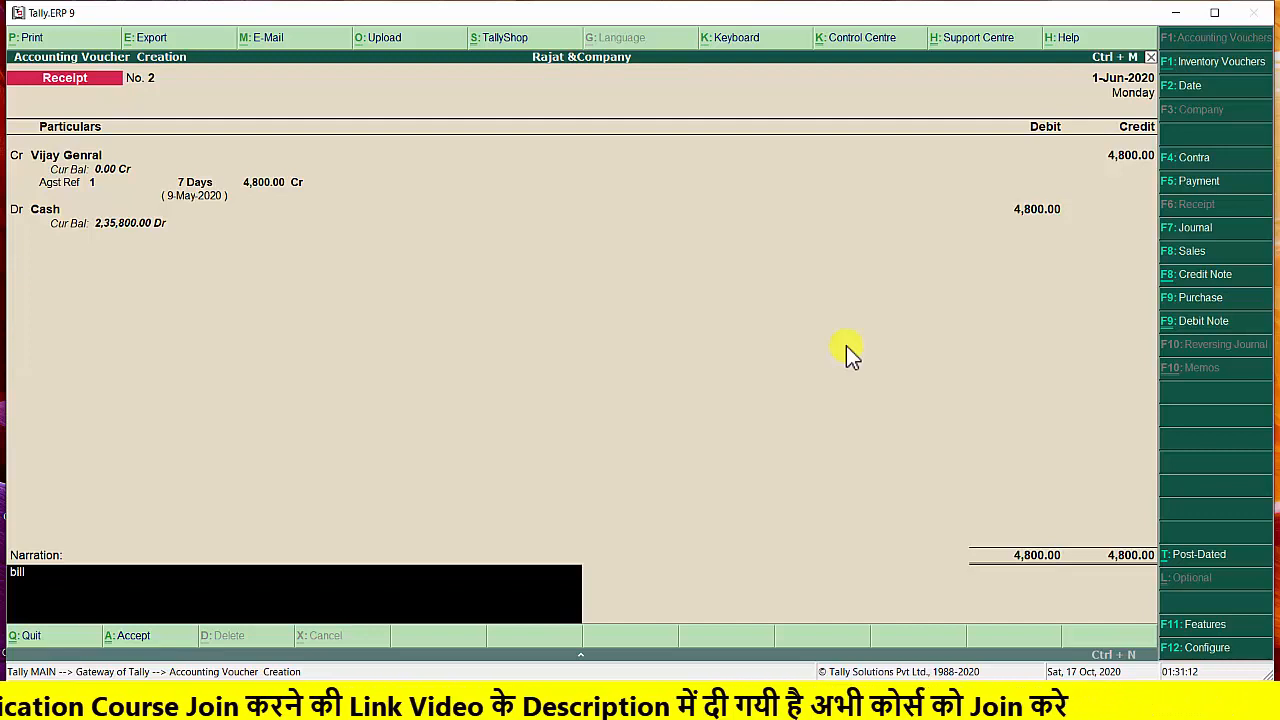
{"action": "type", "text": " pald"}
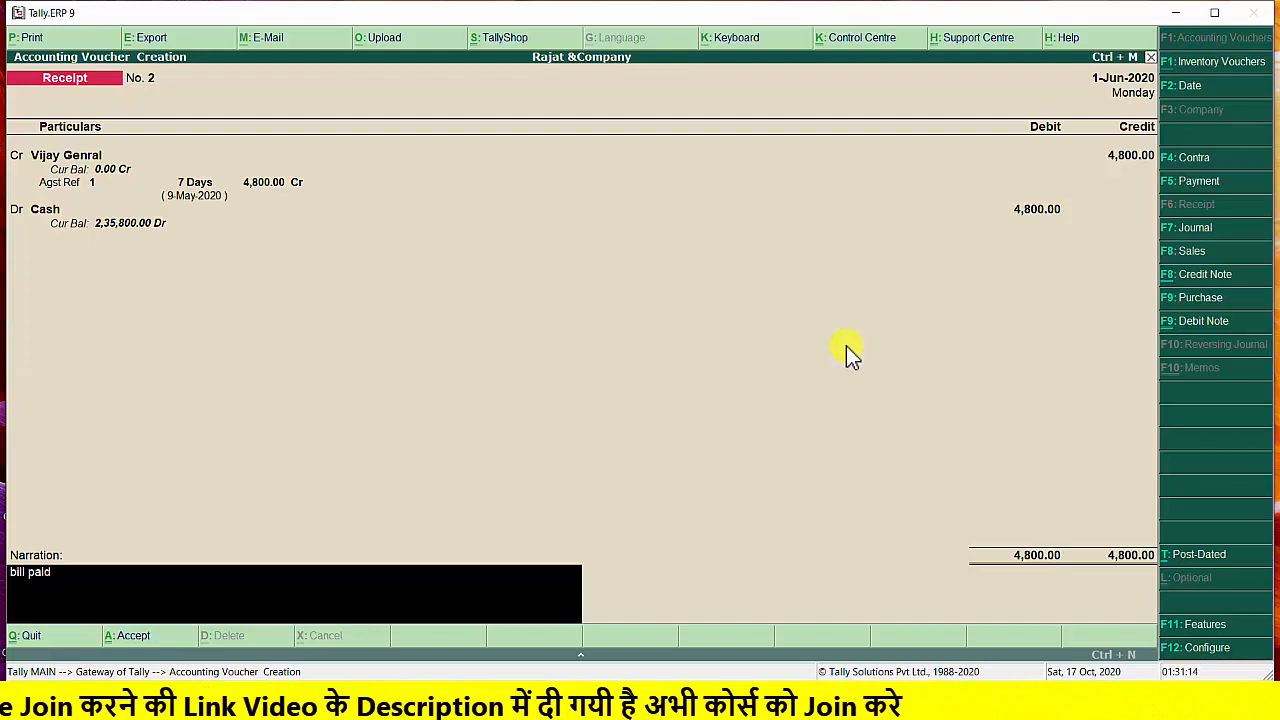
{"action": "type", "text": " by "}
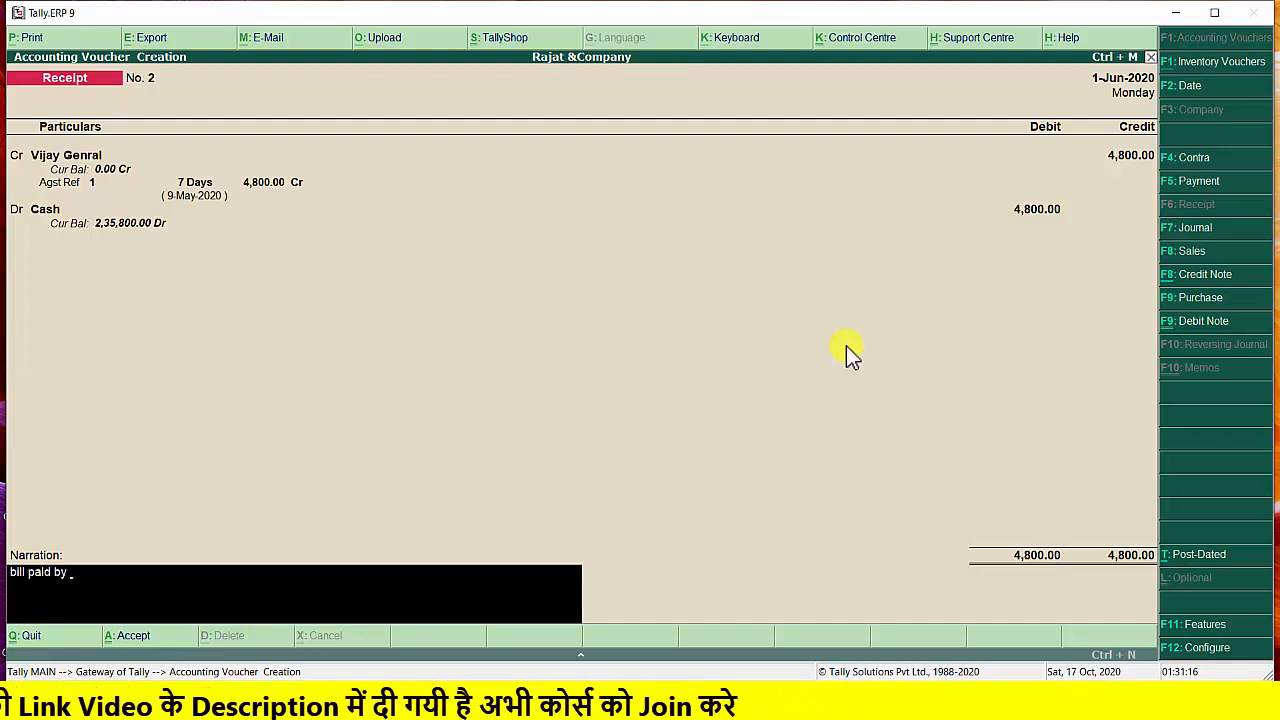
{"action": "type", "text": "vija"}
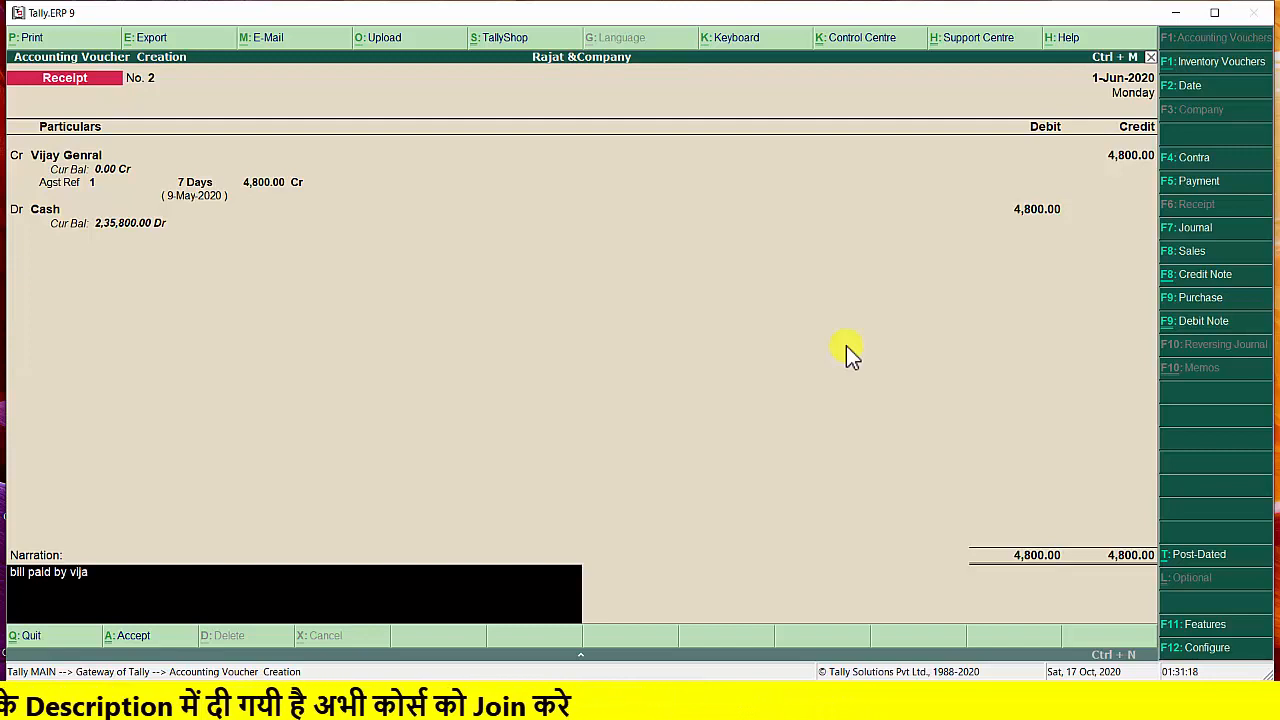
{"action": "type", "text": "y gen"}
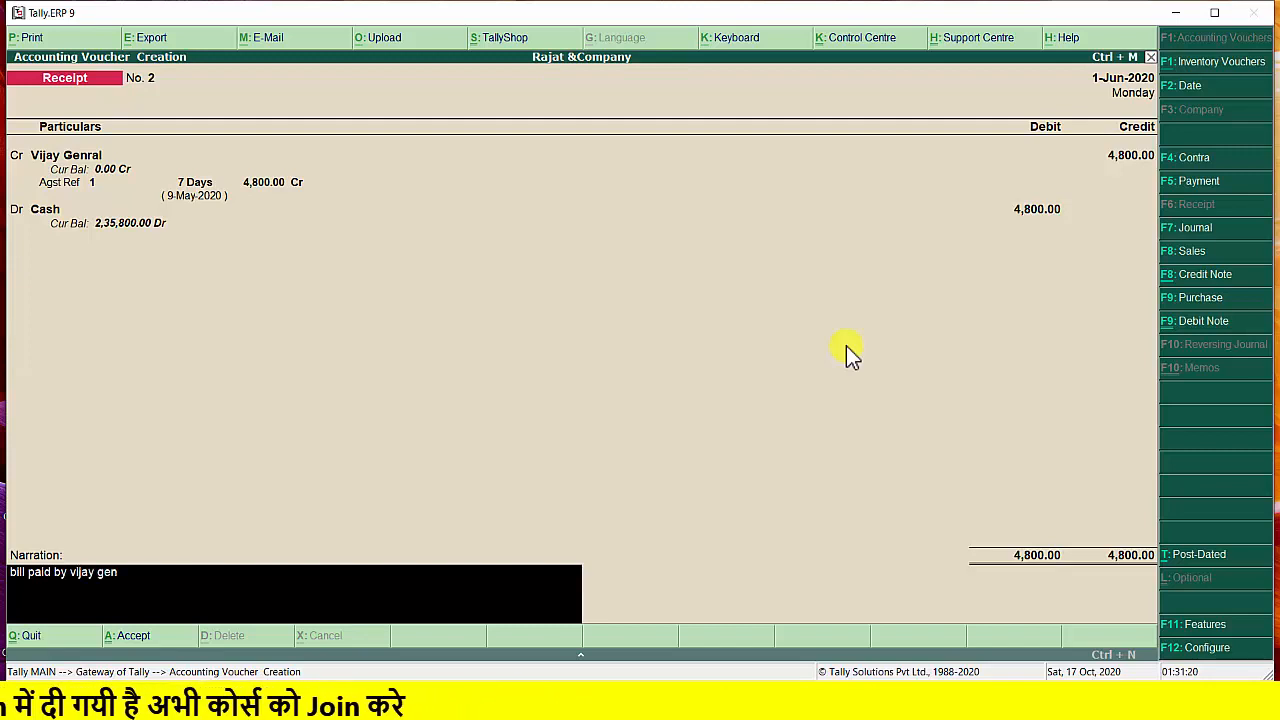
{"action": "type", "text": "ral"}
{"action": "key", "text": "Return"}
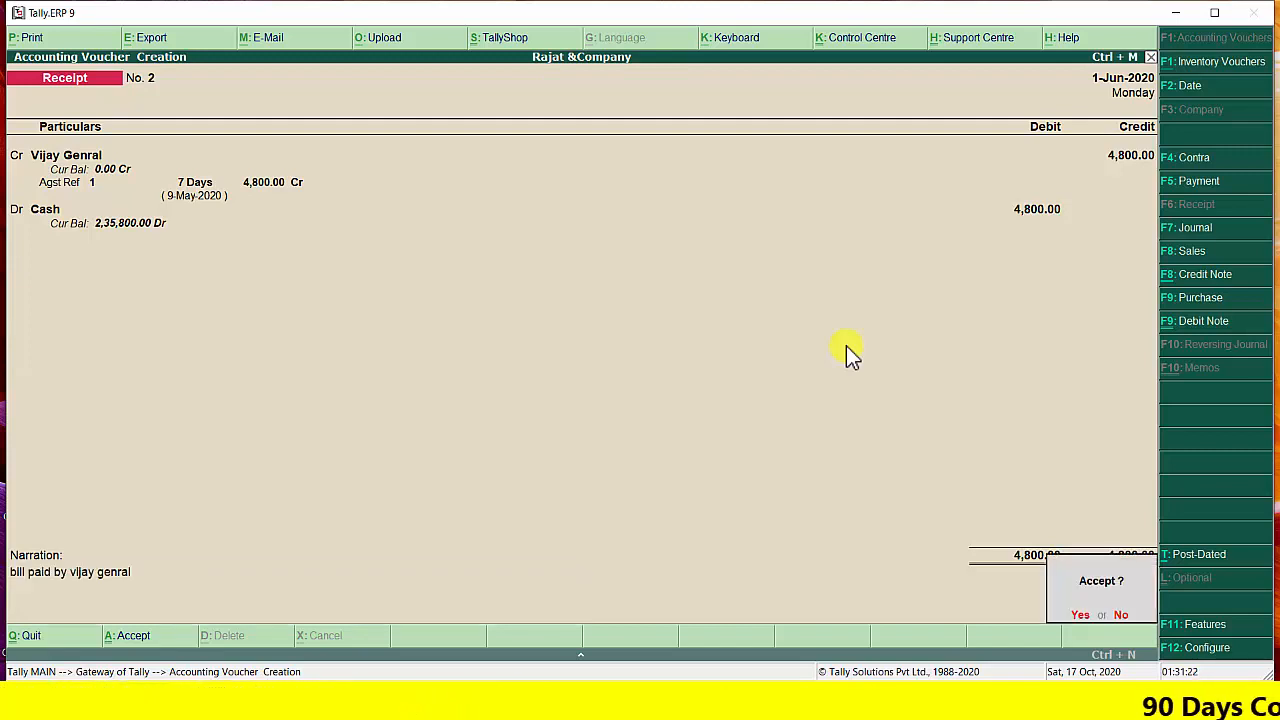
{"action": "key", "text": "Return"}
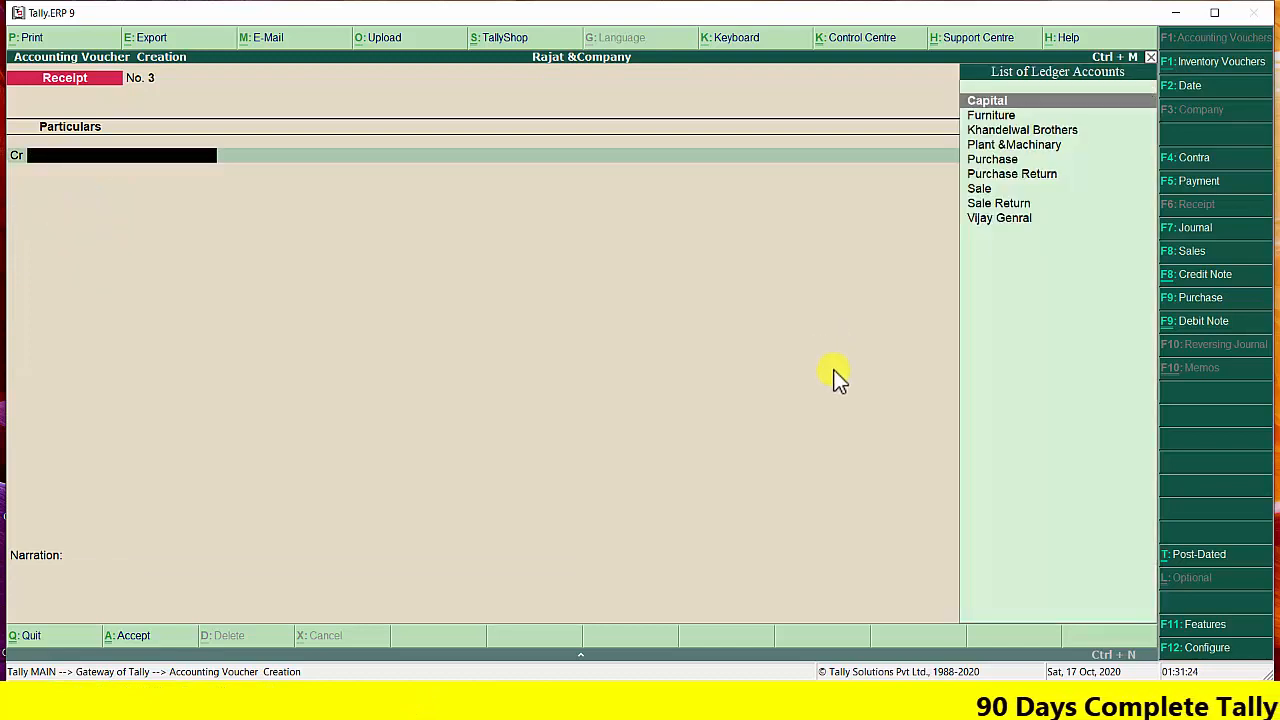
Check the exercise's last transaction in Word and start a payment voucher in Tally.ERP 9 dated 2-Jun-2020
{"action": "left_click", "coordinate": [617, 698]}
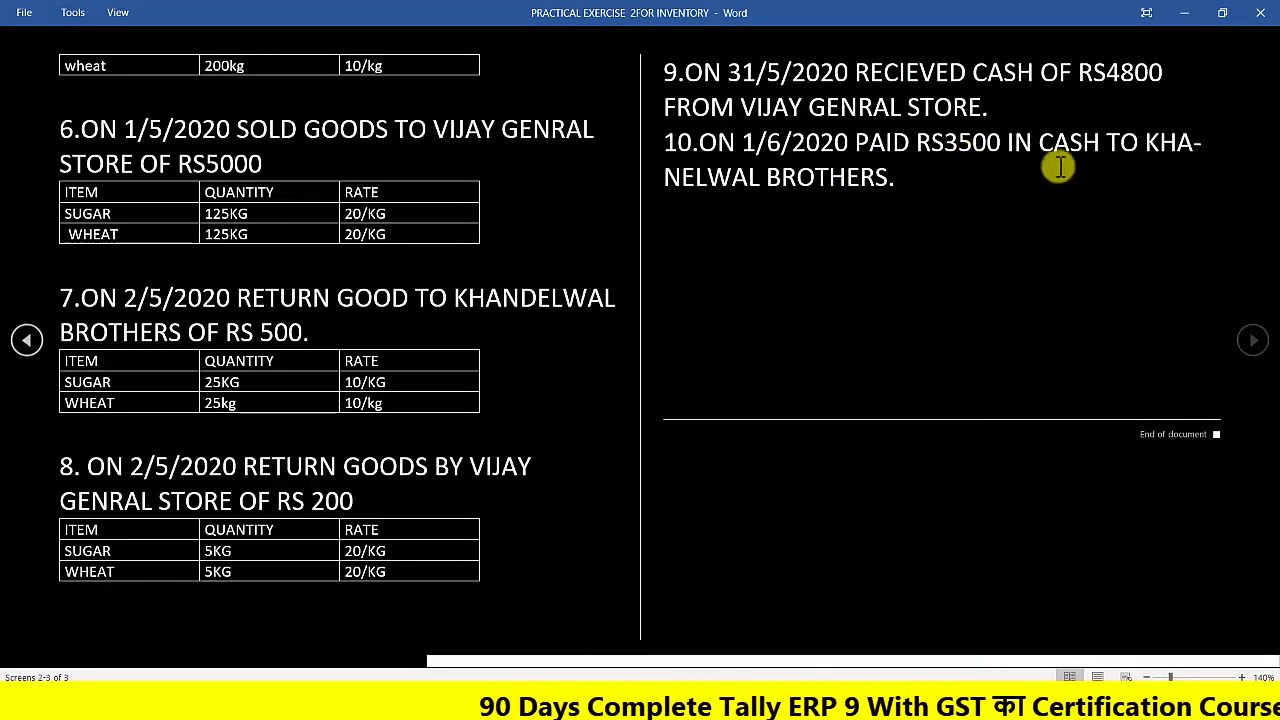
{"action": "left_click", "coordinate": [1183, 13]}
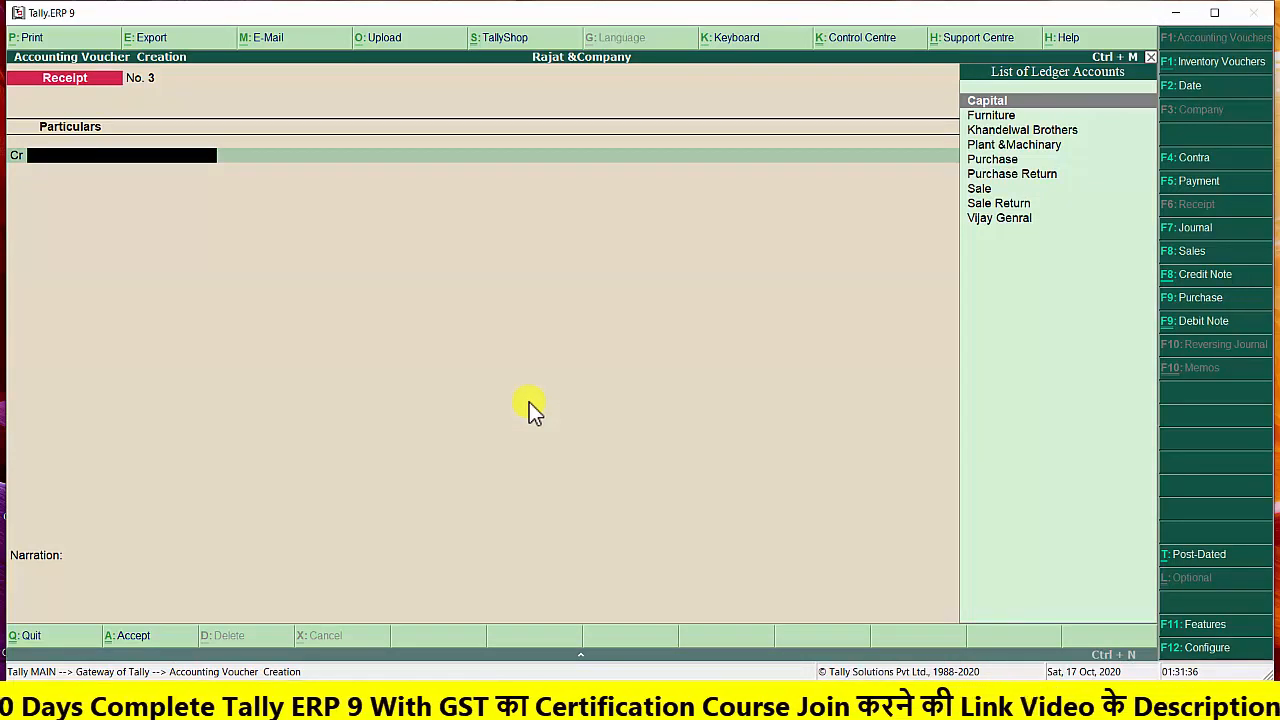
{"action": "left_click", "coordinate": [1192, 183]}
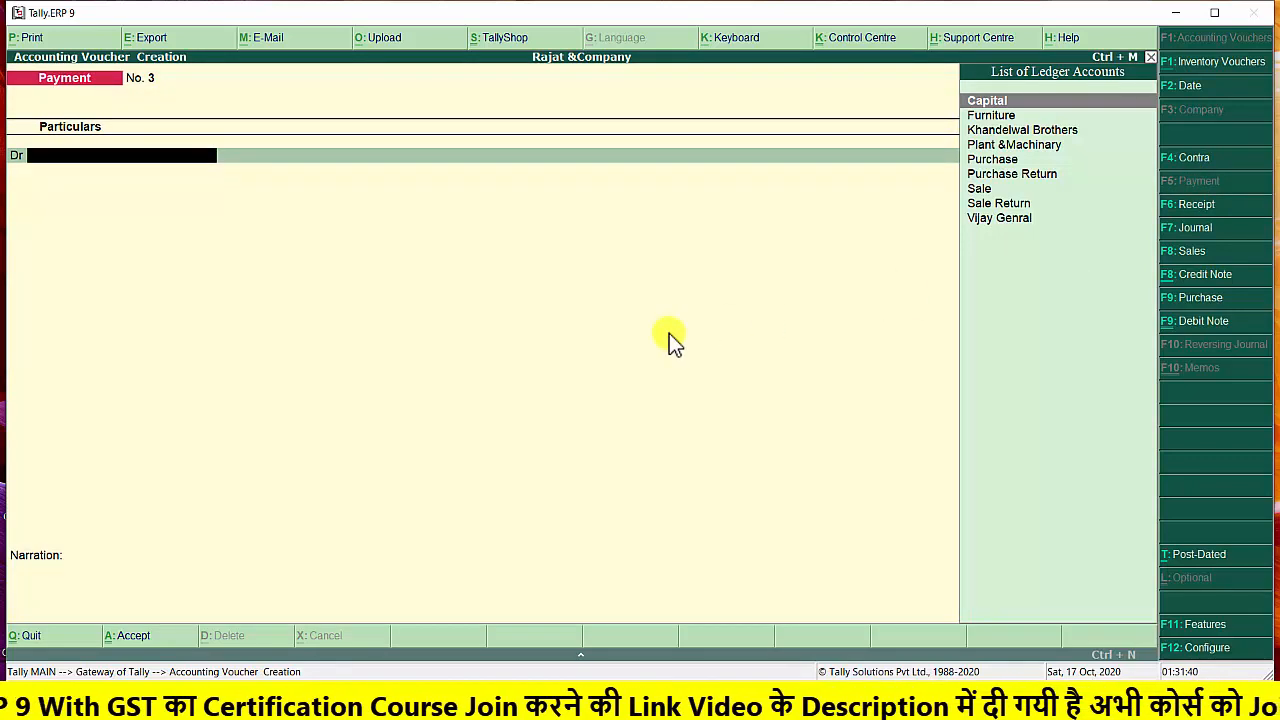
{"action": "key", "text": "F2"}
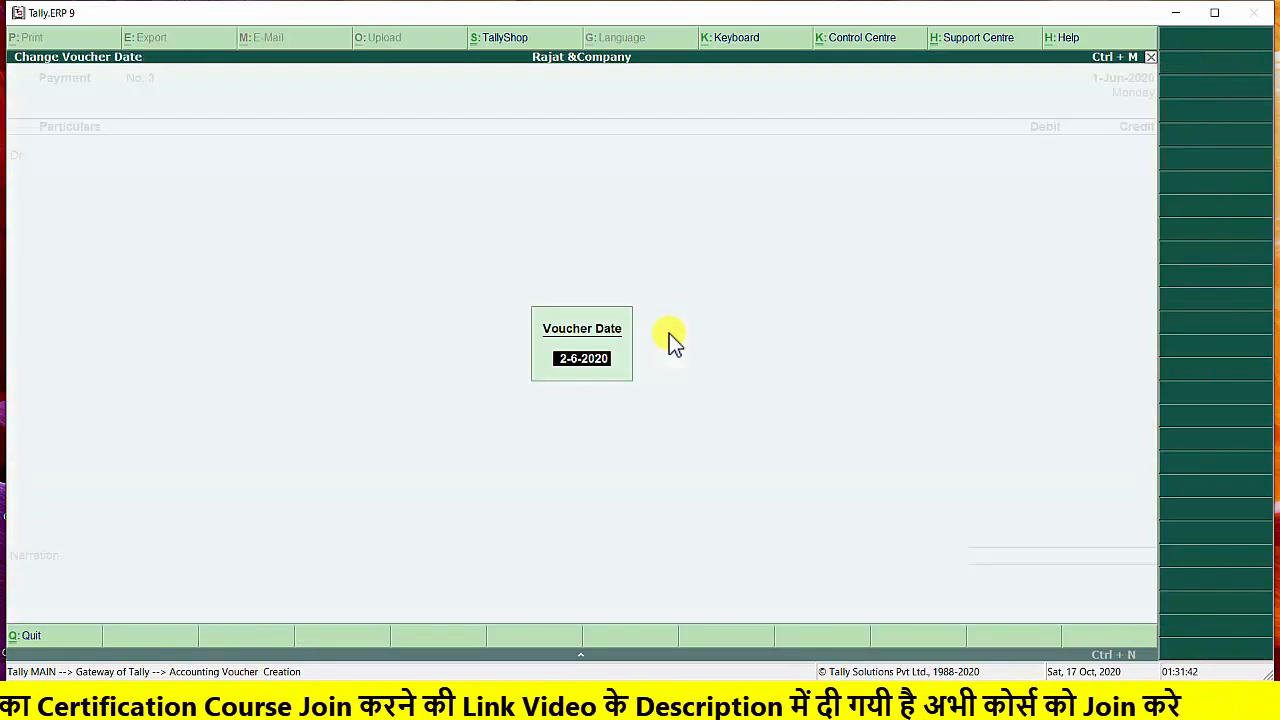
{"action": "key", "text": "Return"}
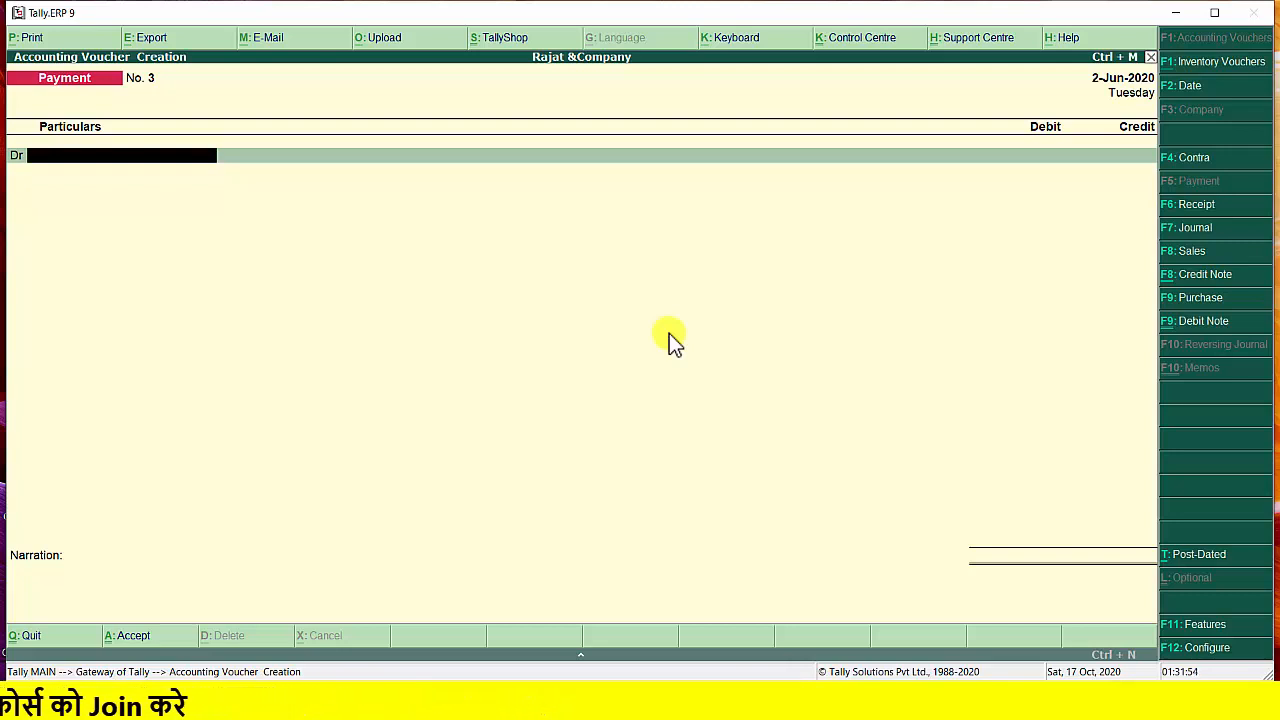
Debit Khandelwal Brothers with 3500 in the payment and allocate the full amount as Agst Ref to pending bill 111
{"action": "type", "text": "K"}
{"action": "key", "text": "Return"}
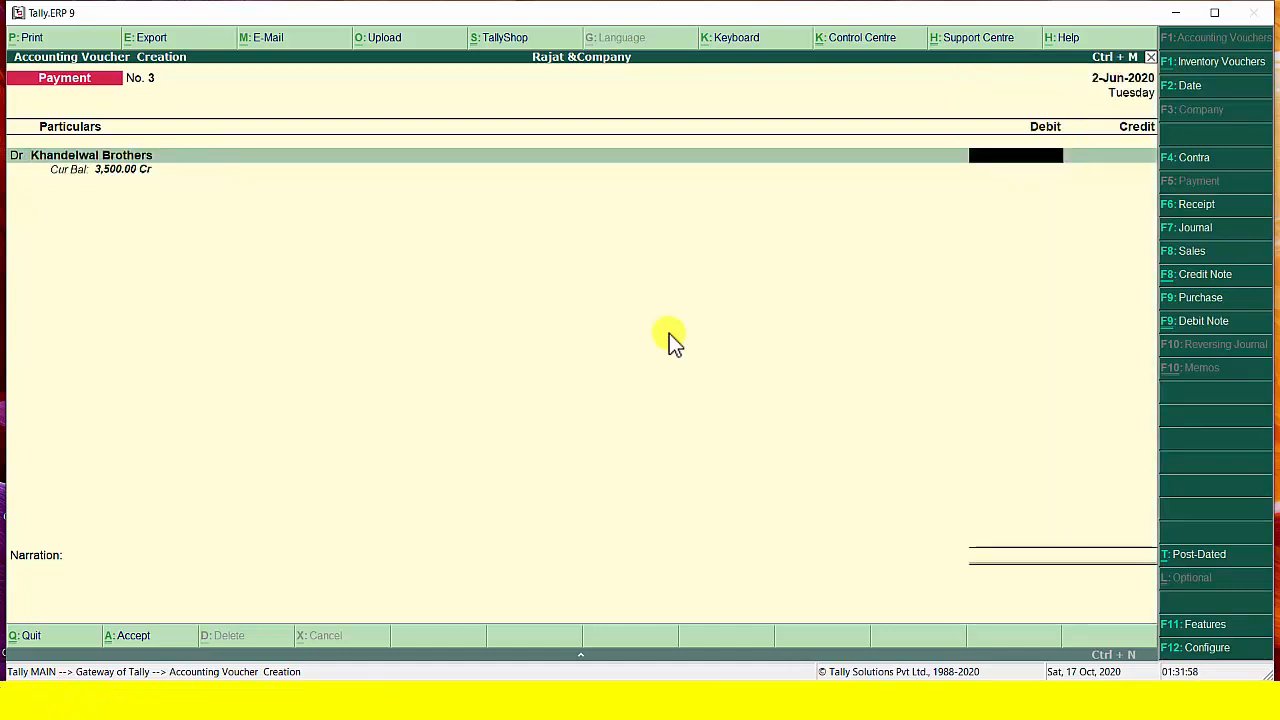
{"action": "type", "text": "3500"}
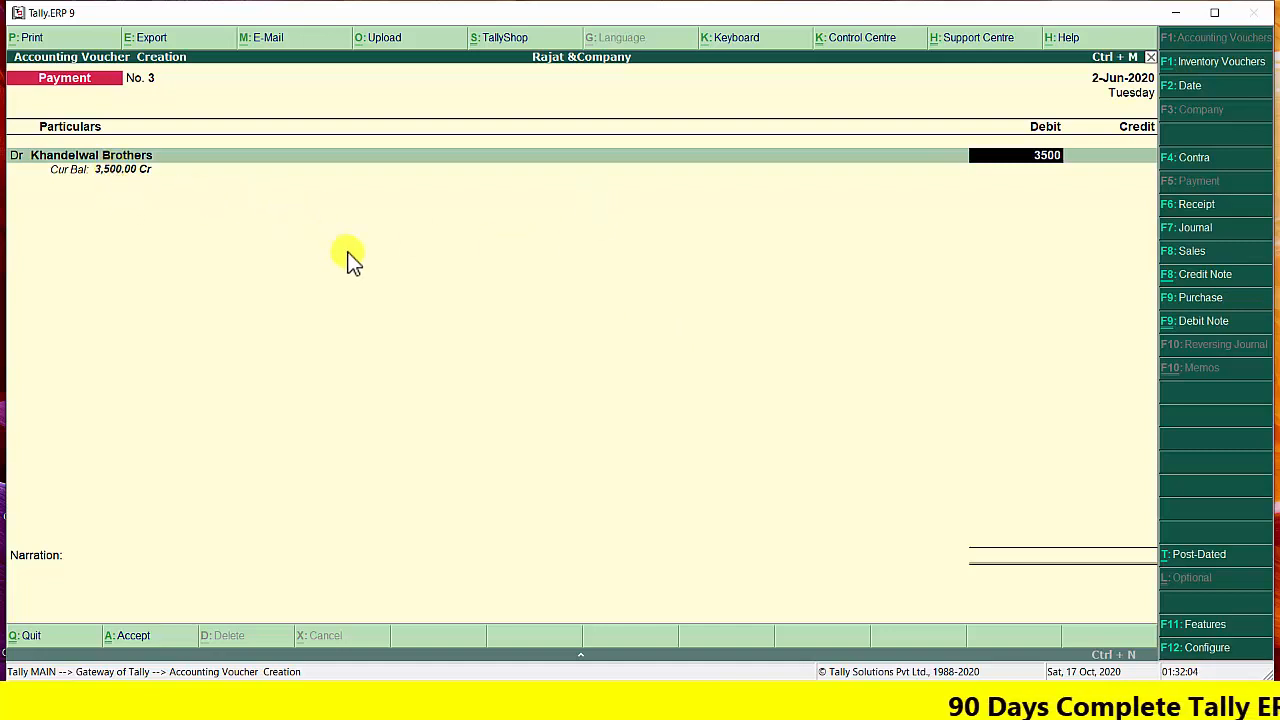
{"action": "key", "text": "Return"}
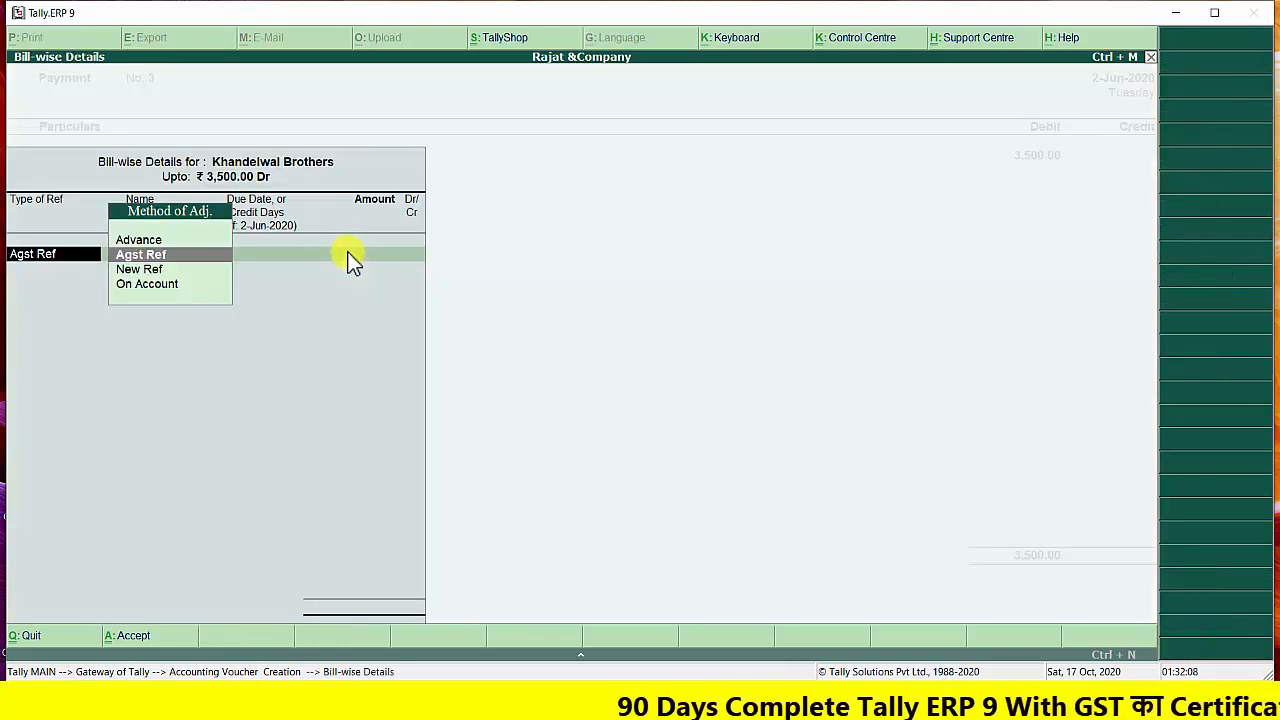
{"action": "key", "text": "Return"}
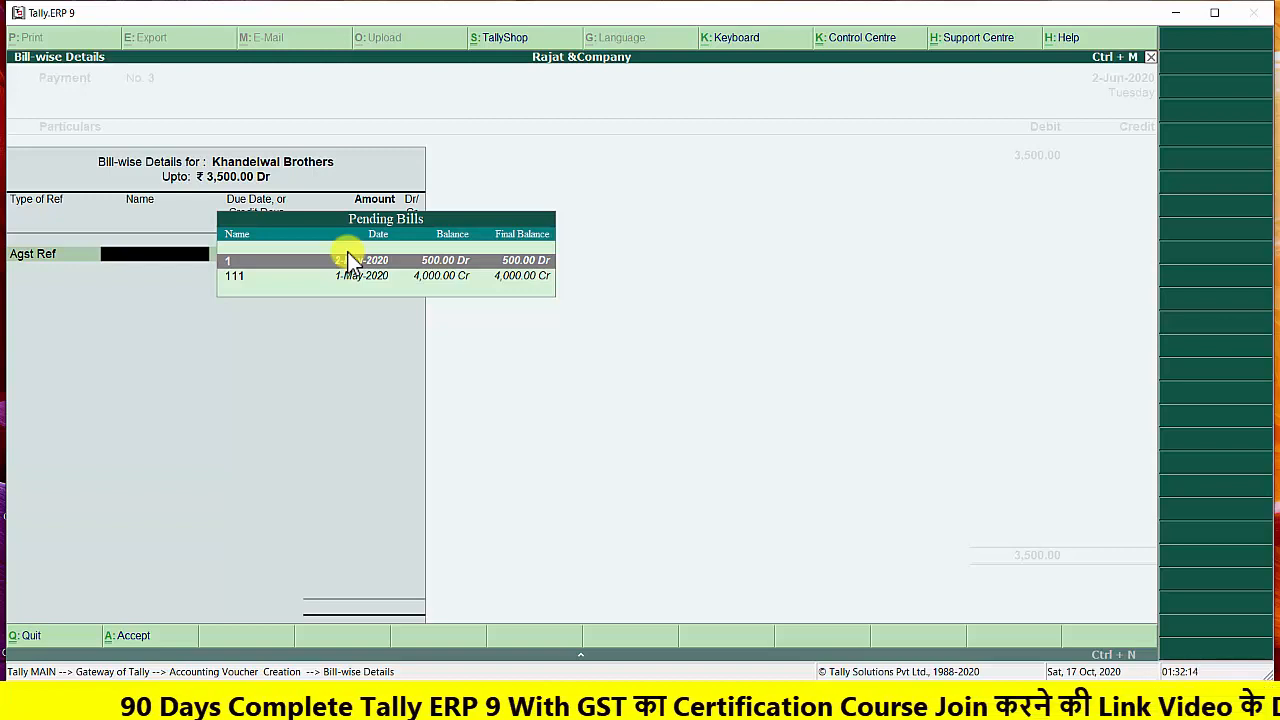
{"action": "key", "text": "Down"}
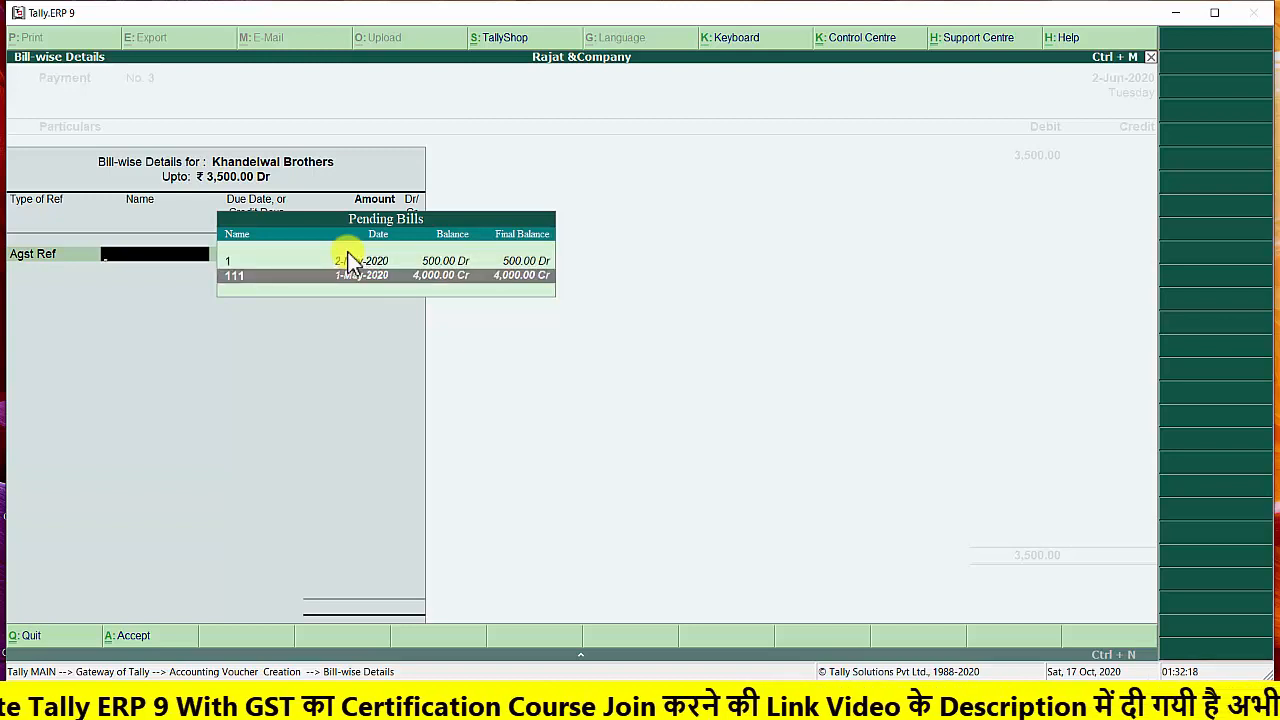
{"action": "key", "text": "Return"}
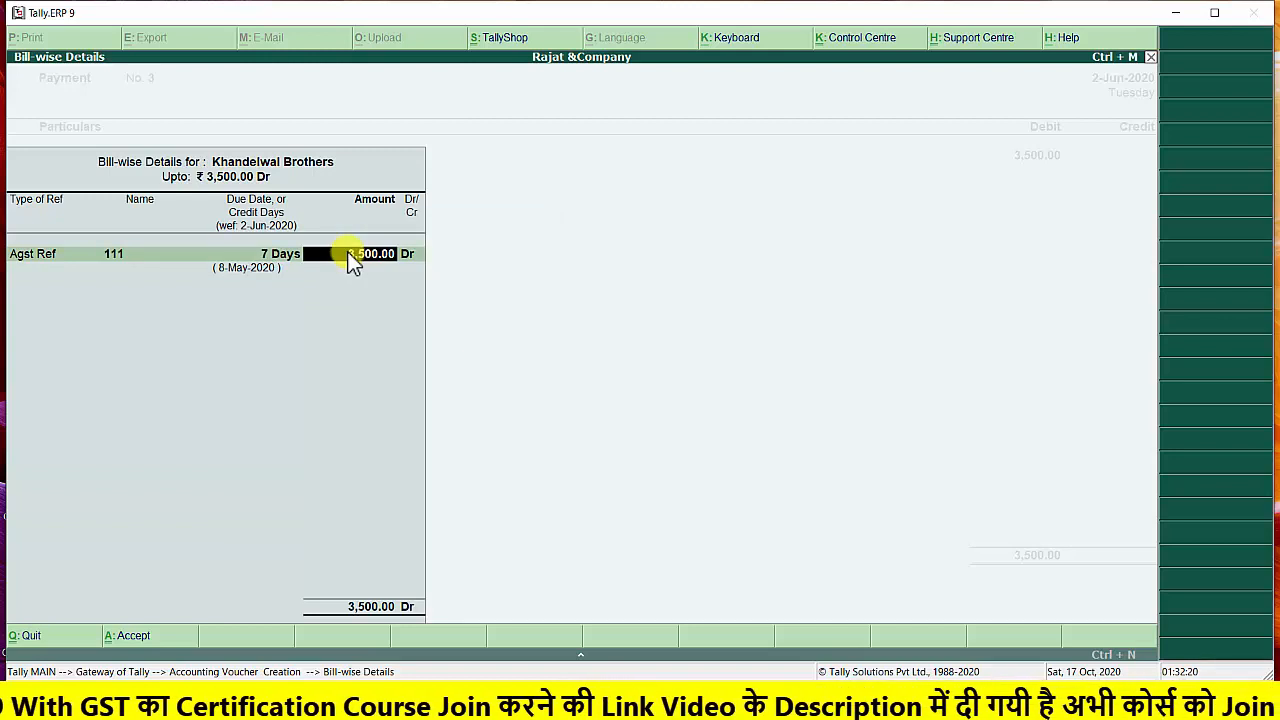
{"action": "key", "text": "Return"}
{"action": "key", "text": "Return"}
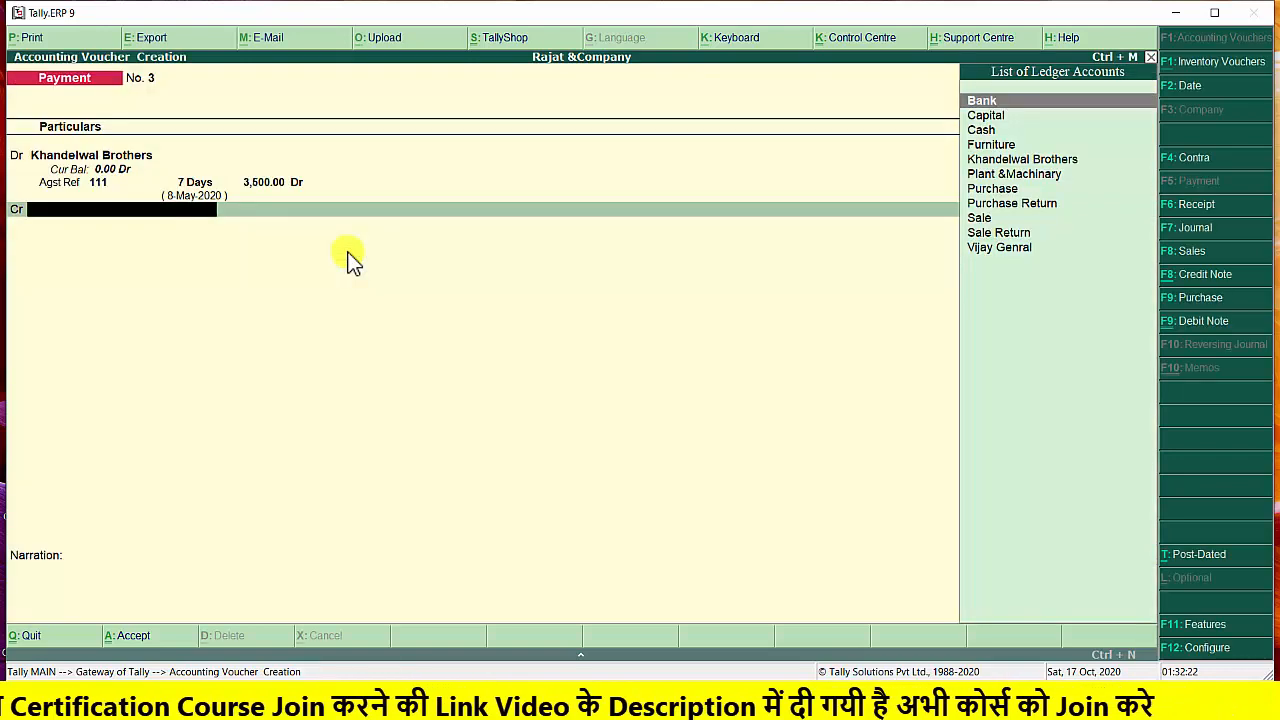
Credit the Cash ledger with 3,500.00 in the payment voucher
{"action": "key", "text": "Down"}
{"action": "key", "text": "Down"}
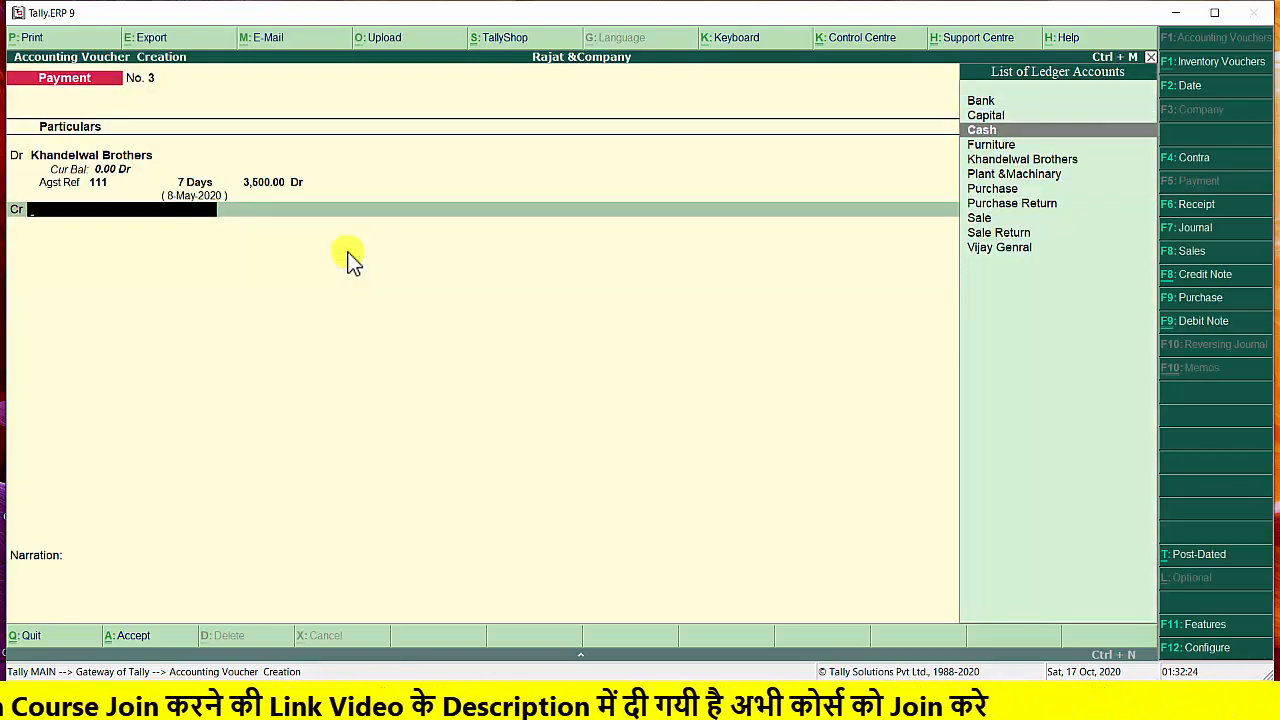
{"action": "key", "text": "Return"}
{"action": "key", "text": "Return"}
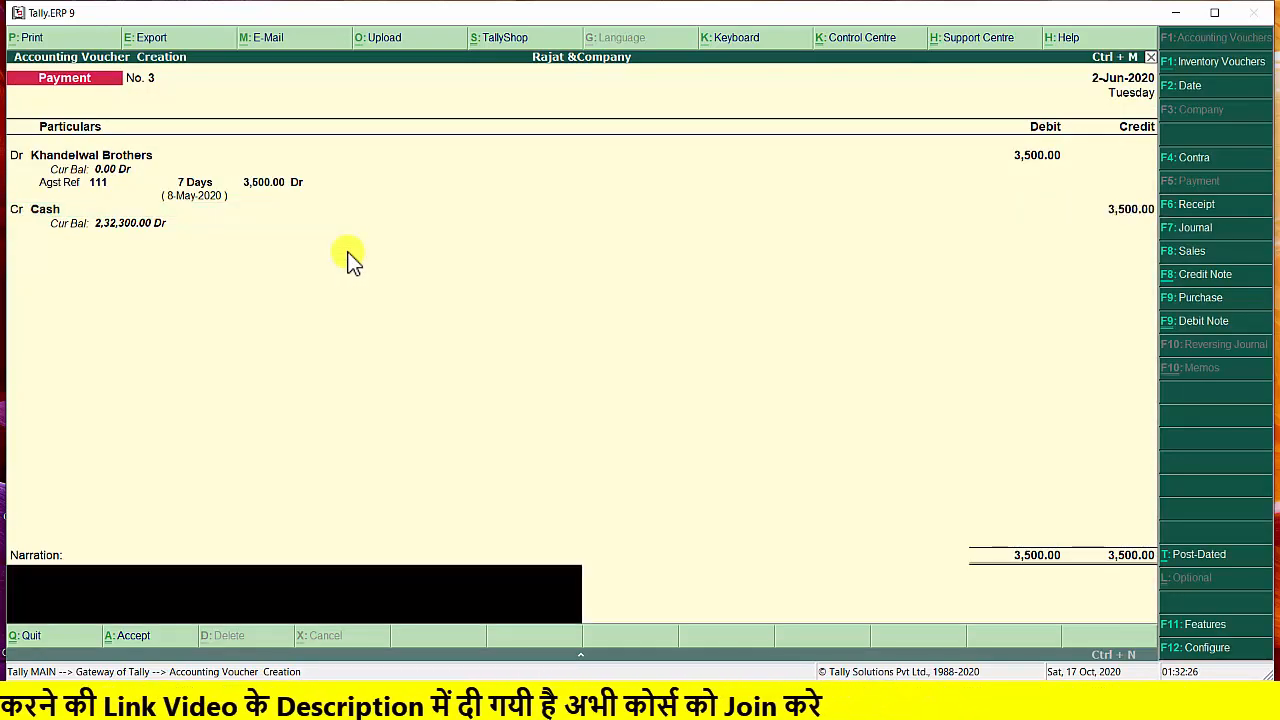
Enter the narration "bill paid to khandelwal", save the payment voucher, and return to the Gateway of Tally
{"action": "type", "text": "bi"}
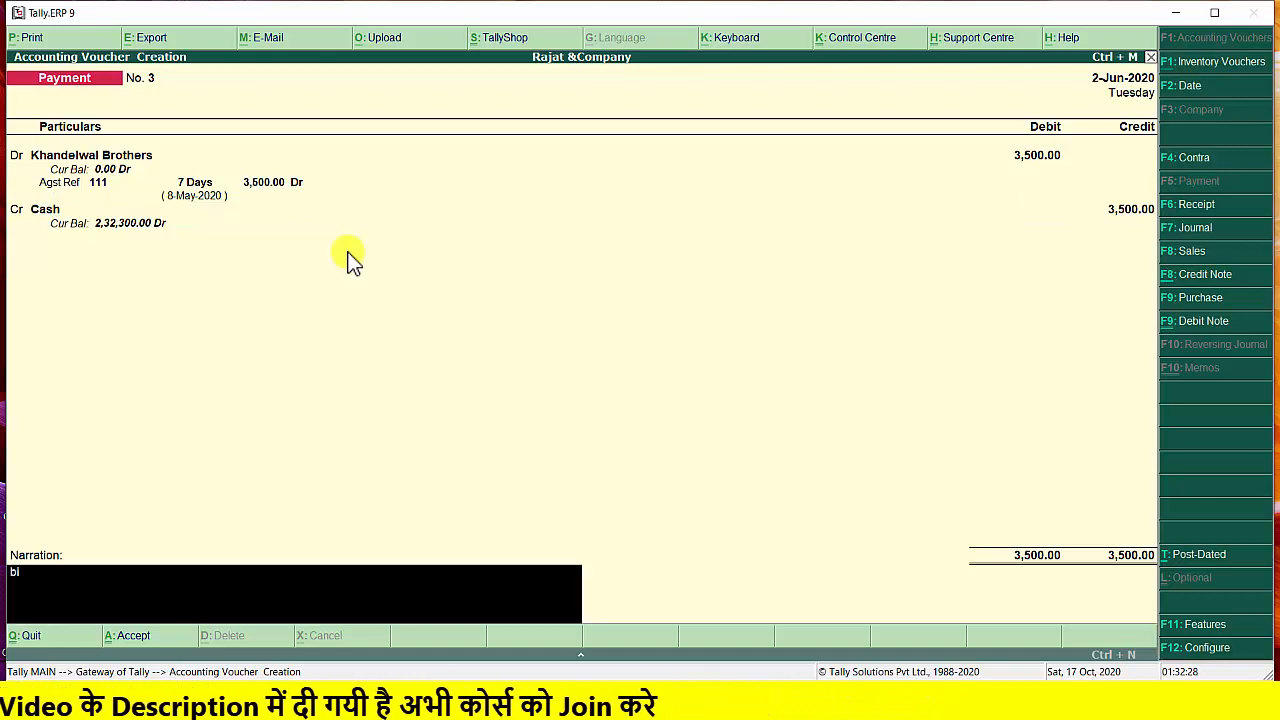
{"action": "type", "text": "ll paid to"}
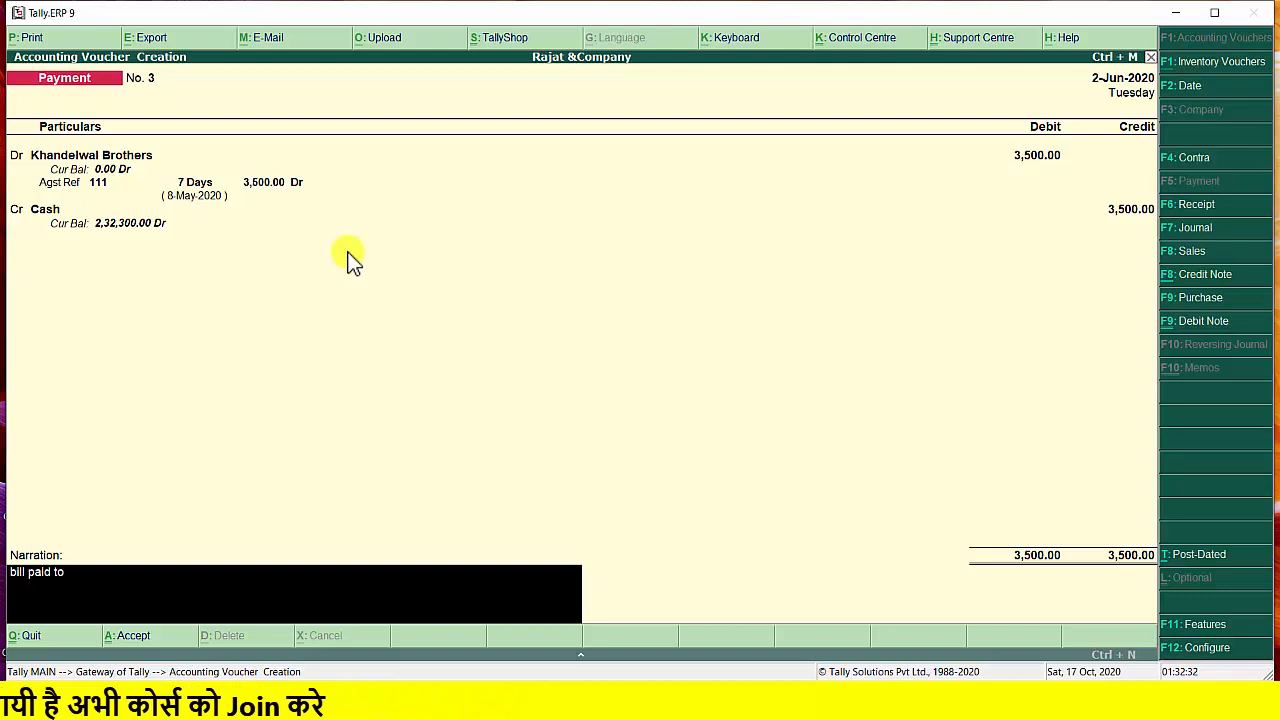
{"action": "type", "text": " khan"}
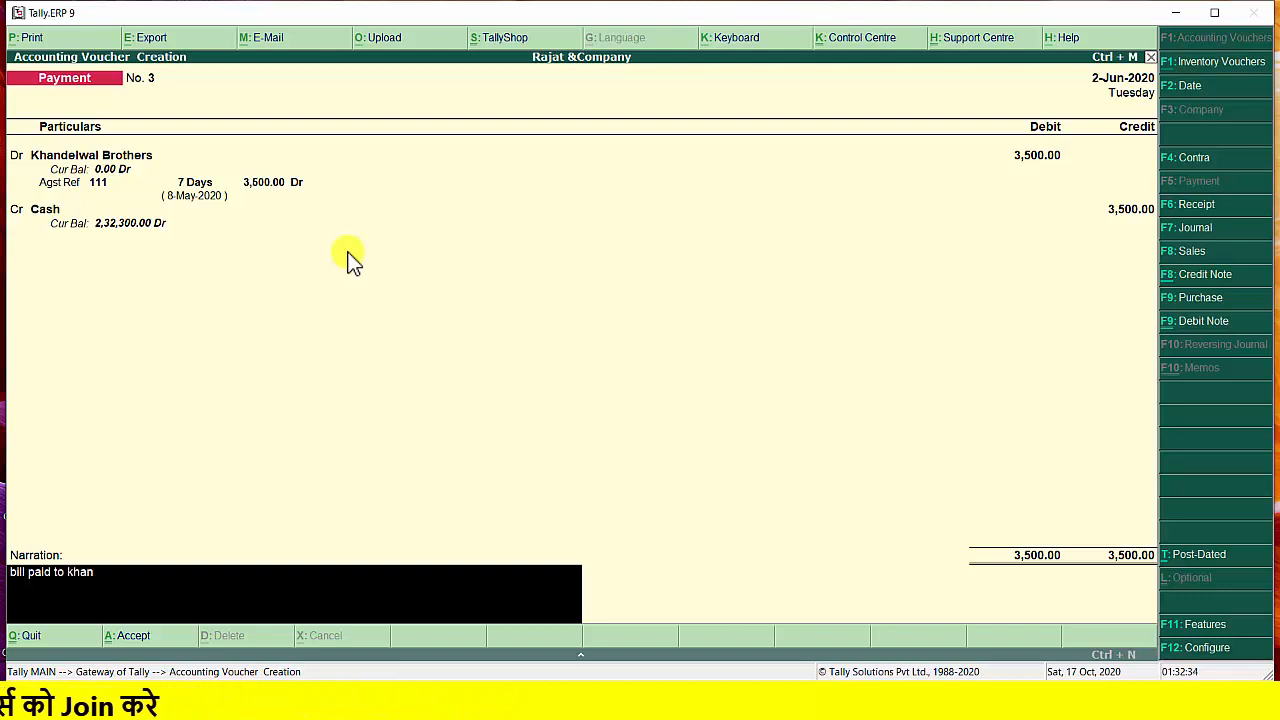
{"action": "type", "text": "del"}
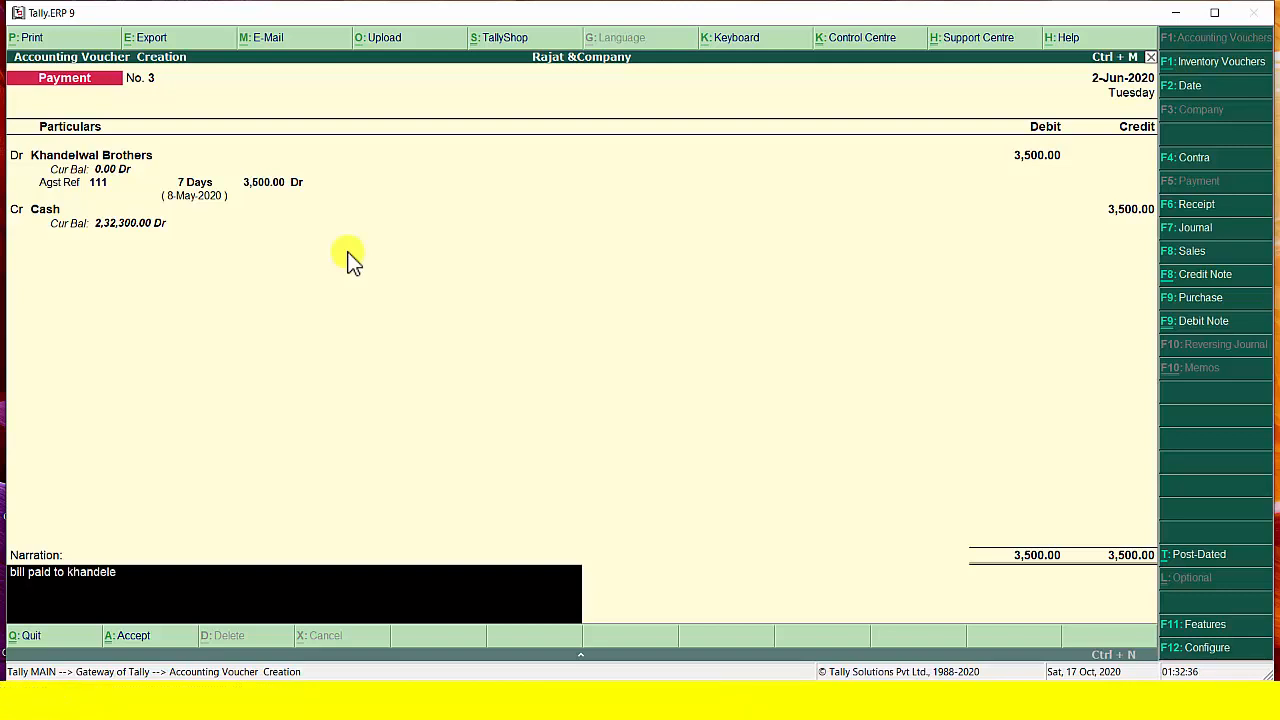
{"action": "type", "text": "wal"}
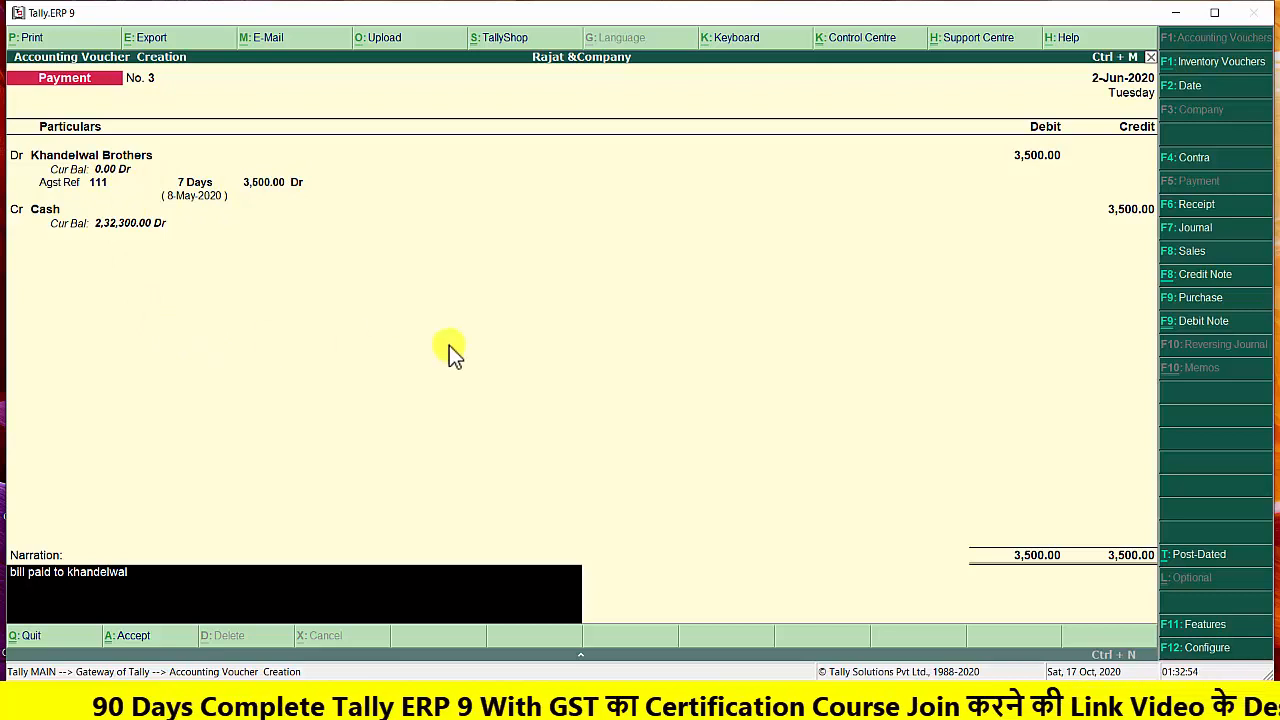
{"action": "key", "text": "Return"}
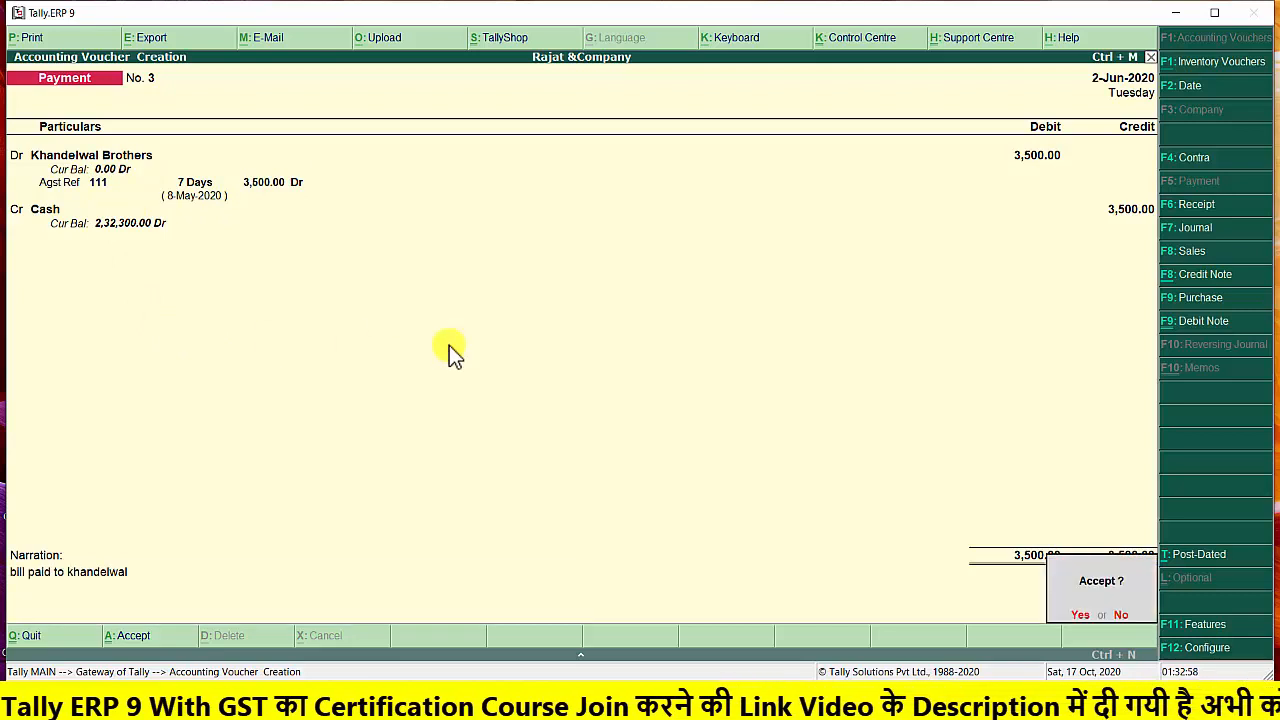
{"action": "key", "text": "y"}
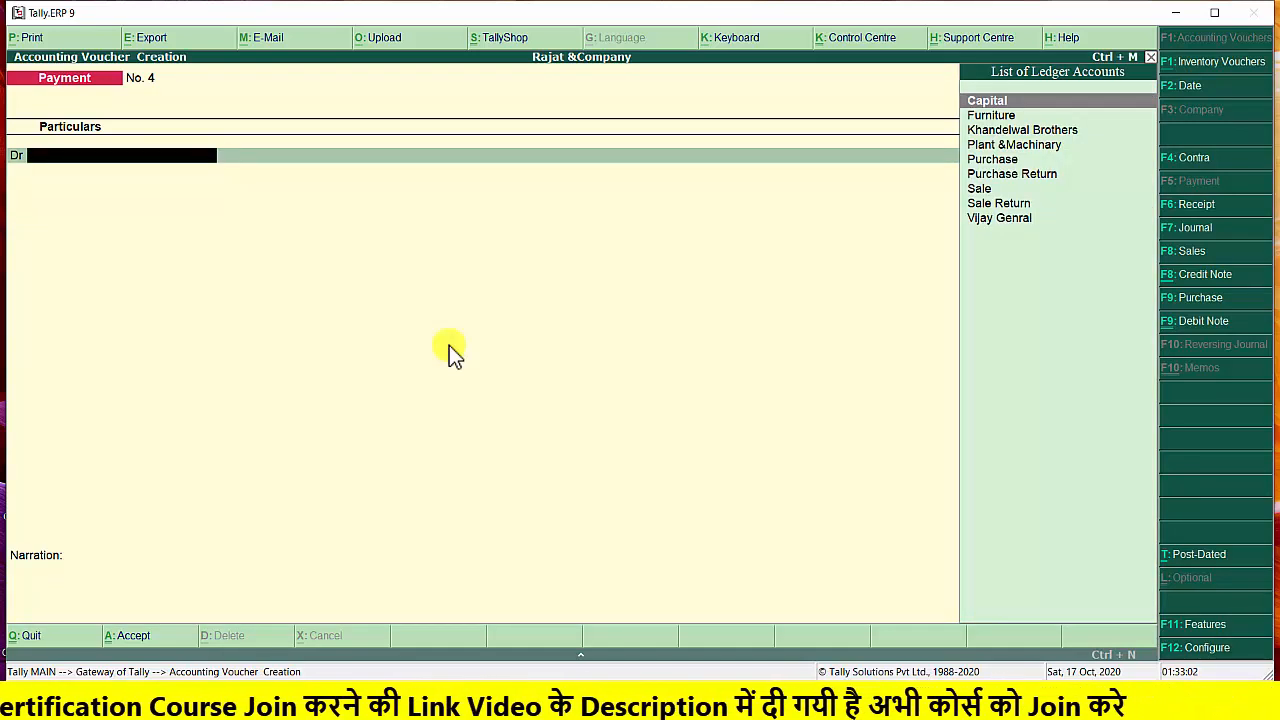
{"action": "key", "text": "Escape"}
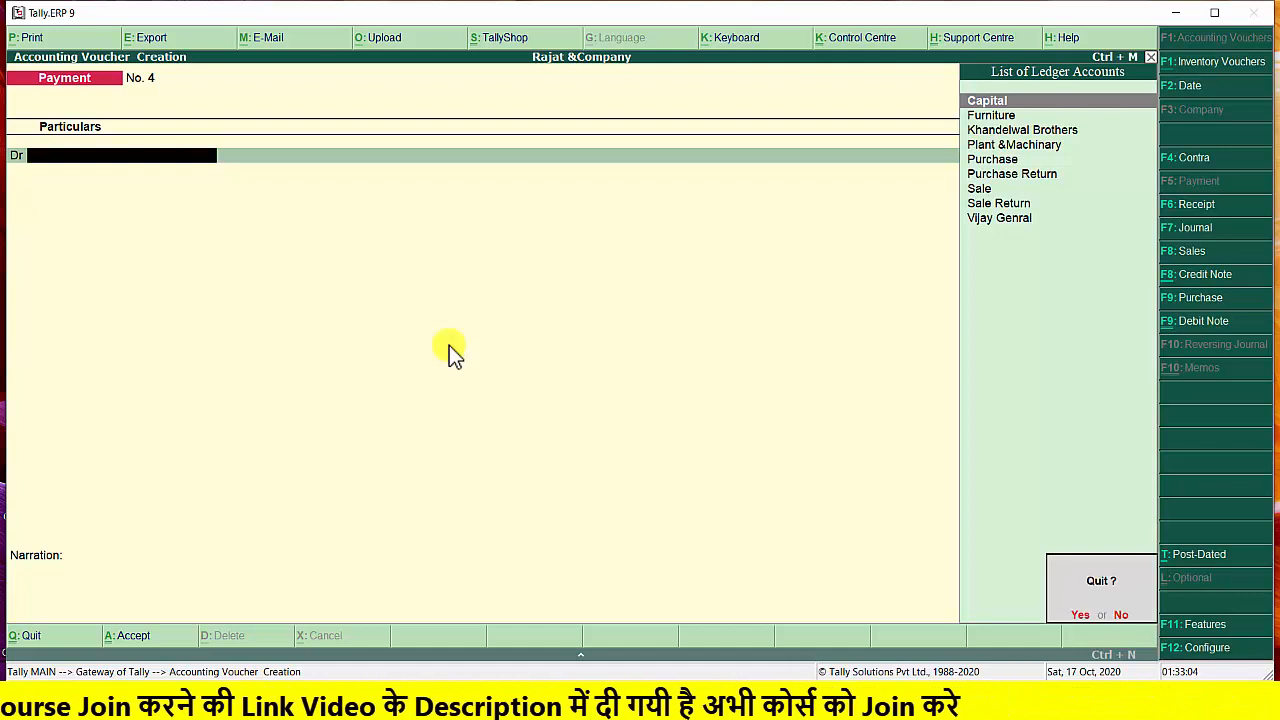
{"action": "key", "text": "Return"}
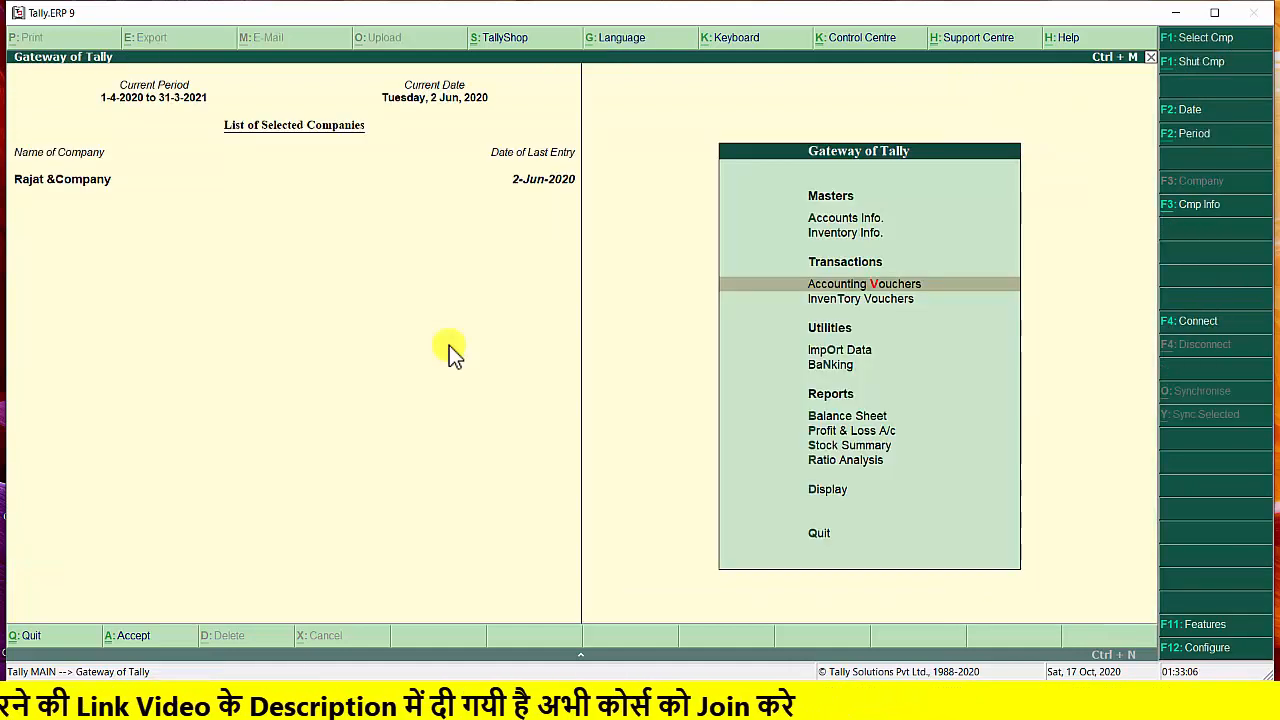
Display the Trial Balance of Rajat &Company
{"action": "key", "text": "Down"}
{"action": "key", "text": "Down"}
{"action": "key", "text": "Down"}
{"action": "key", "text": "Down"}
{"action": "key", "text": "Down"}
{"action": "key", "text": "Down"}
{"action": "key", "text": "Down"}
{"action": "key", "text": "Down"}
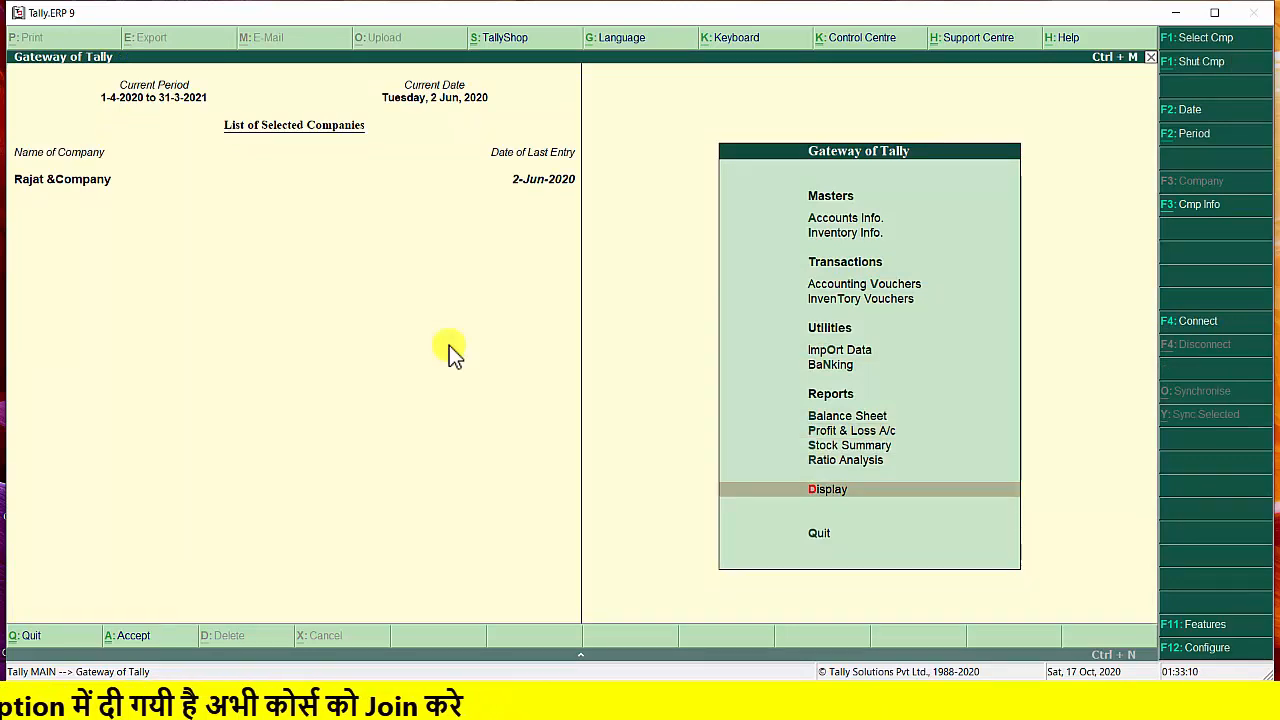
{"action": "key", "text": "Return"}
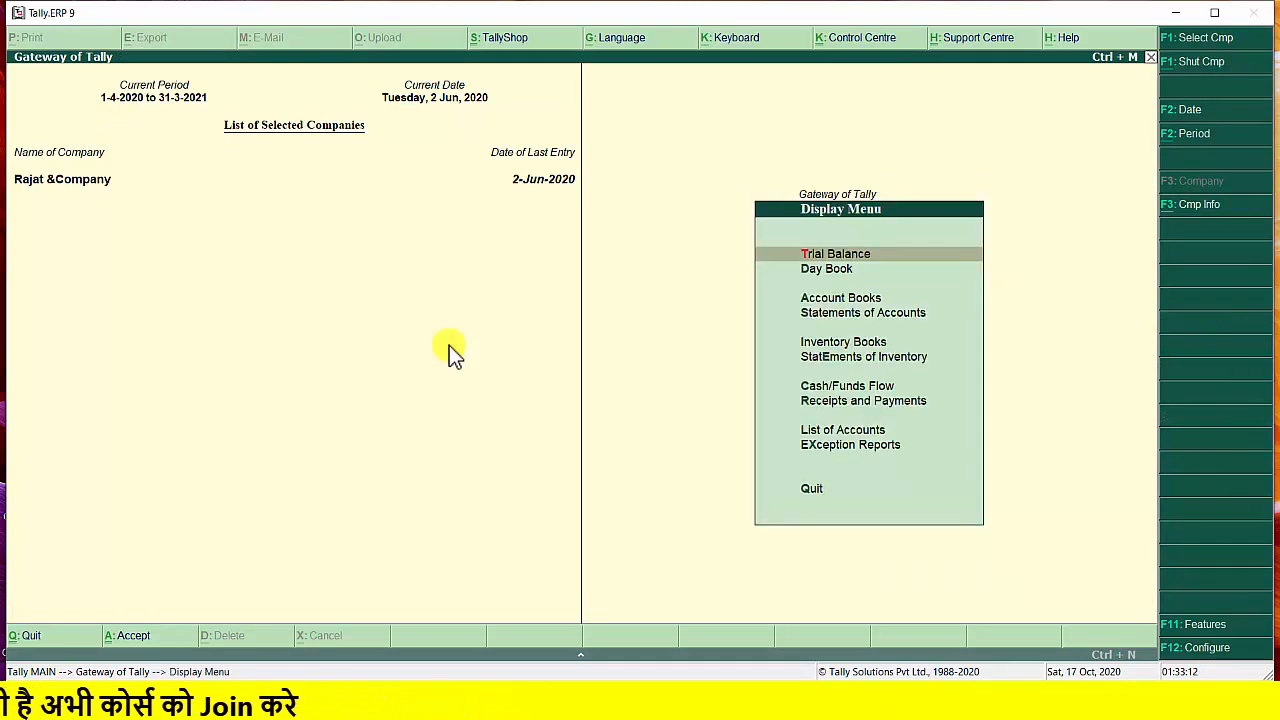
{"action": "key", "text": "Return"}
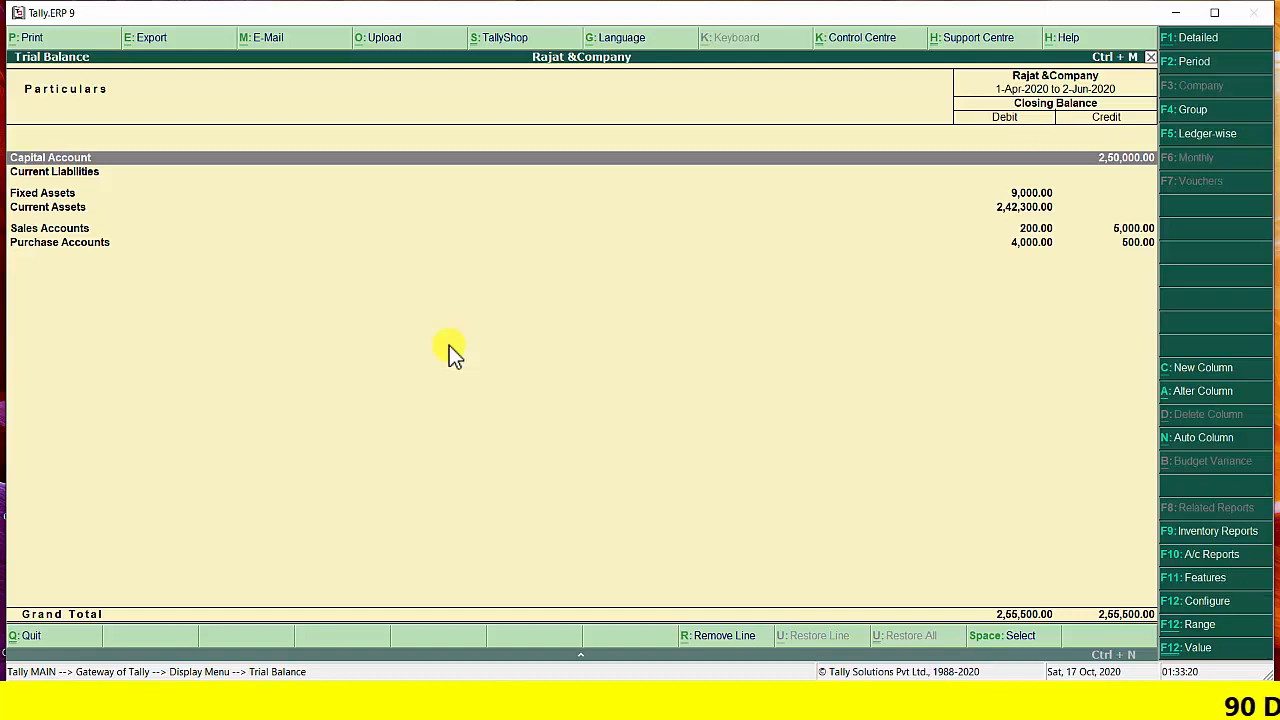
Open the group summary of Fixed Assets from the Trial Balance
{"action": "key", "text": "Down"}
{"action": "key", "text": "Down"}
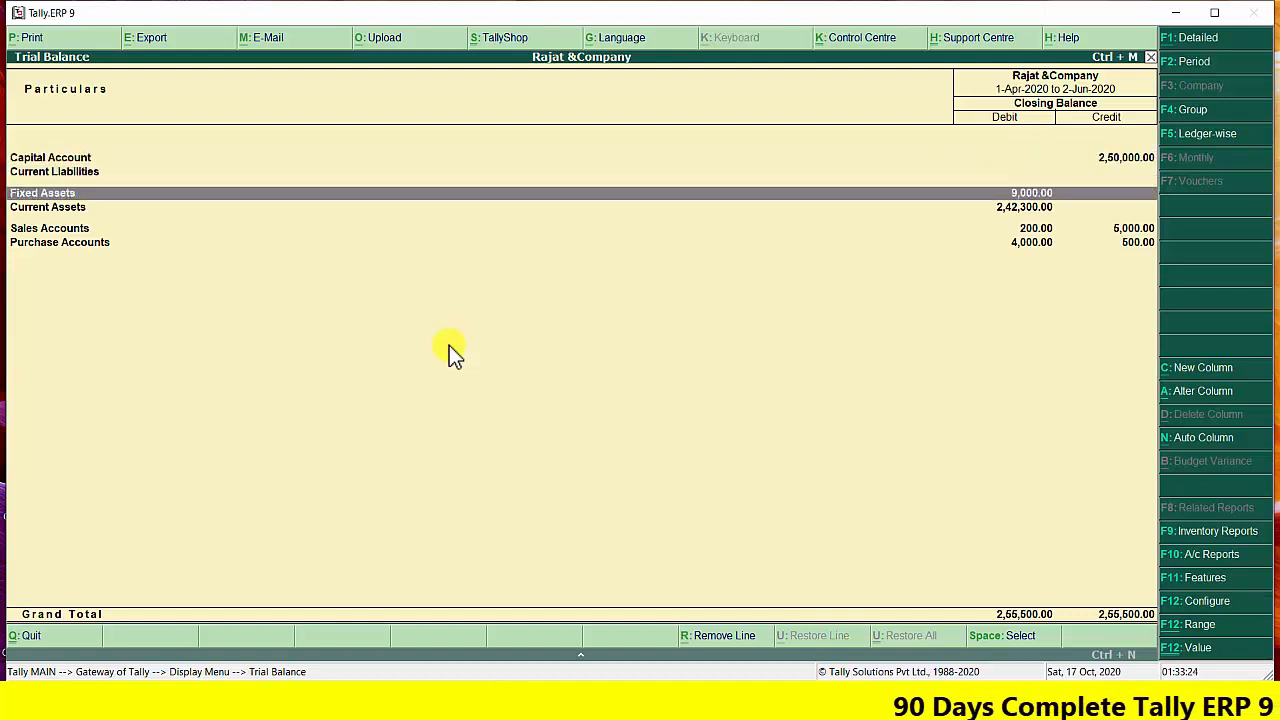
{"action": "key", "text": "Return"}
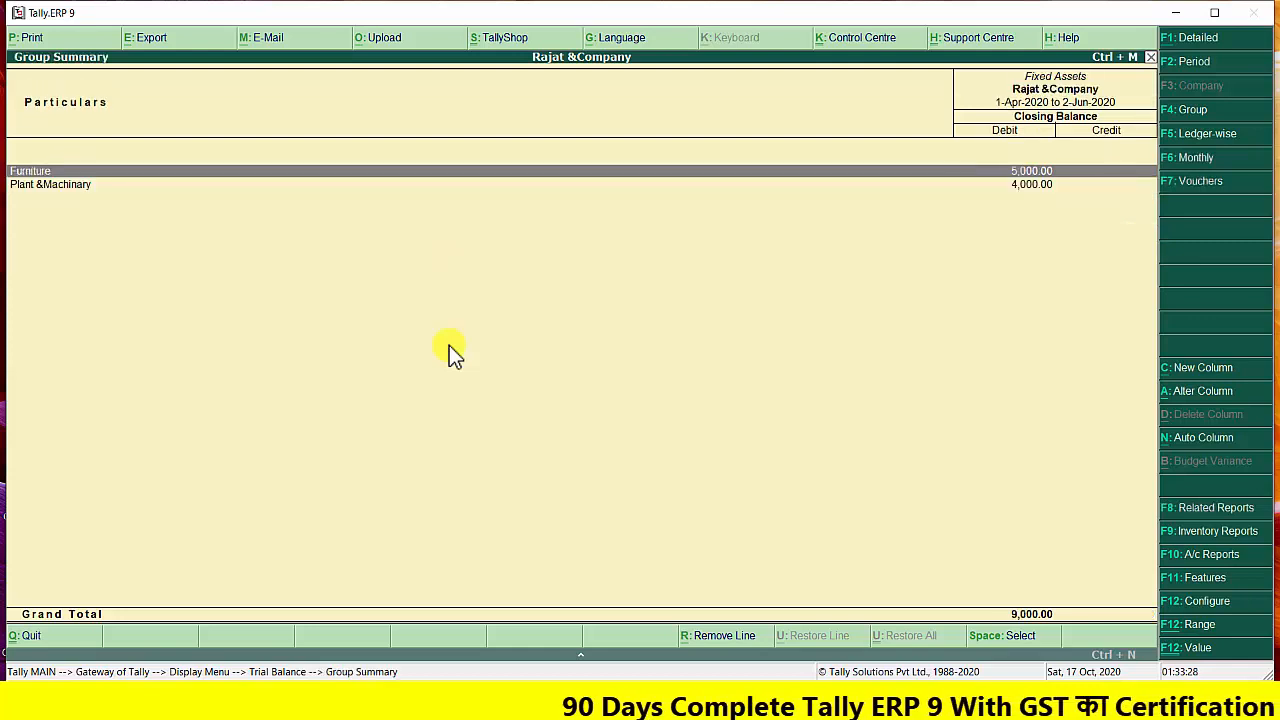
Close the Fixed Assets summary and review the Current Assets group summary from the Trial Balance
{"action": "key", "text": "Escape"}
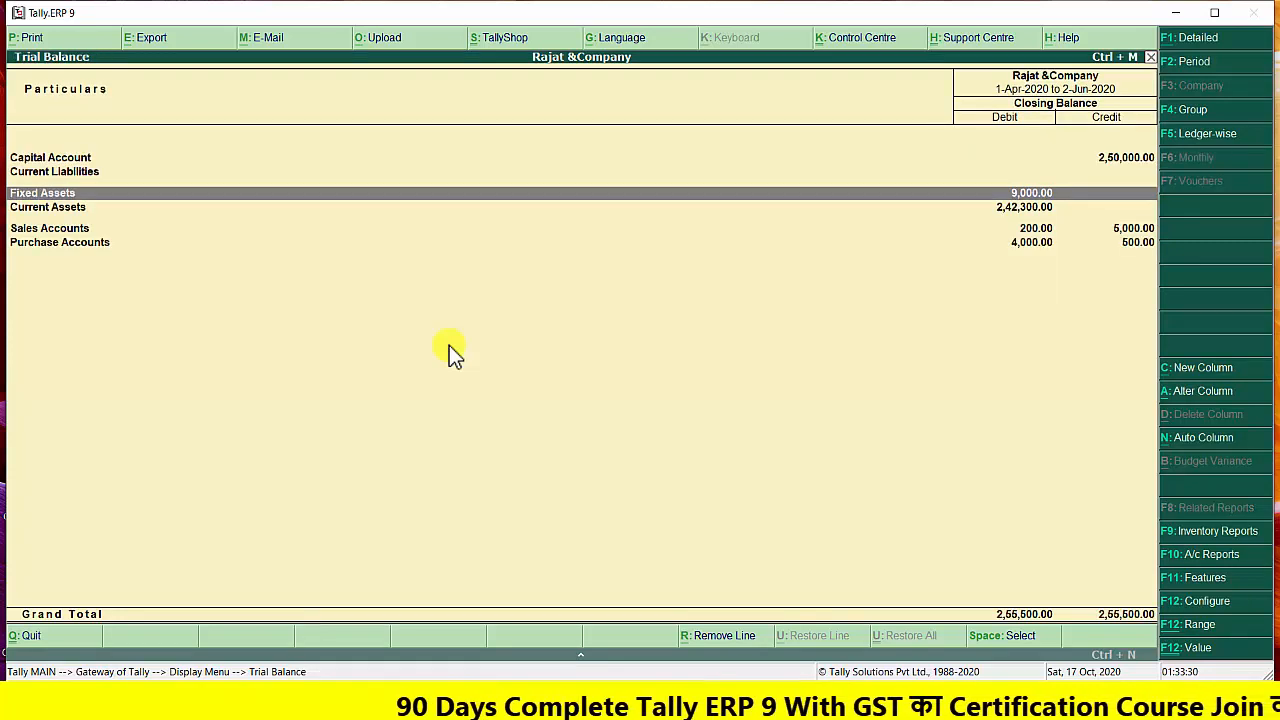
{"action": "key", "text": "Down"}
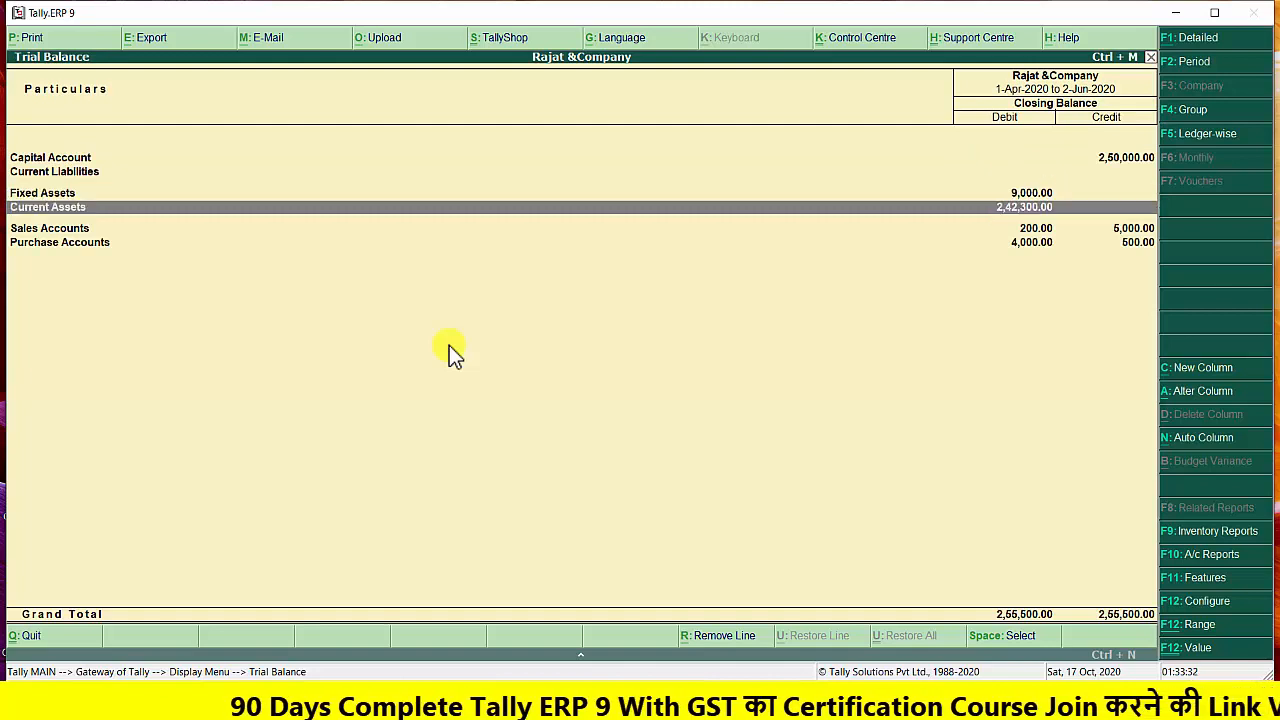
{"action": "key", "text": "Return"}
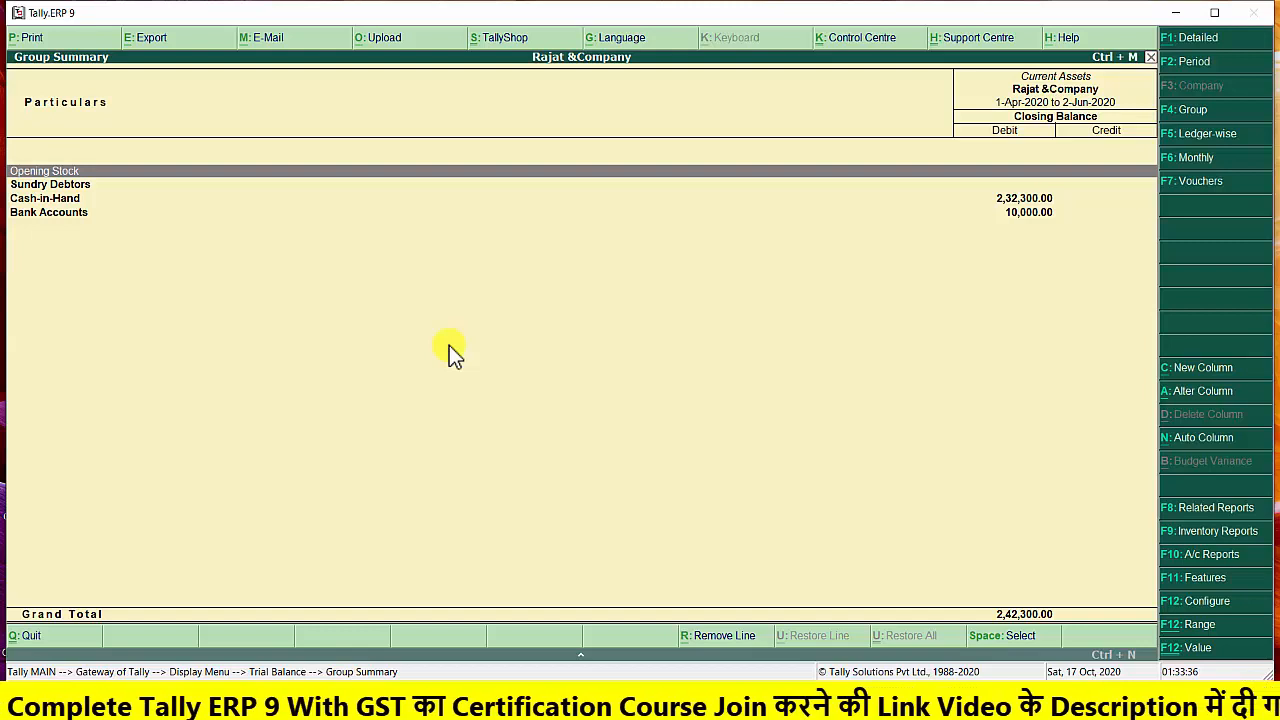
{"action": "key", "text": "Down"}
{"action": "key", "text": "Down"}
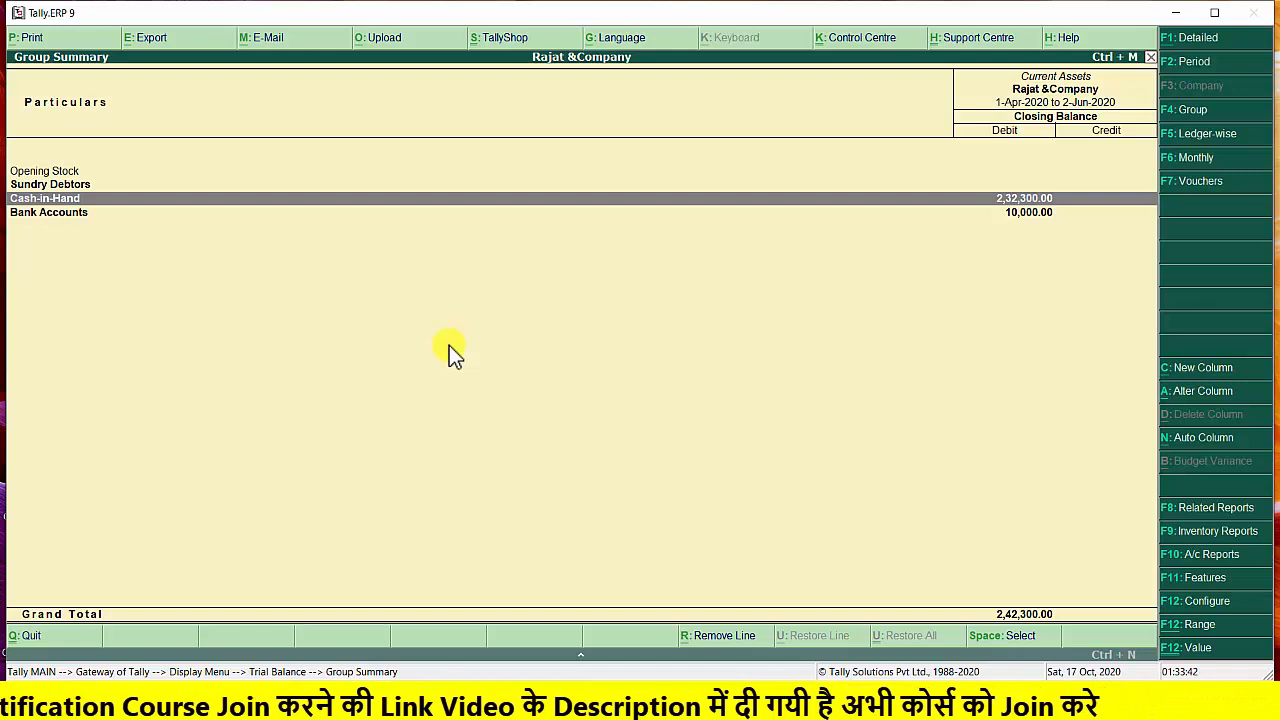
{"action": "key", "text": "Escape"}
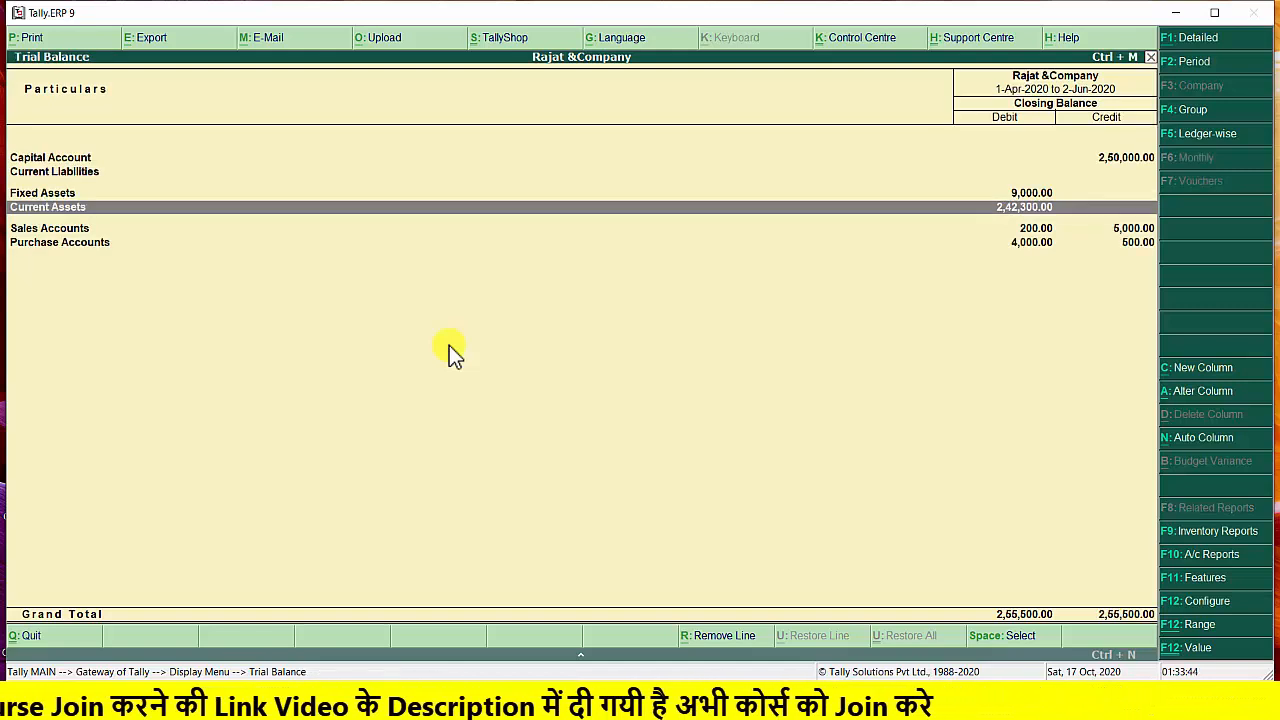
Review the Sales Accounts group summary and the Sale ledger's monthly summary, returning to the Trial Balance
{"action": "key", "text": "Down"}
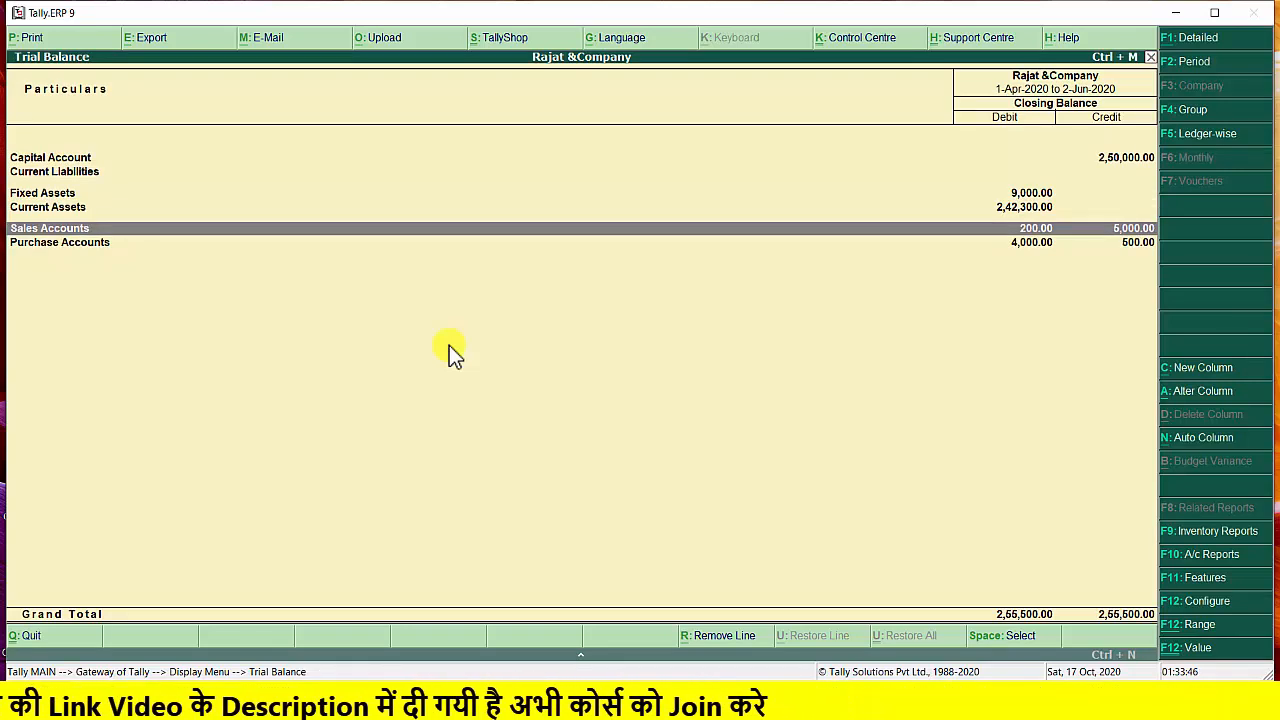
{"action": "key", "text": "Return"}
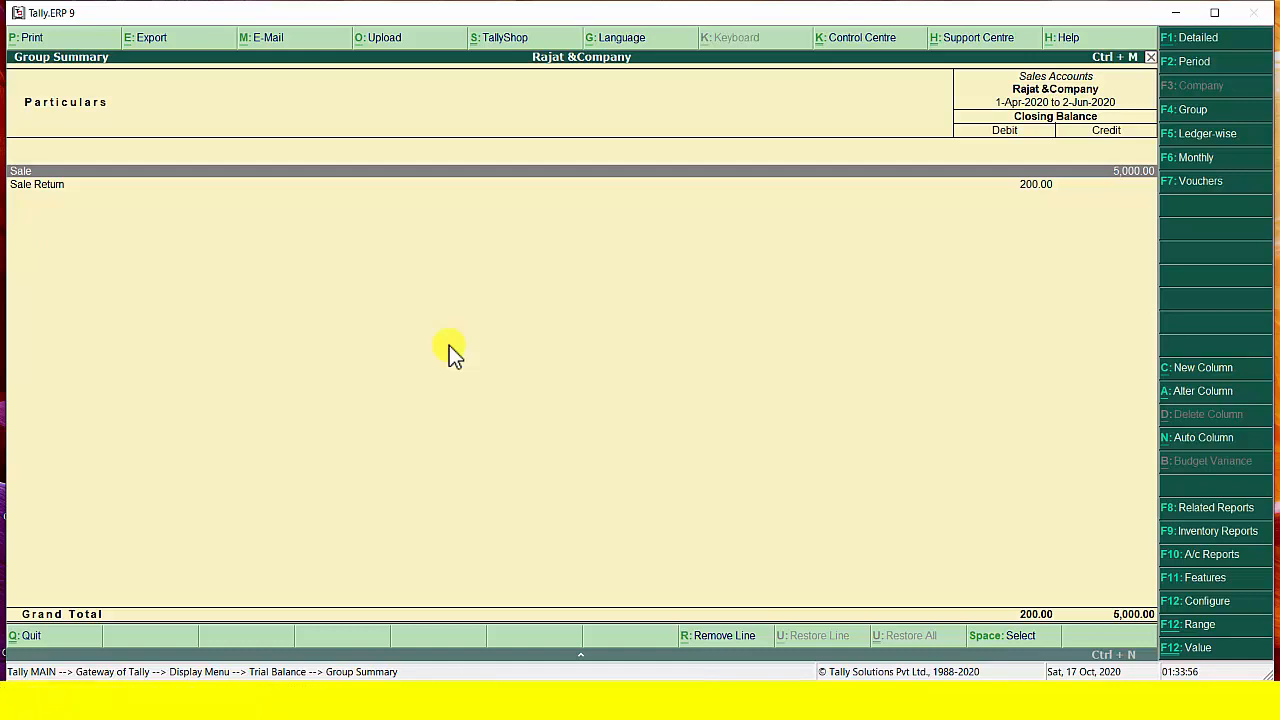
{"action": "key", "text": "Return"}
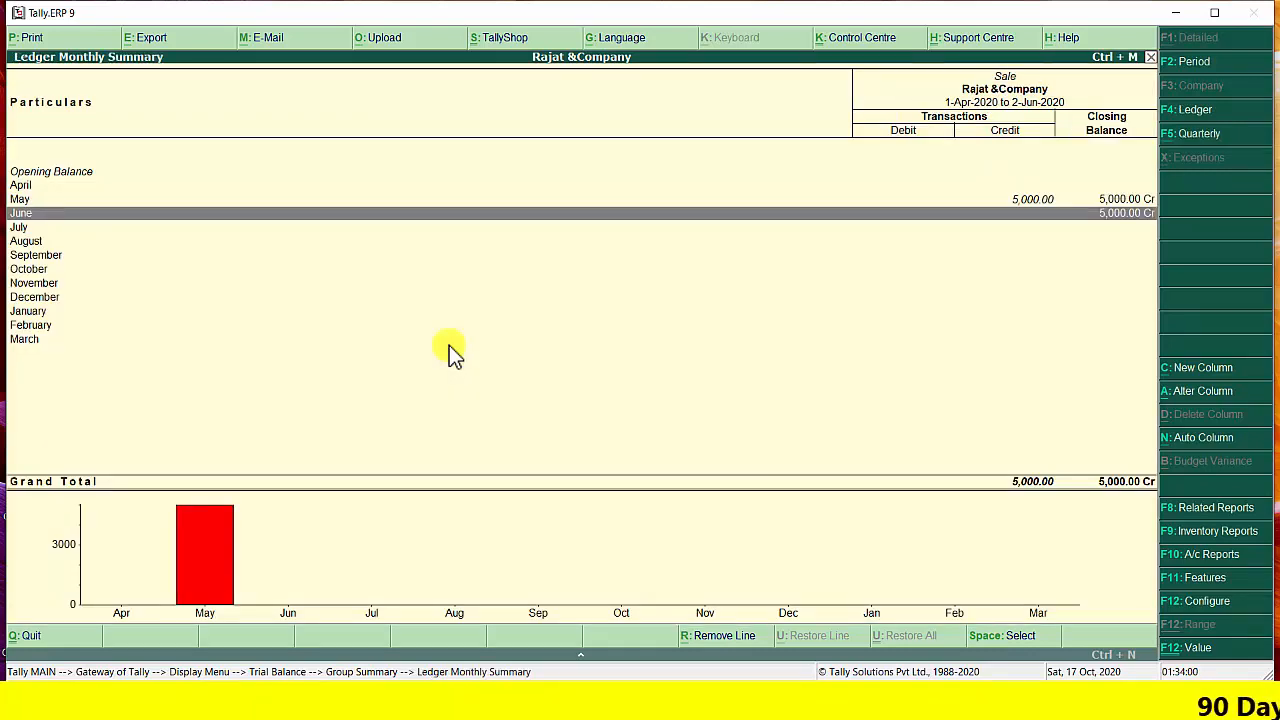
{"action": "key", "text": "Escape"}
{"action": "key", "text": "Escape"}
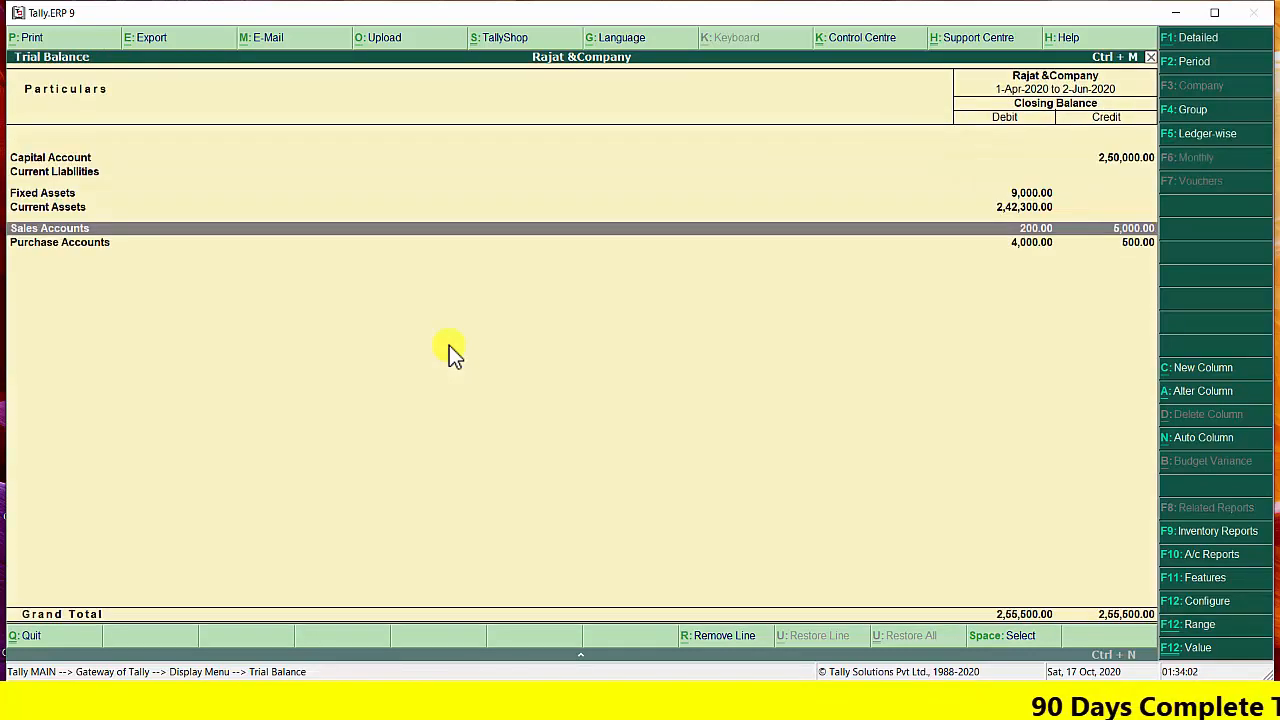
Review the Purchase Accounts group summary and switch the Trial Balance to its detailed view
{"action": "key", "text": "Down"}
{"action": "key", "text": "Return"}
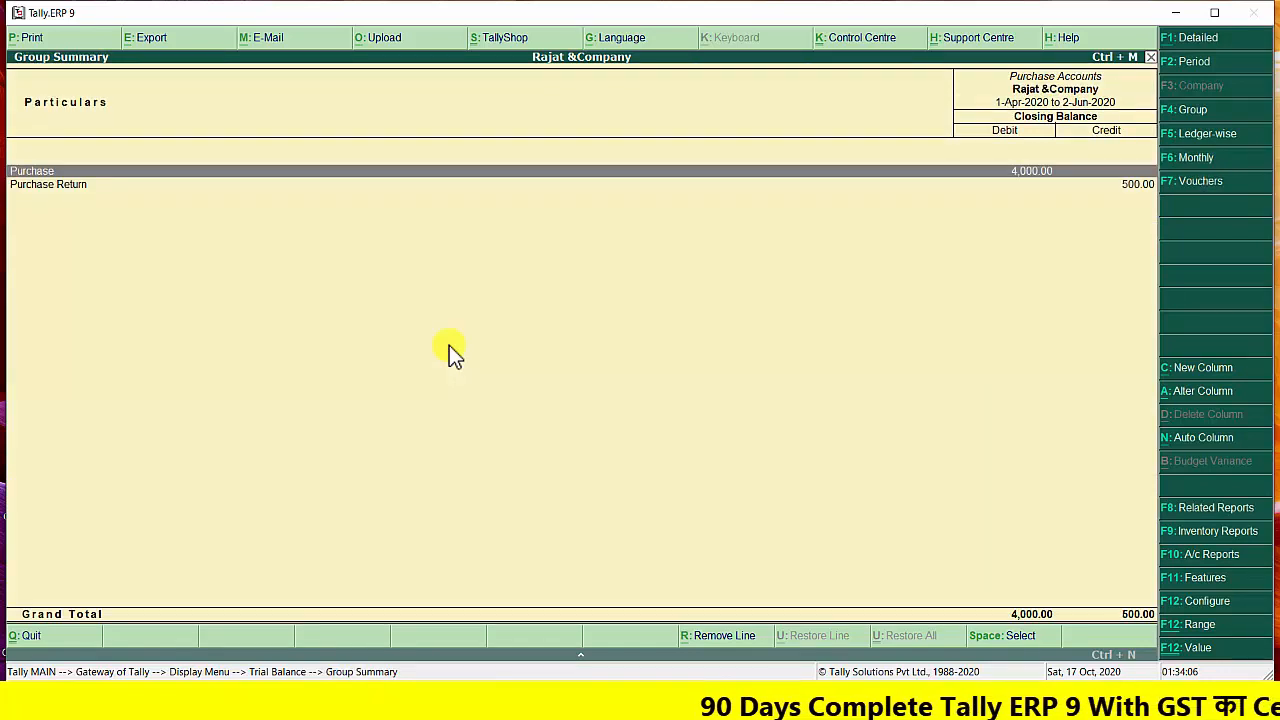
{"action": "key", "text": "Down"}
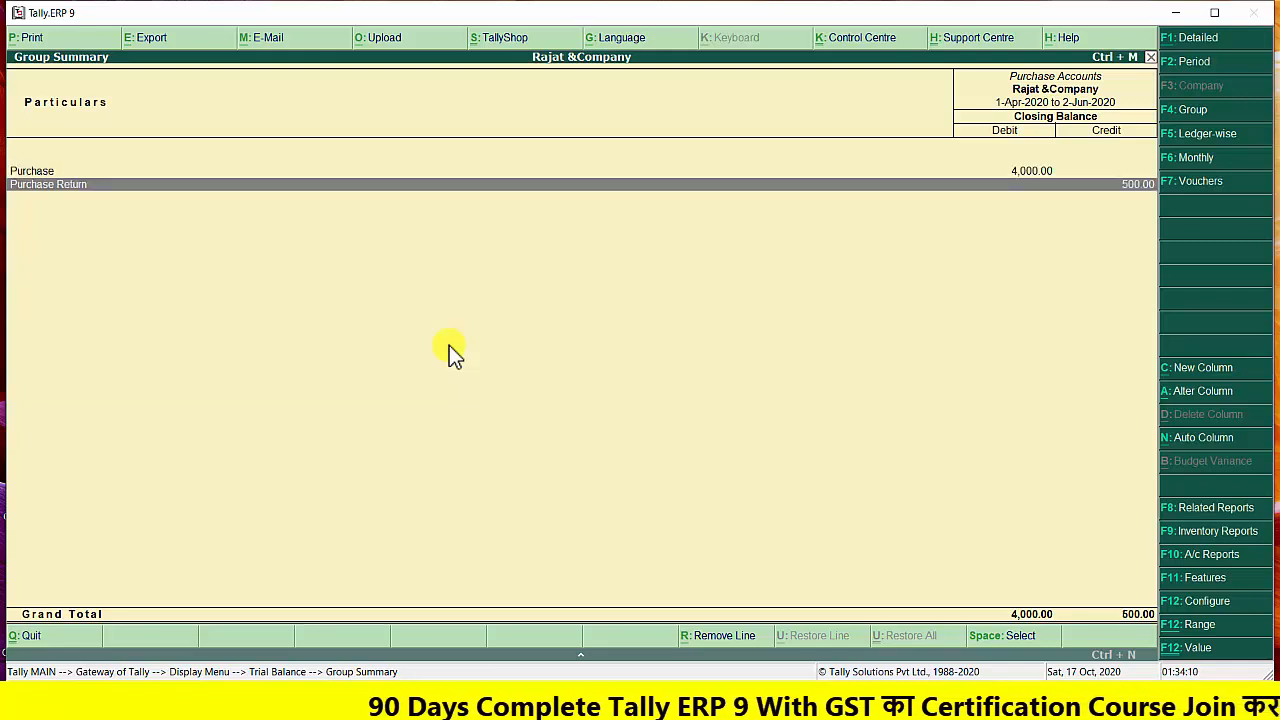
{"action": "key", "text": "Escape"}
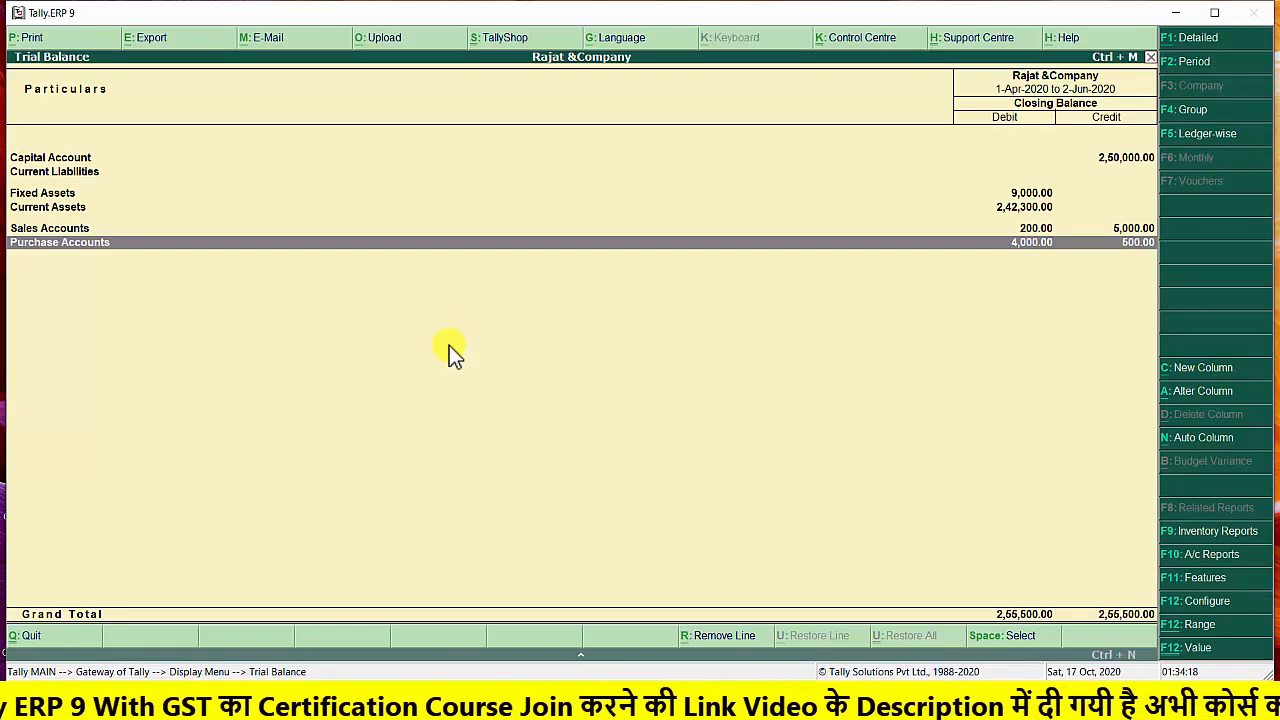
{"action": "key", "text": "alt+F1"}
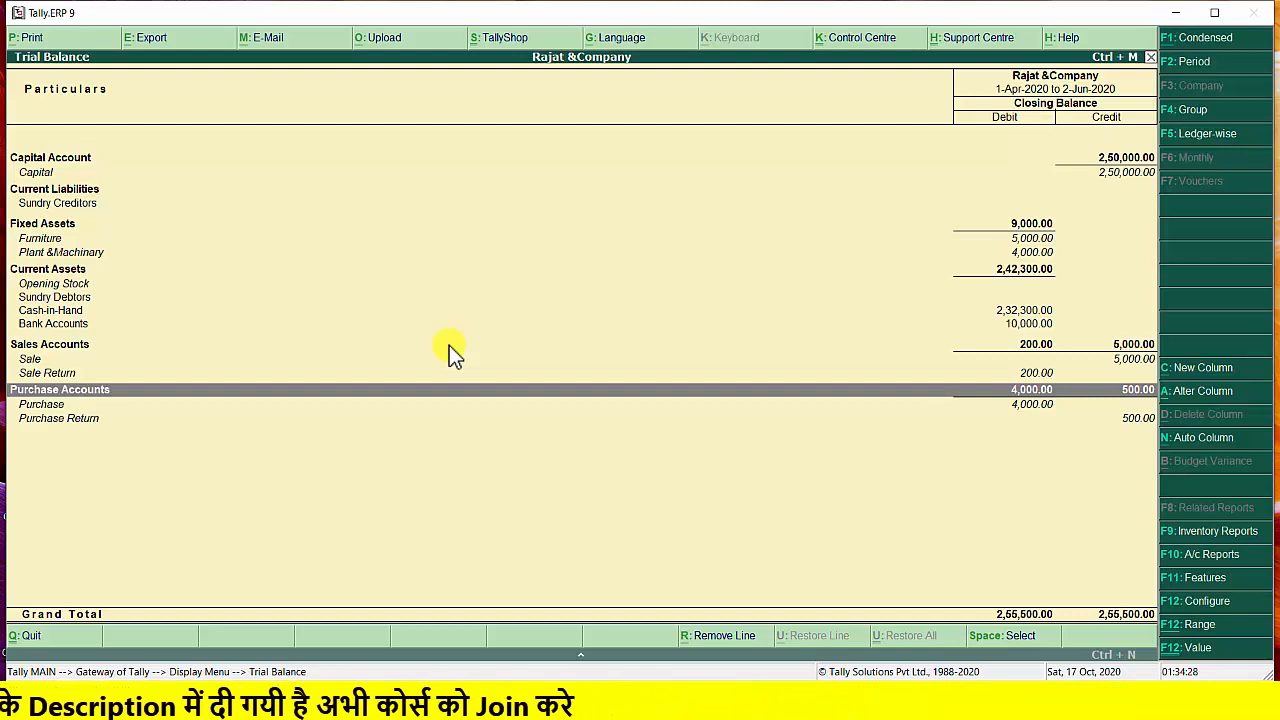
Leave the Trial Balance, view the Day Book, and return to the Gateway of Tally
{"action": "key", "text": "Escape"}
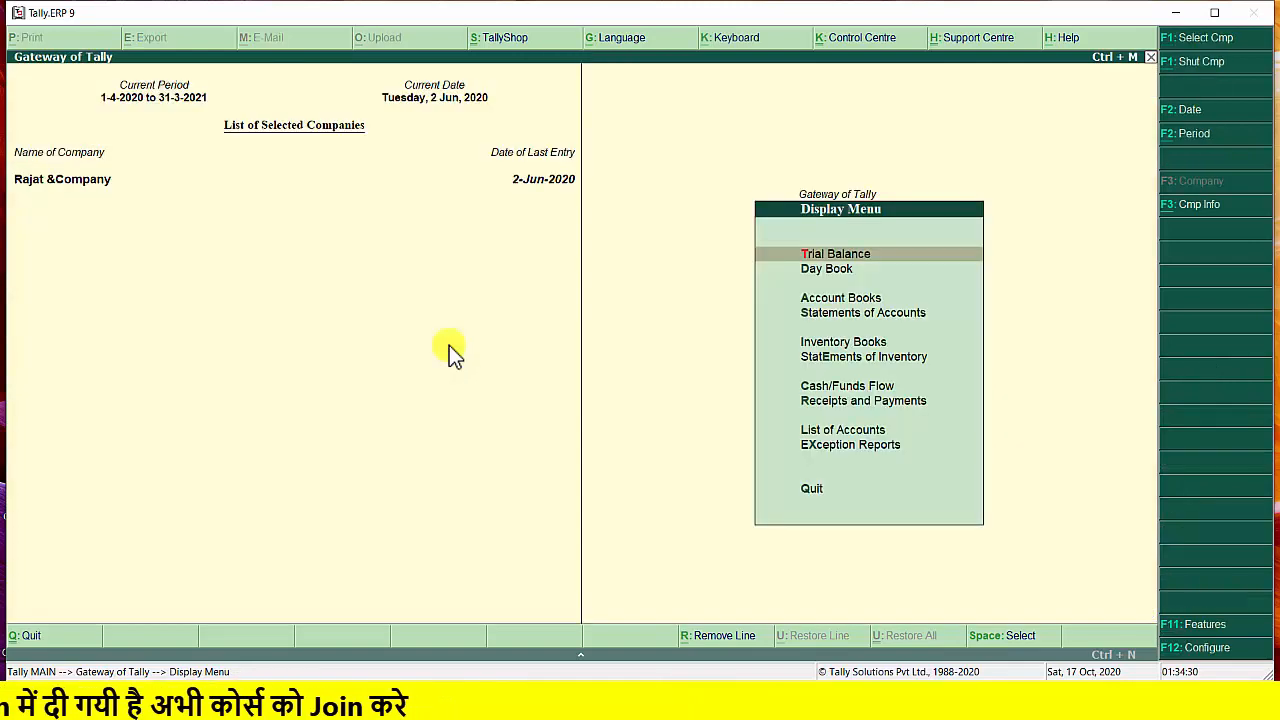
{"action": "key", "text": "Down"}
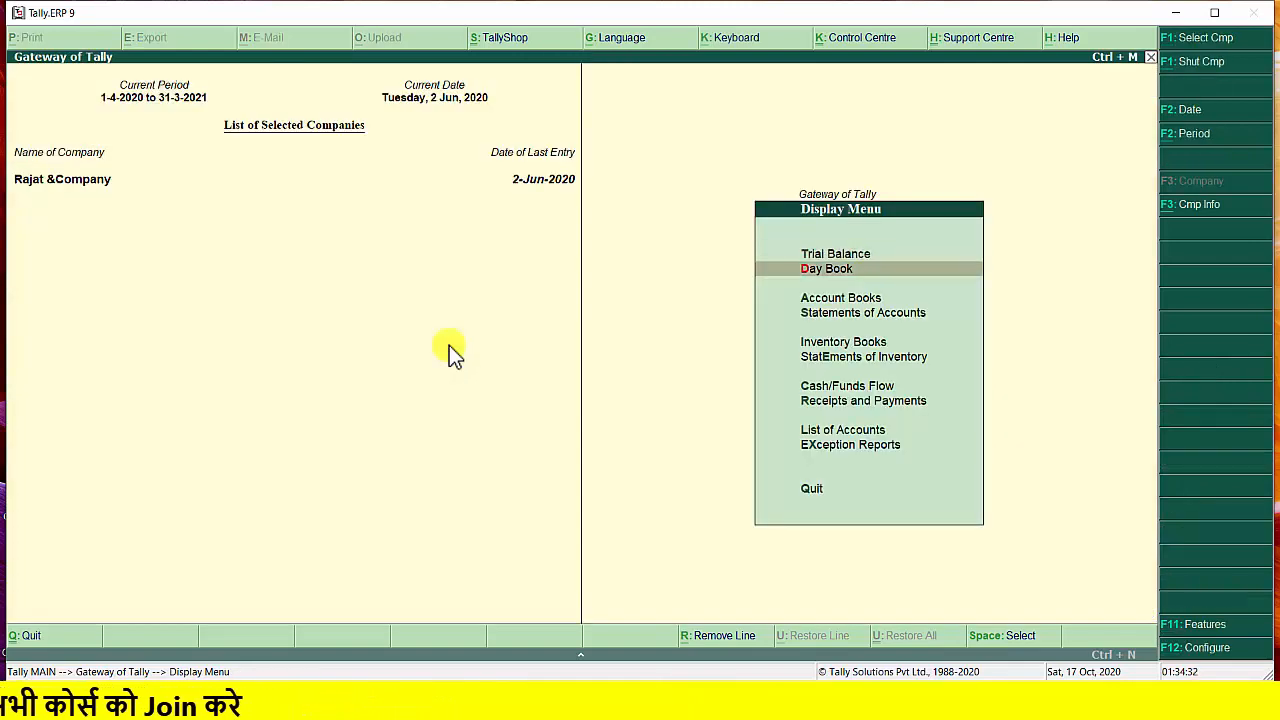
{"action": "key", "text": "Return"}
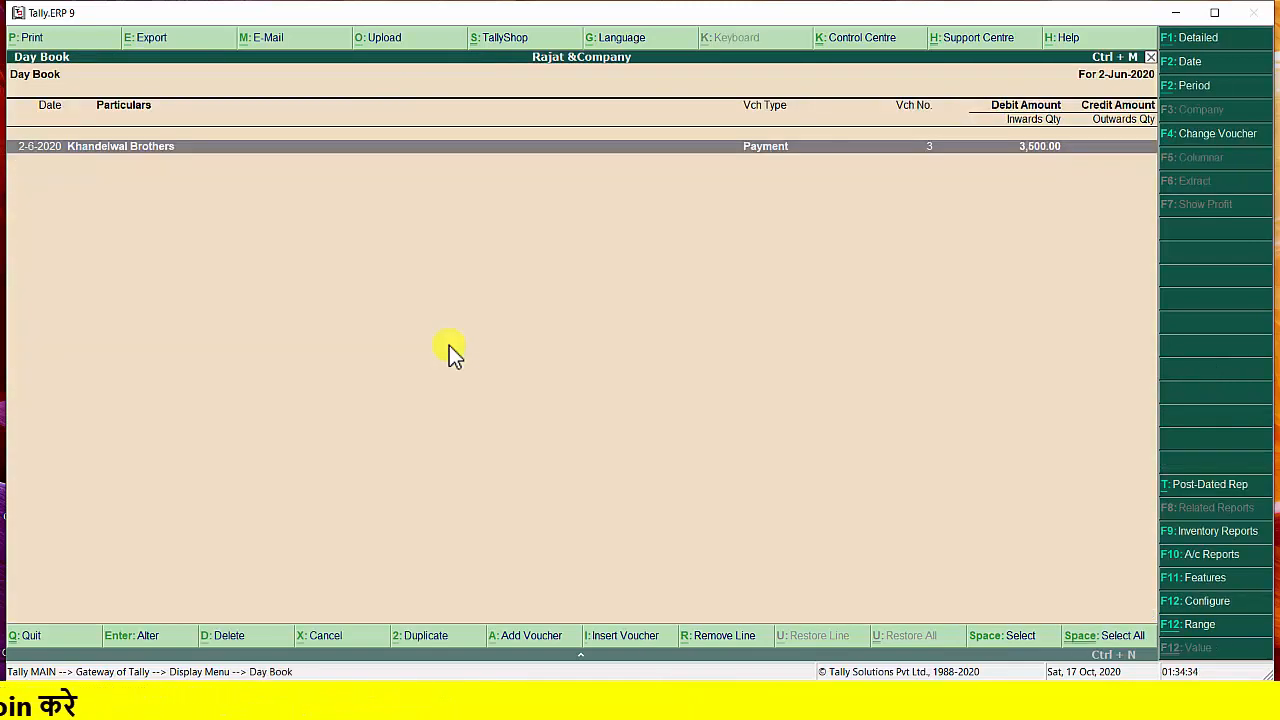
{"action": "key", "text": "Escape"}
{"action": "key", "text": "Escape"}
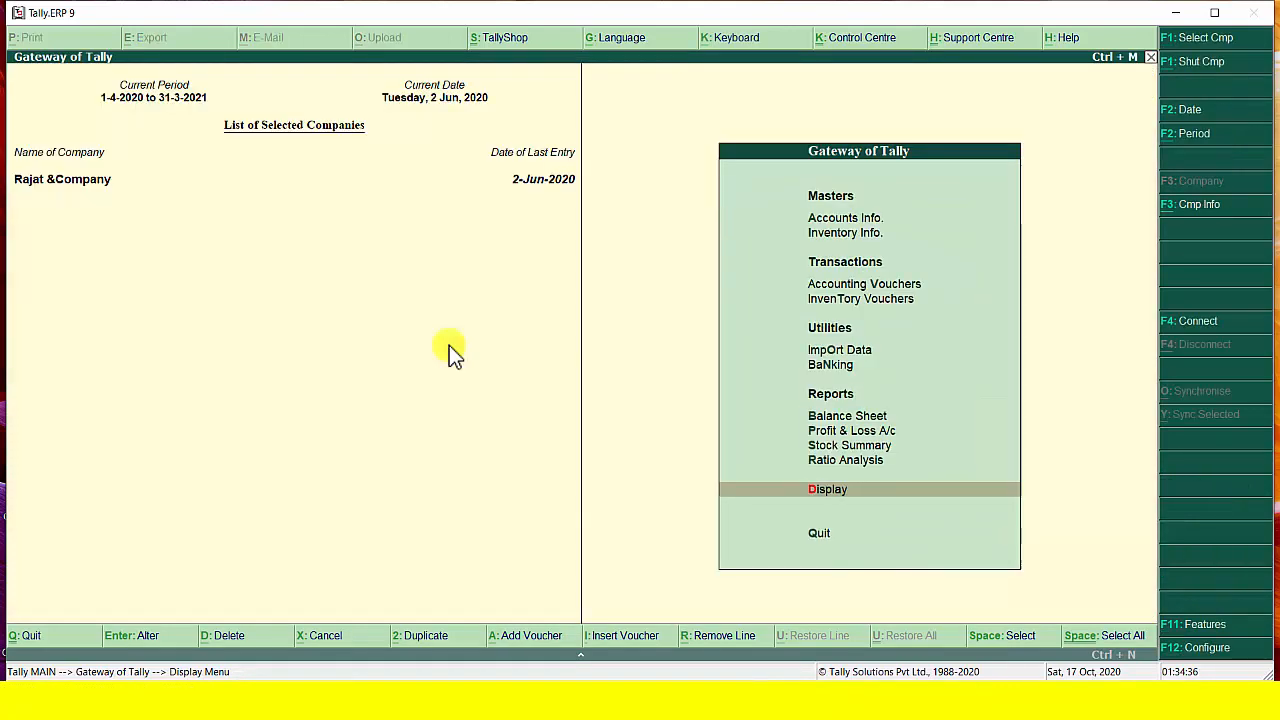
Display the Balance Sheet of Rajat &Company
{"action": "key", "text": "Up"}
{"action": "key", "text": "Up"}
{"action": "key", "text": "Up"}
{"action": "key", "text": "Up"}
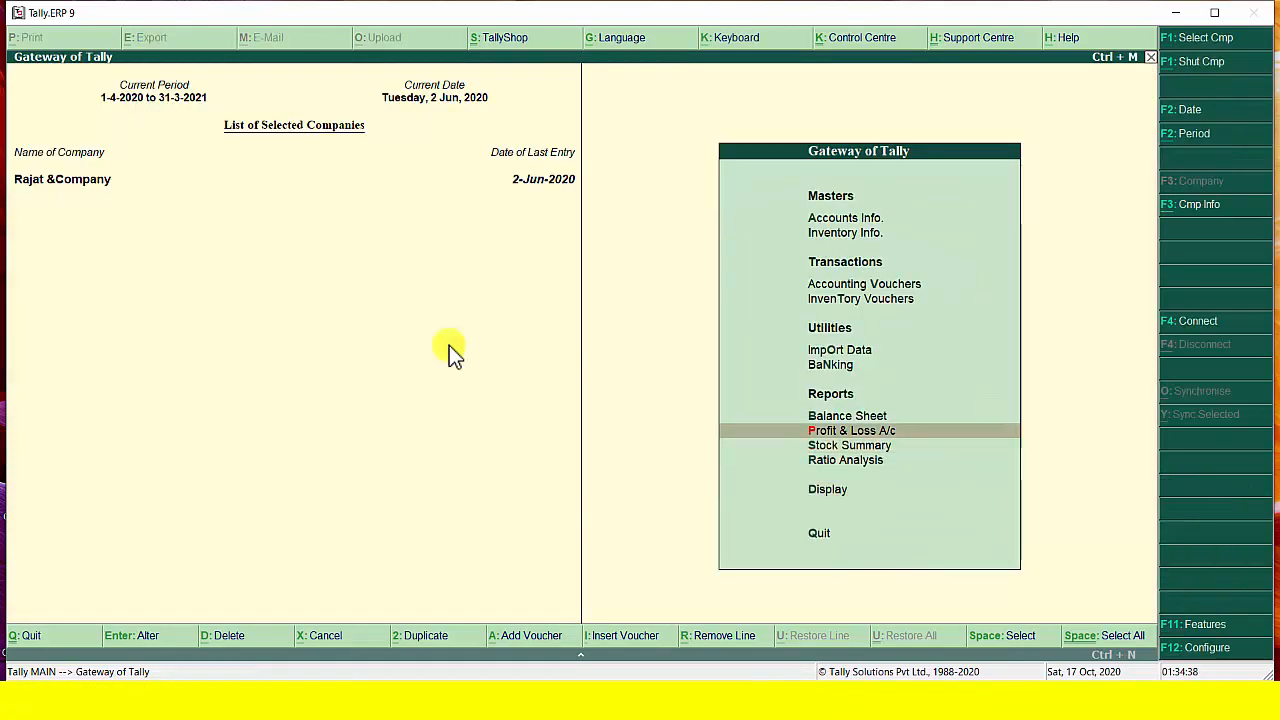
{"action": "key", "text": "Return"}
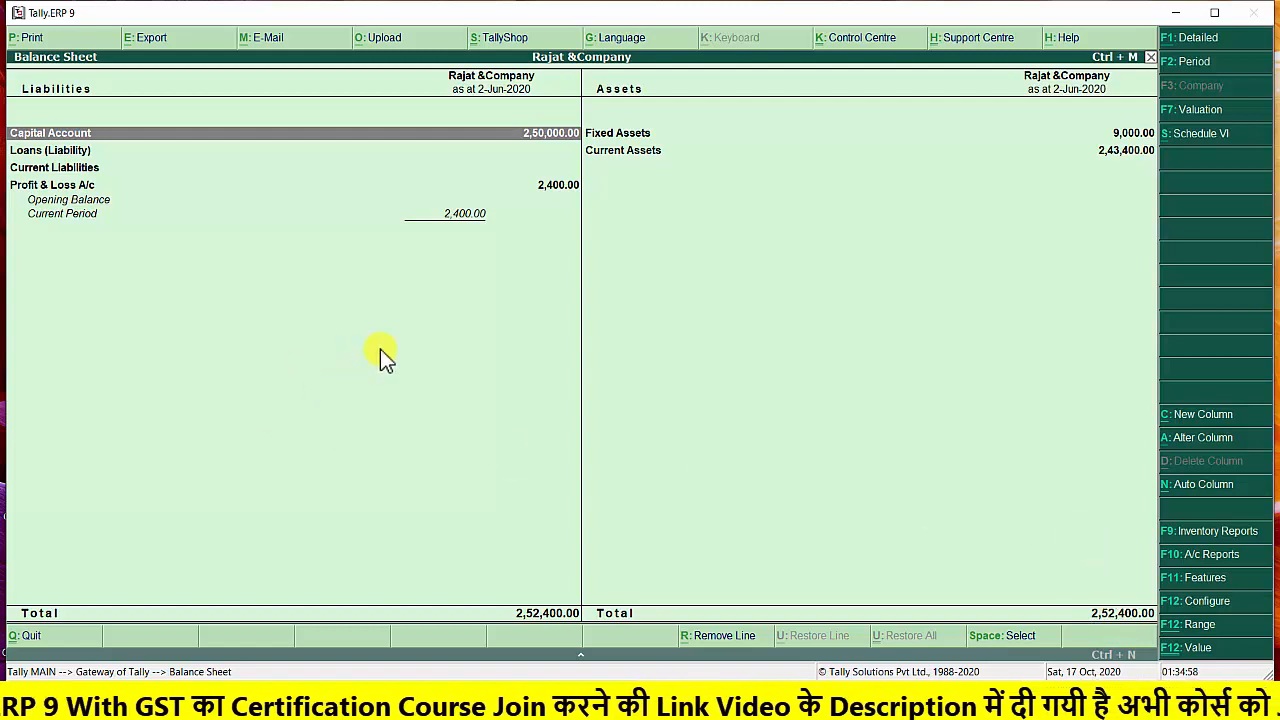
Drill down from the Balance Sheet into the Profit & Loss A/c and return to the Balance Sheet
{"action": "key", "text": "Down"}
{"action": "key", "text": "Down"}
{"action": "key", "text": "Down"}
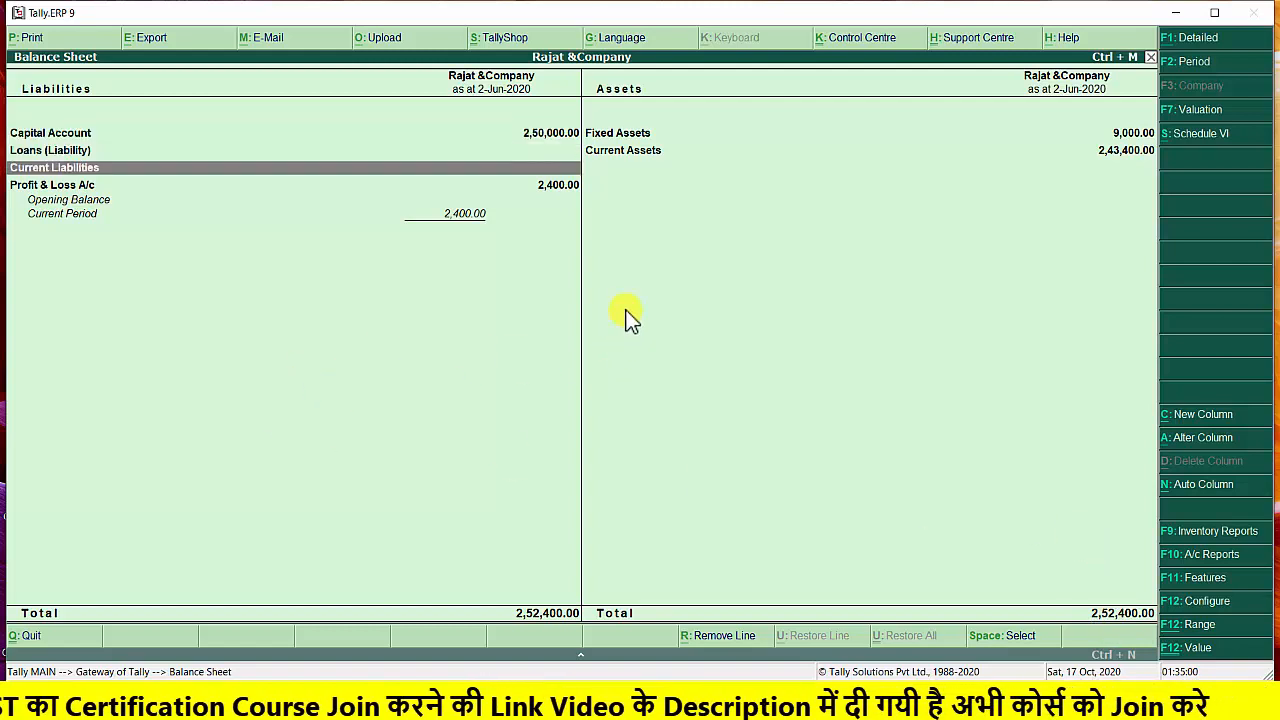
{"action": "key", "text": "Return"}
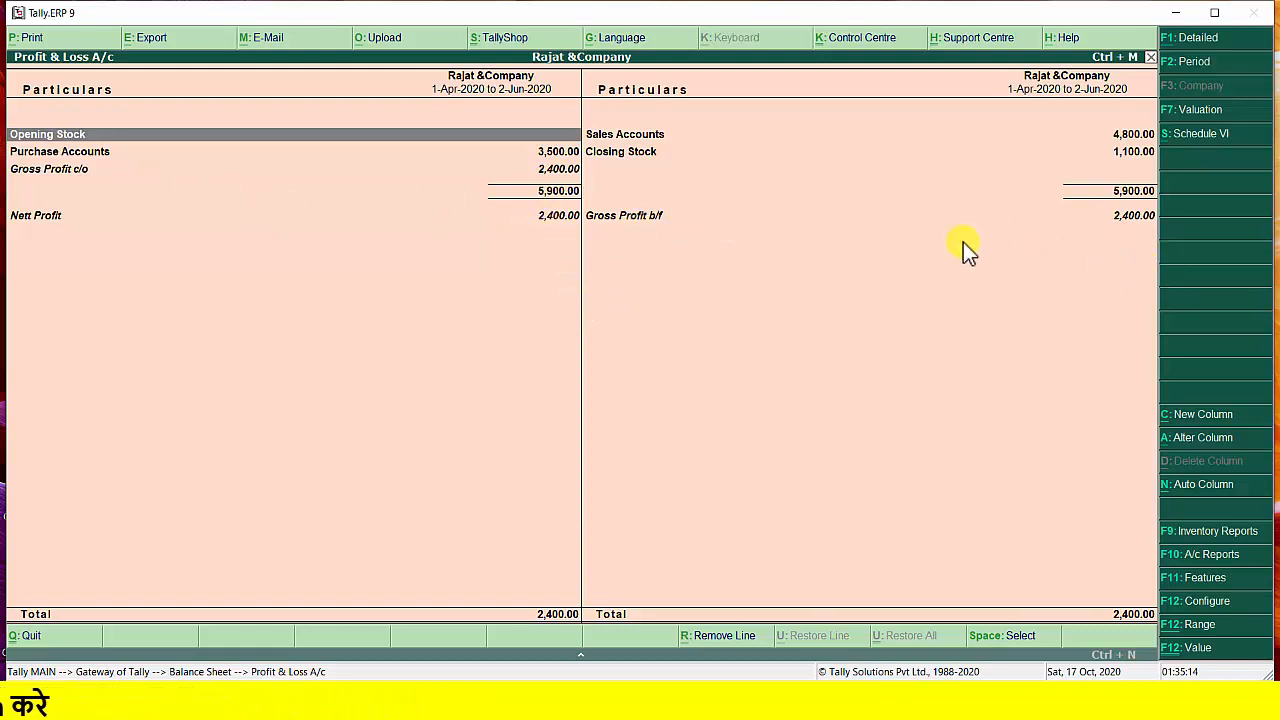
{"action": "key", "text": "Escape"}
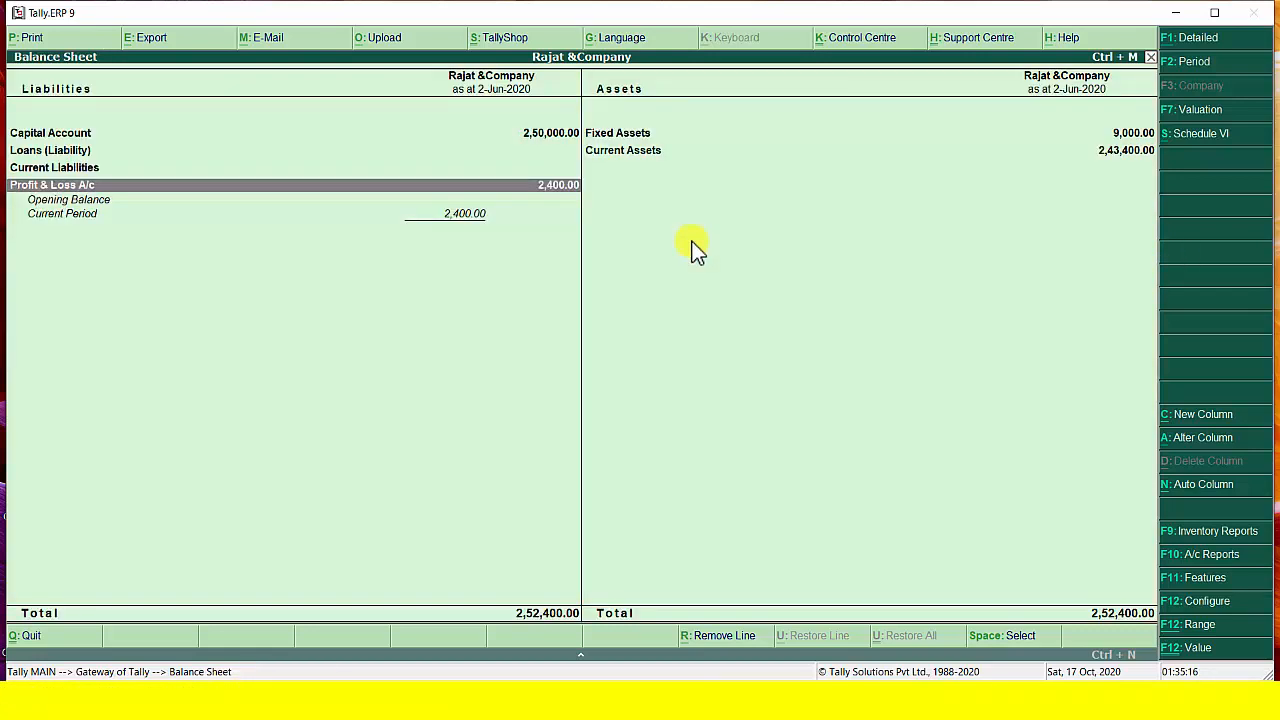
Return to the Gateway of Tally and view the Profit & Loss A/c report directly from there
{"action": "key", "text": "Escape"}
{"action": "key", "text": "Down"}
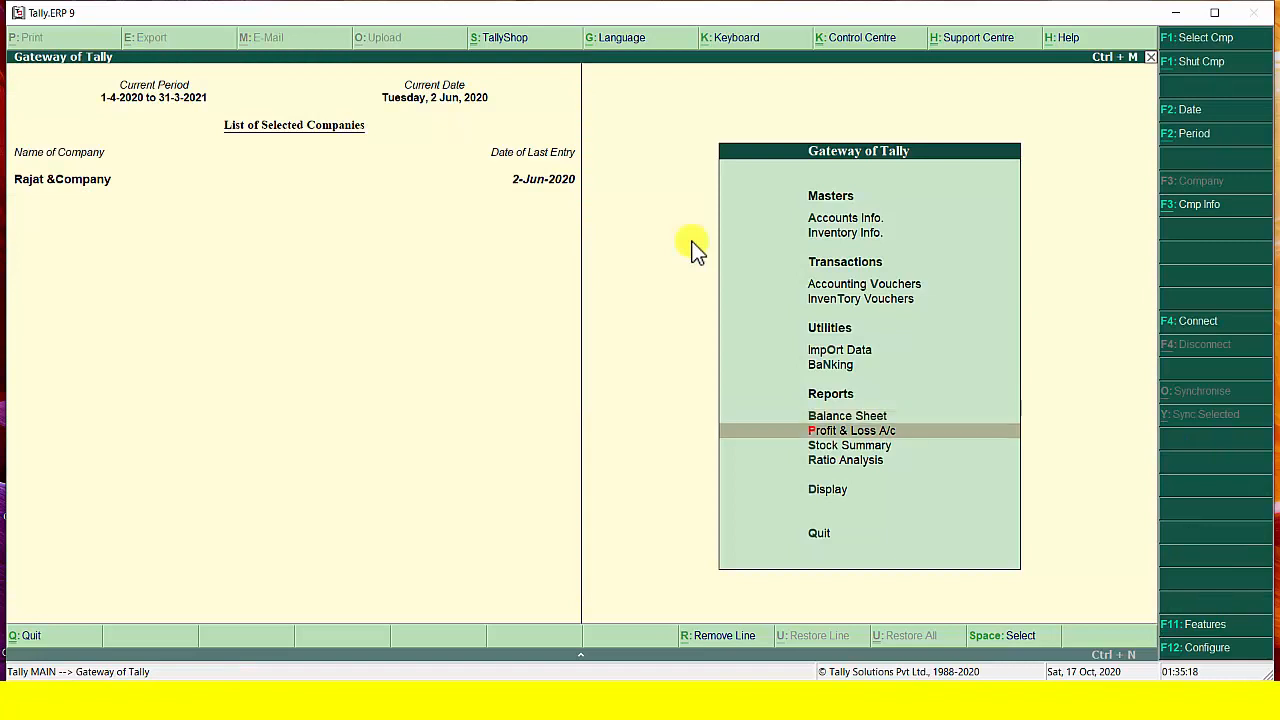
{"action": "key", "text": "Return"}
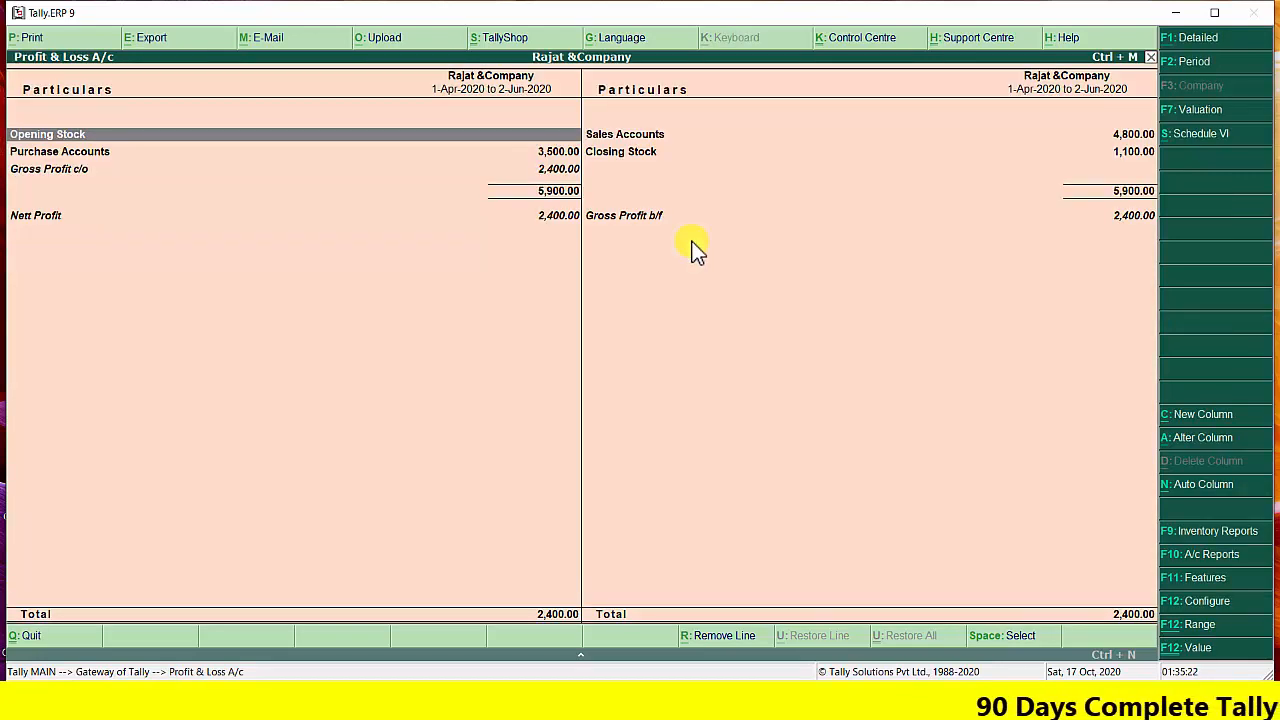
{"action": "key", "text": "Escape"}
Open the Stock Summary and drill down through the Cereals group to review Sugar's monthly stock movements
{"action": "key", "text": "Down"}
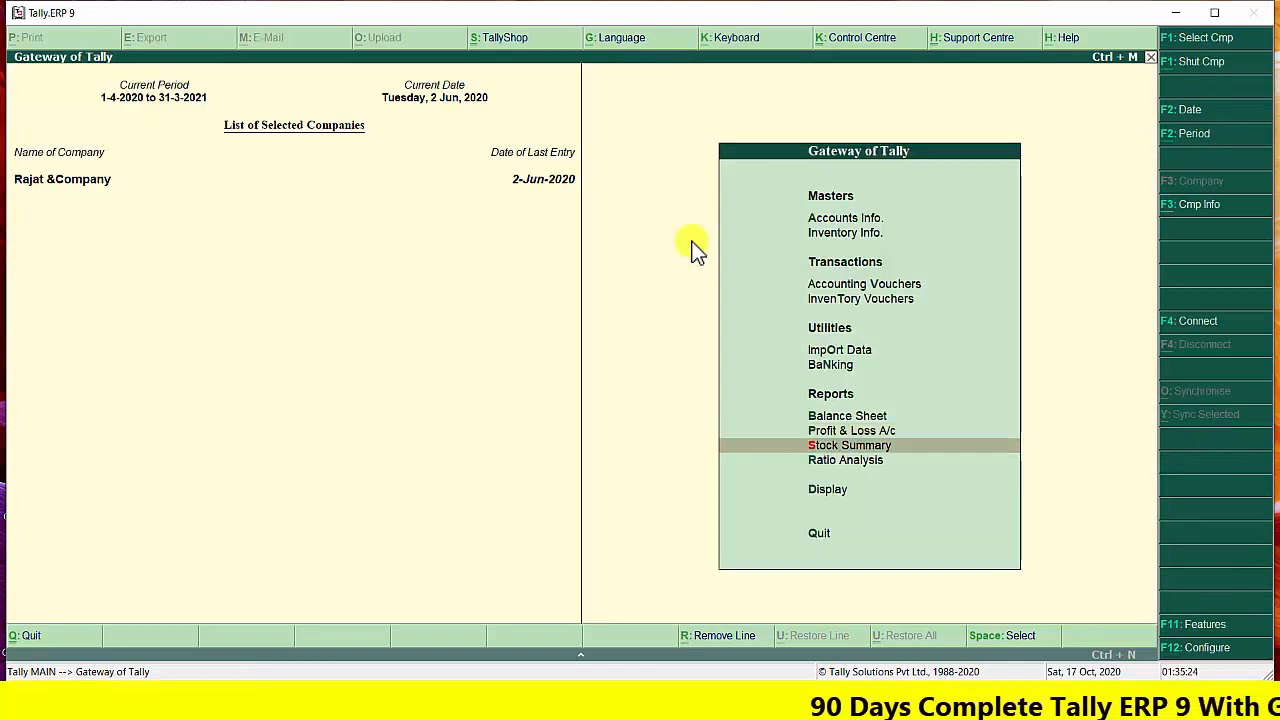
{"action": "key", "text": "Return"}
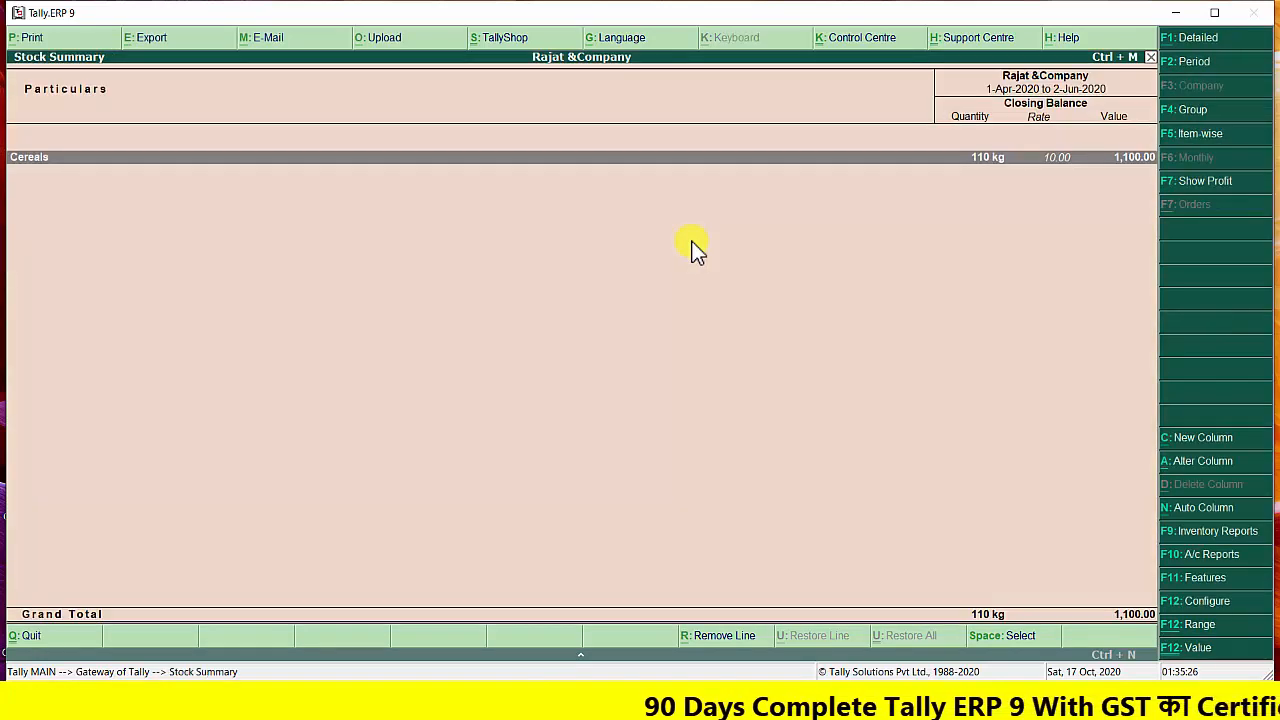
{"action": "key", "text": "Return"}
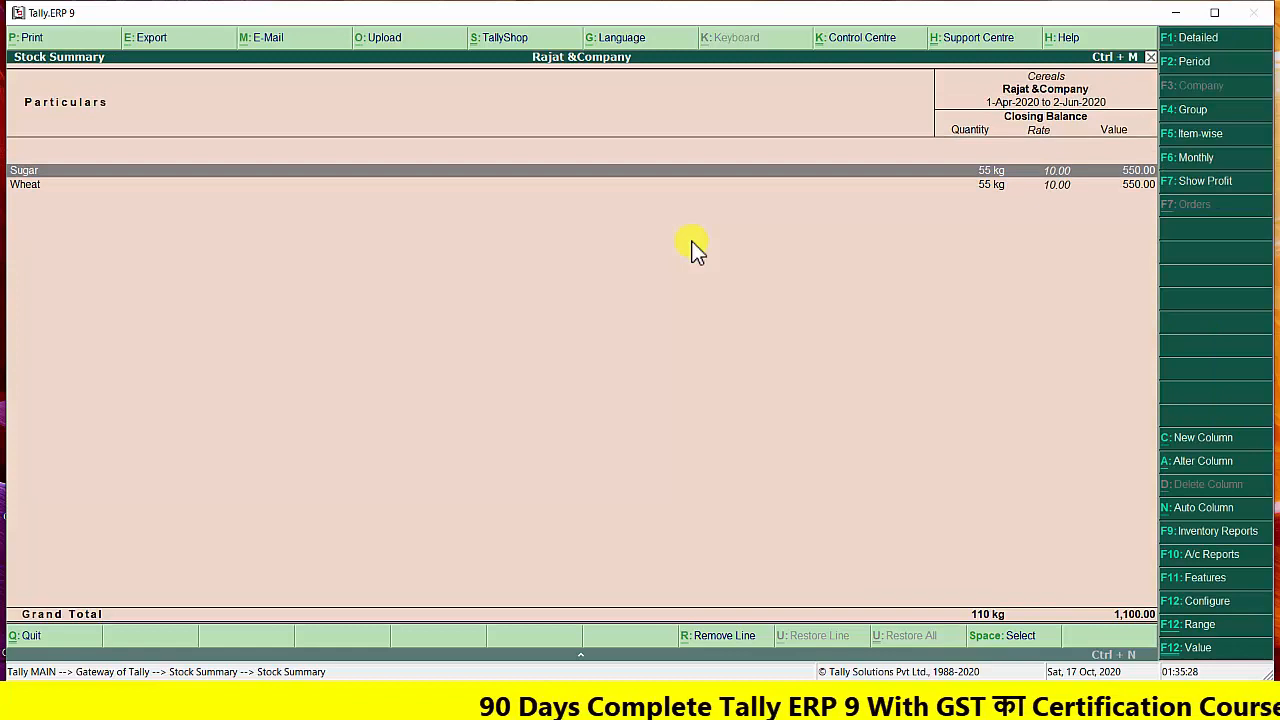
{"action": "key", "text": "Return"}
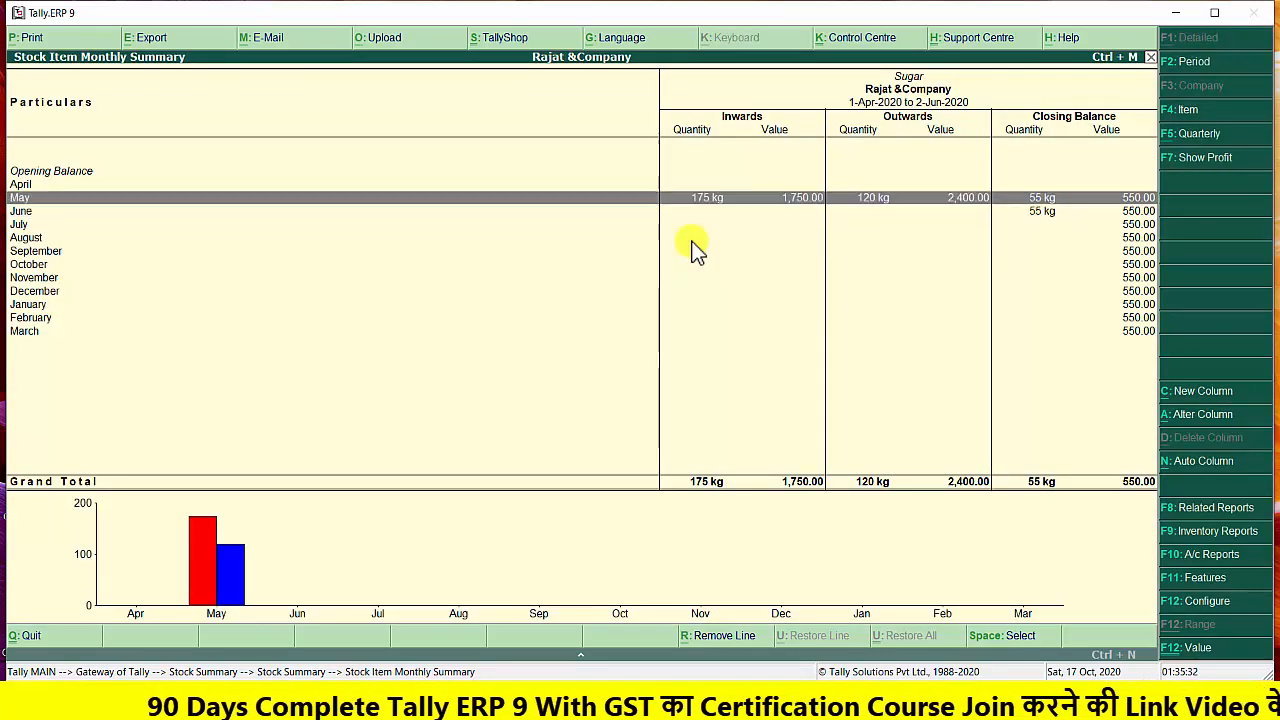
{"action": "key", "text": "Up"}
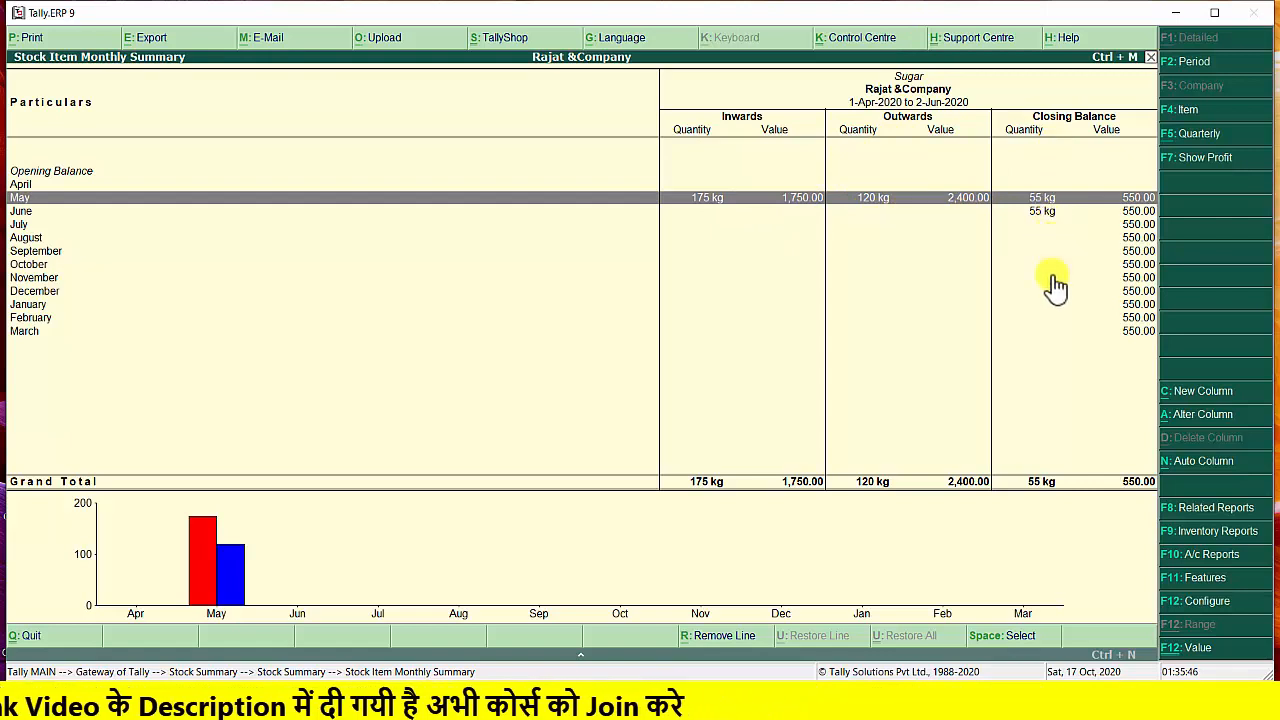
{"action": "key", "text": "Down"}
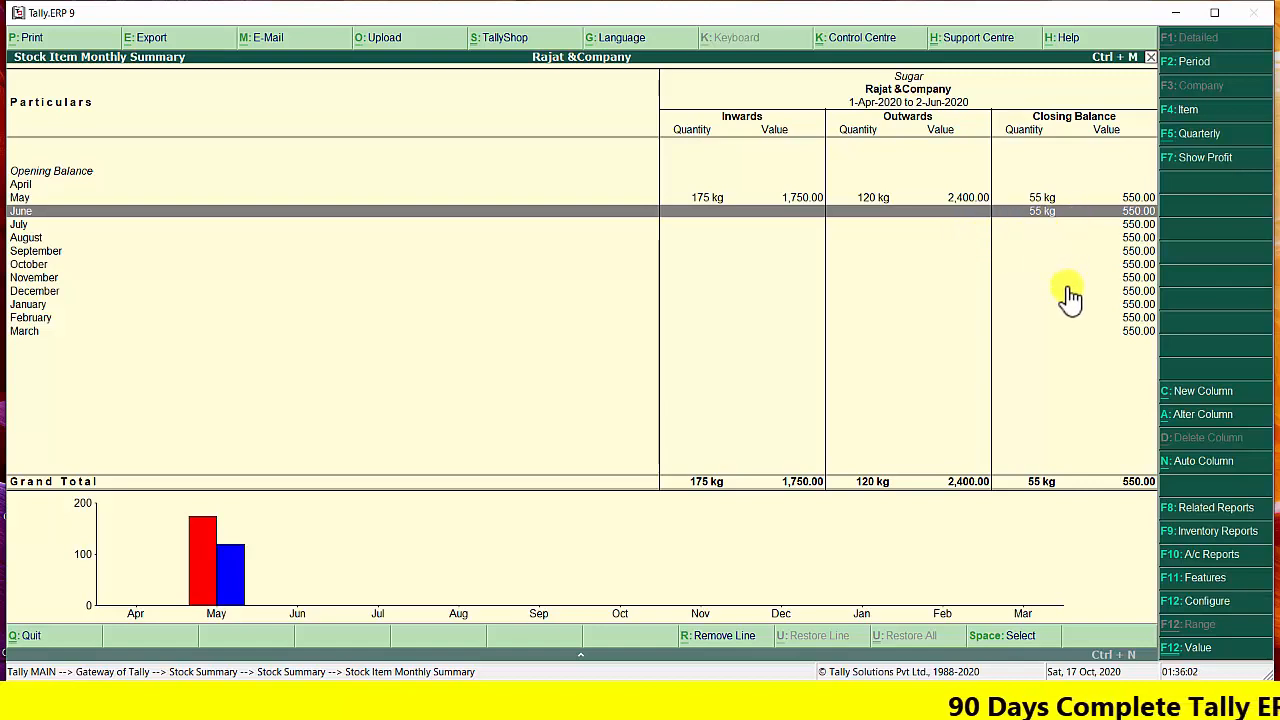
Review Wheat's monthly stock summary and return to the Gateway of Tally
{"action": "key", "text": "Escape"}
{"action": "key", "text": "Down"}
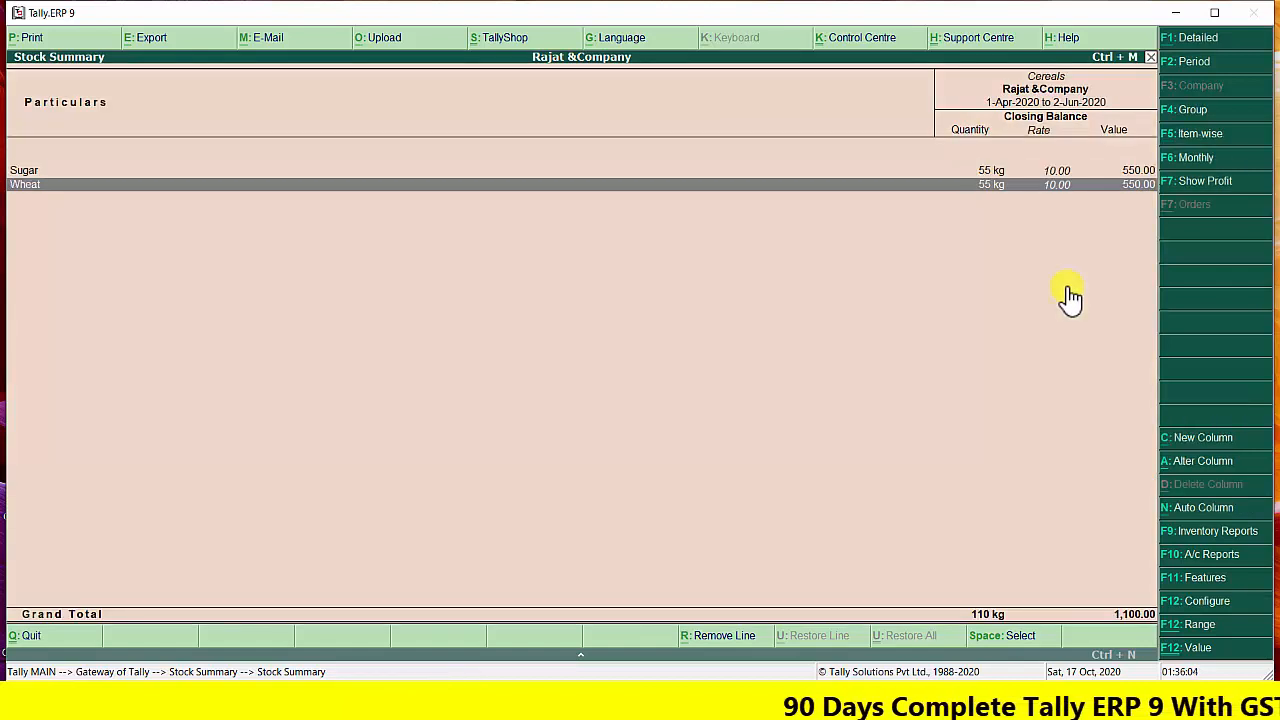
{"action": "key", "text": "Return"}
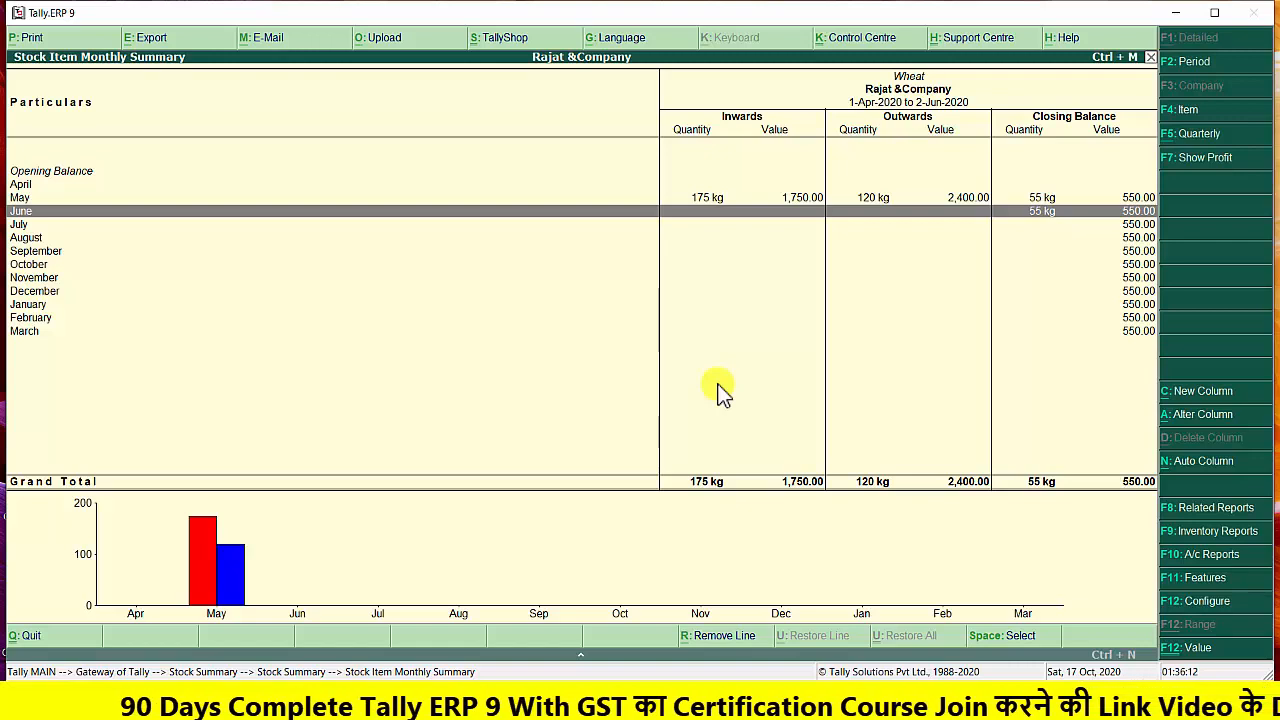
{"action": "key", "text": "Escape"}
{"action": "key", "text": "Escape"}
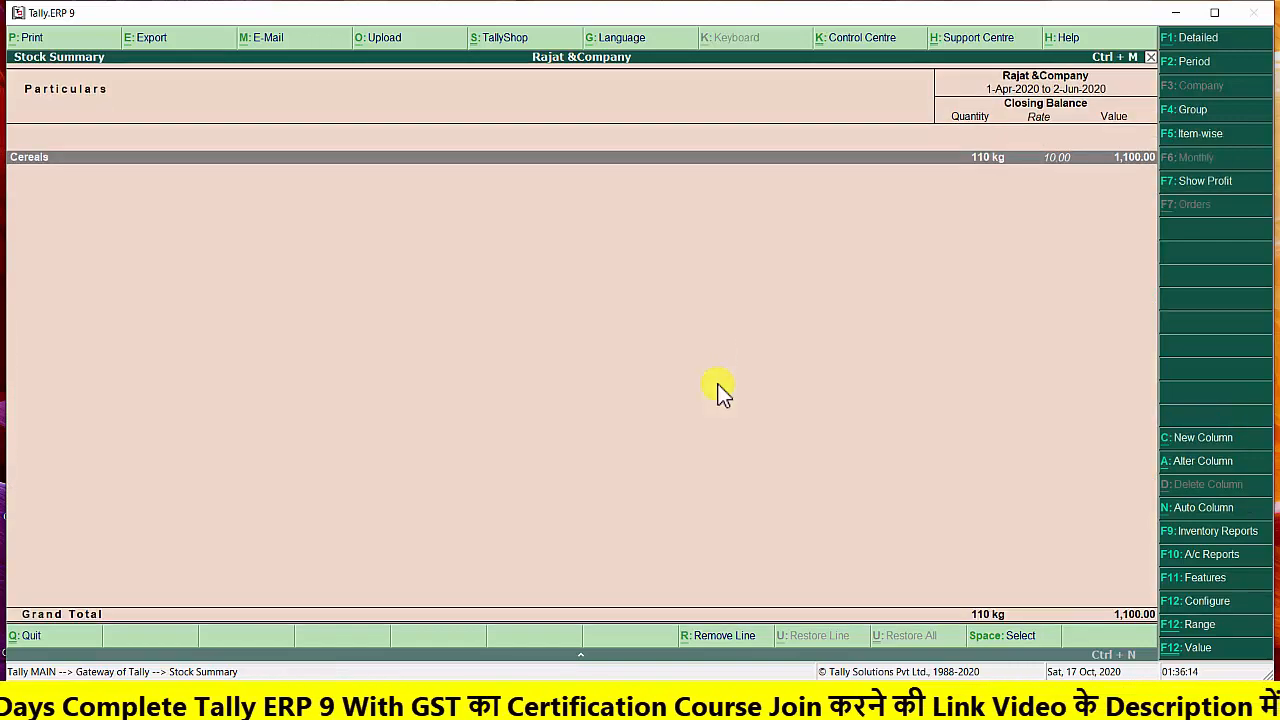
{"action": "key", "text": "Escape"}
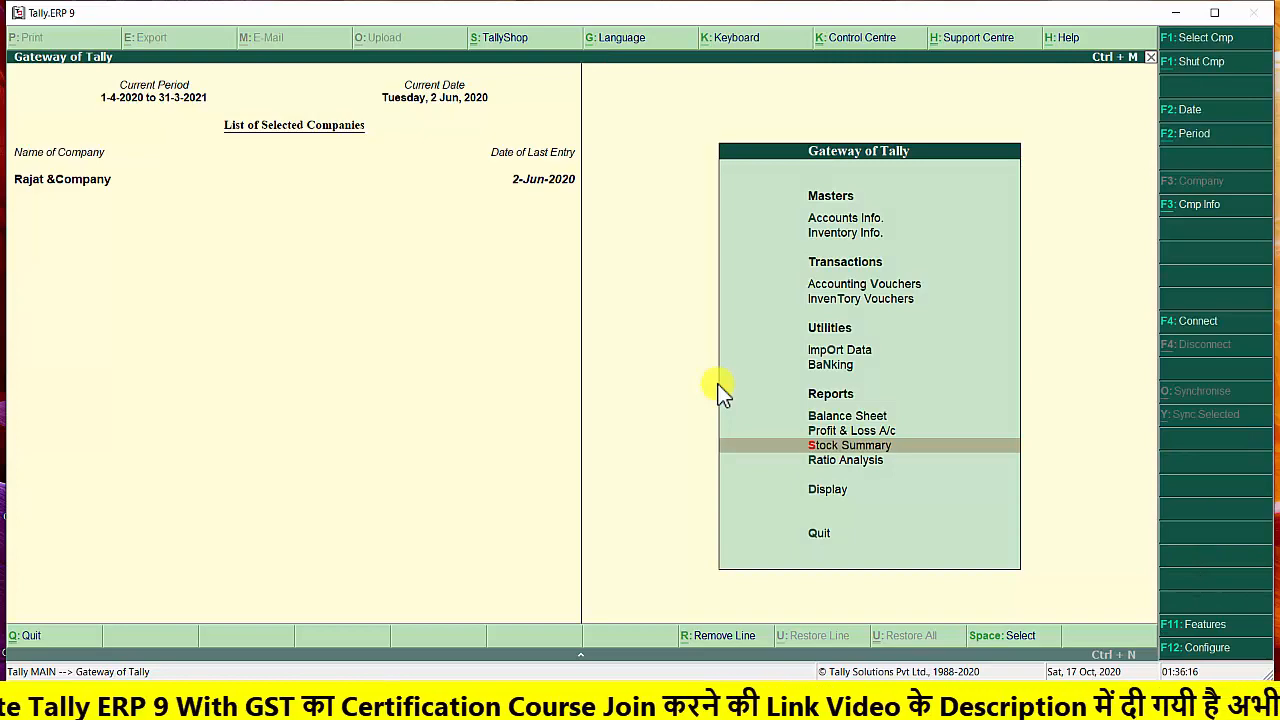